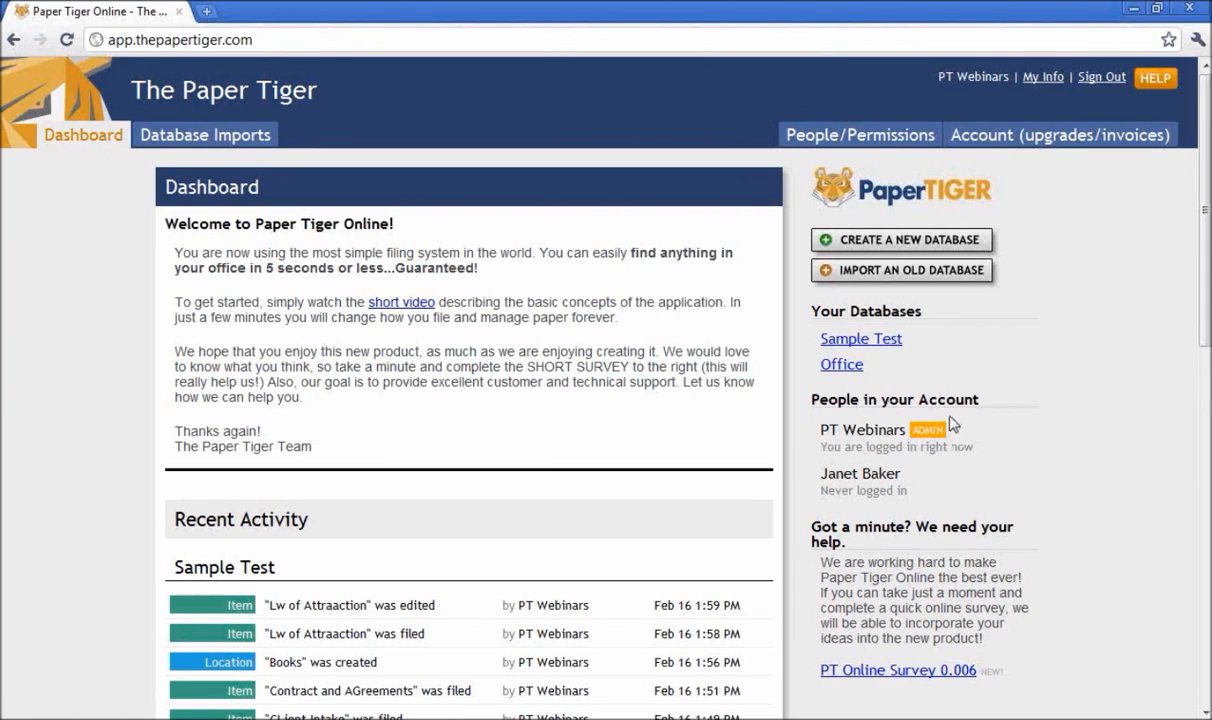
- Create a new database named Home Files and open it
click(918, 243)
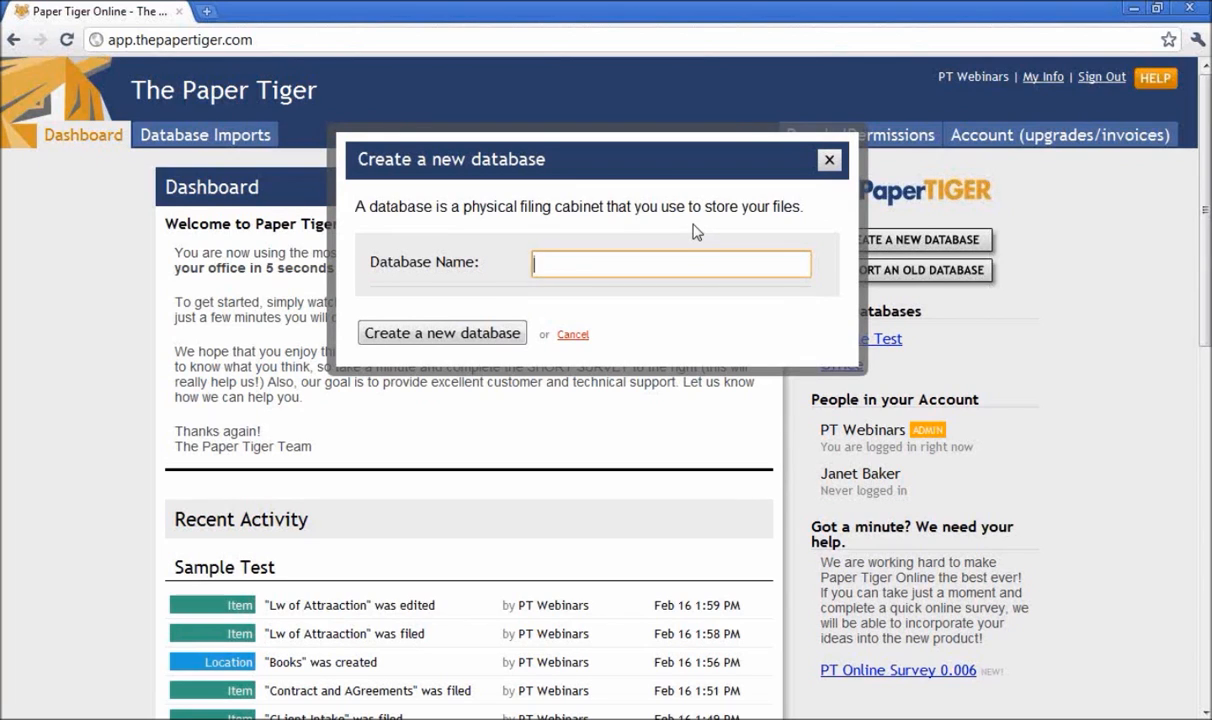
text(Home Files)
key(Return)
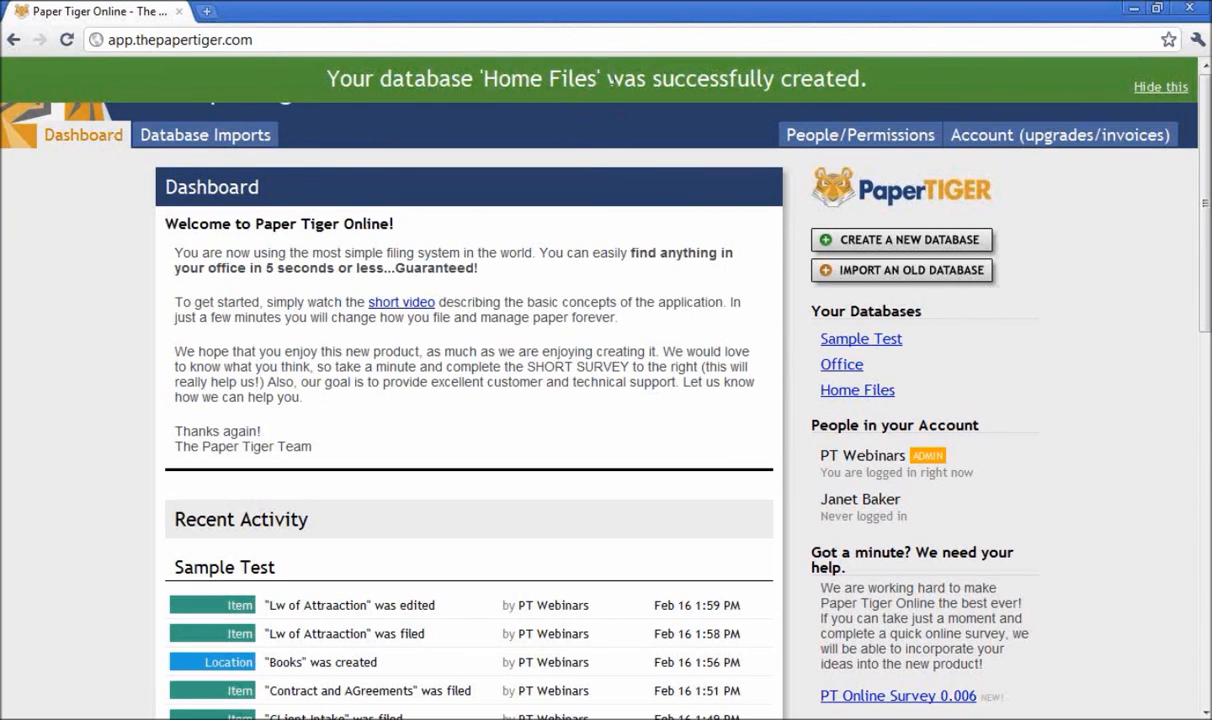
click(851, 392)
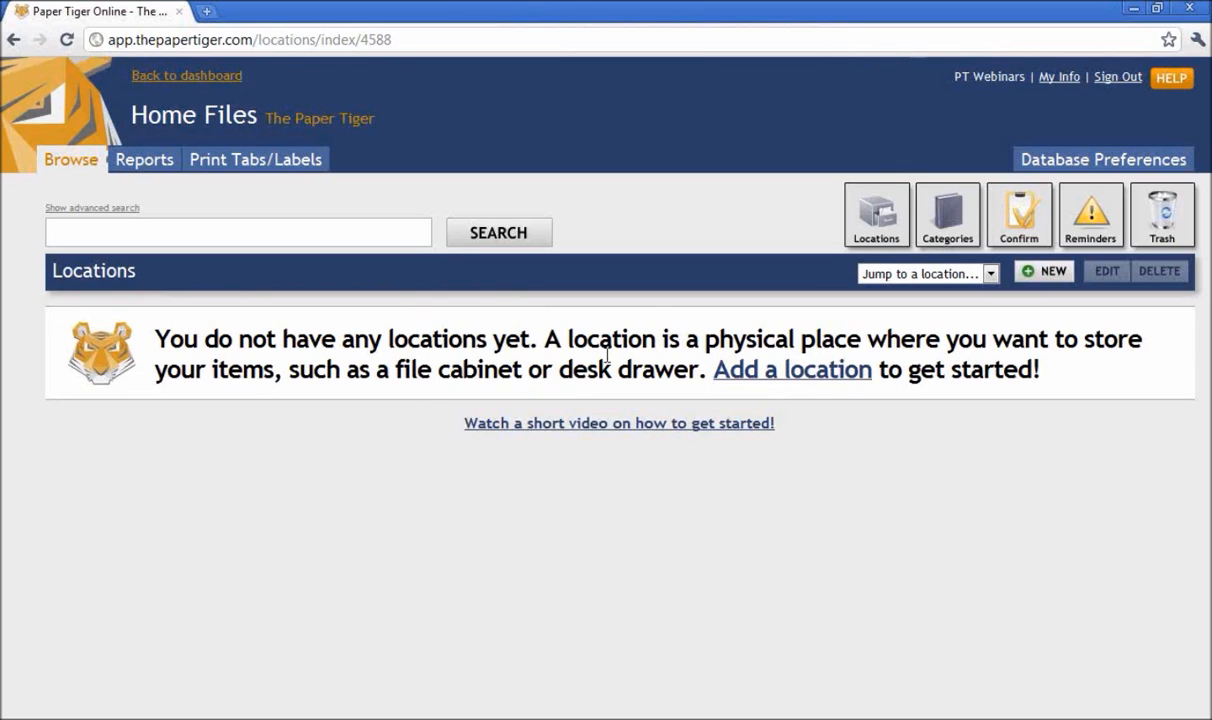
- Add a location named Action with a capacity of 25 items to the Home Files database
click(793, 380)
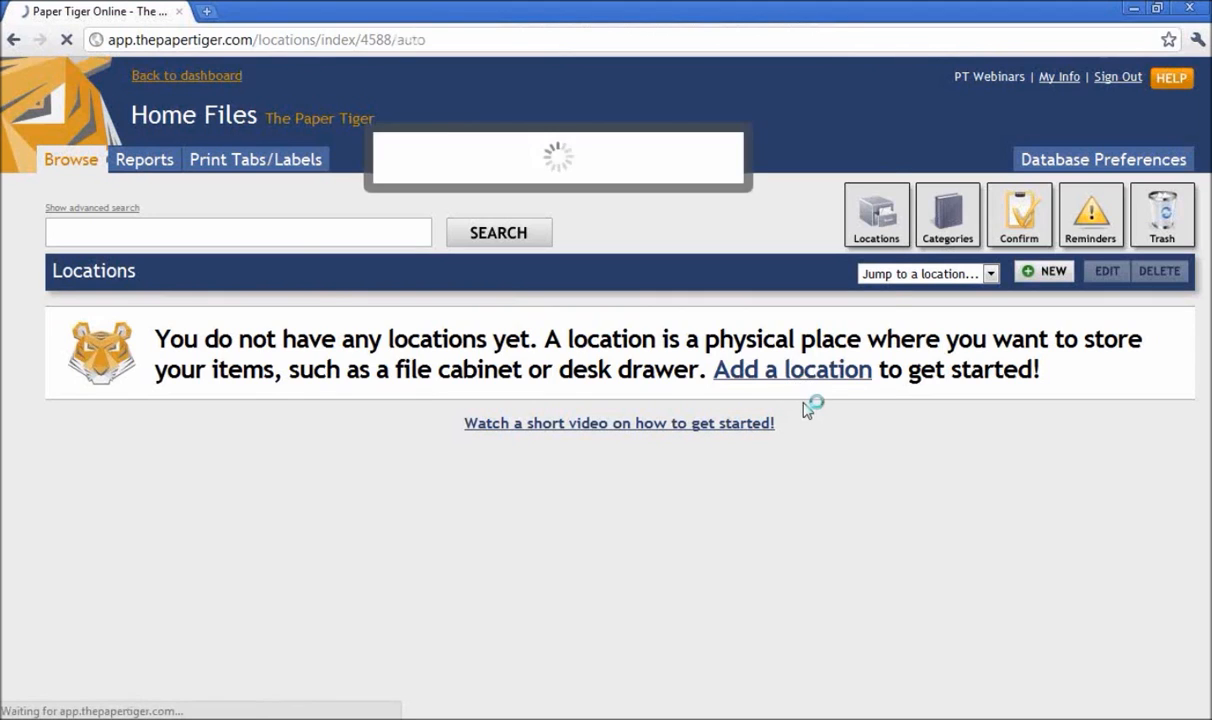
text(Action)
key(Tab)
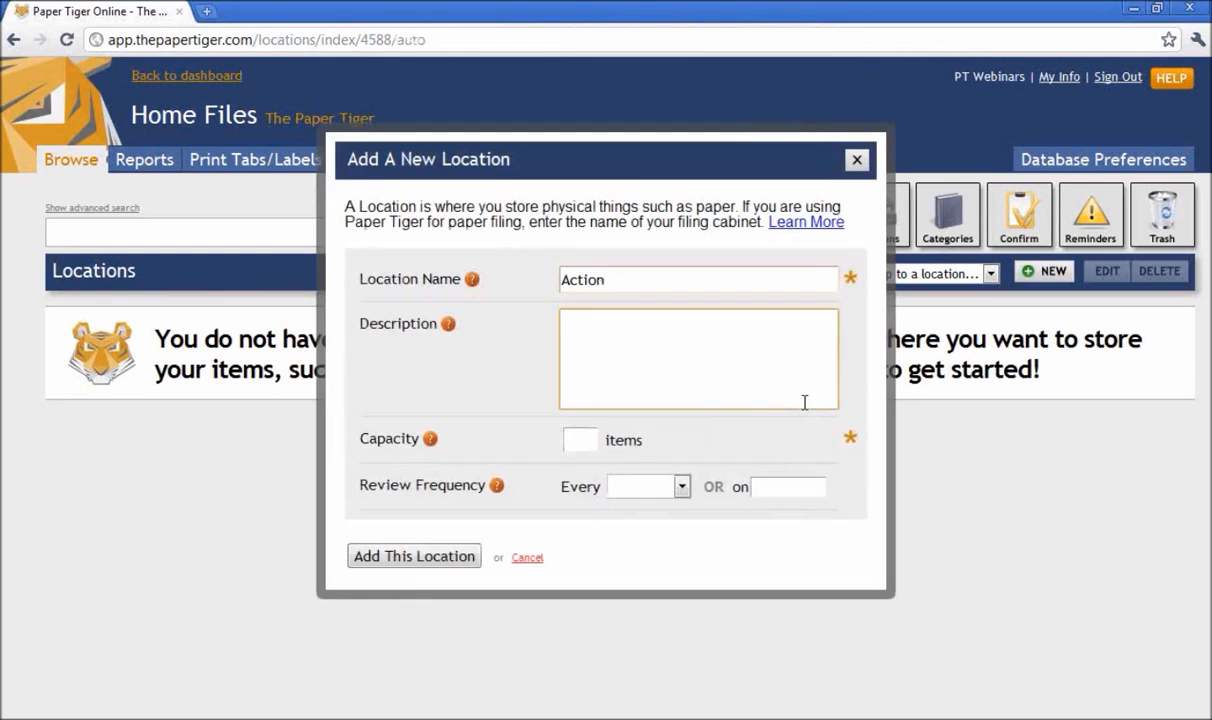
key(Tab)
text(25)
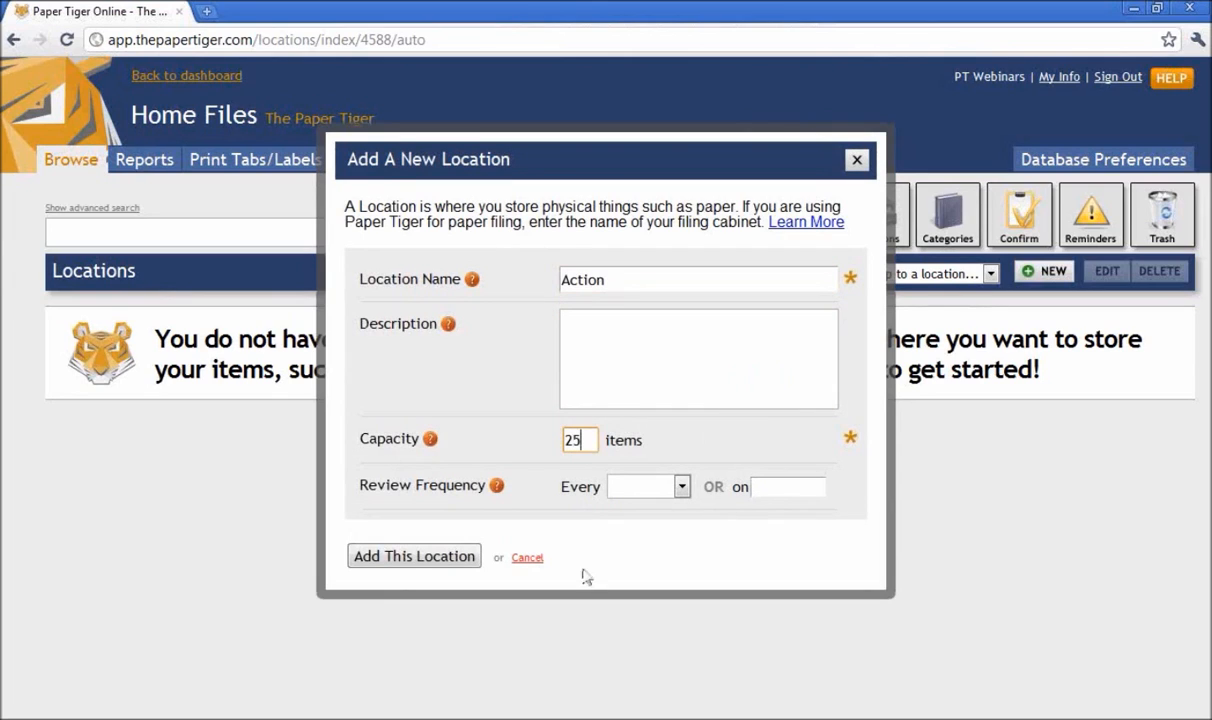
click(410, 557)
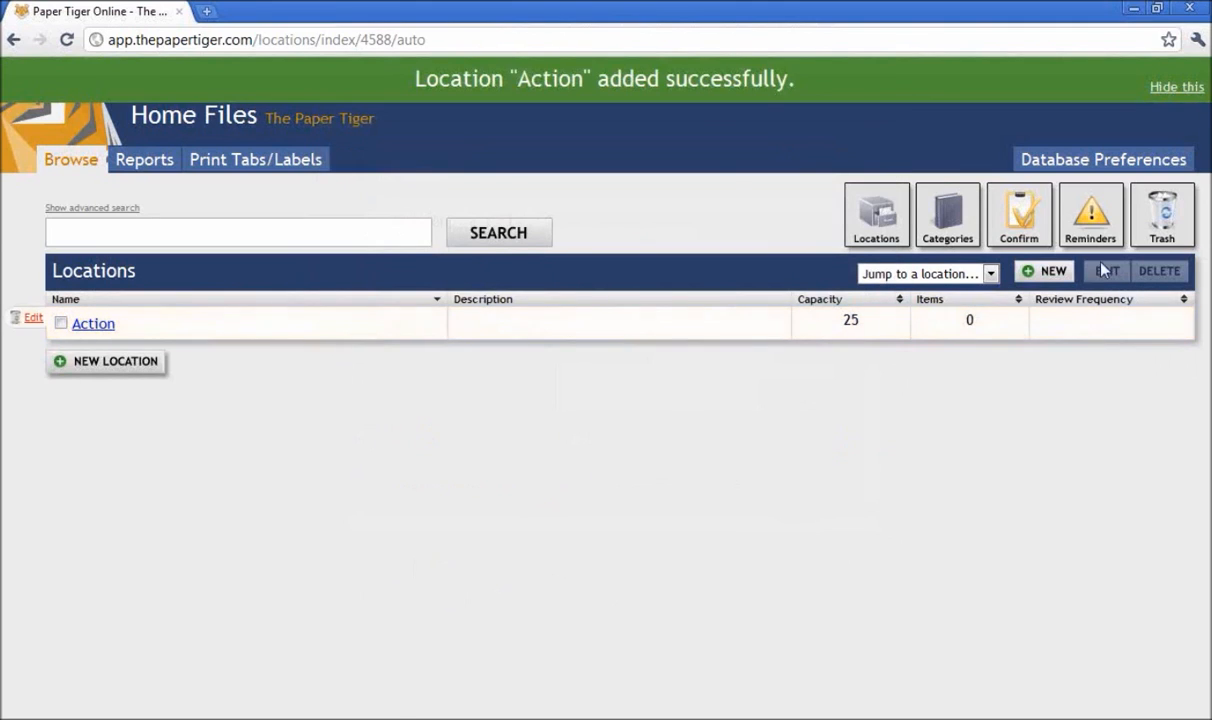
- Start a new location and name it Client Files
click(1051, 277)
text(c)
key(BackSpace)
text(Cli)
text(net)
key(BackSpace)
key(BackSpace)
key(BackSpace)
text(ent)
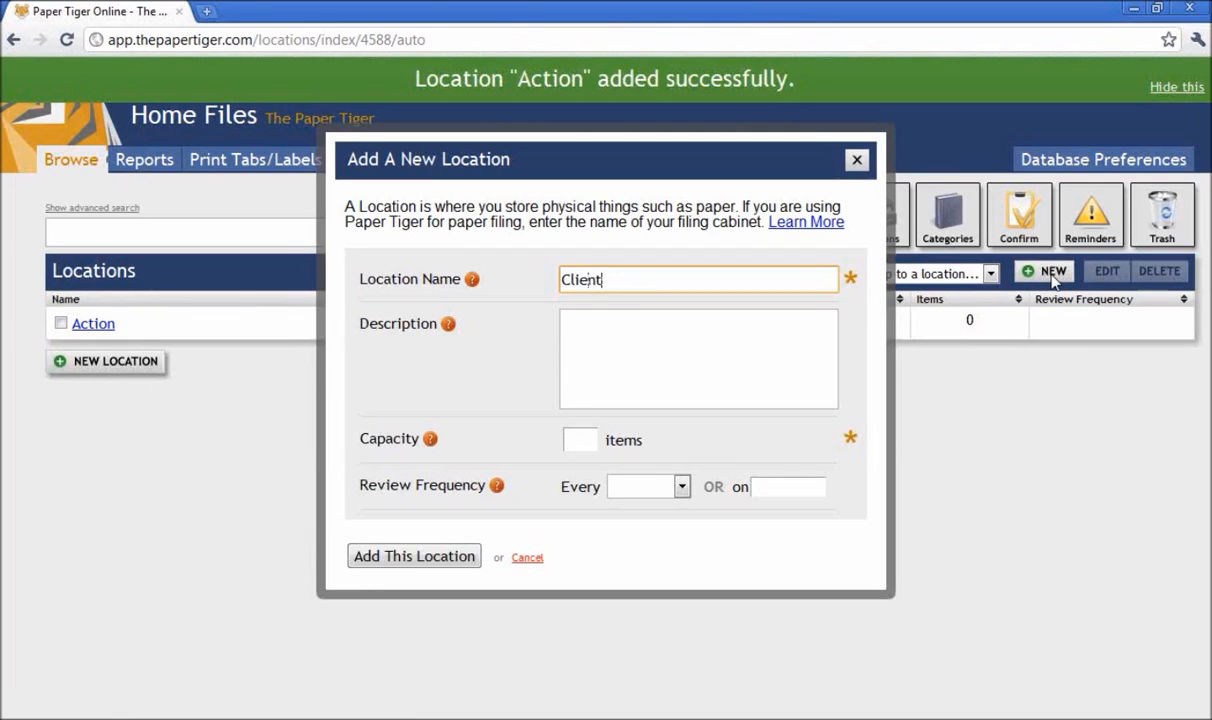
text( Files)
- Describe the new location as client files in the lateral behind a colleague's desk, set its capacity to 100 items and add it
key(Tab)
text(There)
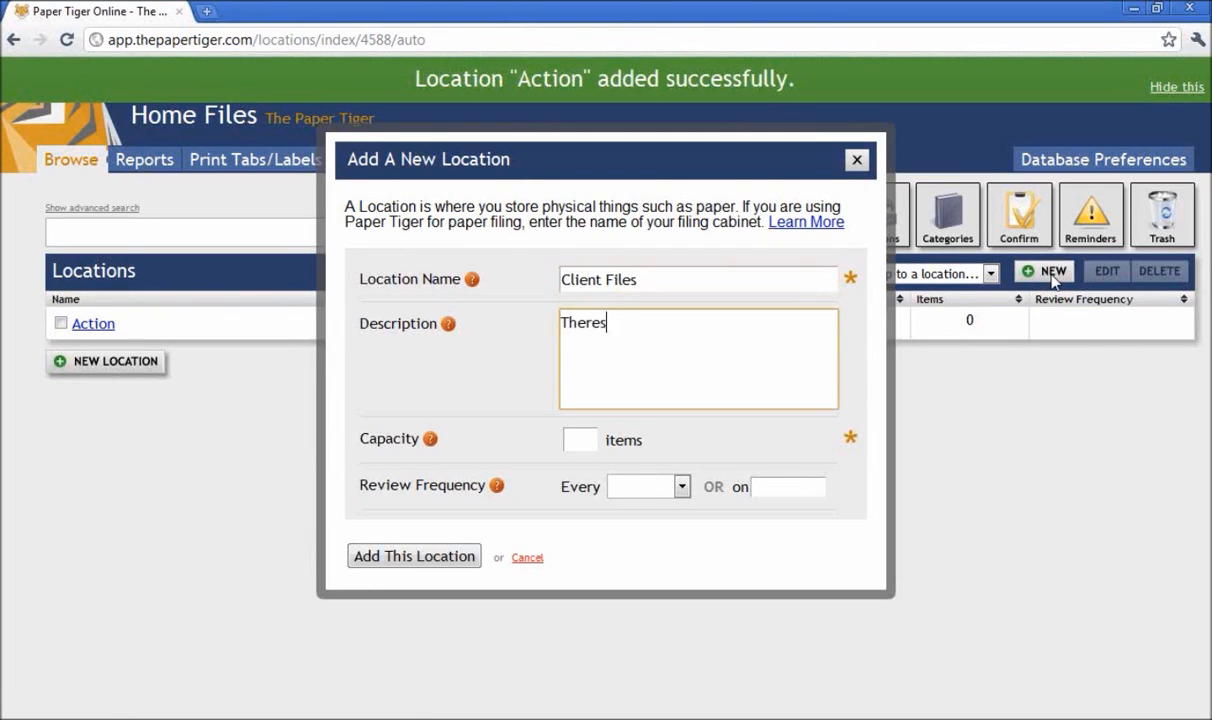
key(BackSpace)
key(BackSpace)
text(se are client fi)
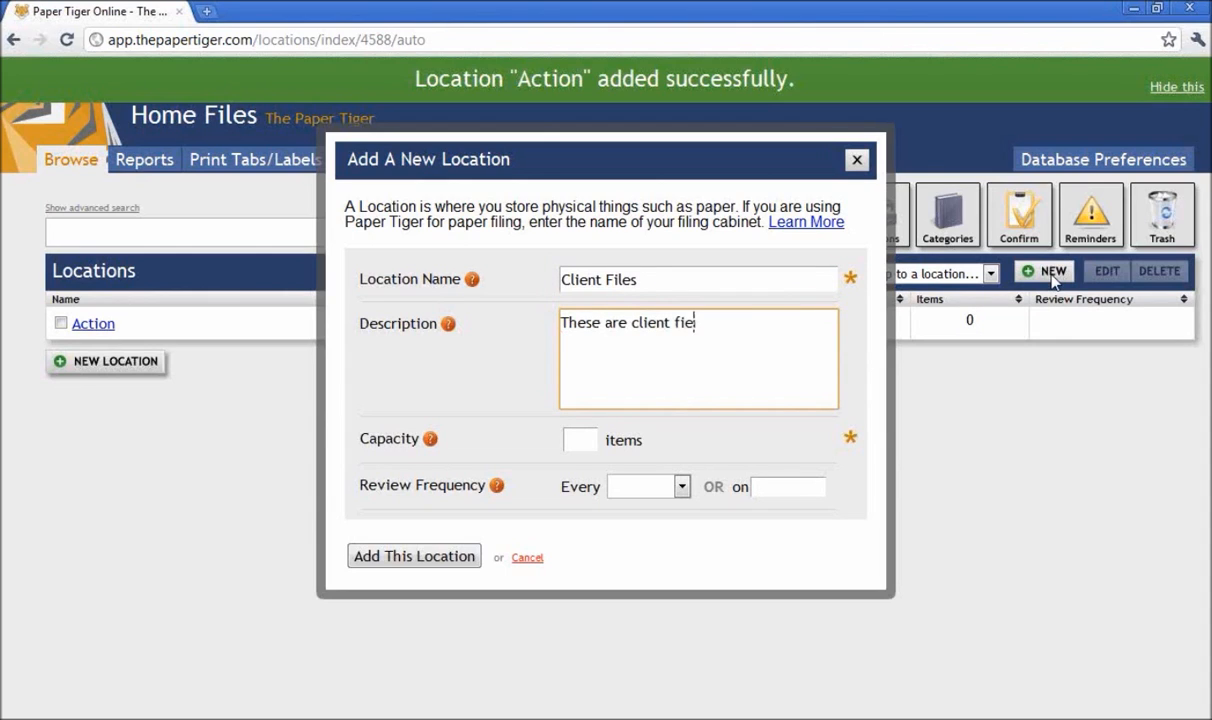
text(les in lateral beh)
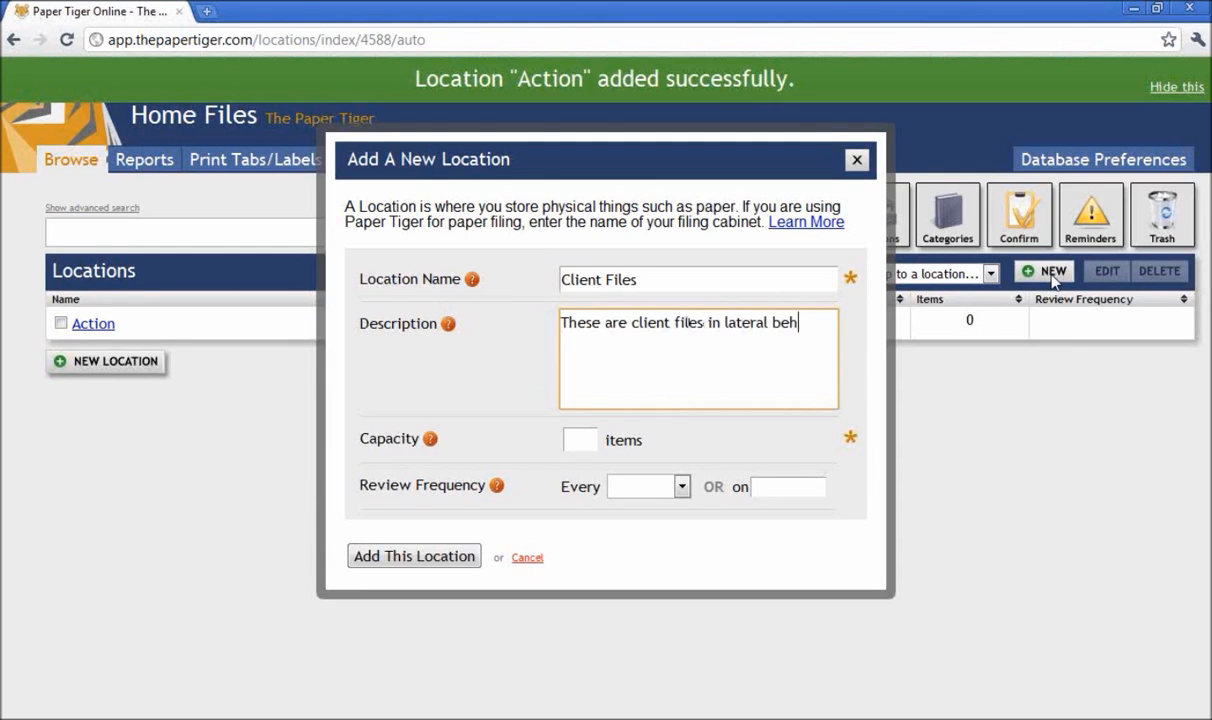
text(ind Anne's desk)
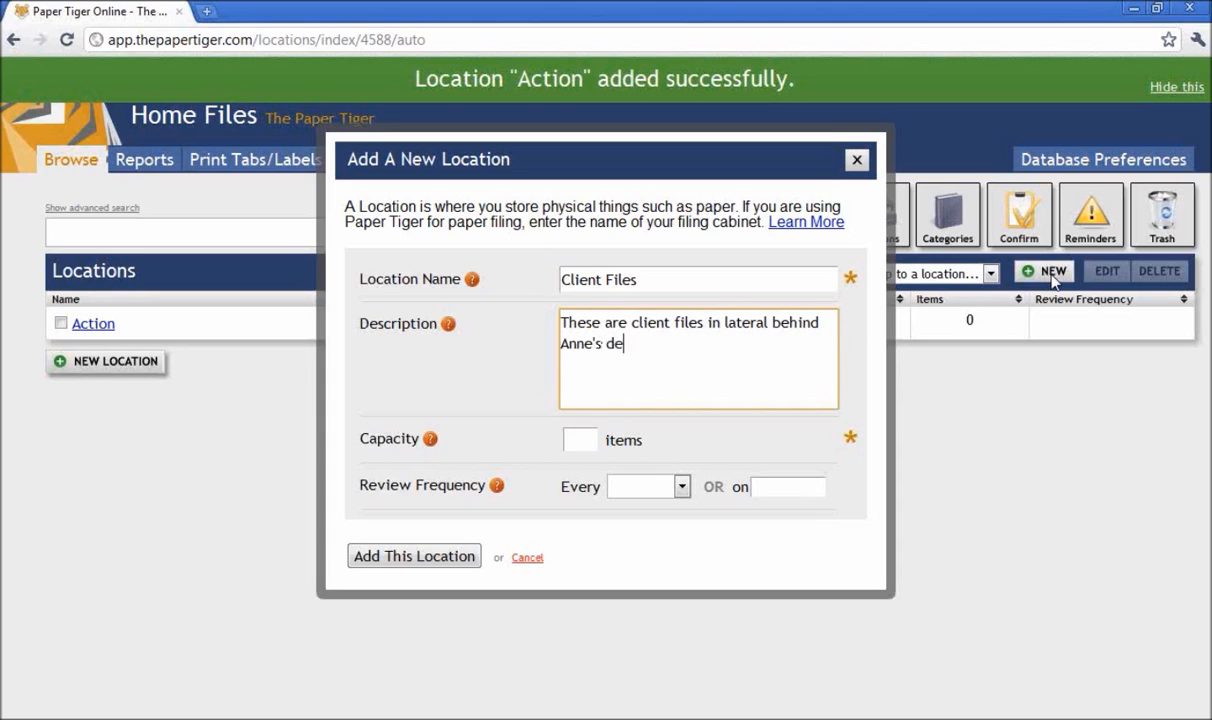
key(Tab)
text(100)
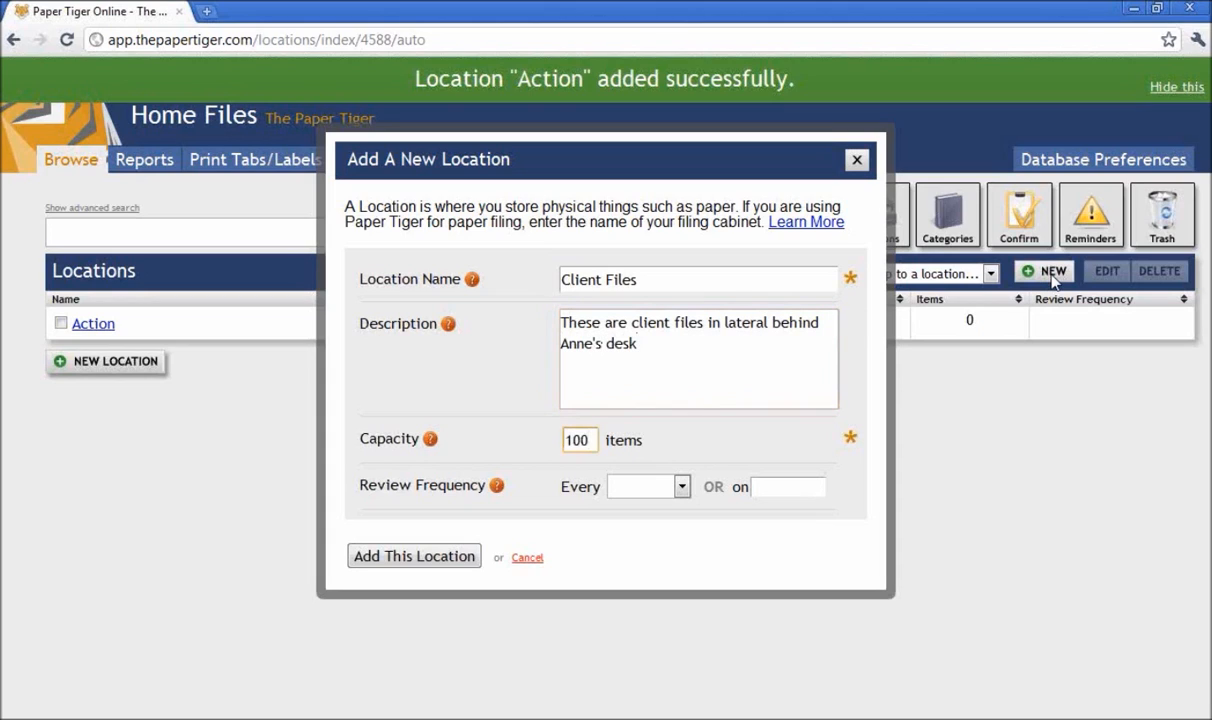
click(458, 557)
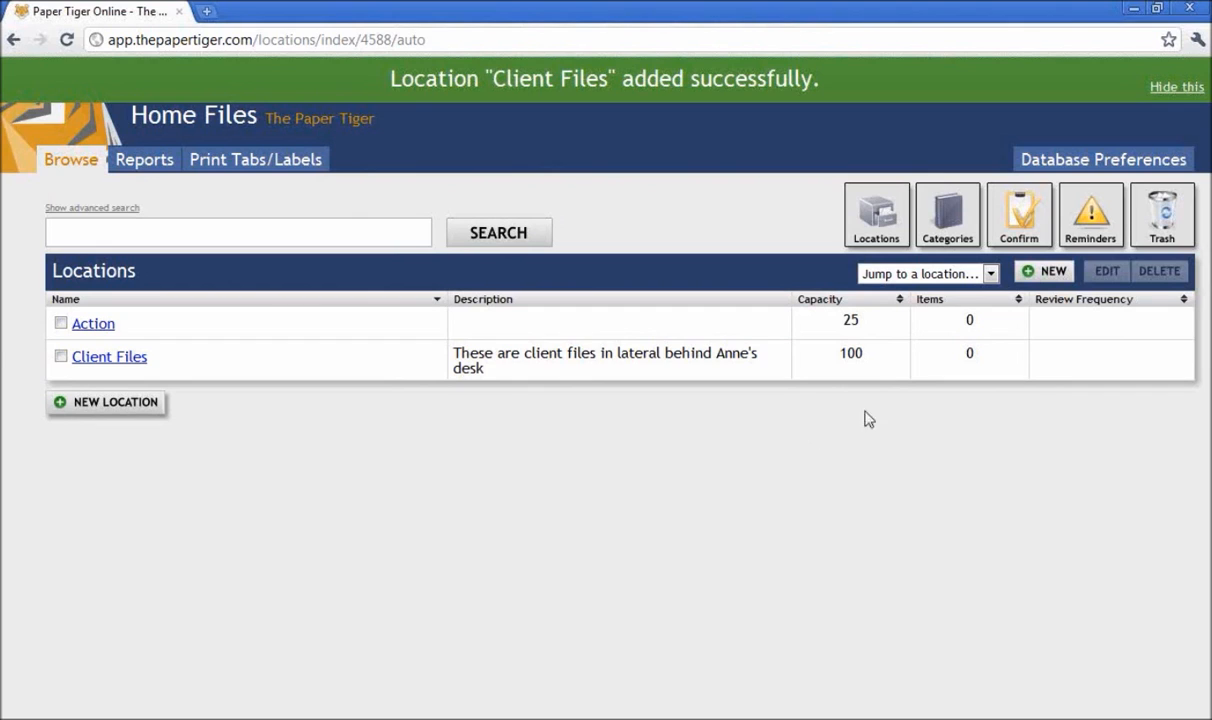
- Add a location named Reference Files with the description "down the hall in the storage room;" and a capacity of 300 items
click(1053, 273)
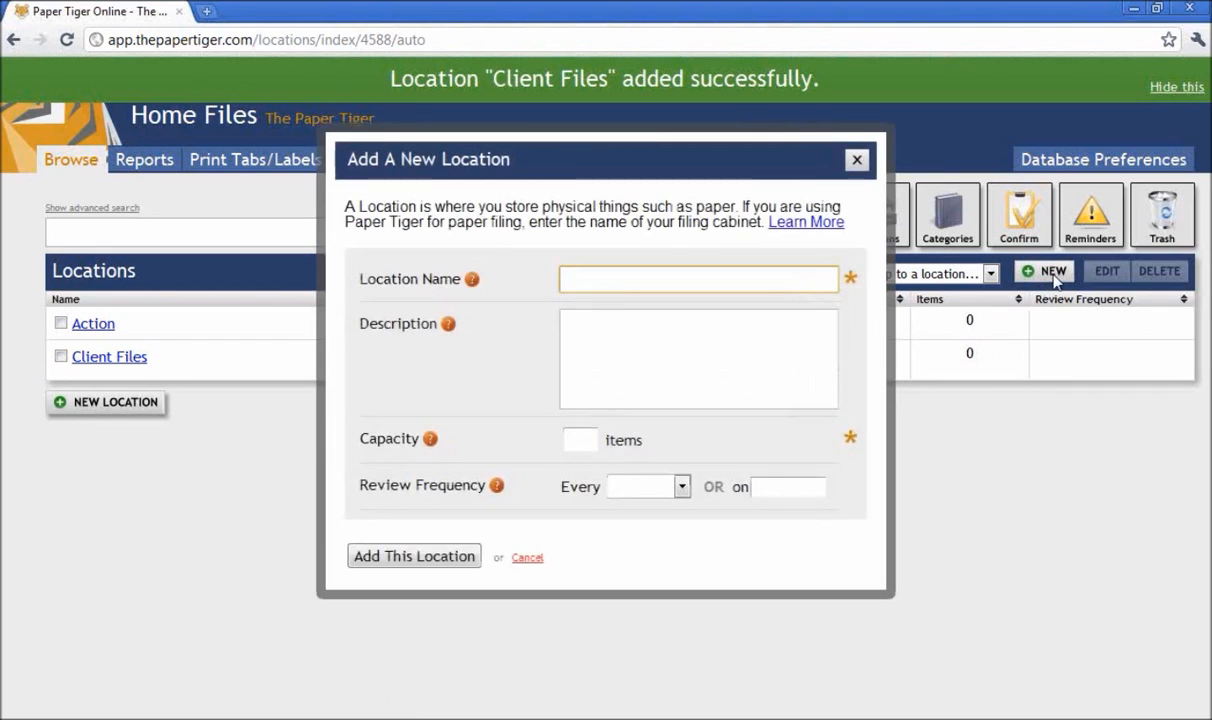
text(Reference Files)
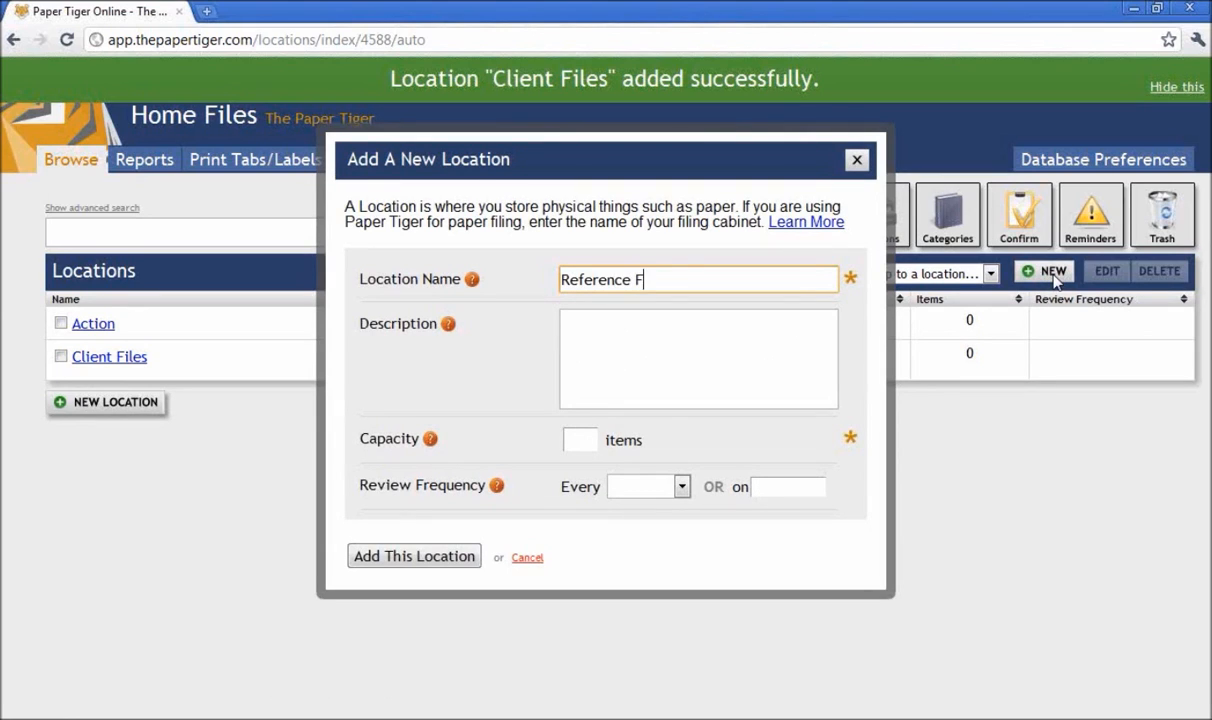
key(Tab)
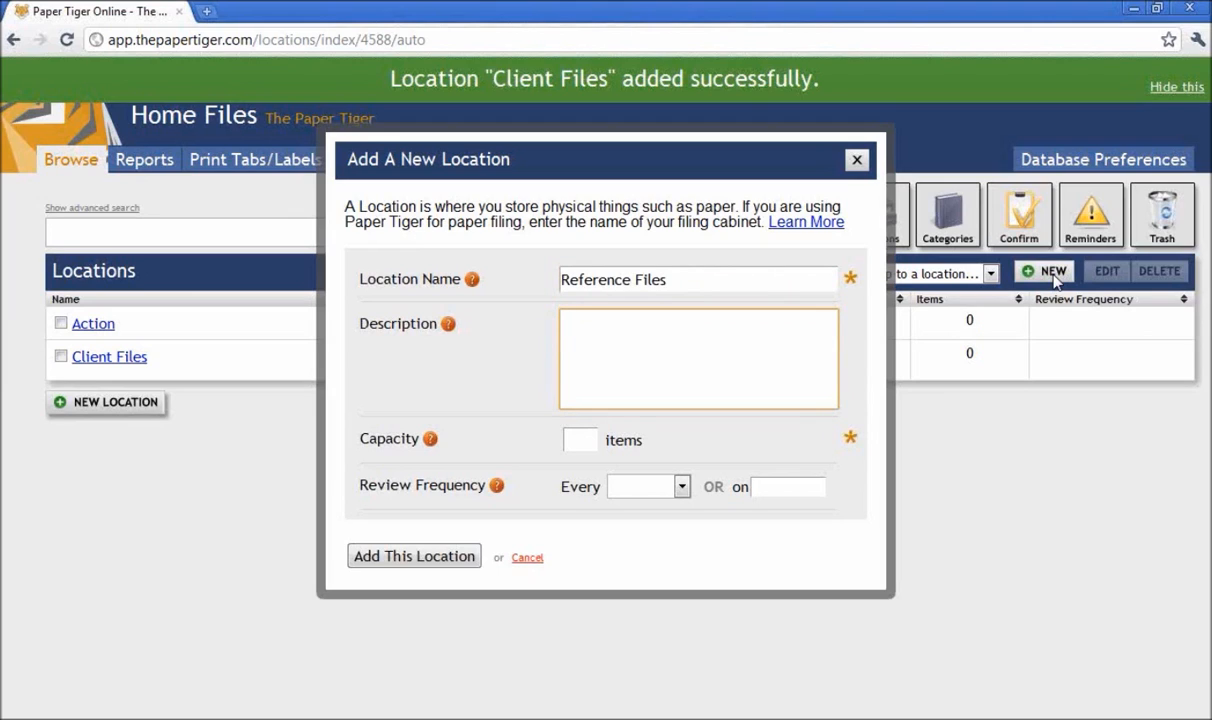
text(down the hall in the storage room)
key(Tab)
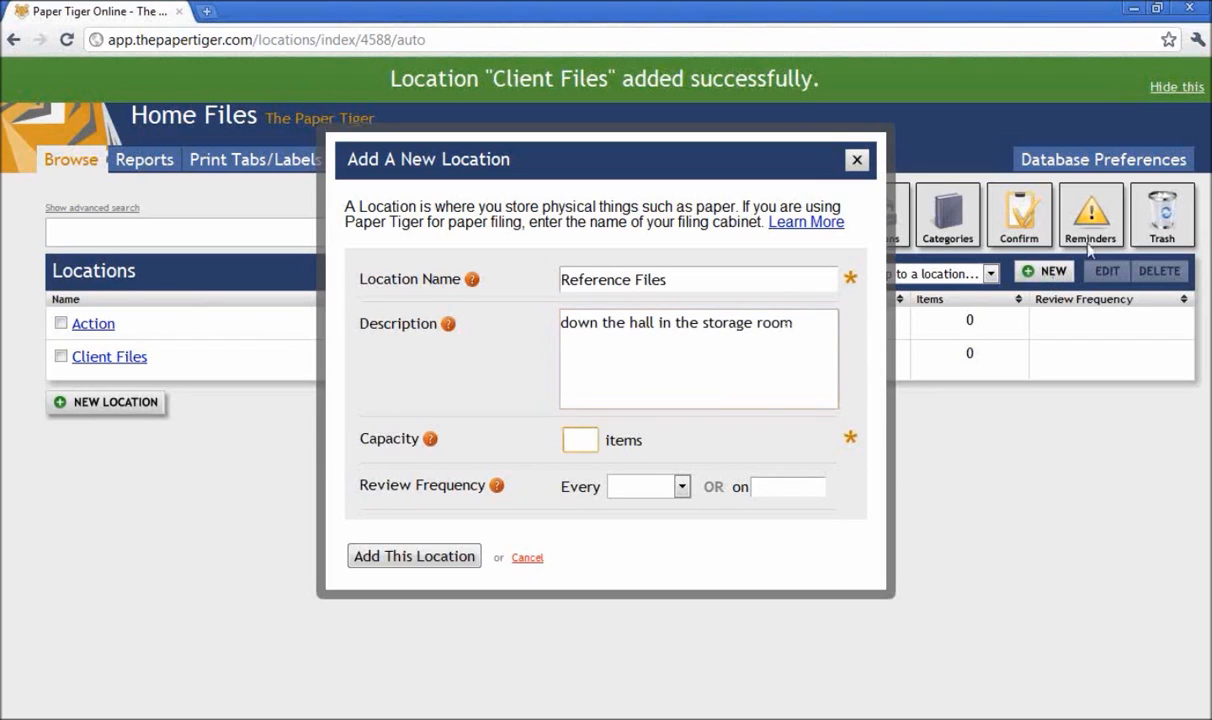
click(793, 374)
text(;)
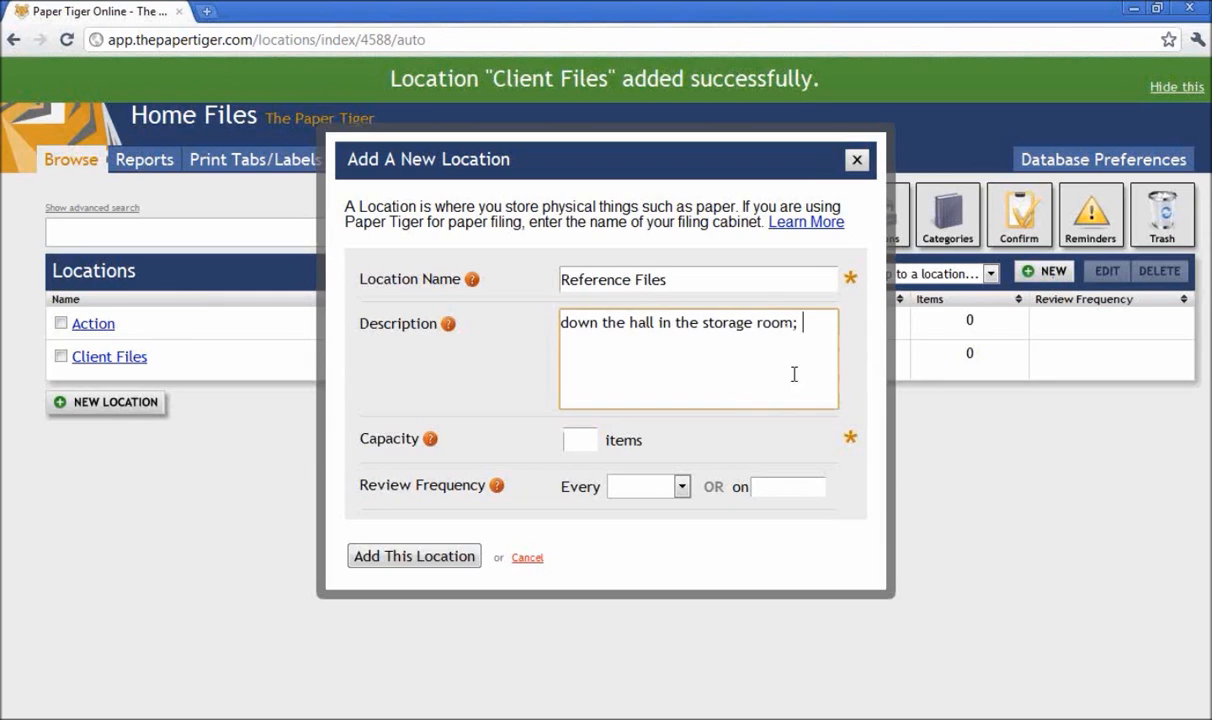
click(591, 436)
text(300)
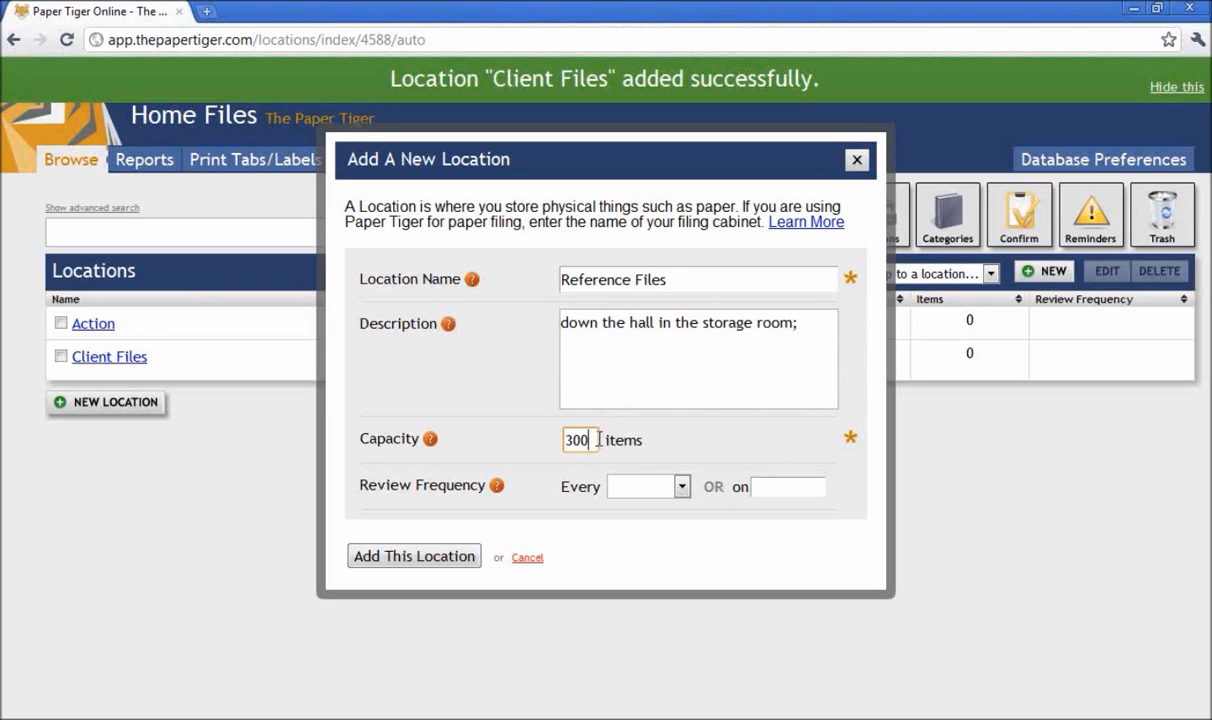
click(425, 556)
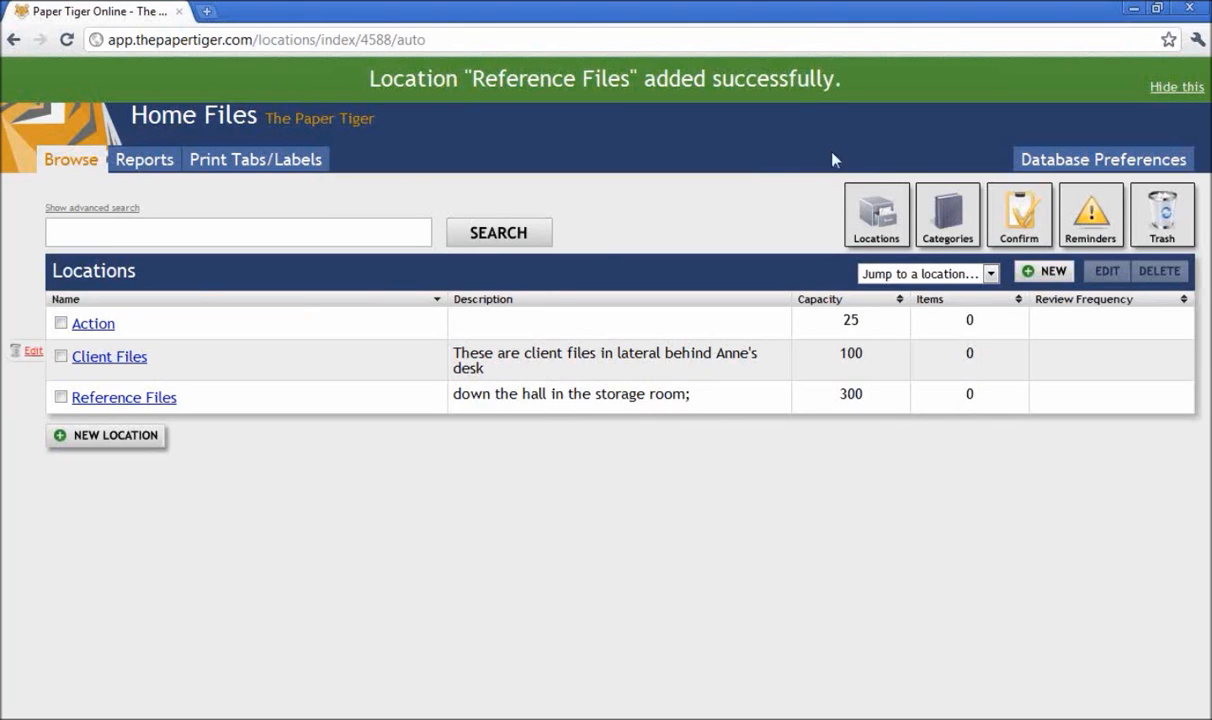
click(1168, 86)
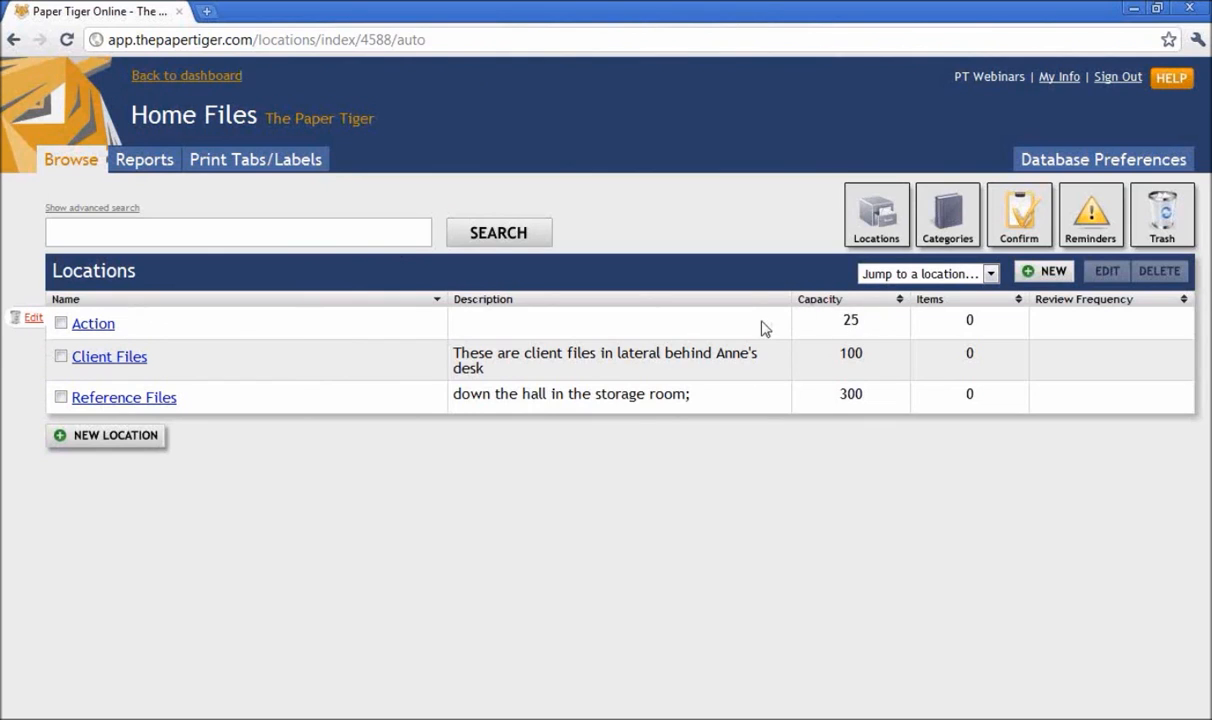
- Generate a PDF of file folder tabs for Action 1 through 25 using the Self Cut Tabs template
click(308, 166)
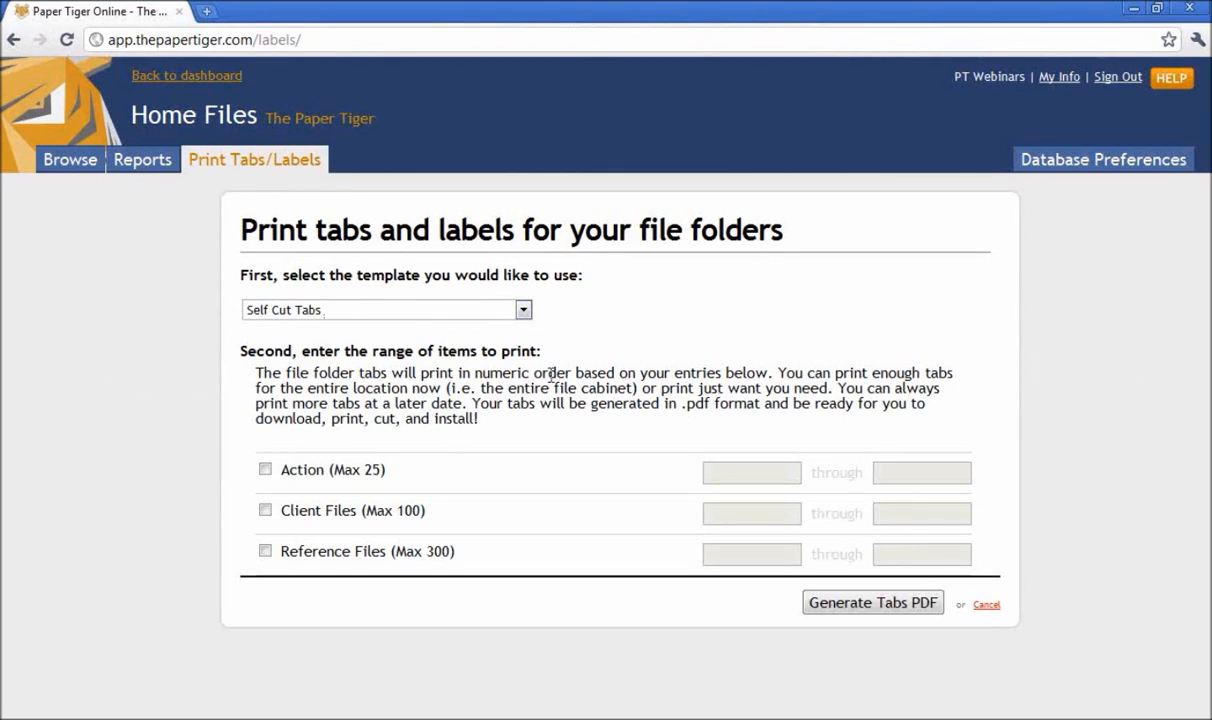
click(491, 312)
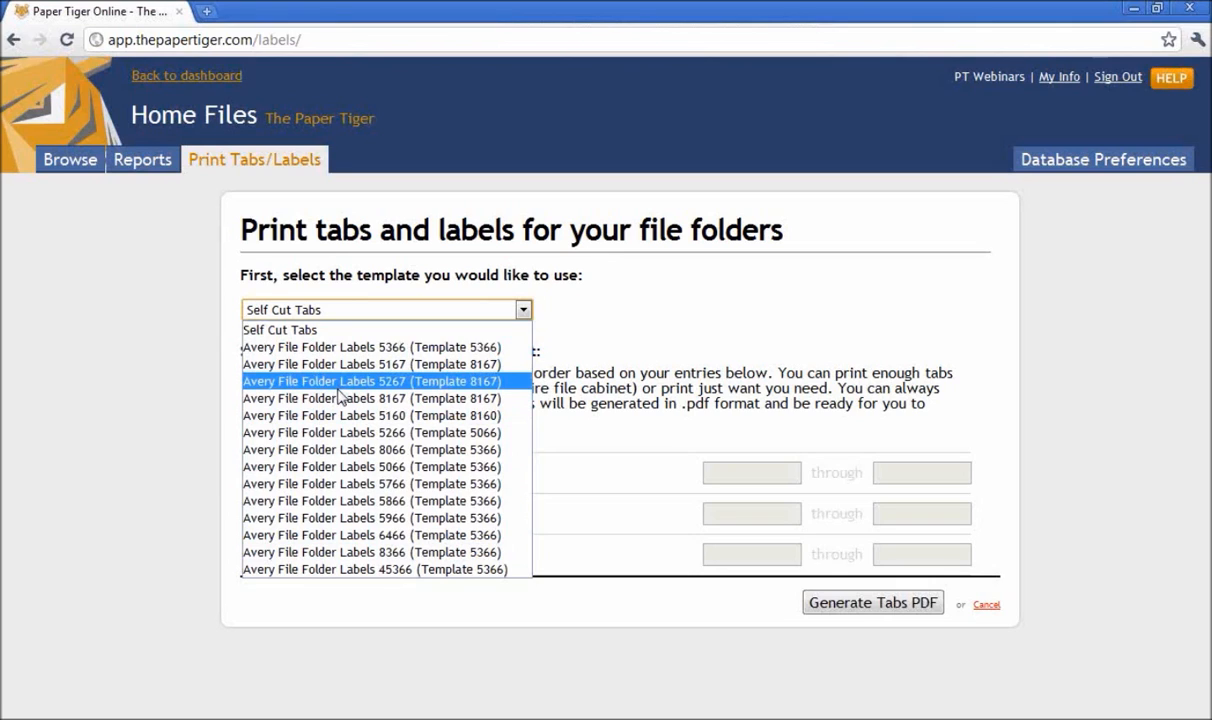
click(311, 333)
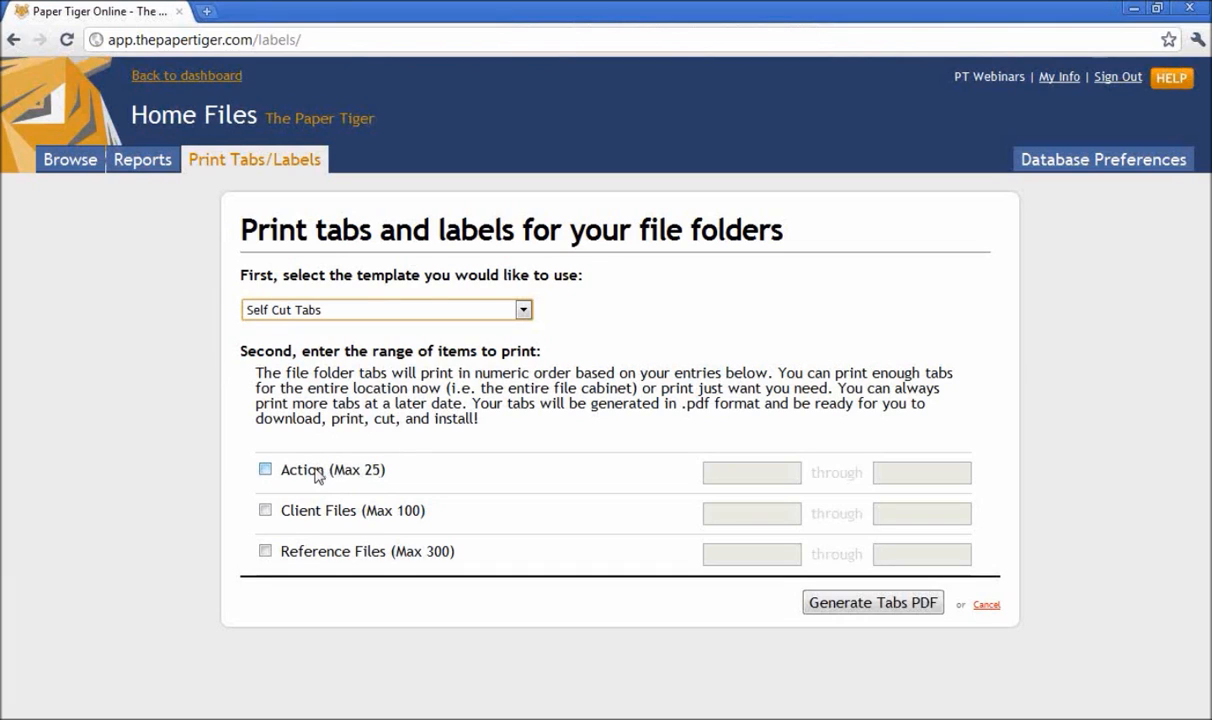
click(266, 470)
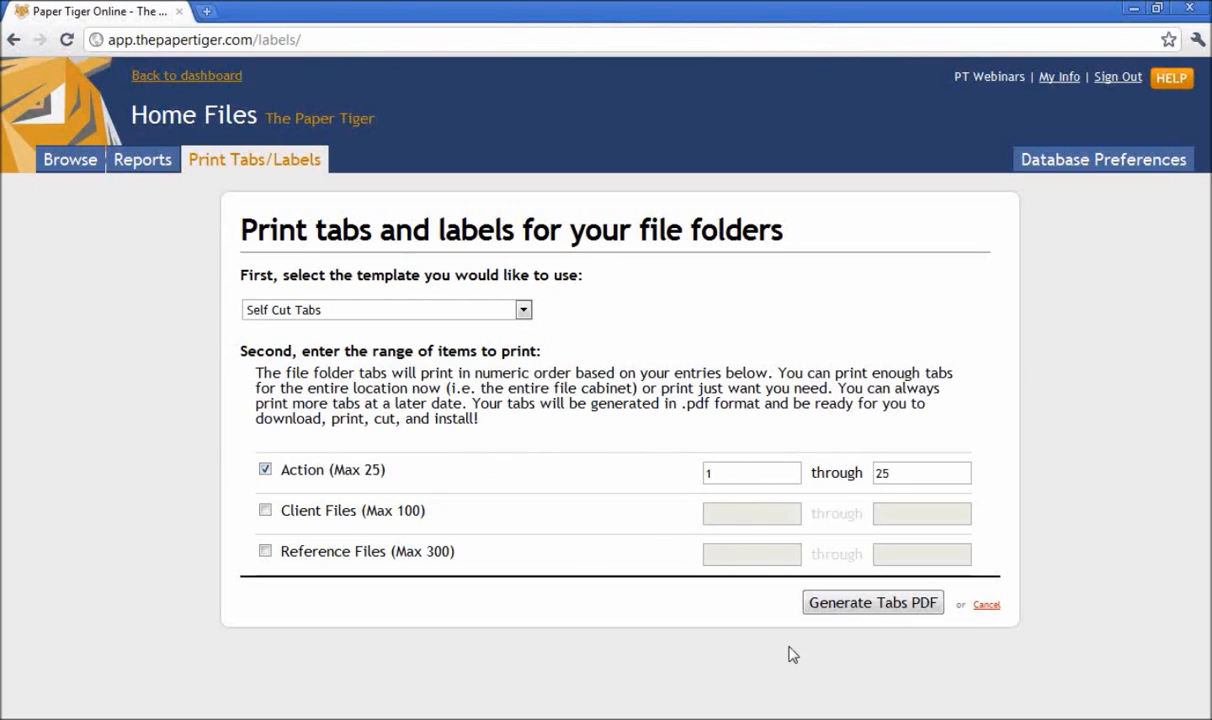
click(874, 606)
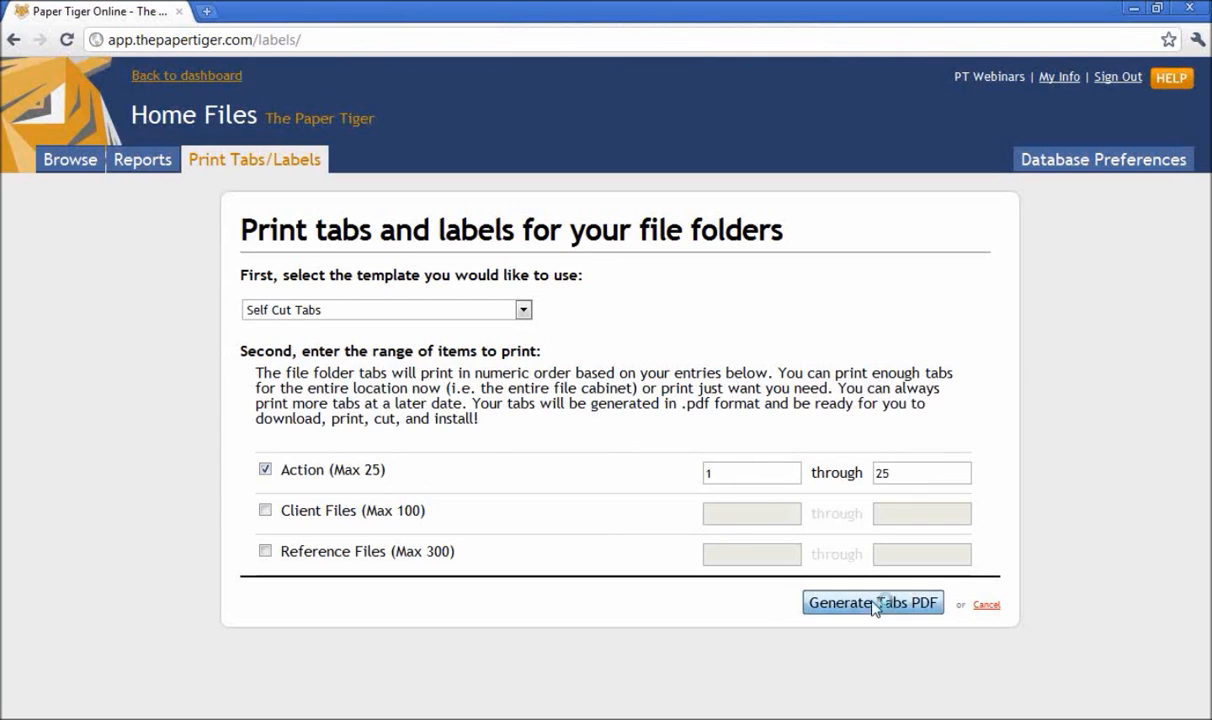
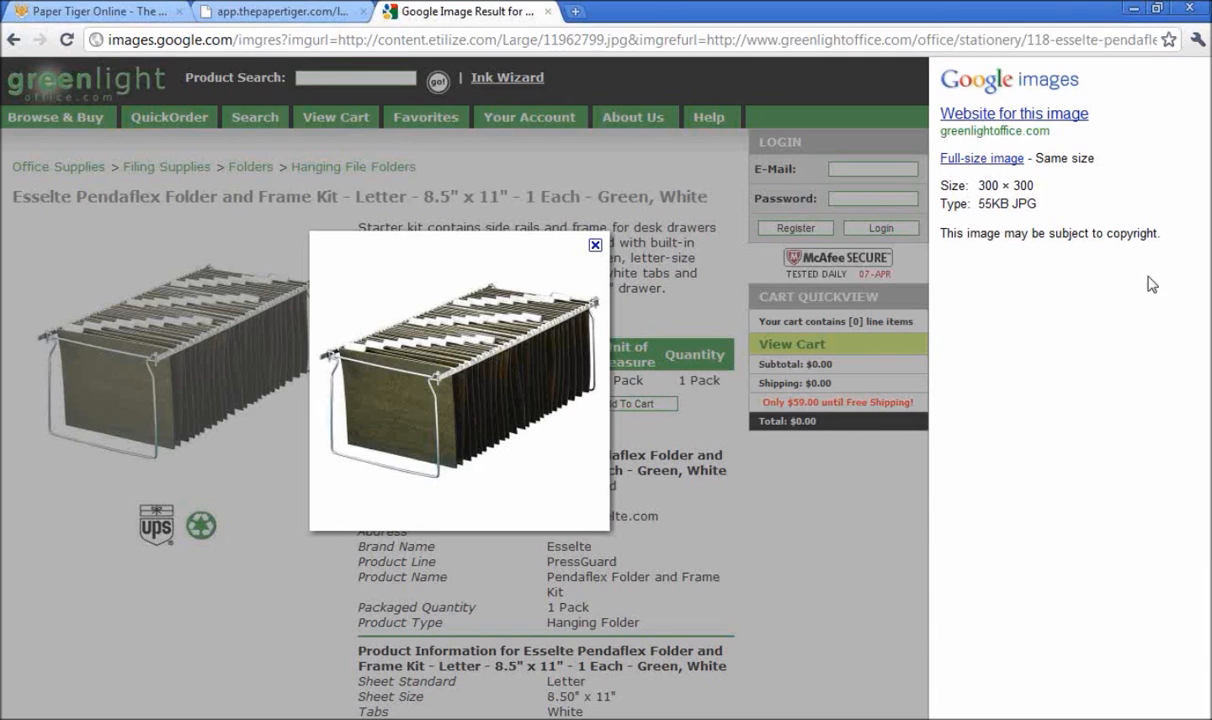
- Close the Google image result page and return to the Home Files locations list in Paper Tiger Online
click(548, 12)
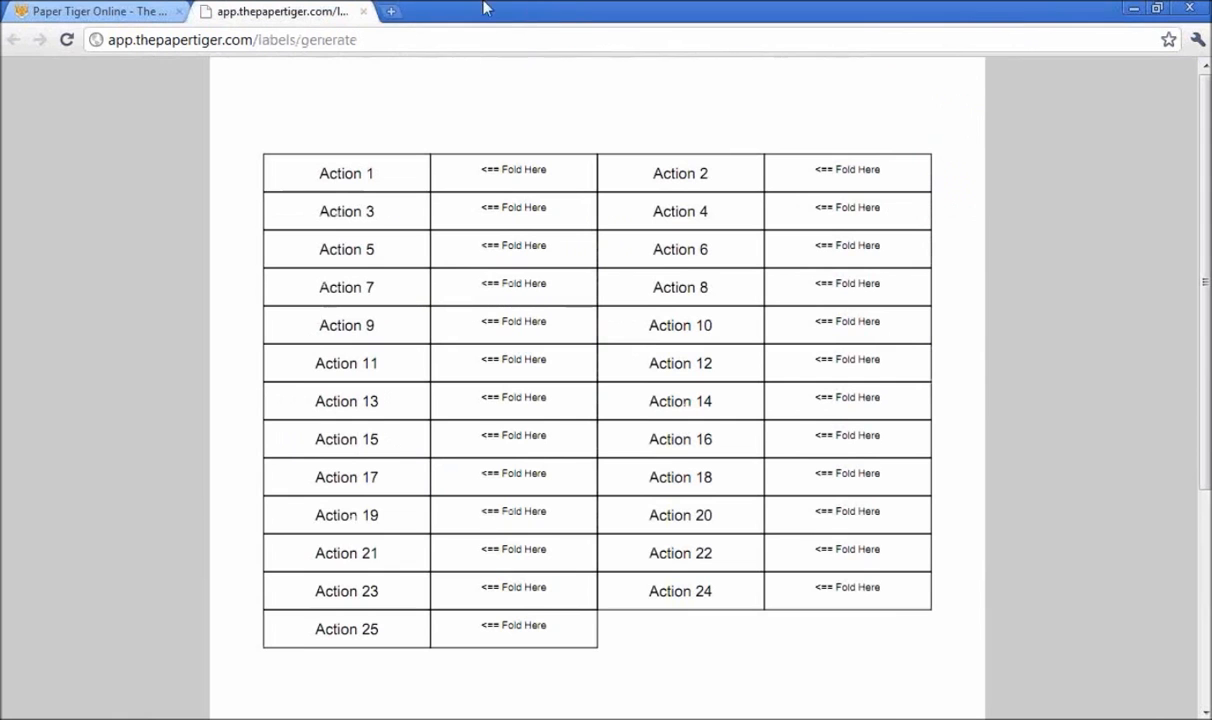
click(140, 16)
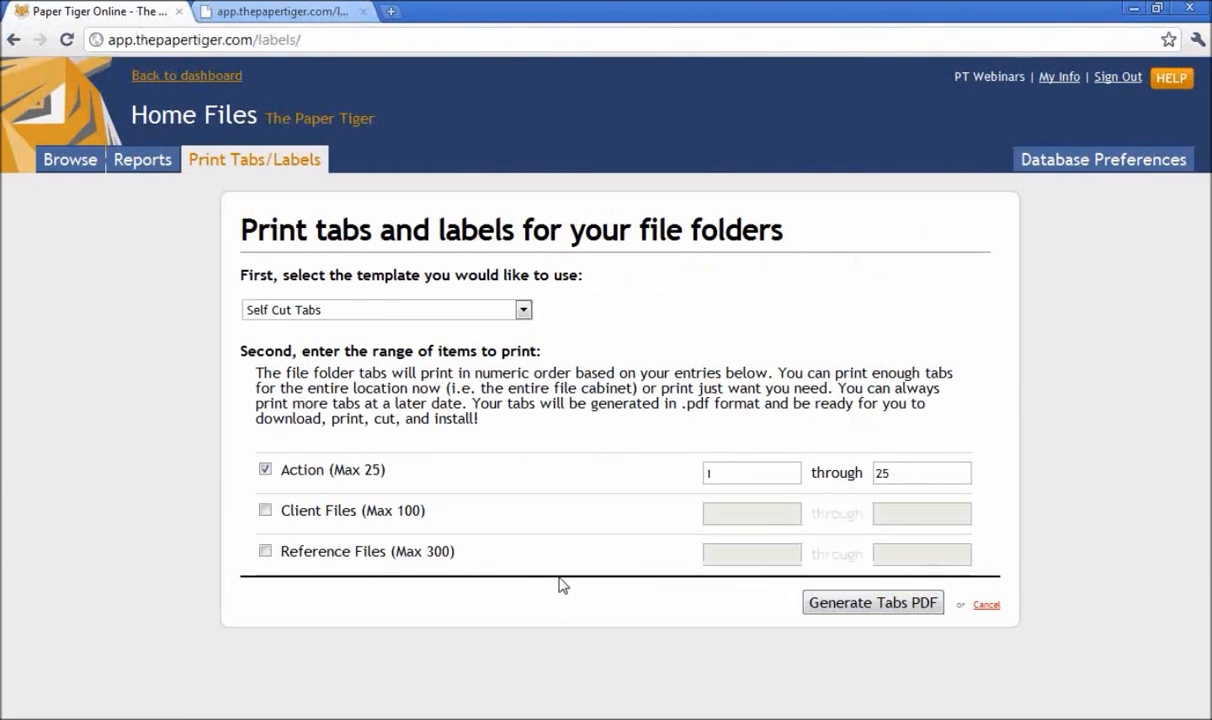
click(71, 163)
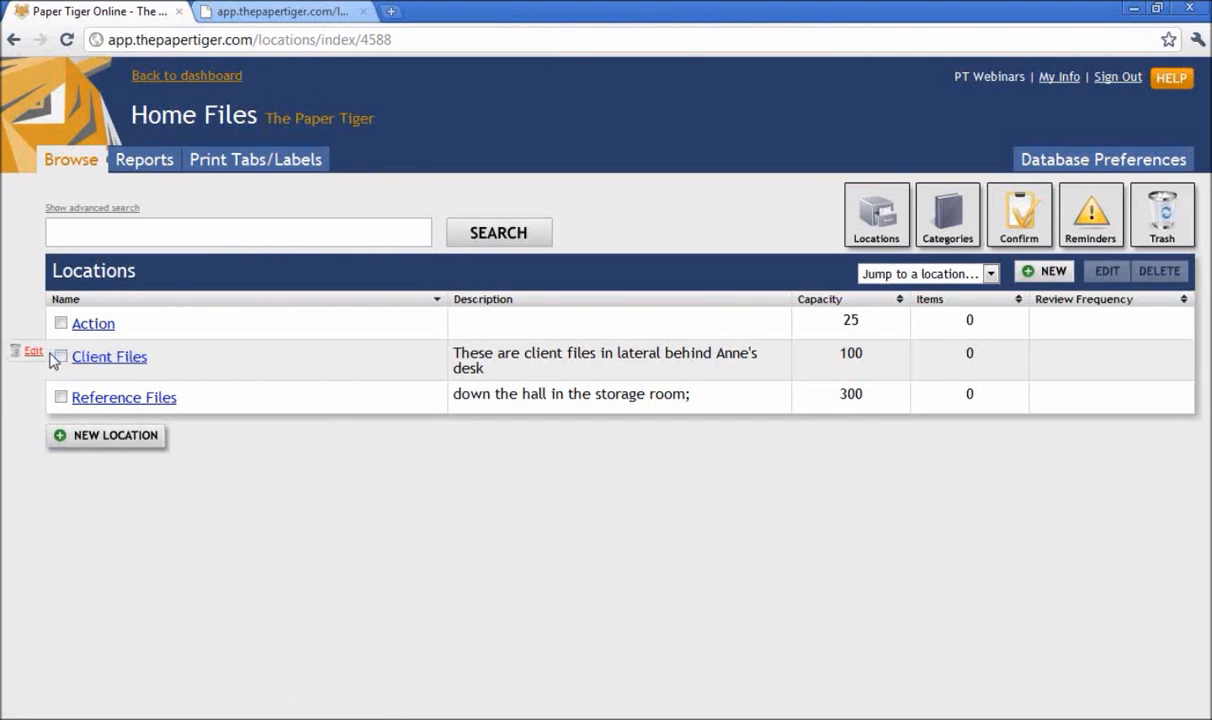
- Rename the Client Files location to Client and save the change
click(34, 353)
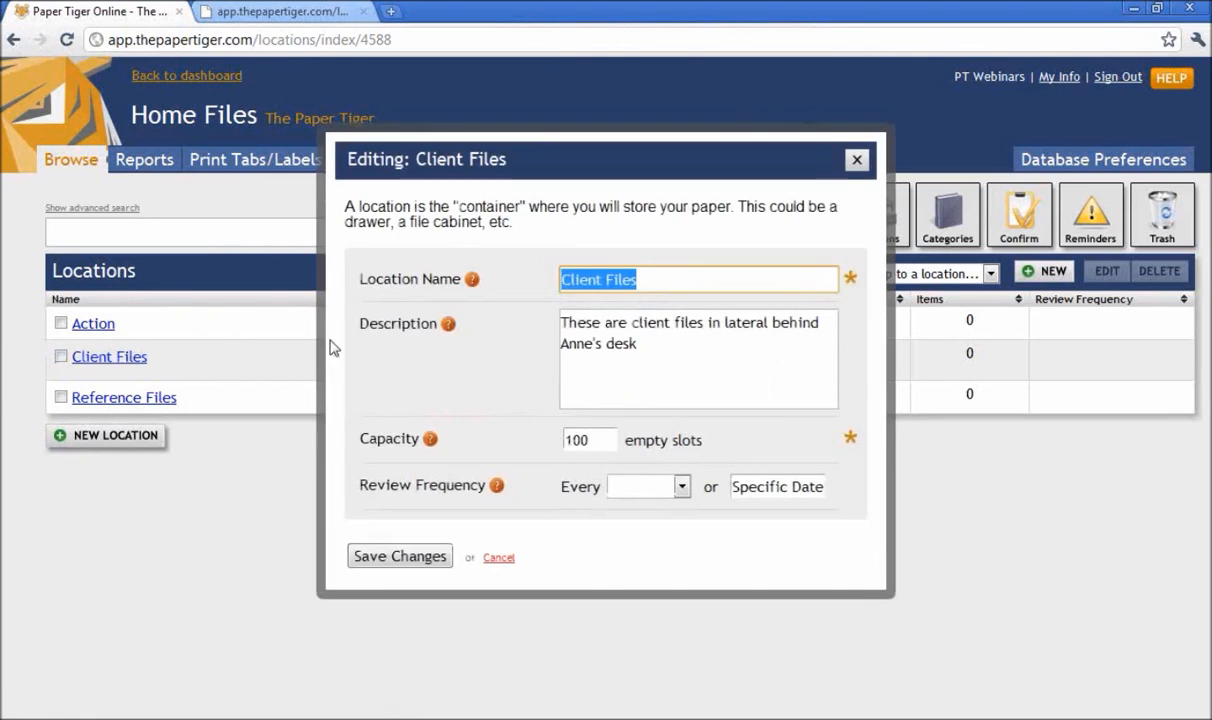
double_click(629, 280)
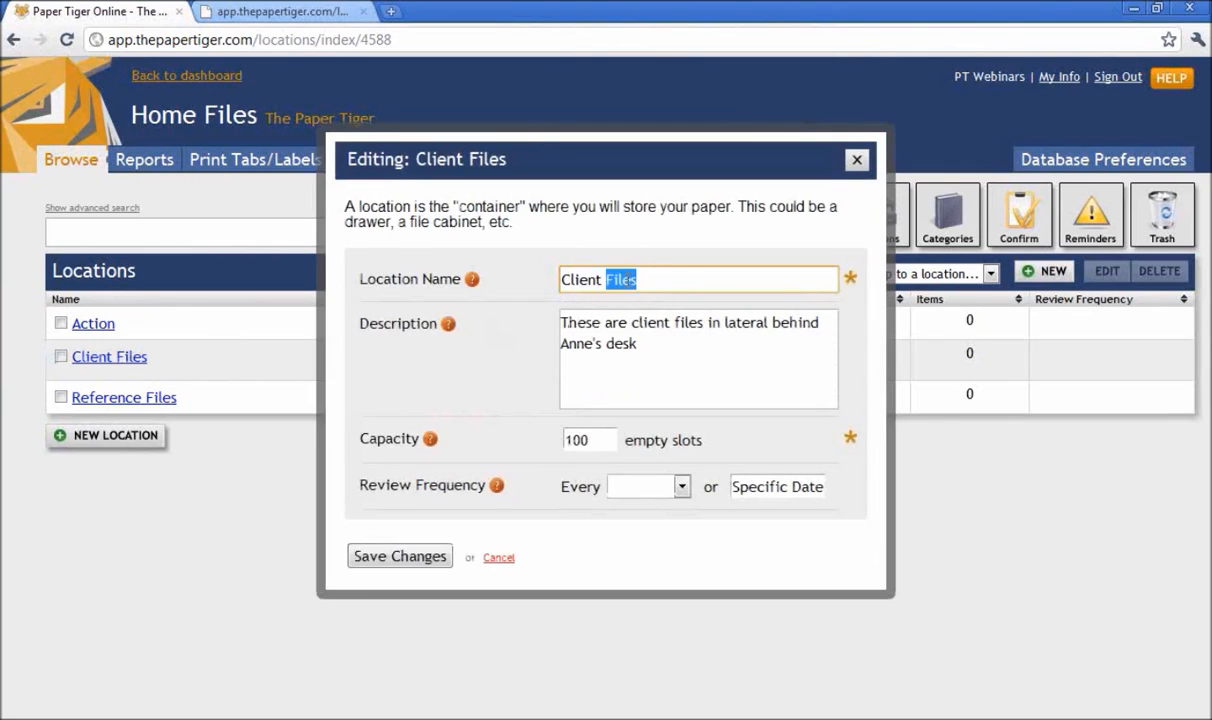
key(BackSpace)
key(BackSpace)
click(372, 556)
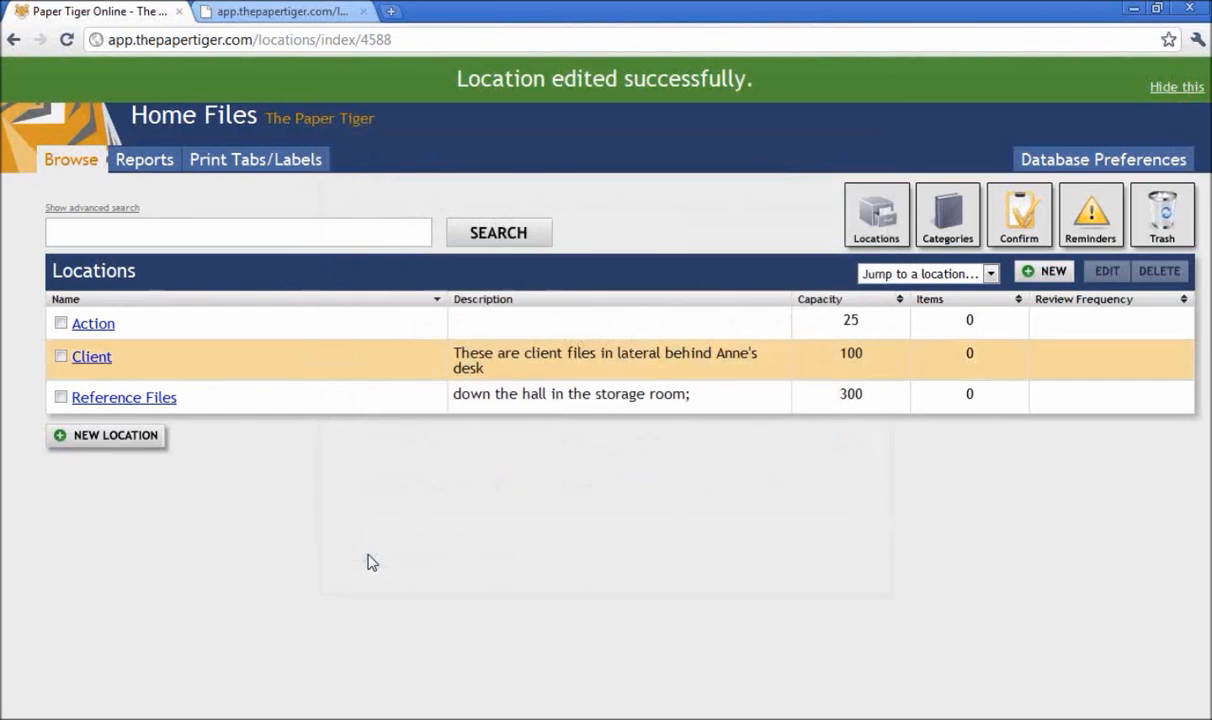
- Rename the Reference Files location to Reference and save the change
mouse_move(60, 400)
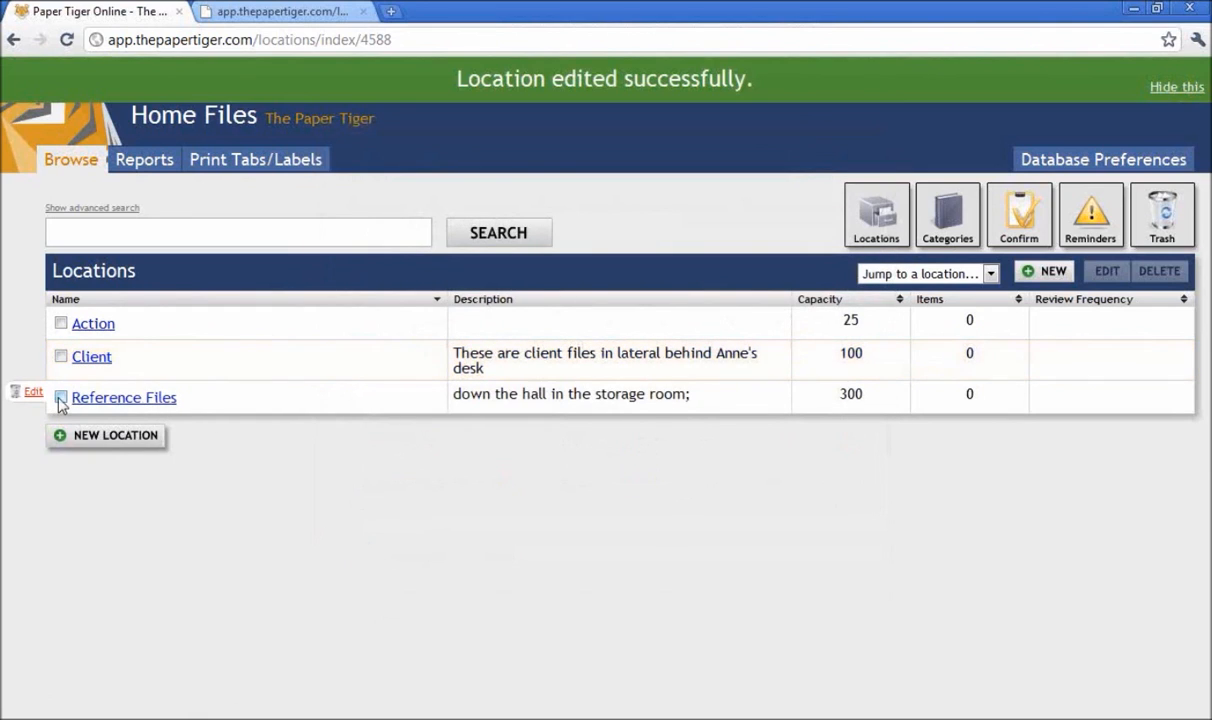
click(61, 398)
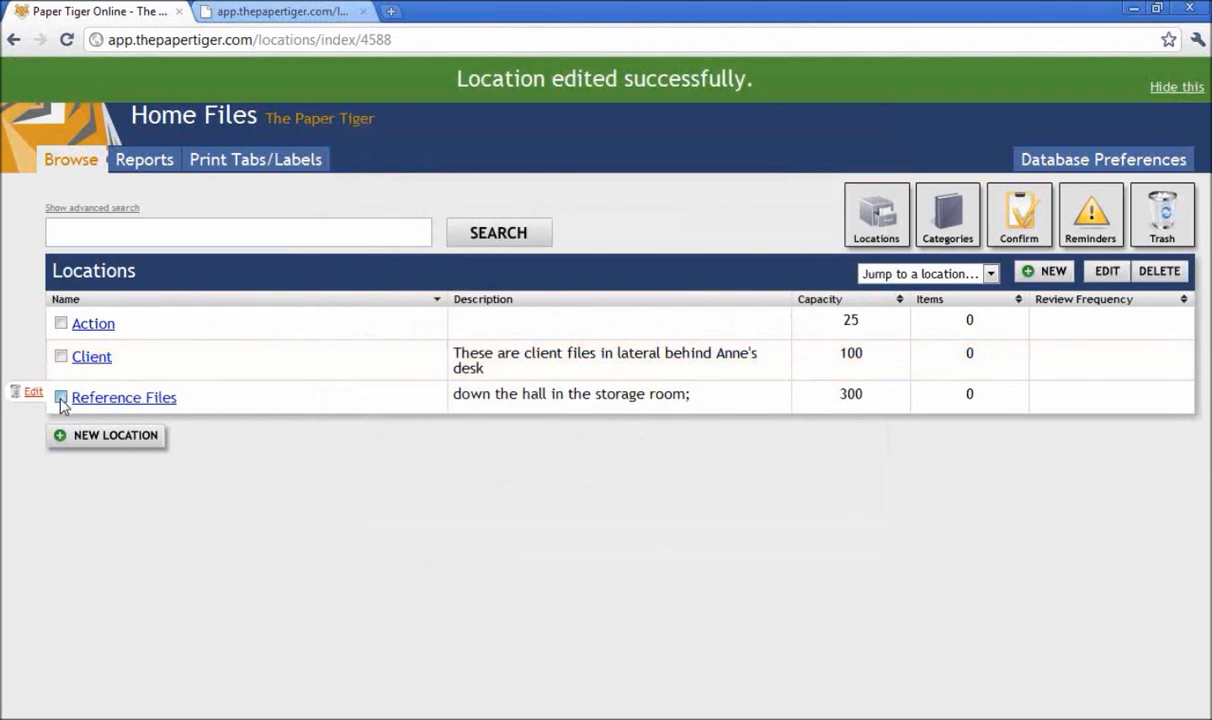
click(1106, 271)
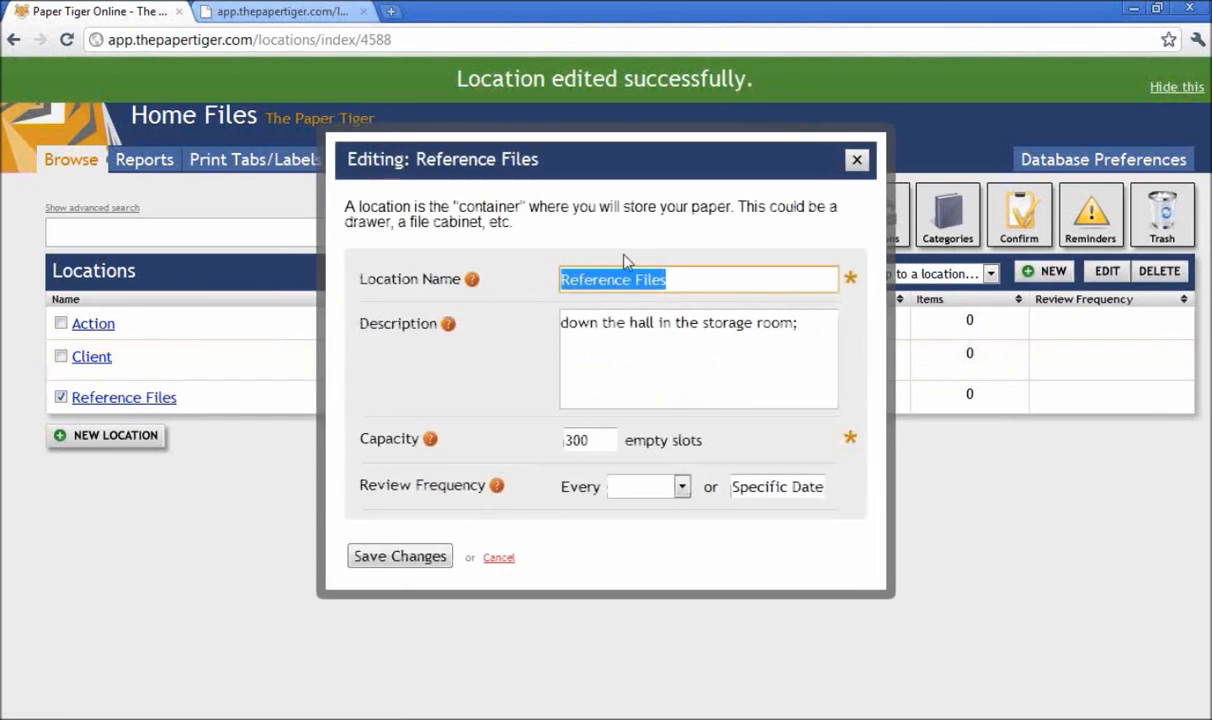
double_click(641, 279)
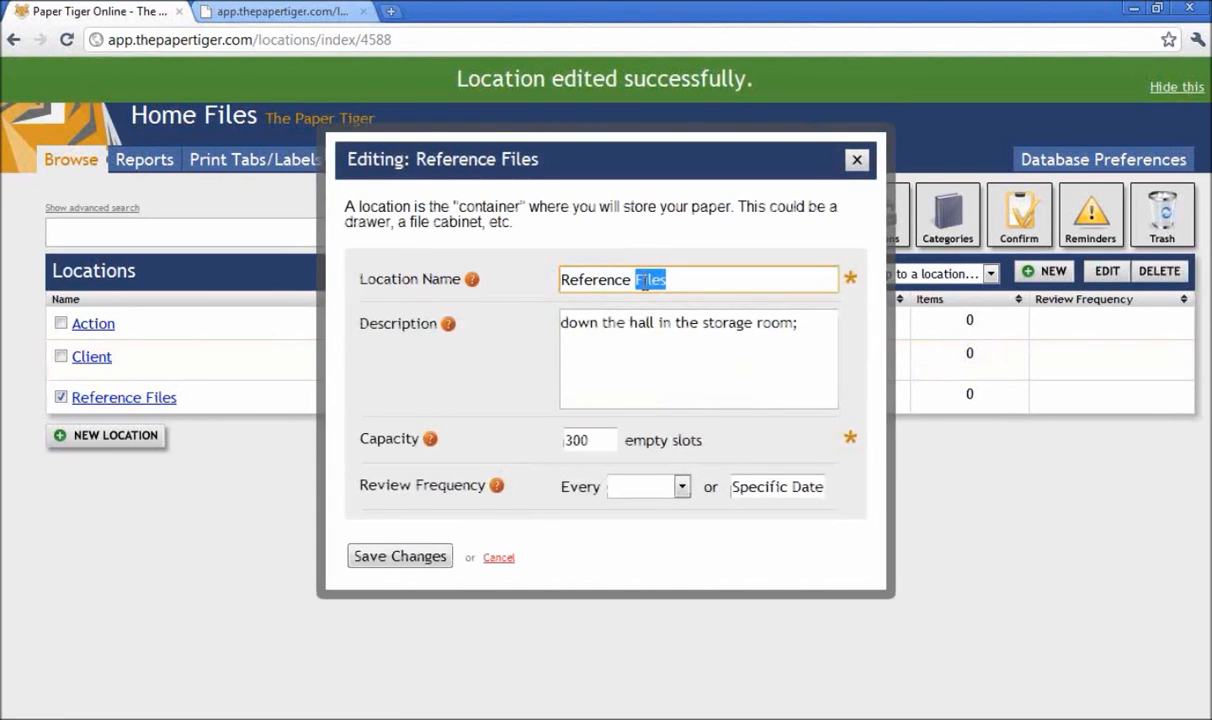
key(BackSpace)
key(BackSpace)
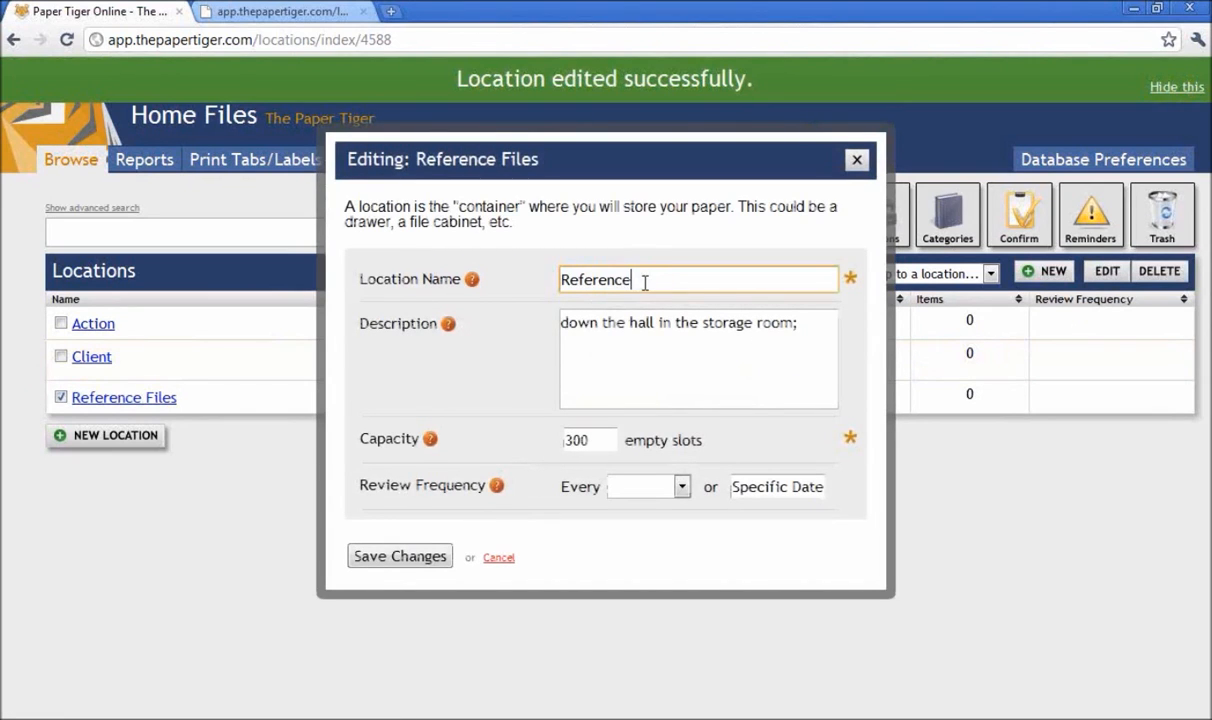
click(404, 555)
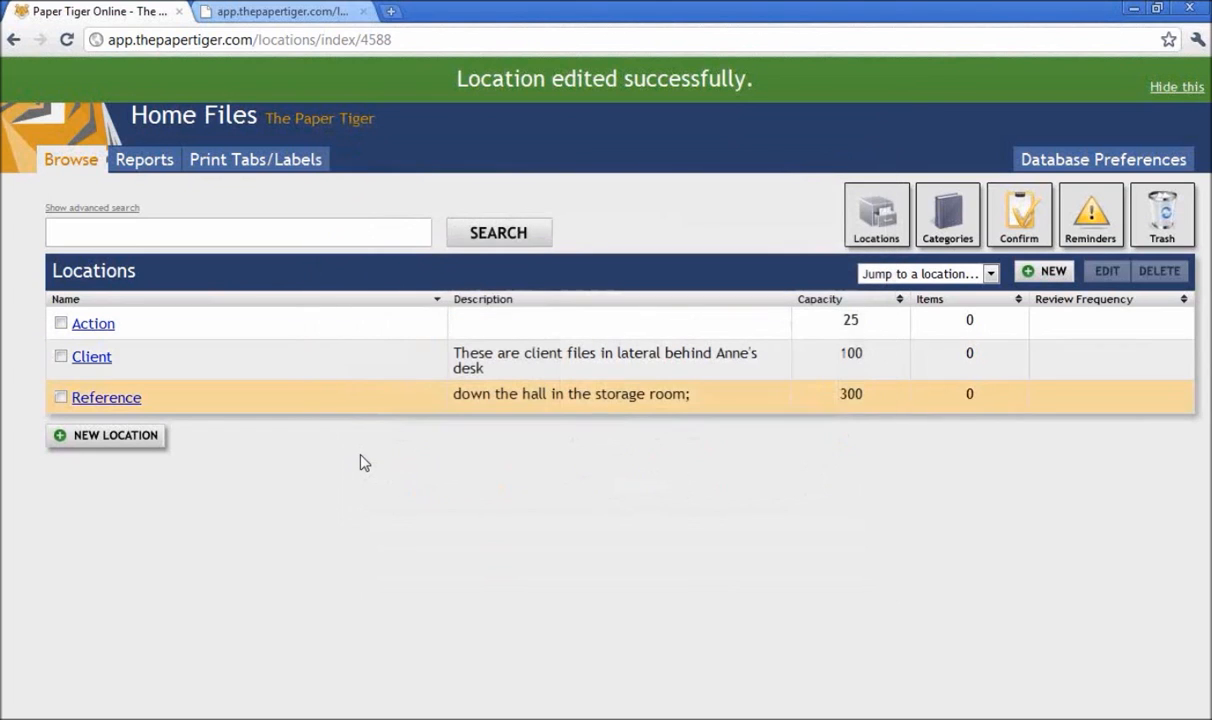
- Describe the Action location as files in the named person's desk drawer on the right, and save the change
mouse_move(268, 412)
mouse_move(112, 335)
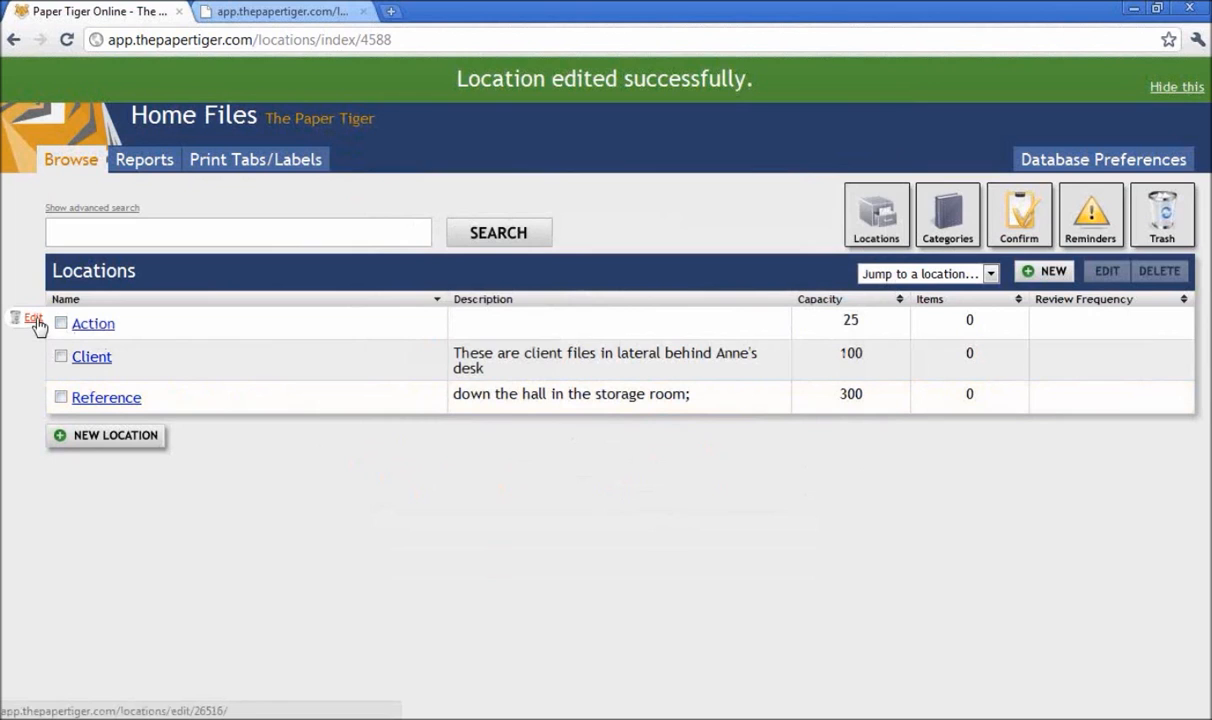
click(33, 320)
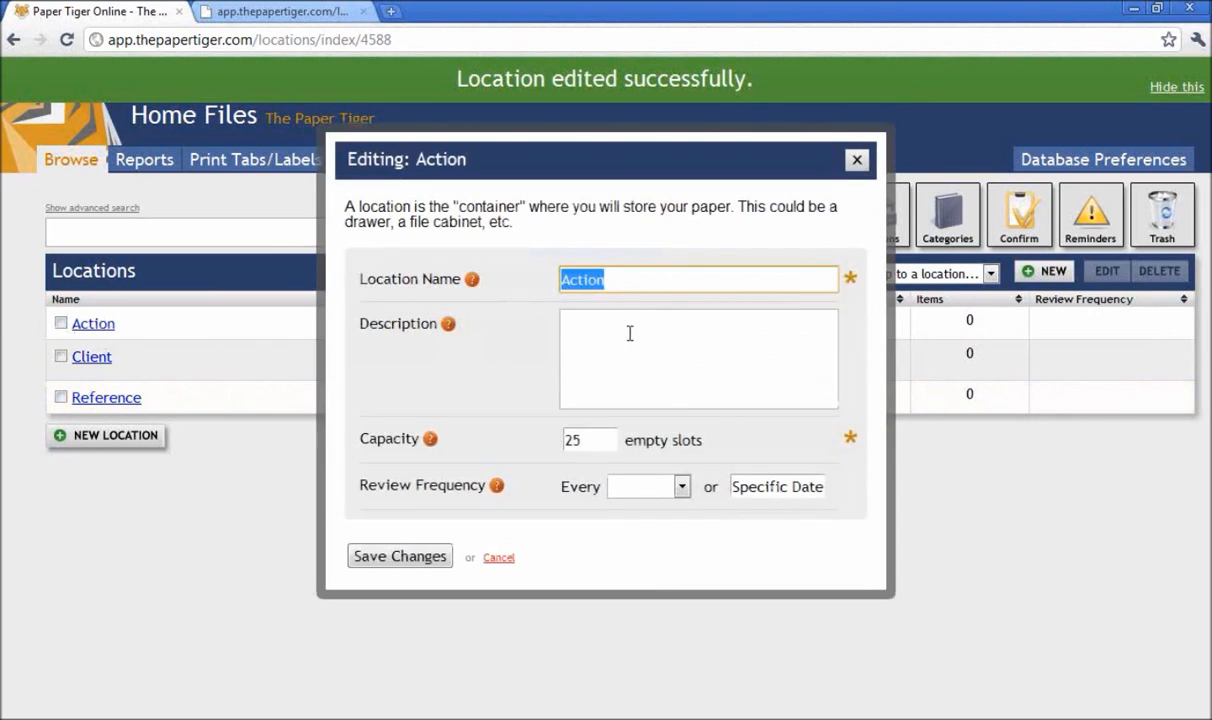
click(630, 333)
text(fi)
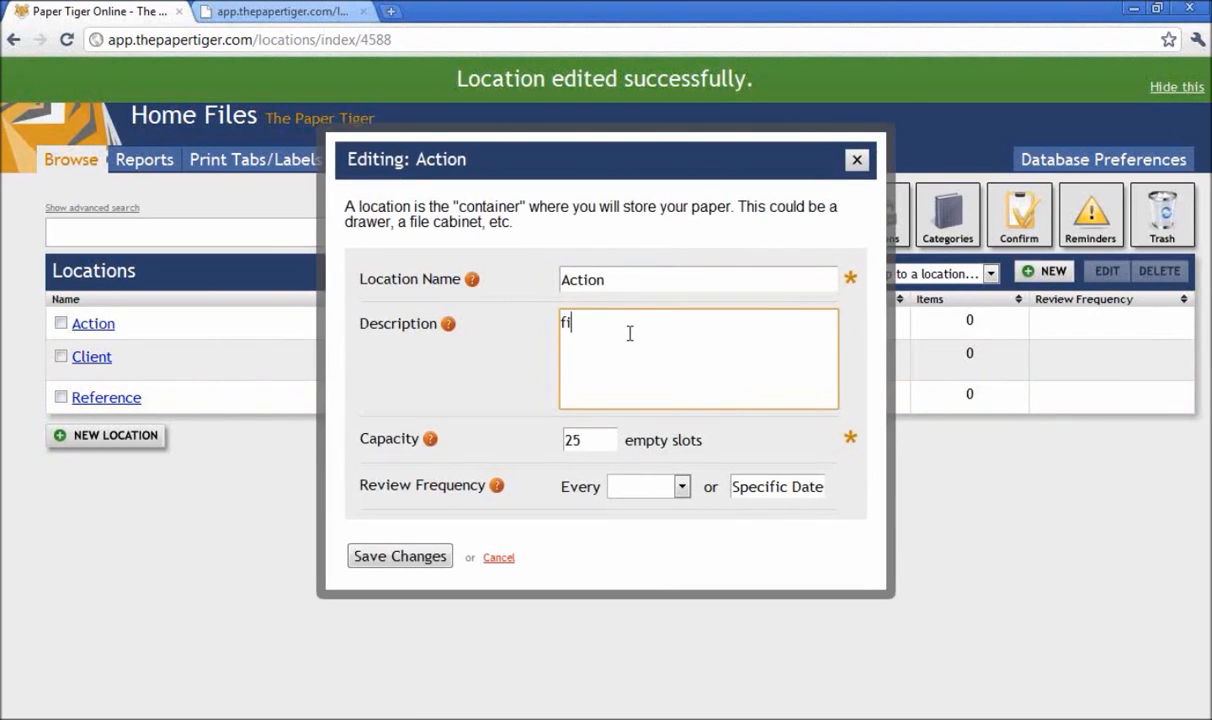
text(les in Andd)
key(BackSpace)
key(BackSpace)
text(ne's desk drawer)
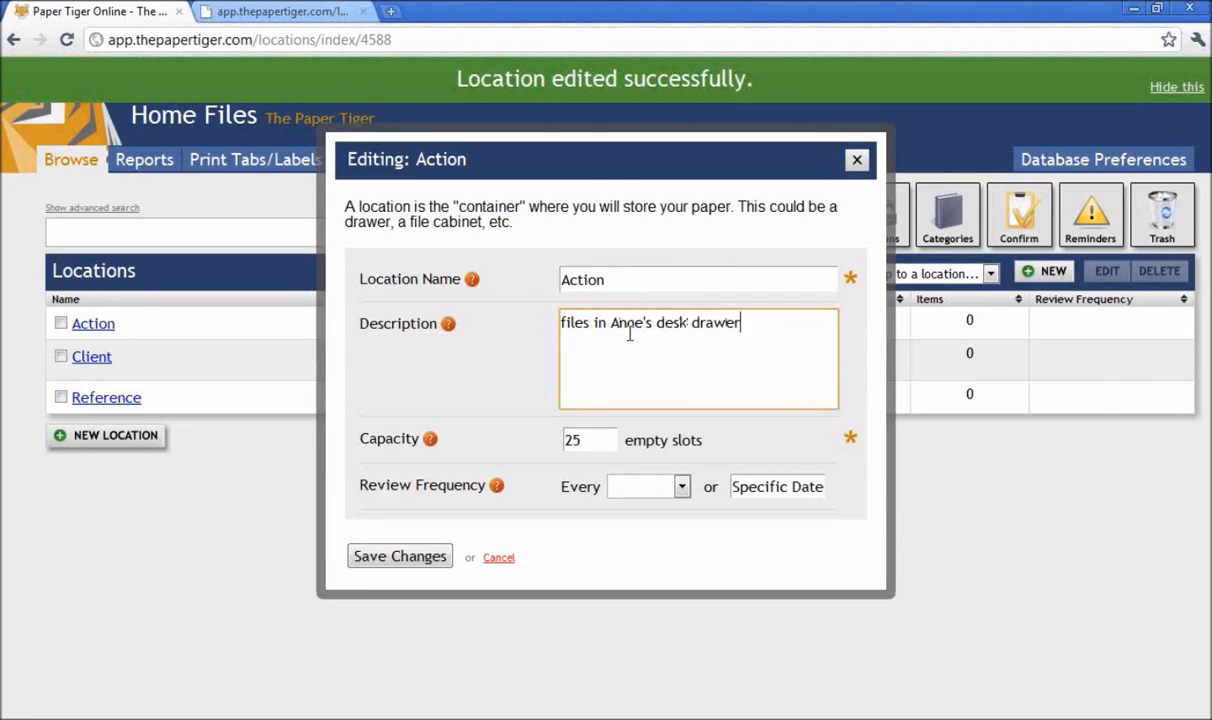
text( on the right)
click(416, 558)
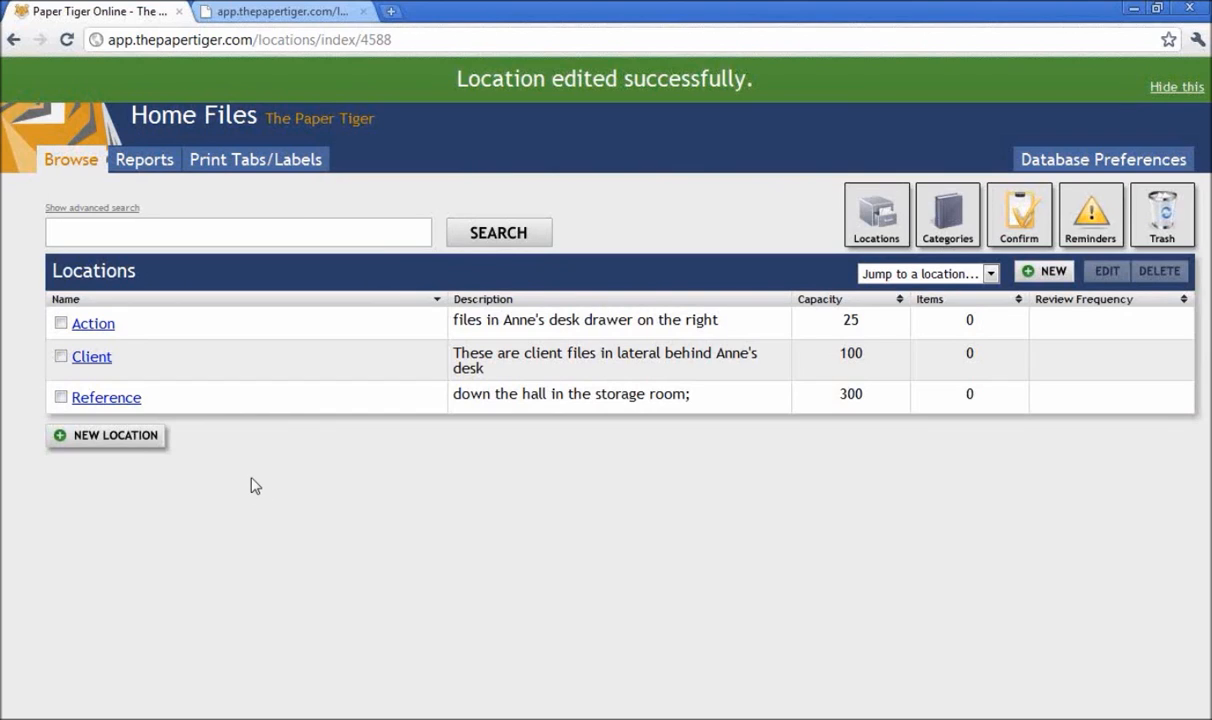
- Start a new item in the Action location named 2011 Tax with keywords "Goodwill donar receipt" and action date 2/1/2012
click(104, 333)
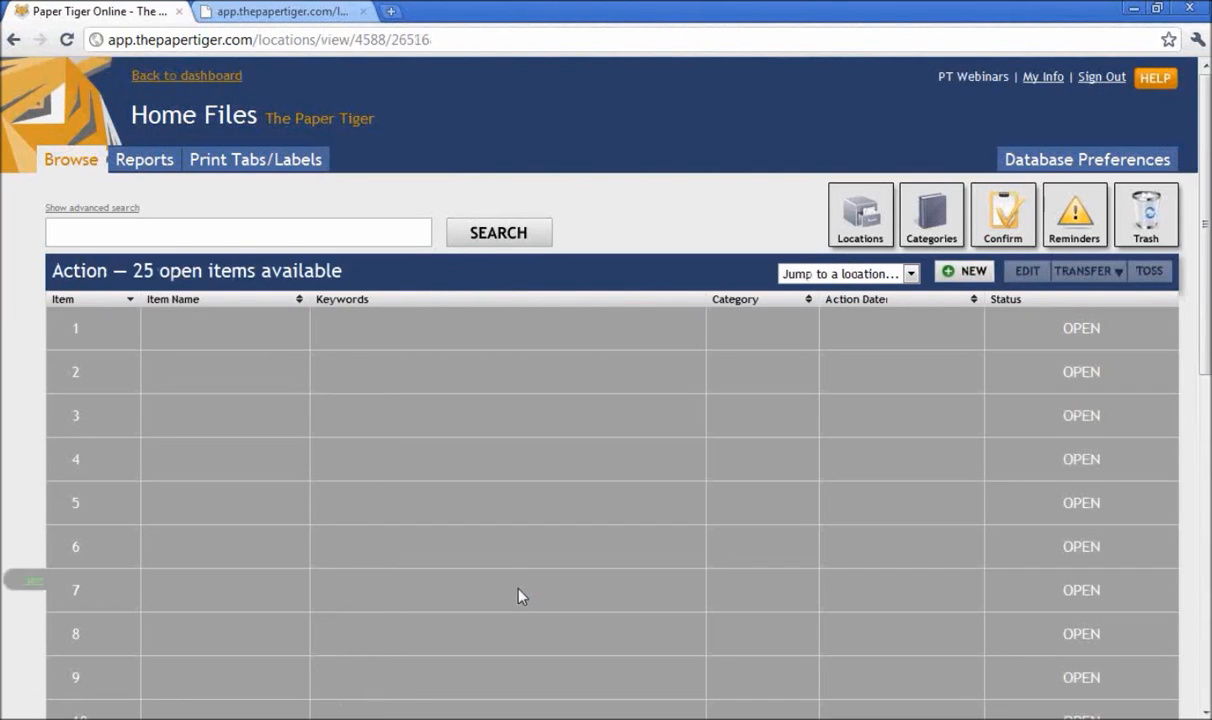
click(971, 272)
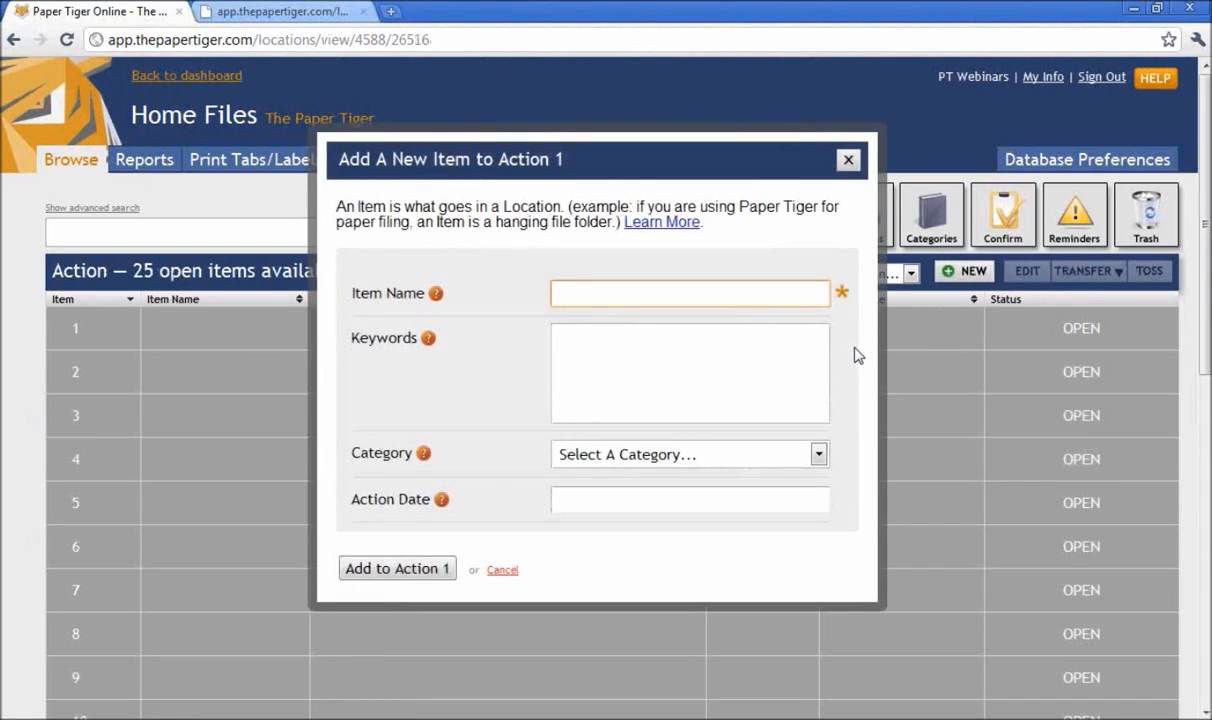
text(2011 Tax)
key(Tab)
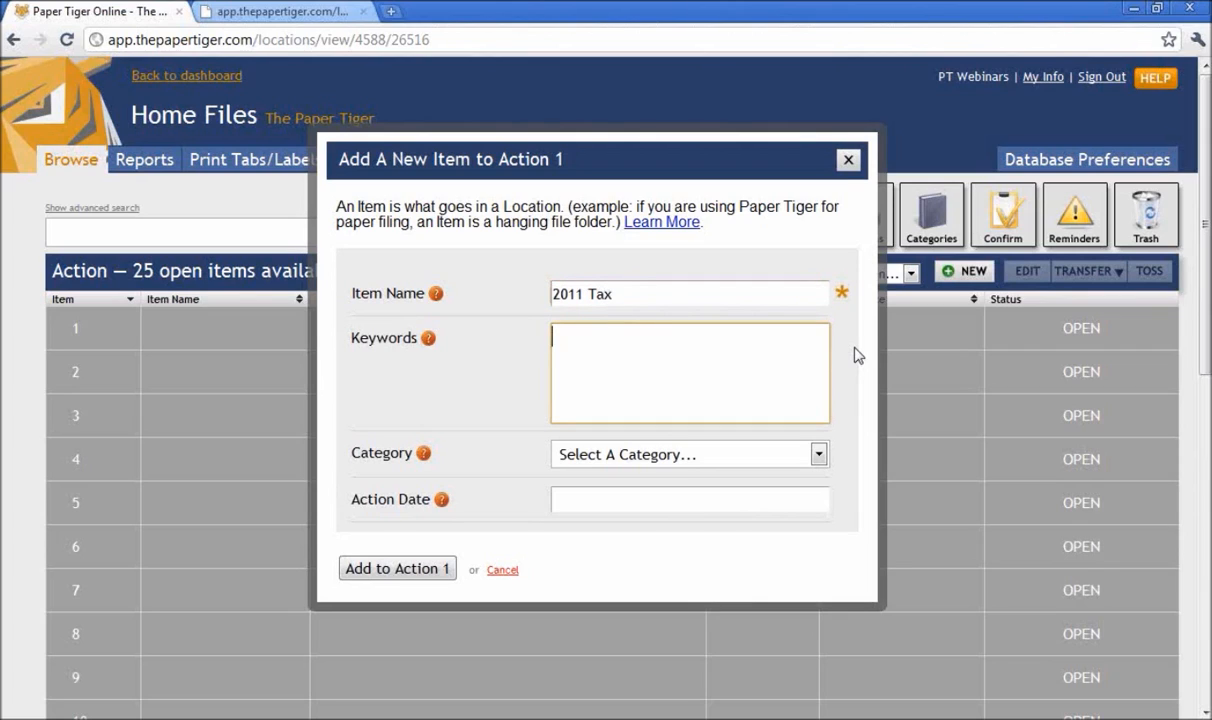
text(Goodwill donar receipt)
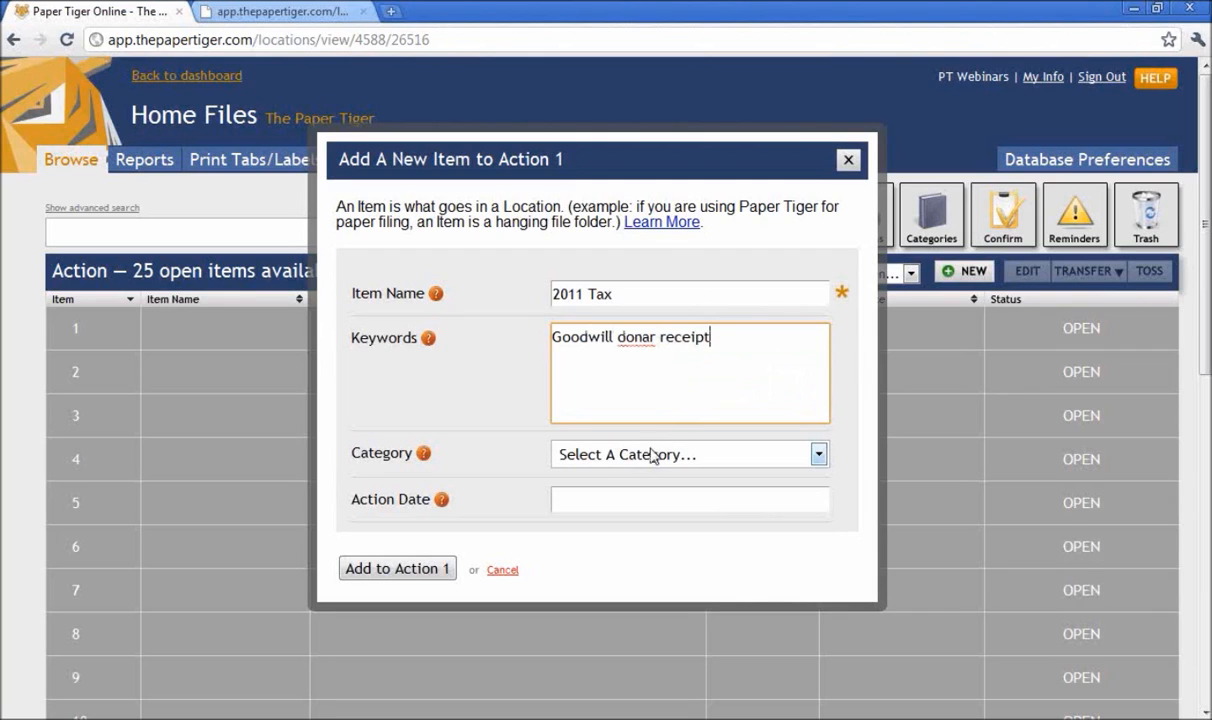
click(629, 500)
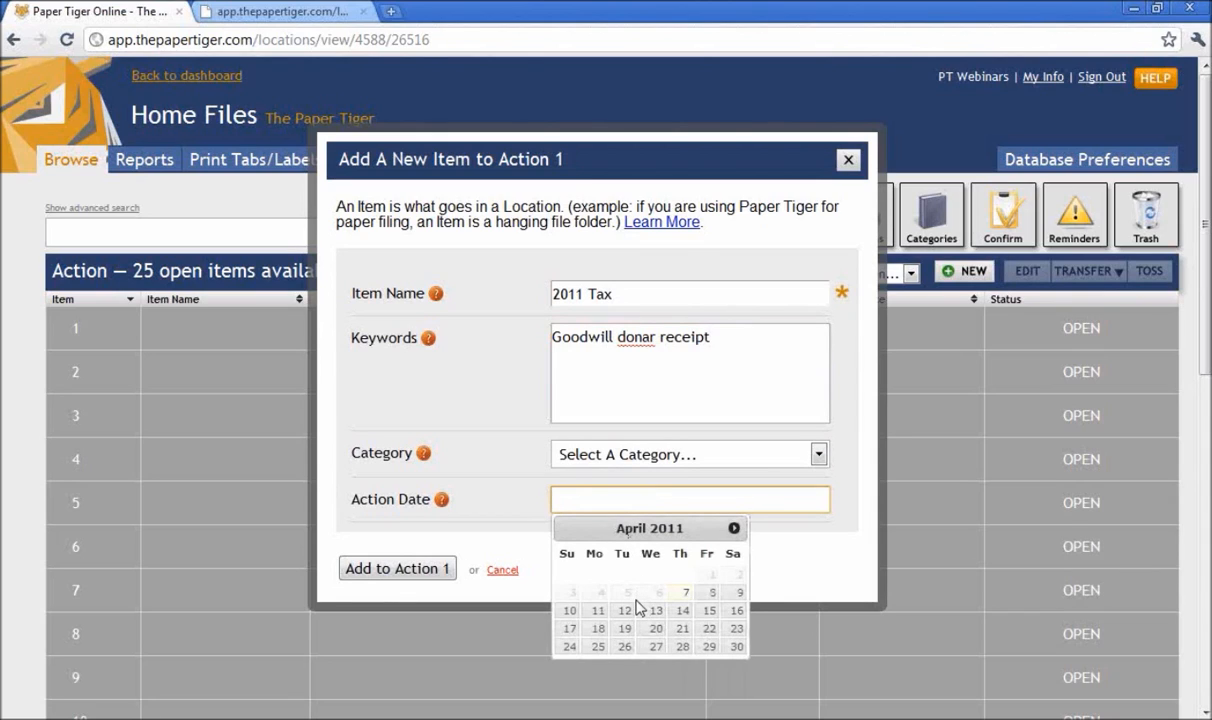
text(2/1/2012)
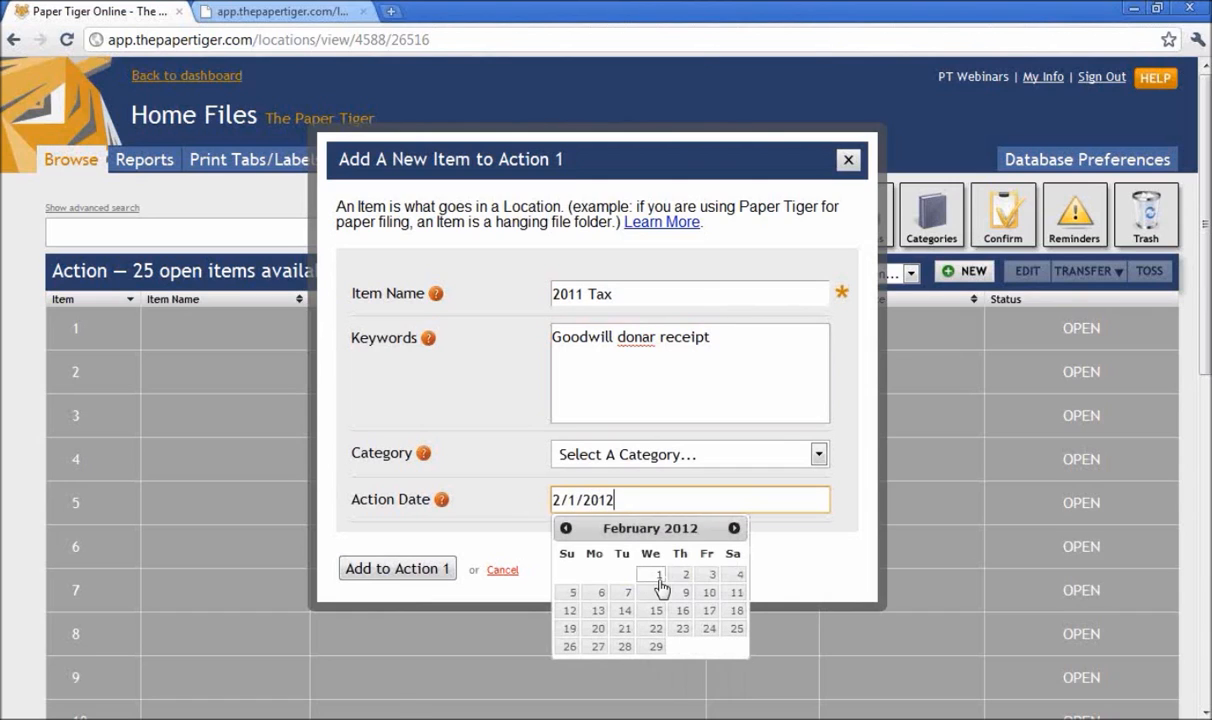
click(497, 522)
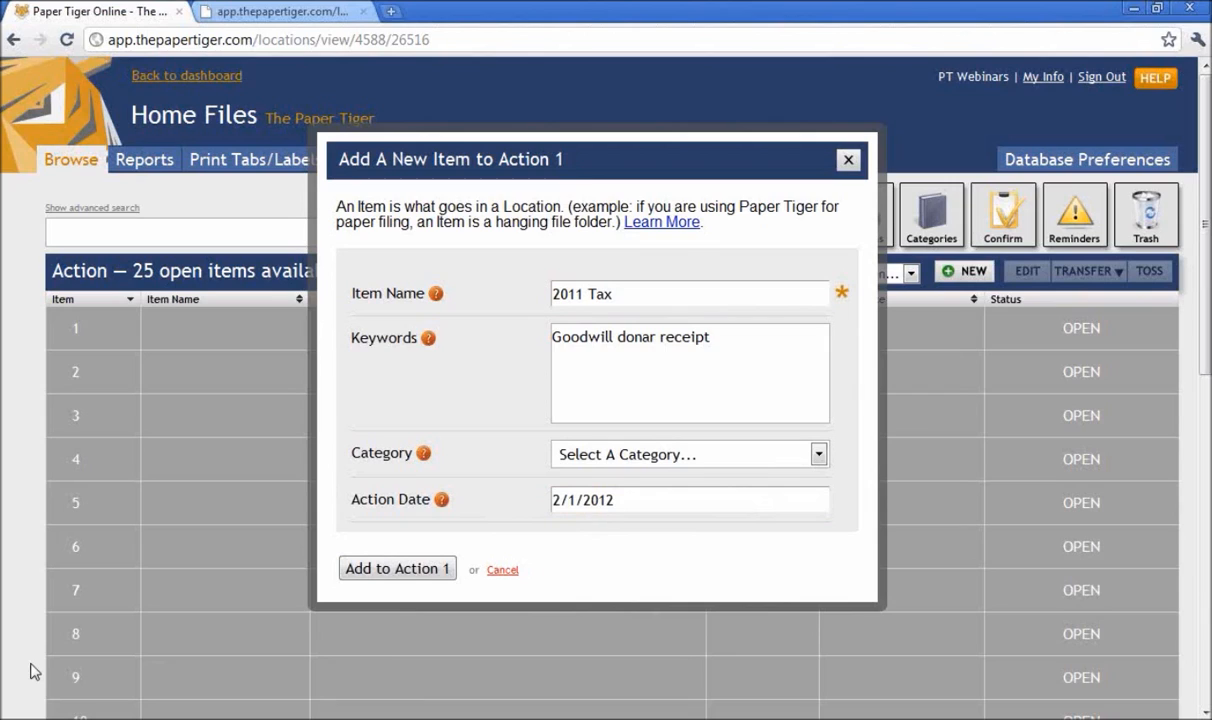
- Correct "donar" to "donor" in the 2011 Tax keywords and enter a new category named Taxes
drag(642, 339, 651, 339)
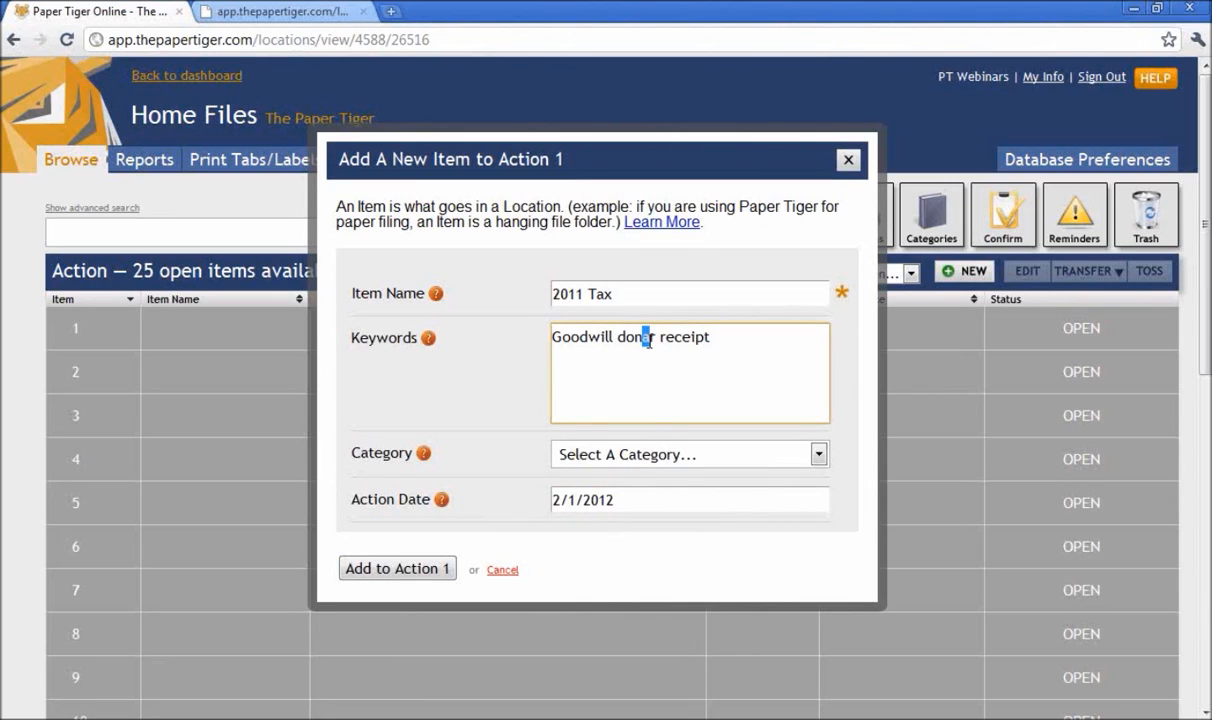
text(o)
click(642, 462)
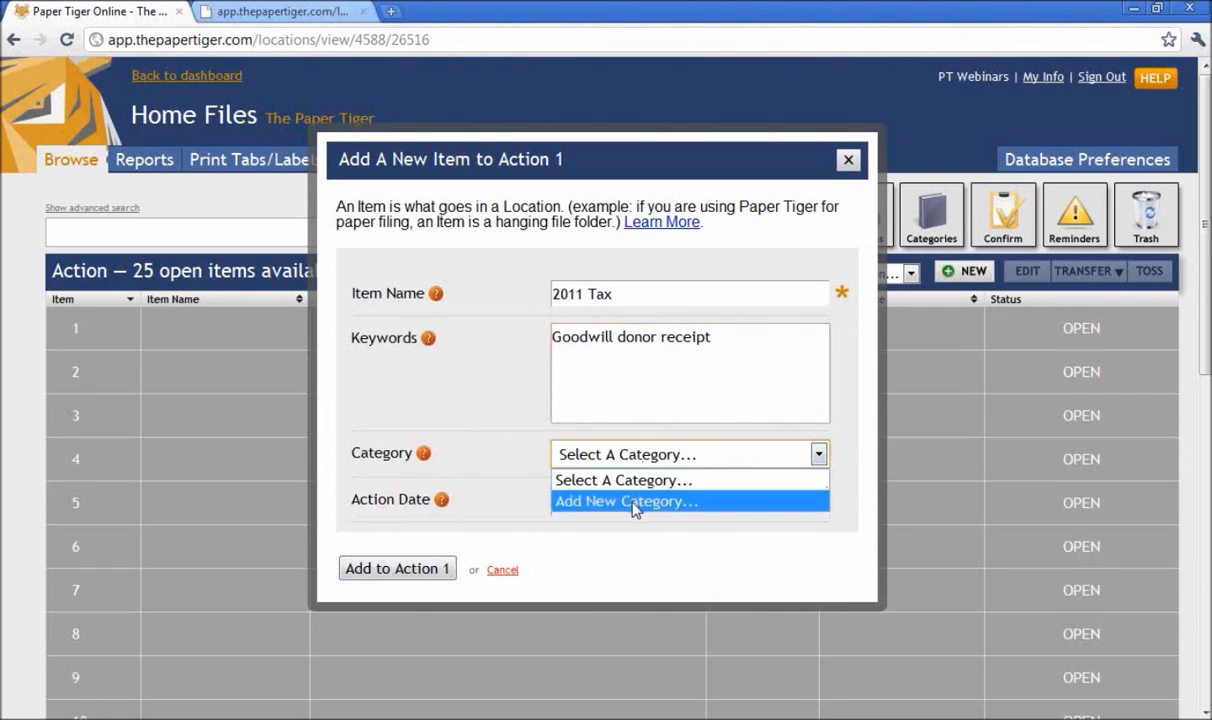
click(636, 502)
text(Taxes)
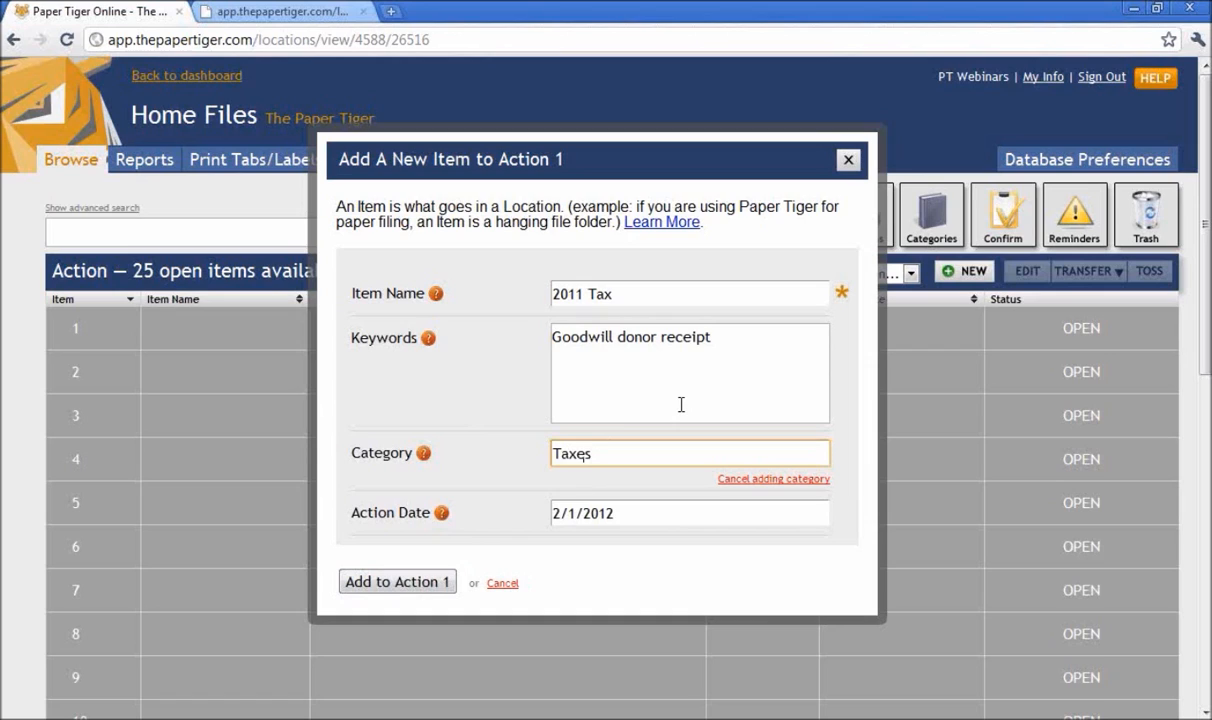
- Append "; give to accountant" to the 2011 Tax keywords and add the item to Action 1
click(761, 384)
text(; give to account)
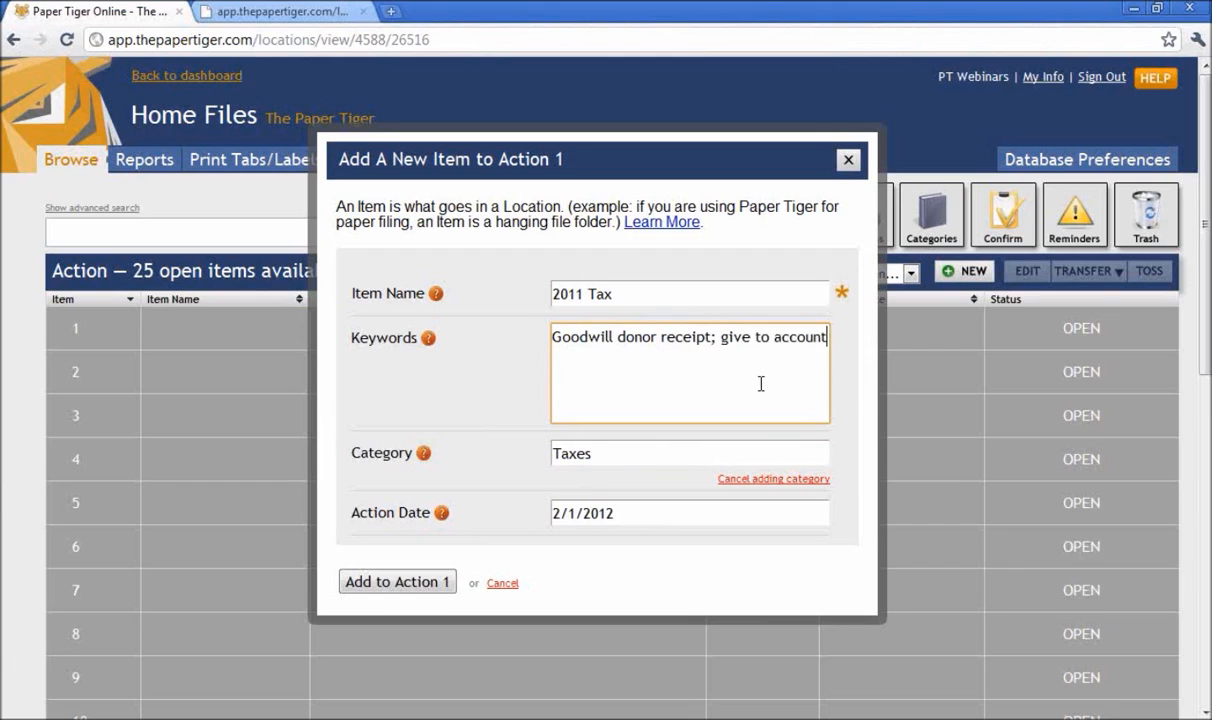
text(ant)
click(390, 583)
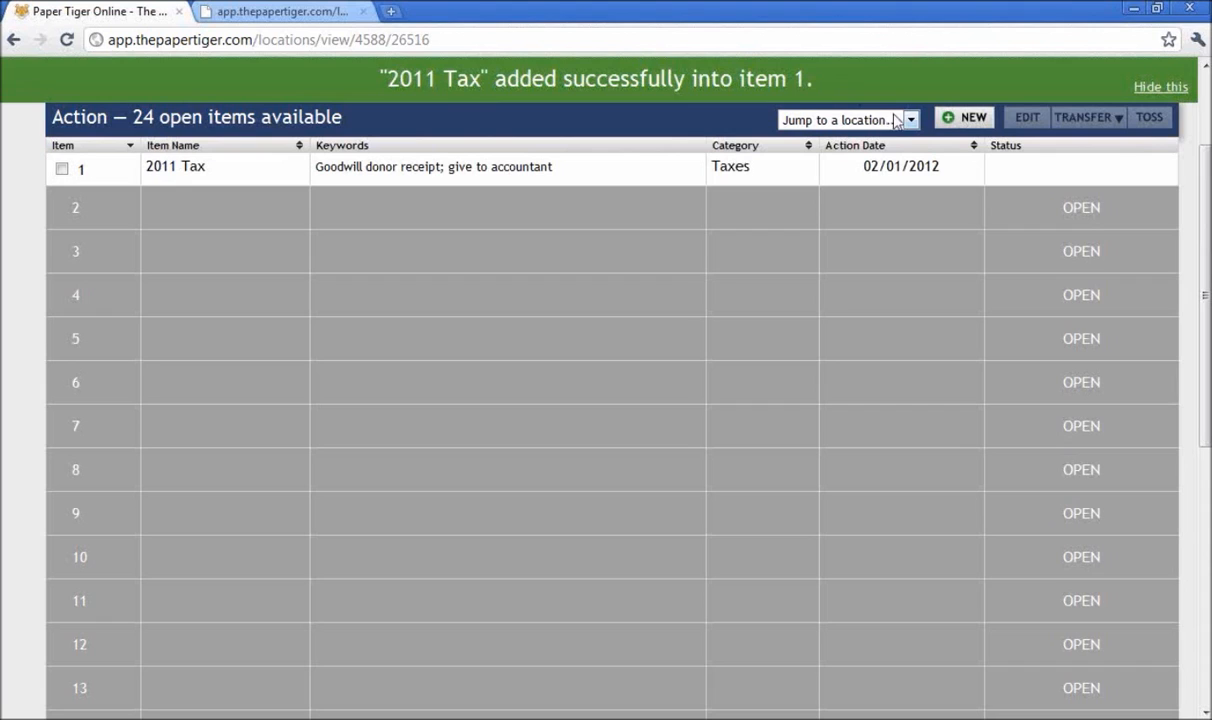
- Add an item named Data Entry to Action 2 with the keywords "outlook updates, return mail"
click(970, 120)
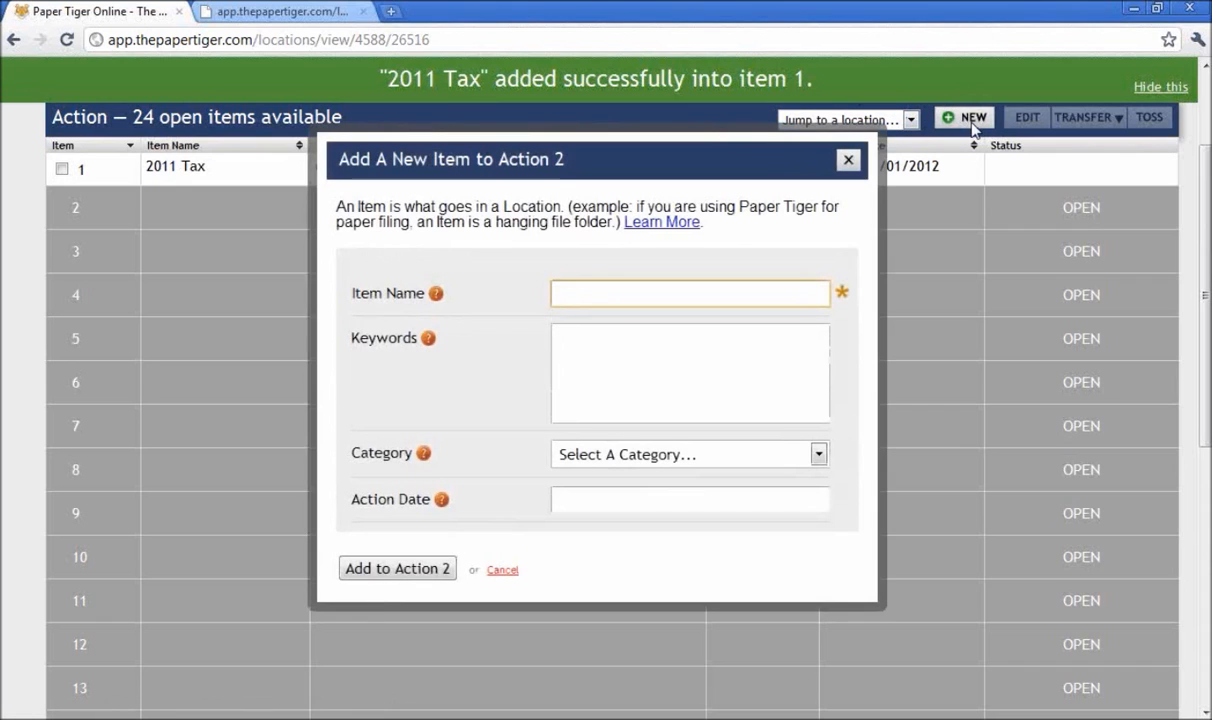
text(Data Entry)
key(Tab)
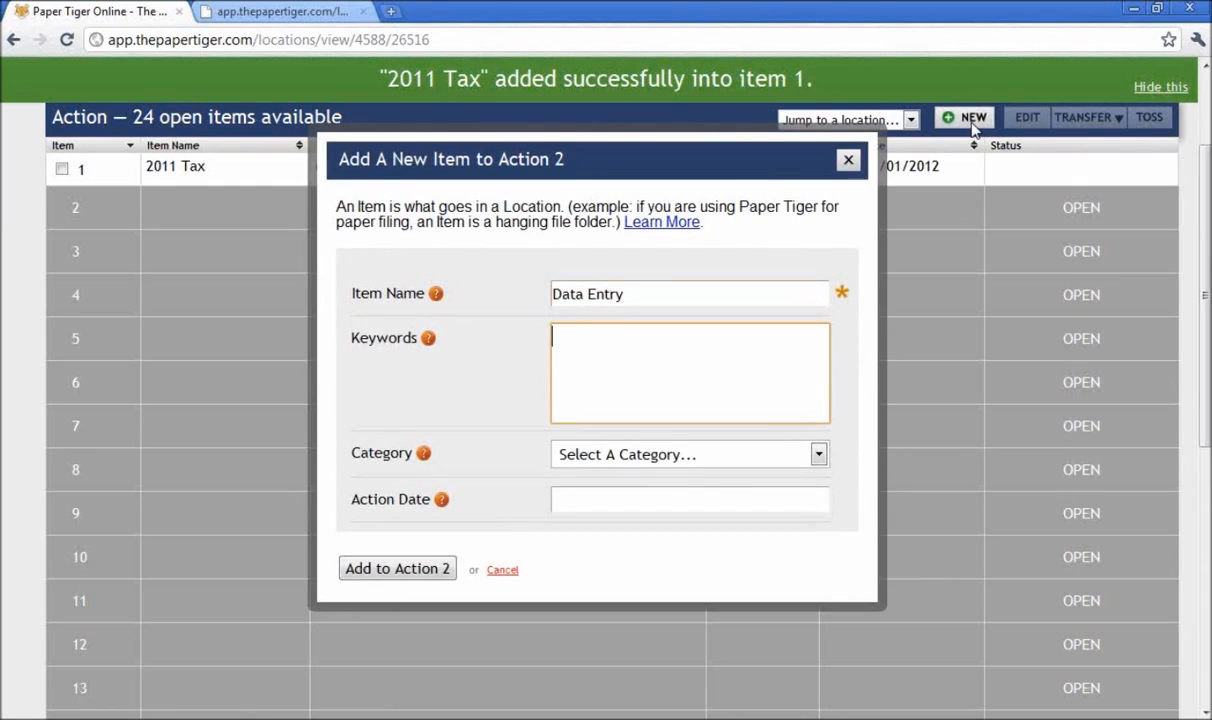
text(outlook updates)
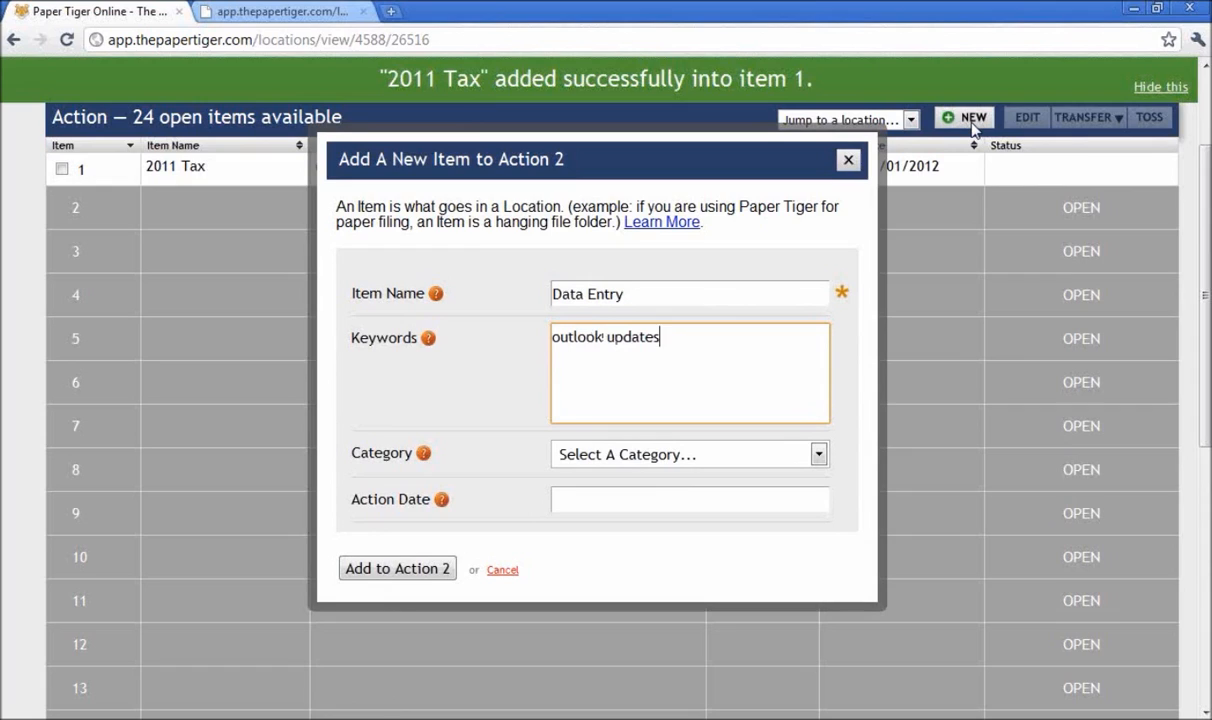
text(, a)
key(BackSpace)
text(return mail)
click(397, 570)
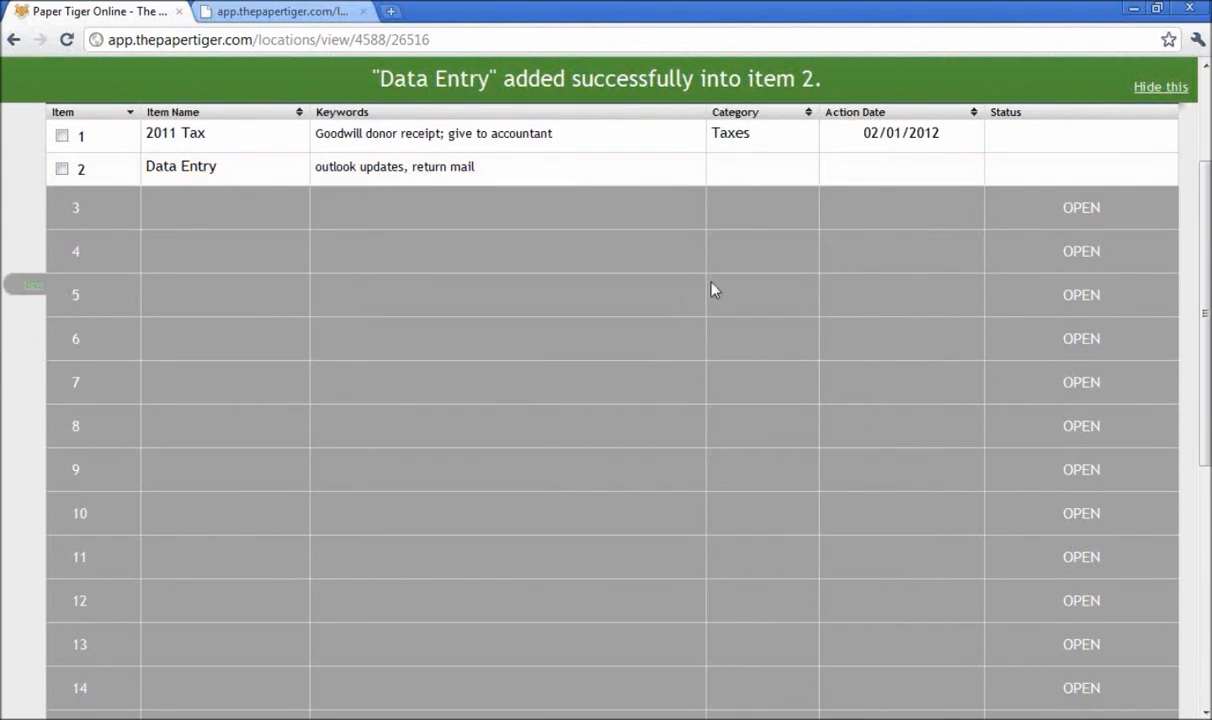
- Start a new item for Action 3 and name it Medical 2011
scroll(885, 222, up, 2)
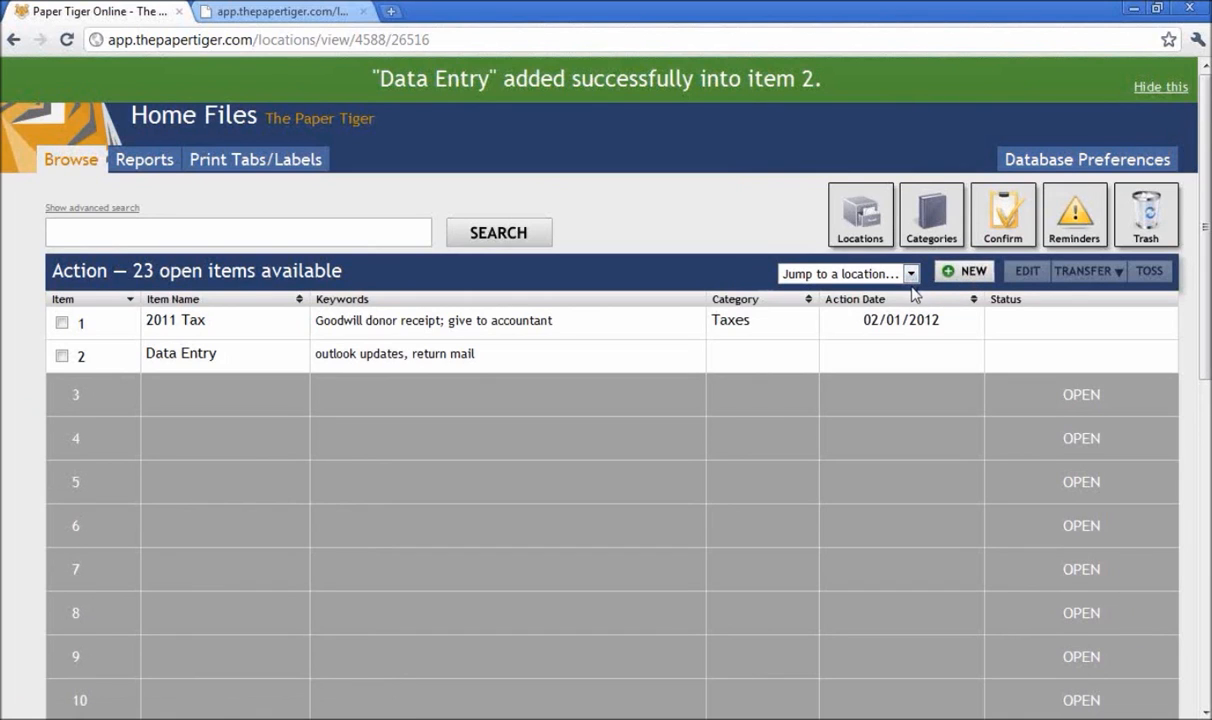
click(970, 272)
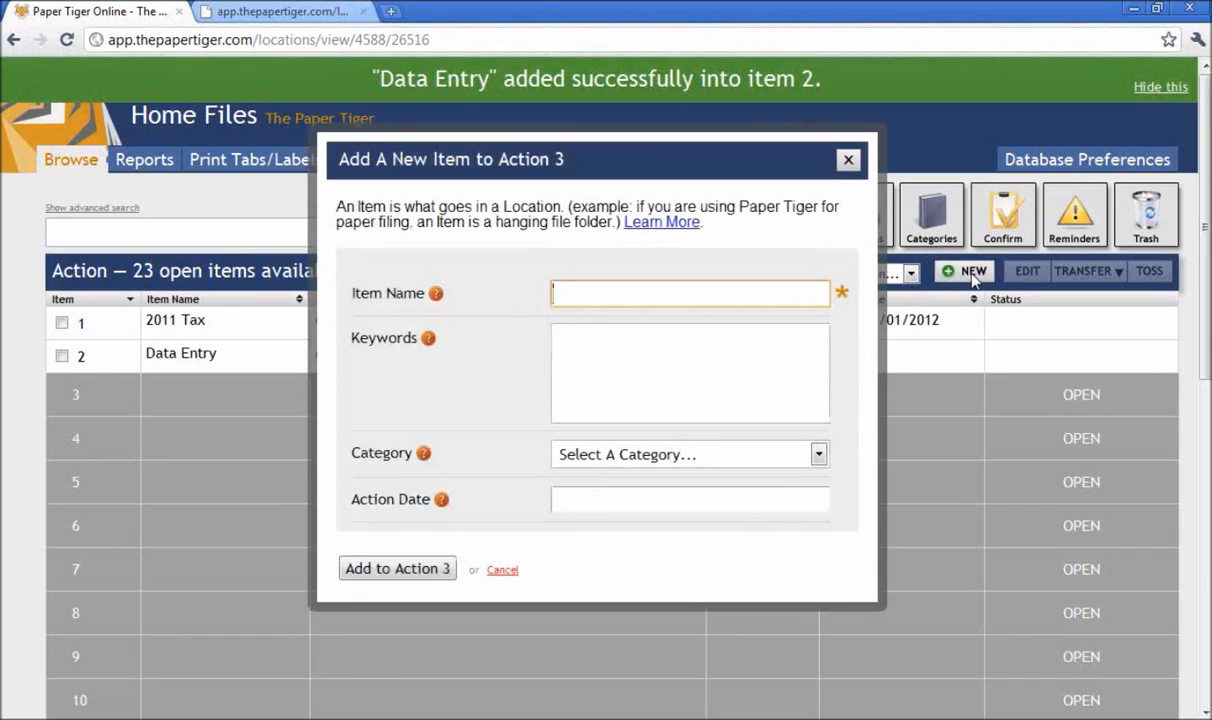
text(Medical, 2001)
key(BackSpace)
key(BackSpace)
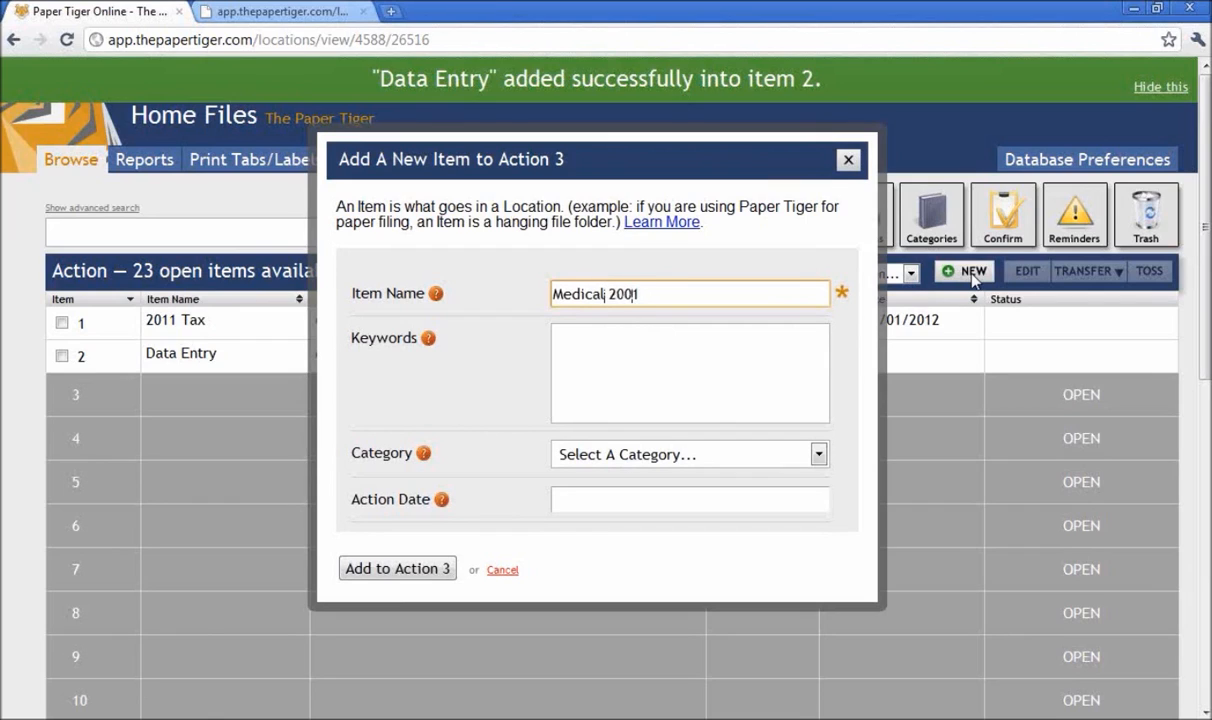
text(11)
key(Tab)
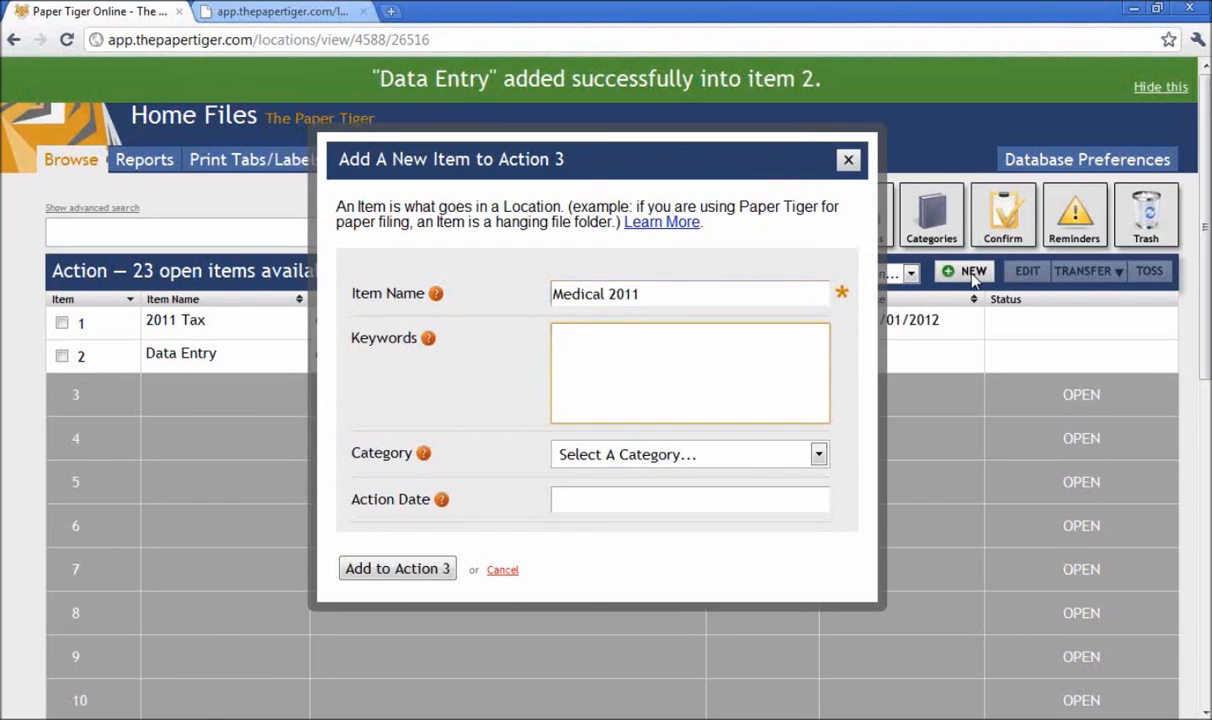
- Enter the keywords "explanation of benefits from insurance" for Medical 2011 and set its action date to 6/30/2011
text(explanation of benenfits from insurance)
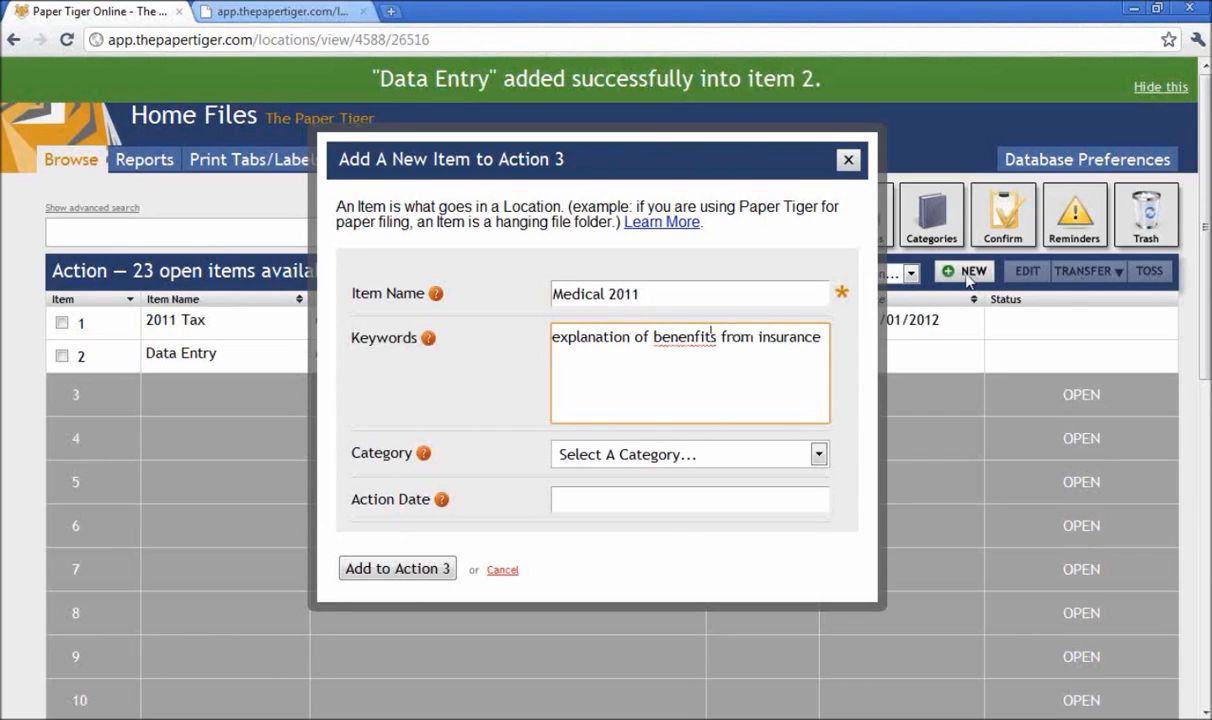
click(697, 337)
key(BackSpace)
click(816, 365)
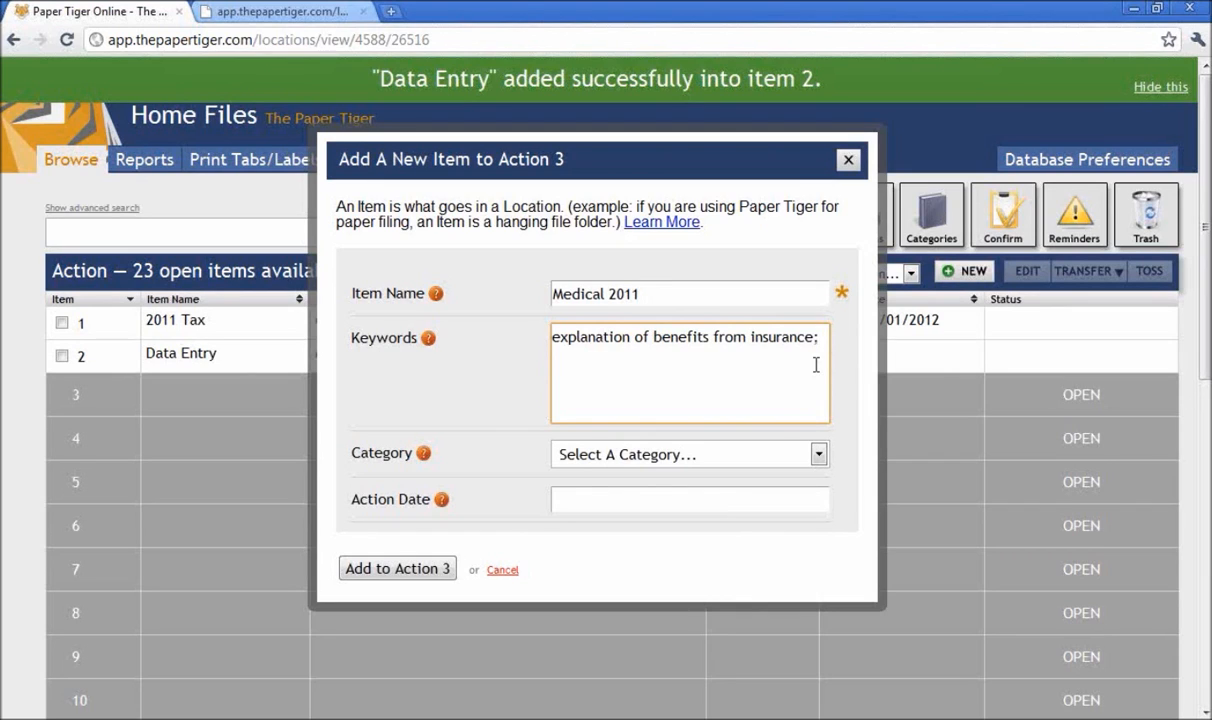
click(710, 503)
text(6/30)
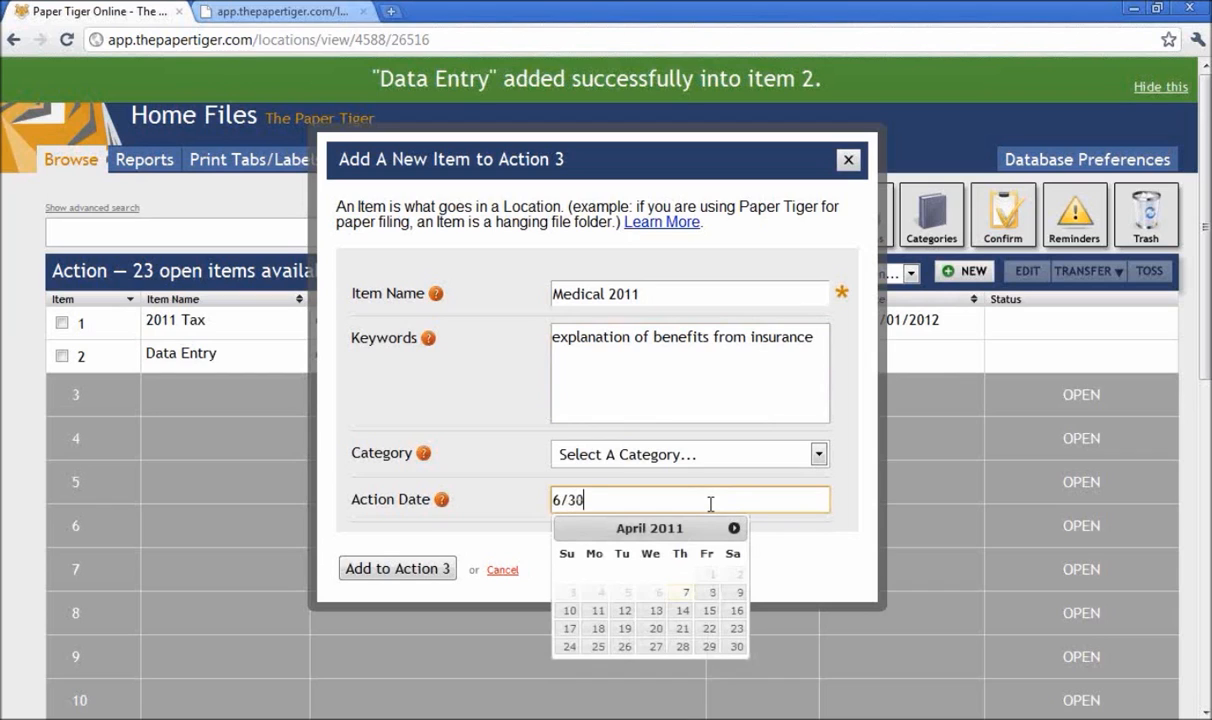
text(/2011)
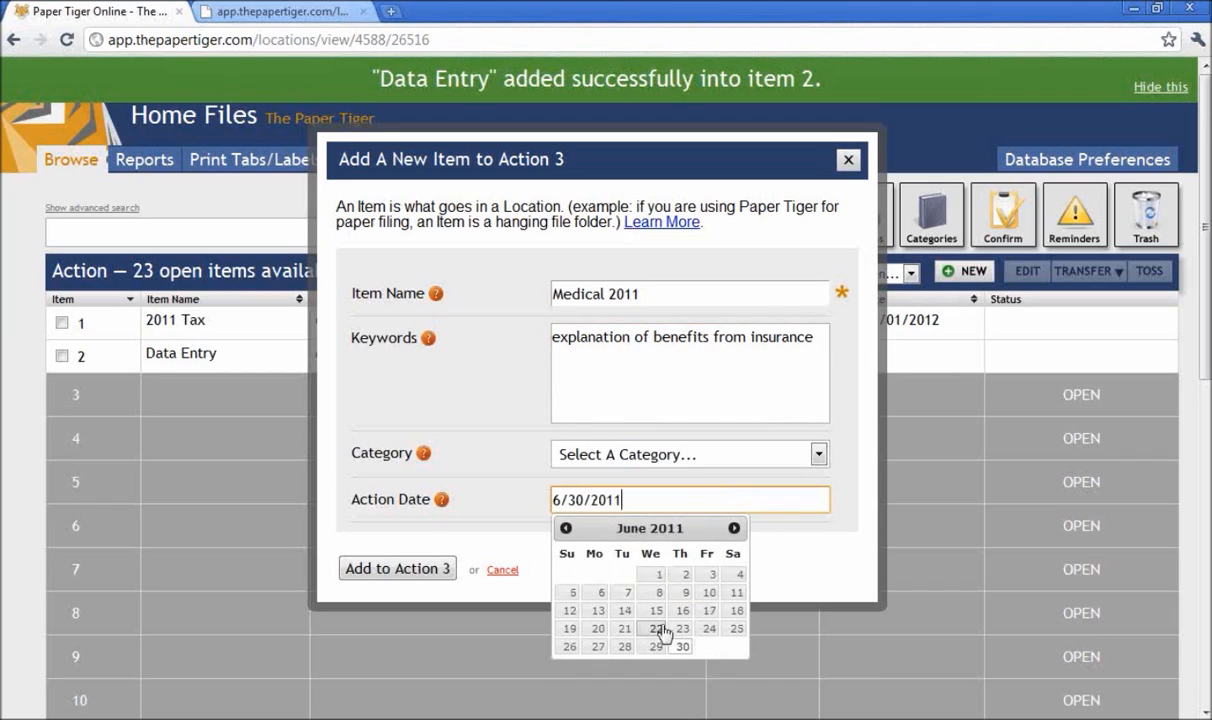
- Pick June 30, 2011 as the action date, append "; next action give to accountant to verify versus what was paid" to the keywords, and add Medical 2011 to Action 3
click(684, 648)
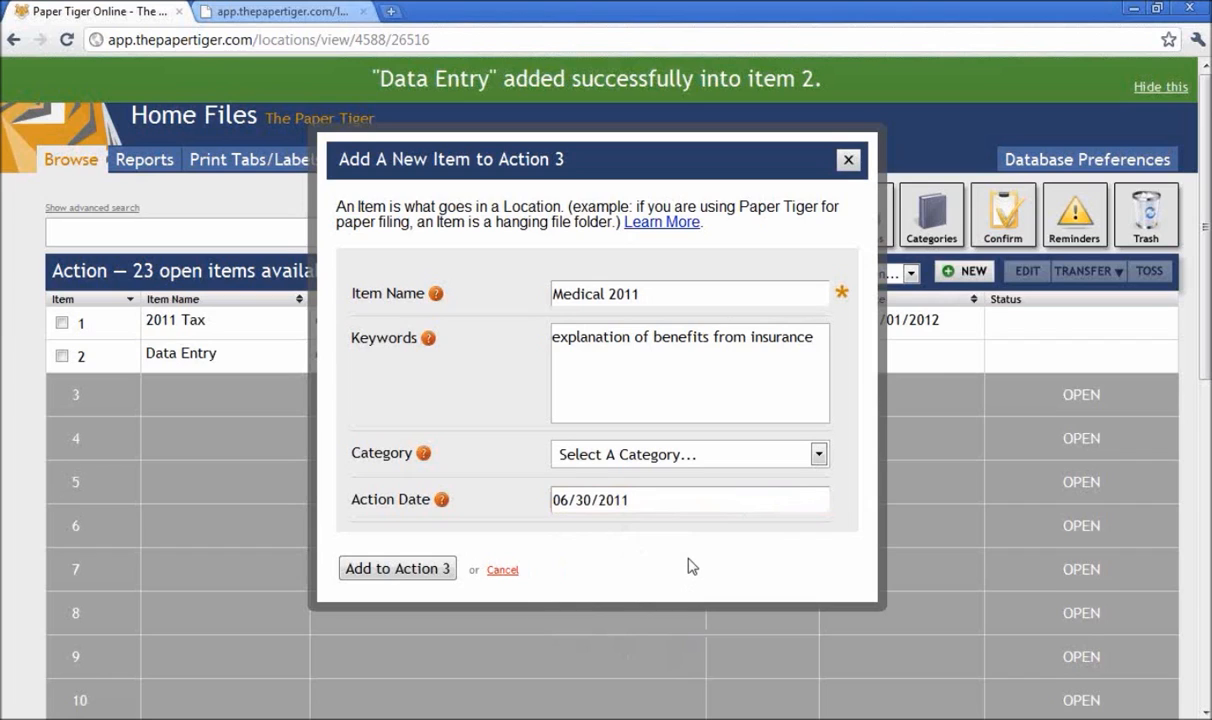
click(670, 390)
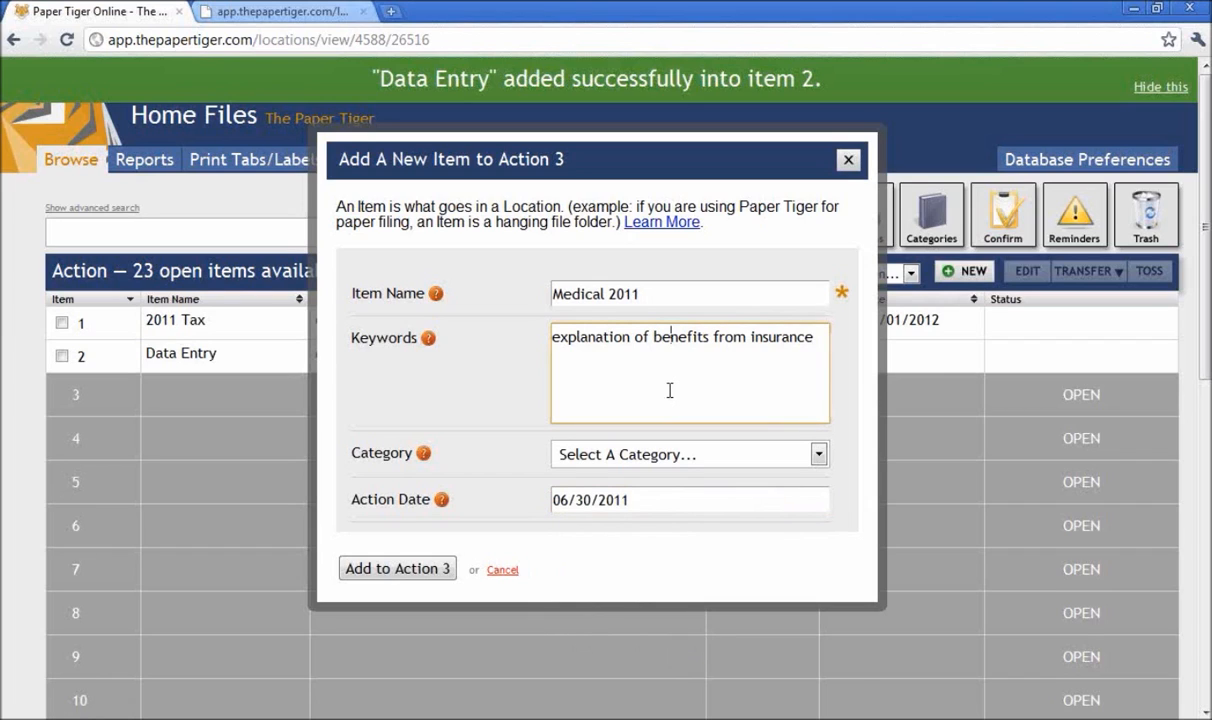
click(826, 367)
text(; next action give to accountant to verify.)
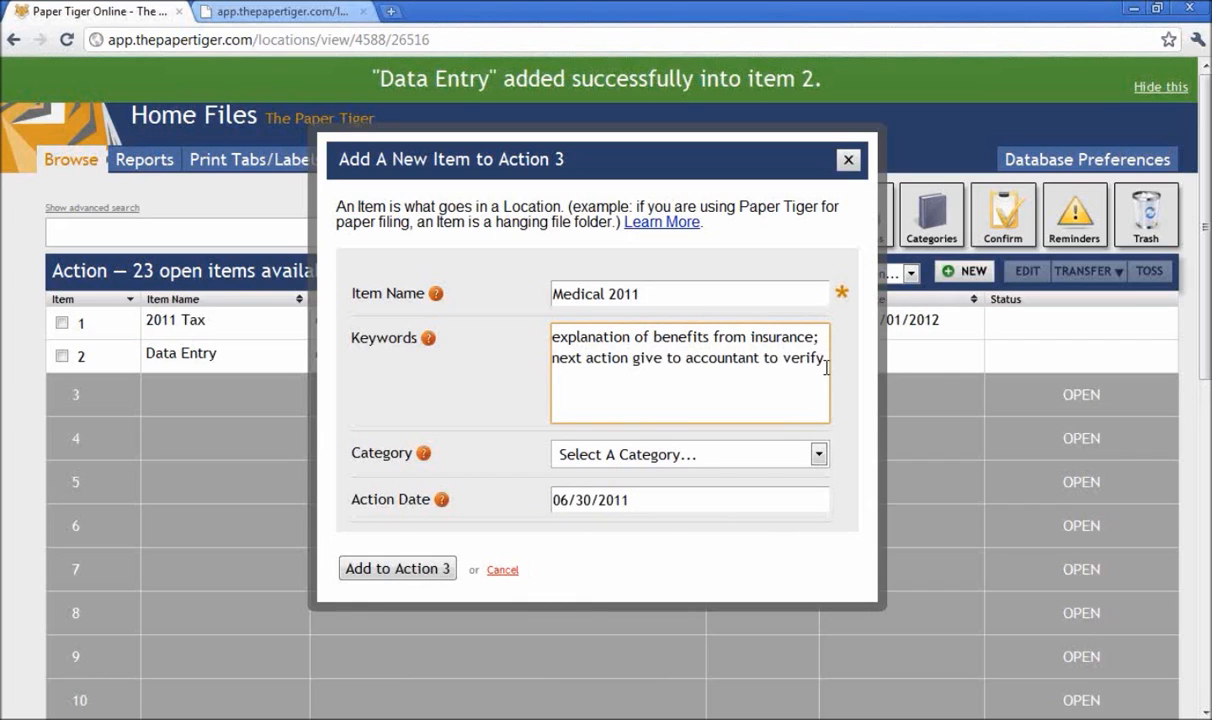
text( versus what was paid)
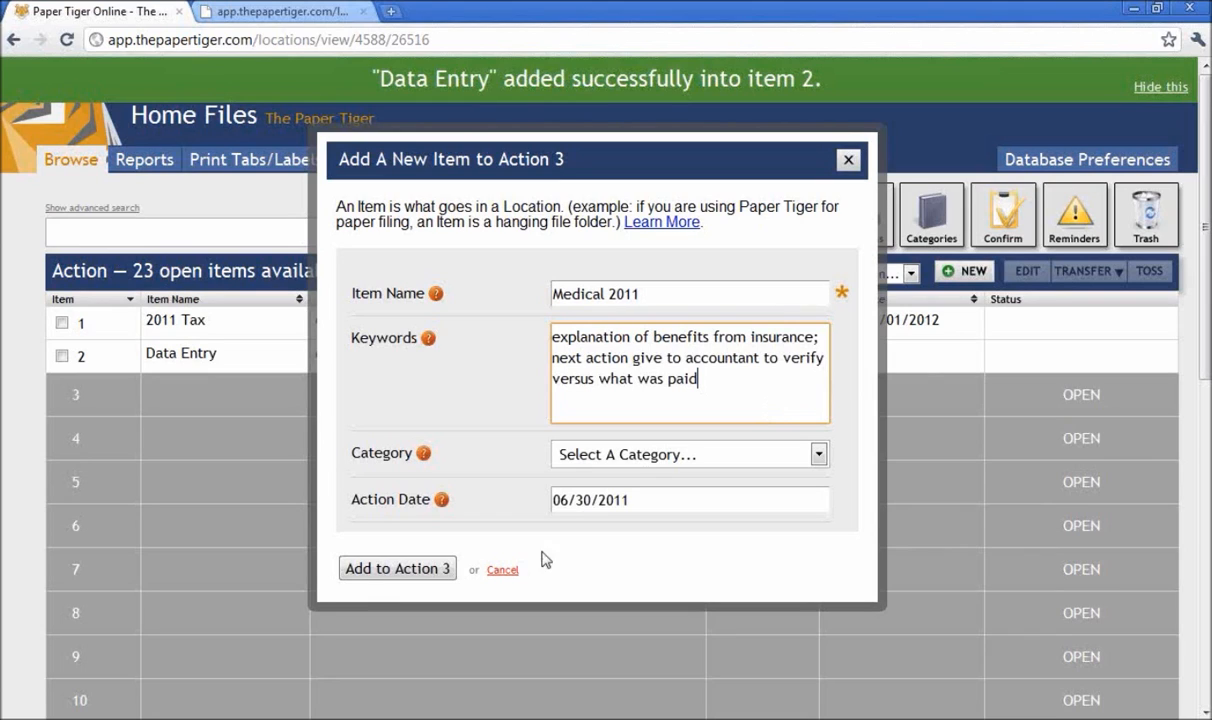
click(407, 570)
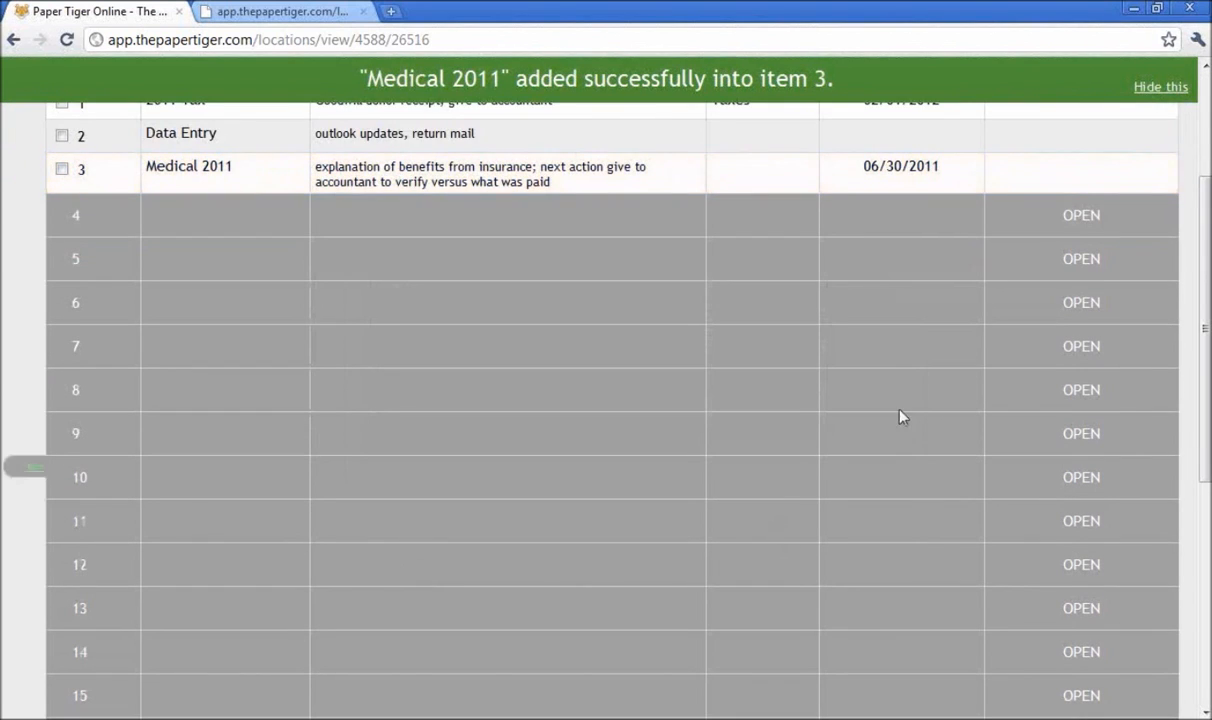
click(1157, 89)
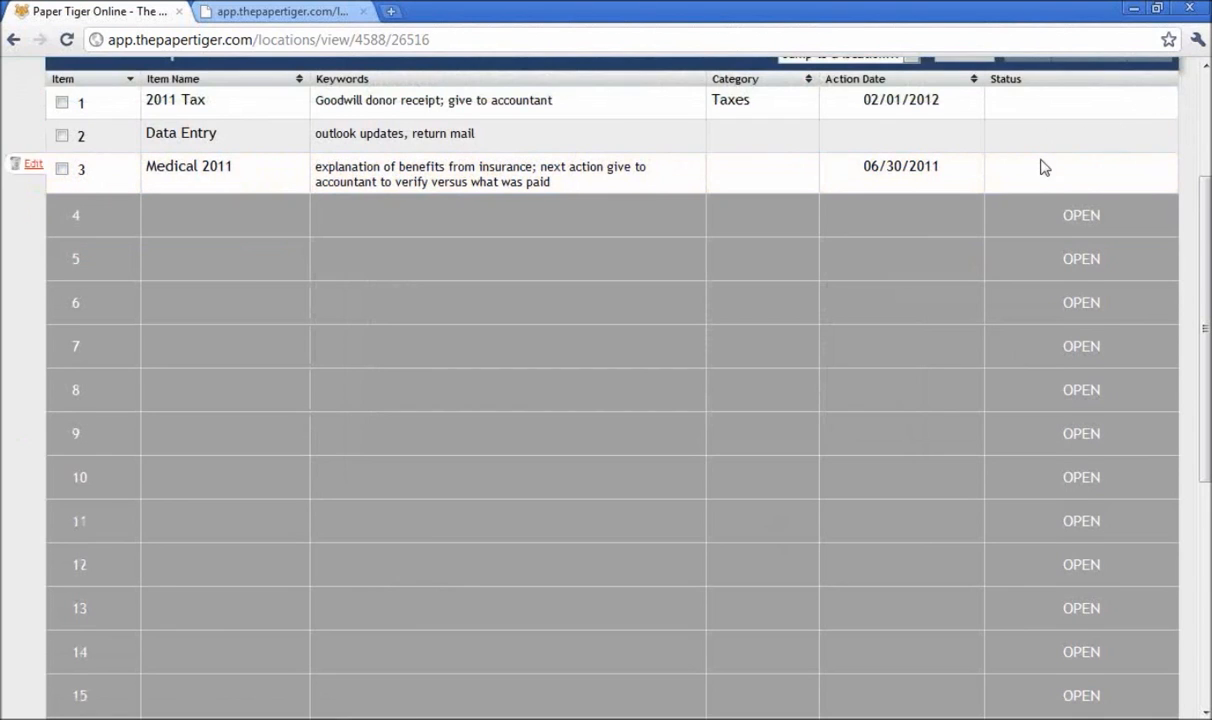
- Enable notes in the Home Files database preferences and update the database settings
scroll(1043, 167, up, 3)
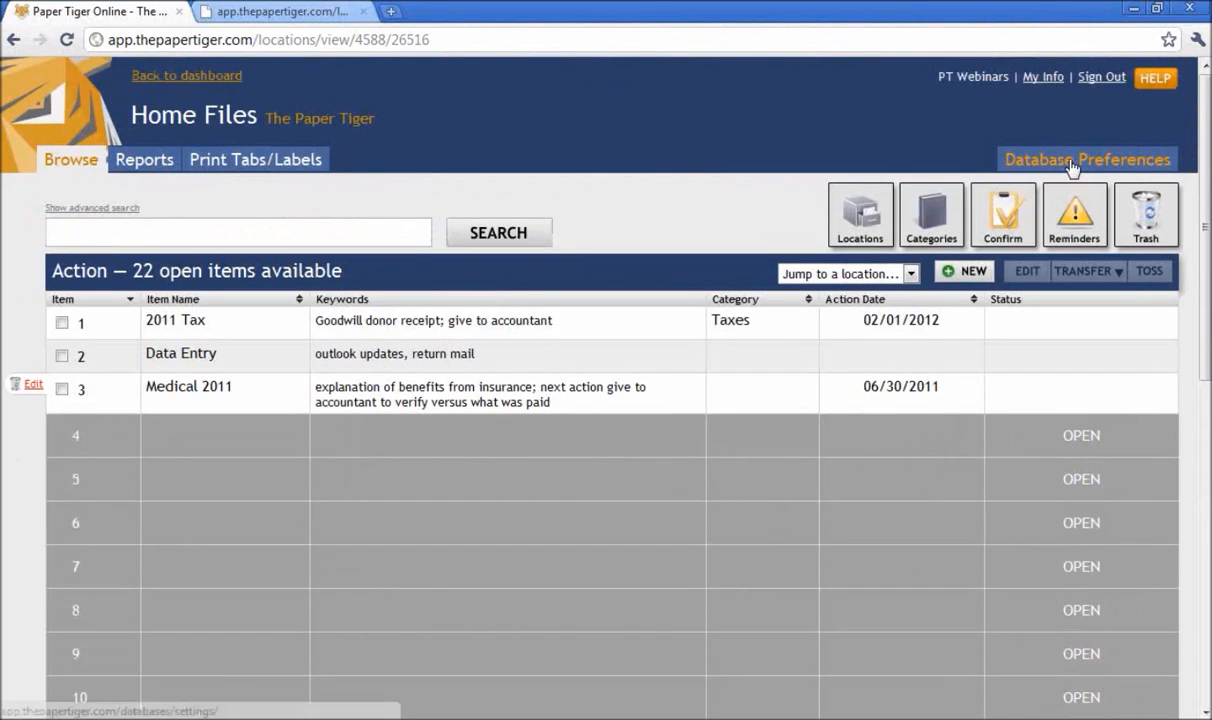
click(1071, 162)
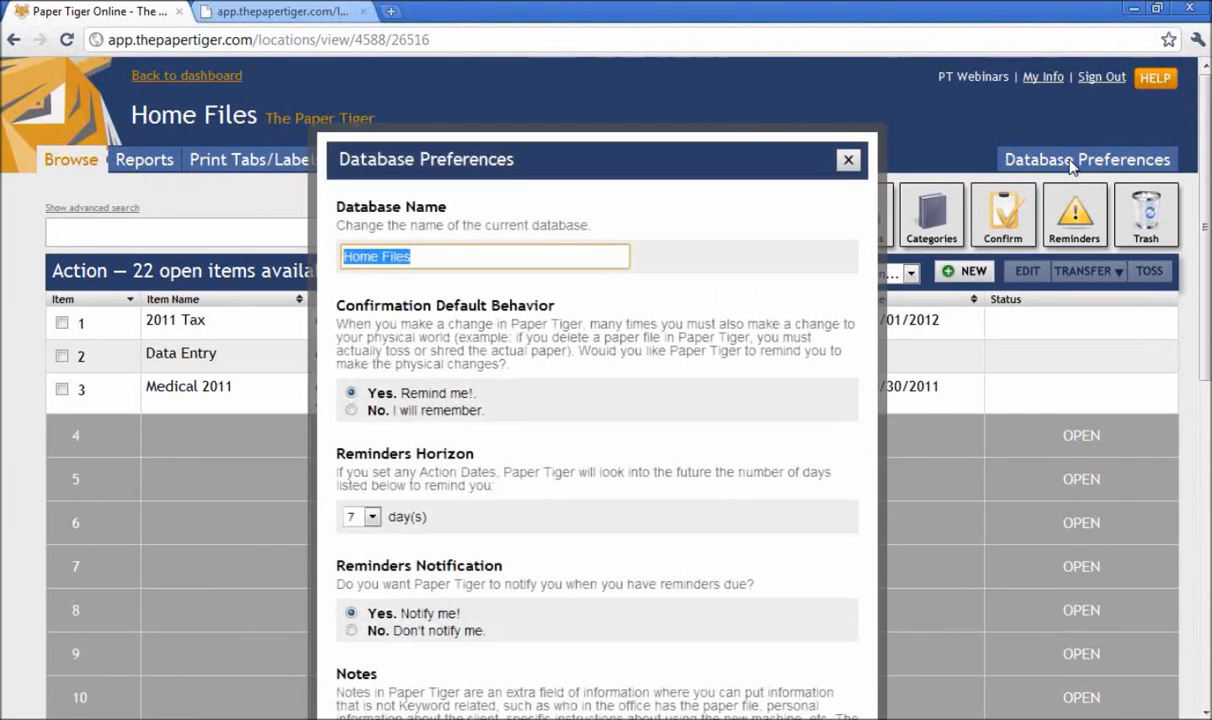
scroll(726, 303, down, 1)
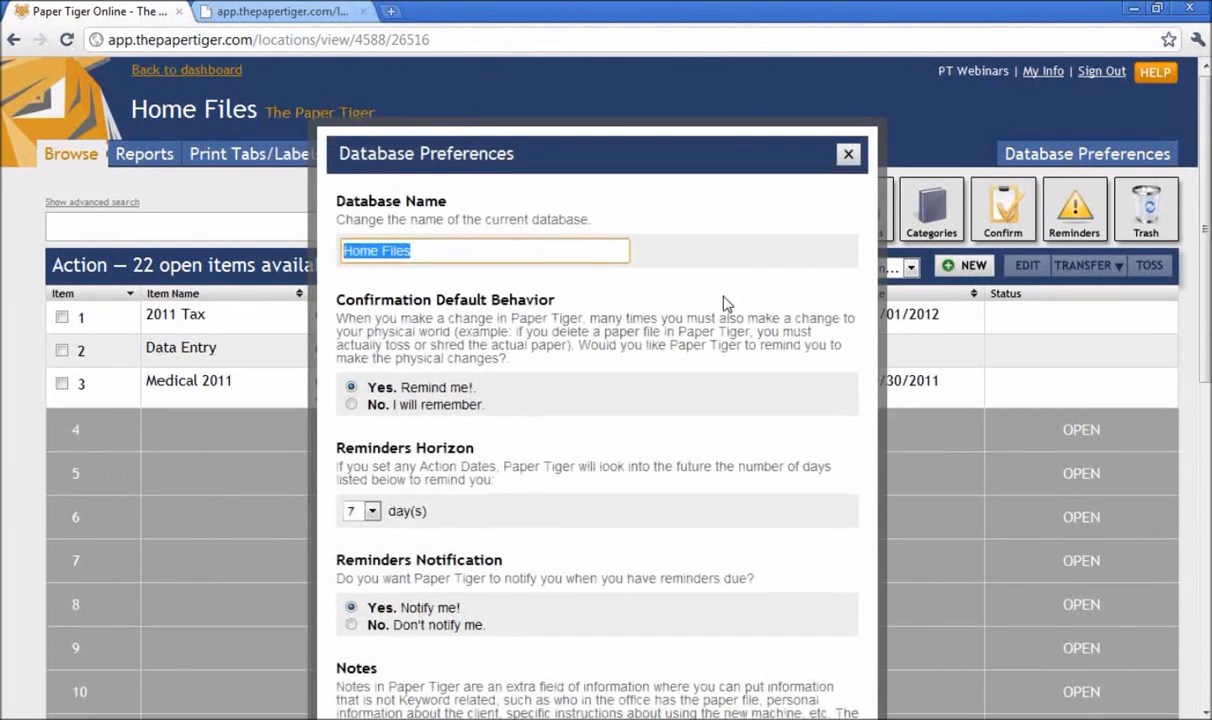
scroll(726, 303, down, 3)
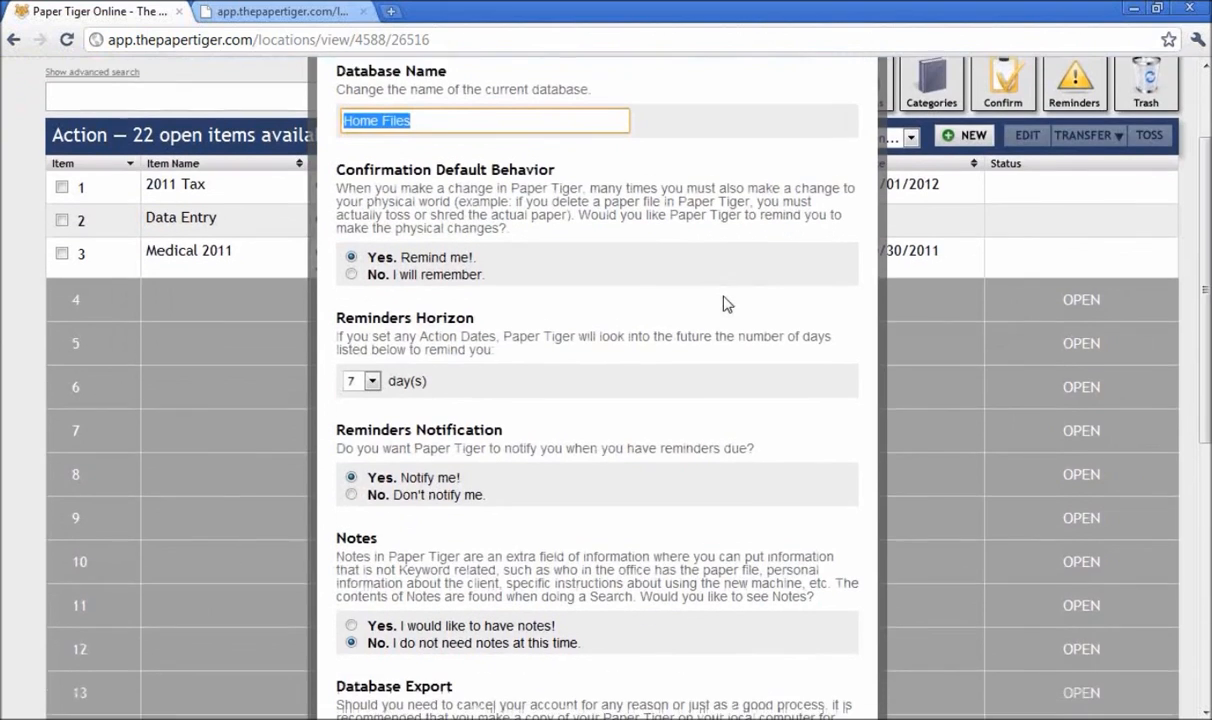
scroll(726, 303, down, 1)
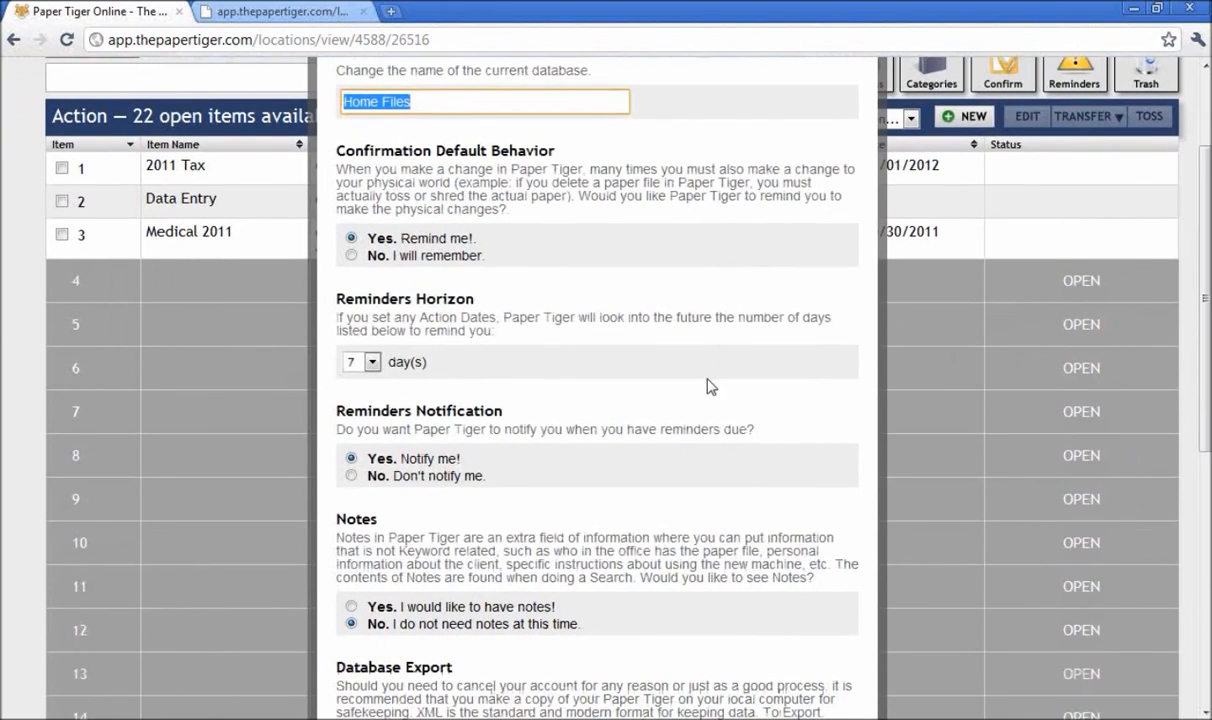
click(352, 607)
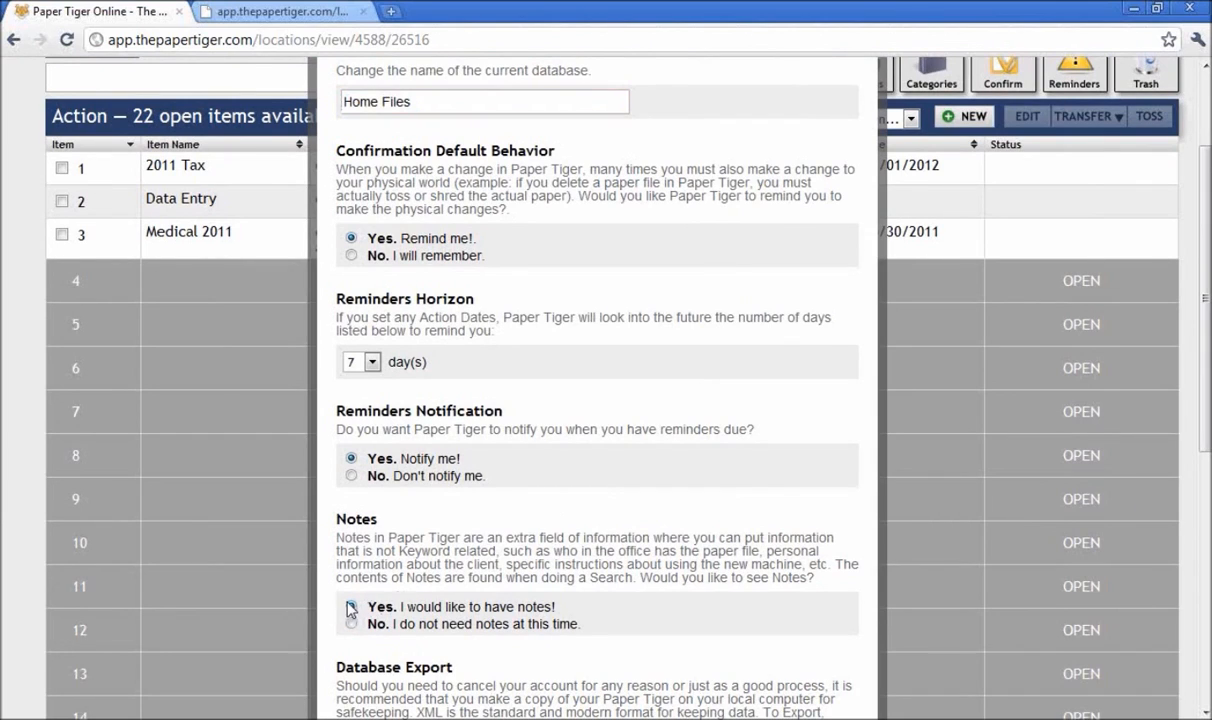
scroll(380, 610, down, 1)
scroll(394, 615, down, 1)
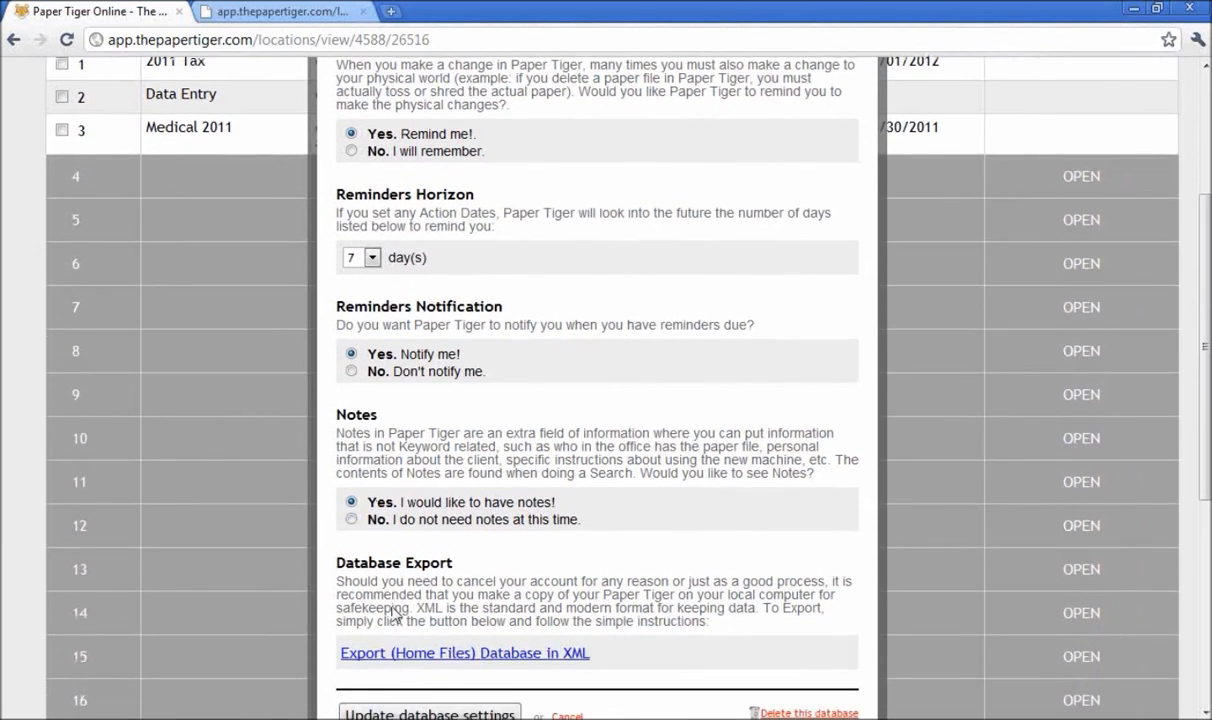
scroll(394, 614, down, 1)
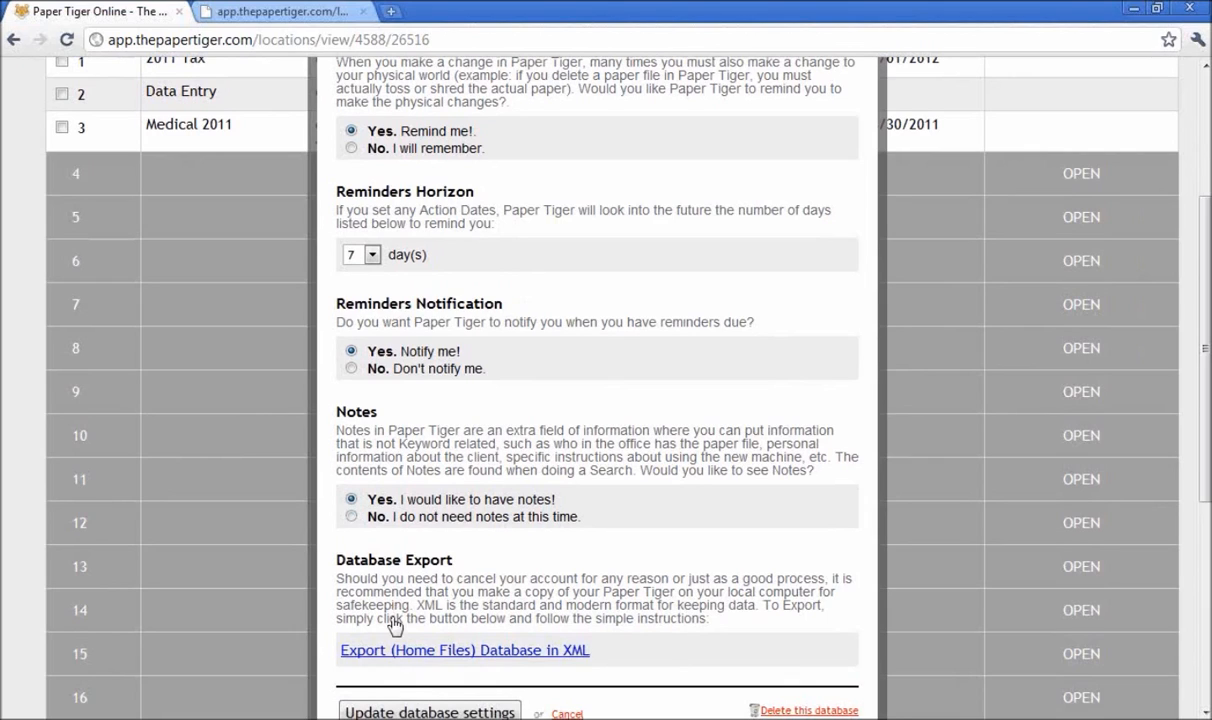
scroll(395, 624, down, 3)
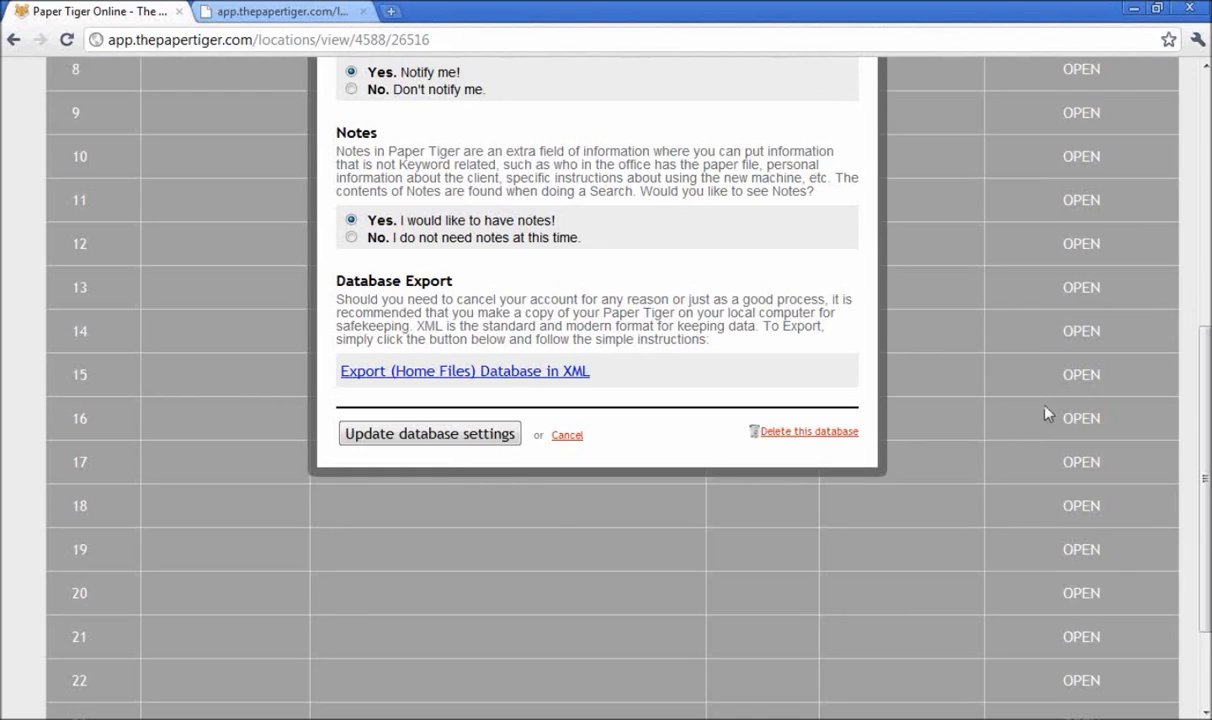
click(467, 438)
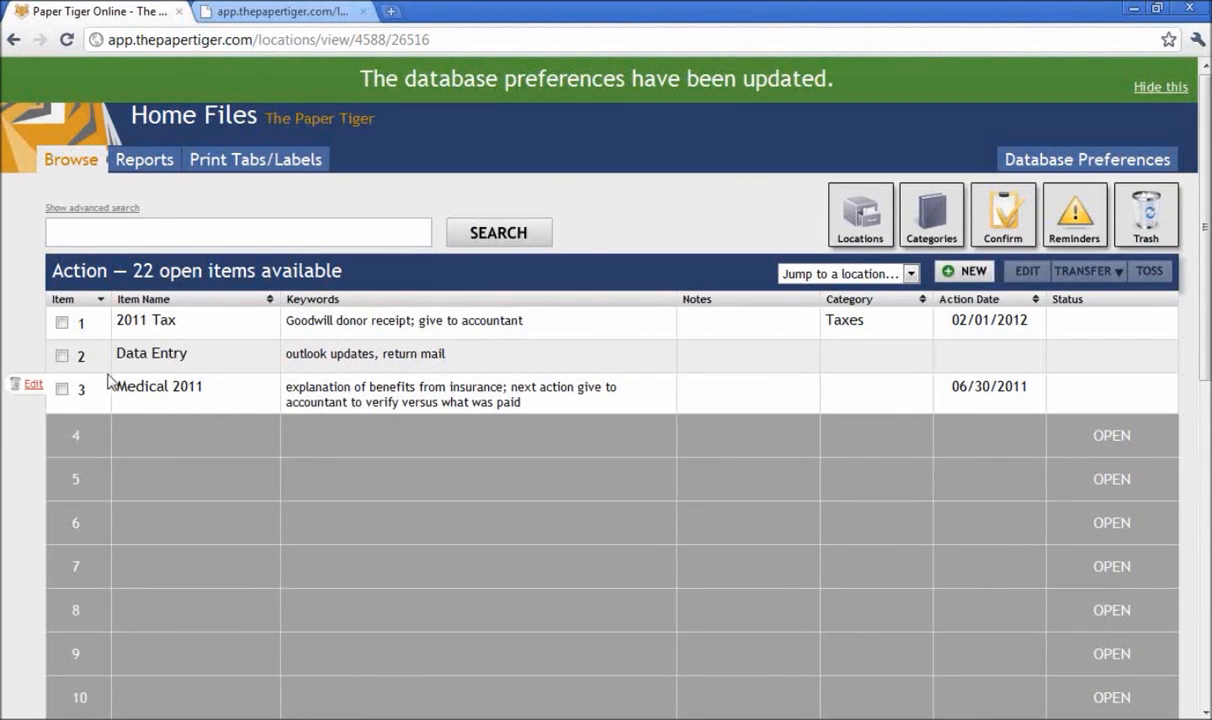
- Move "next action give to accountant to verify versus what was paid" from the keywords of Medical 2011 into its notes and save the item
click(34, 385)
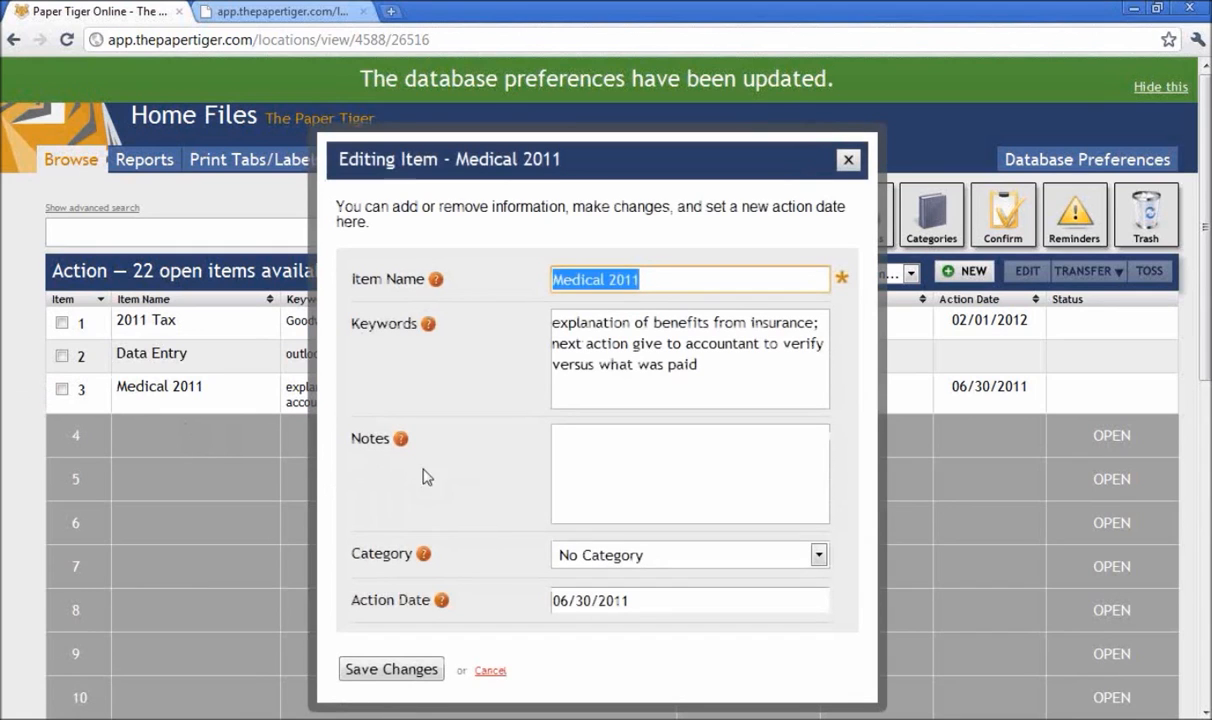
click(566, 452)
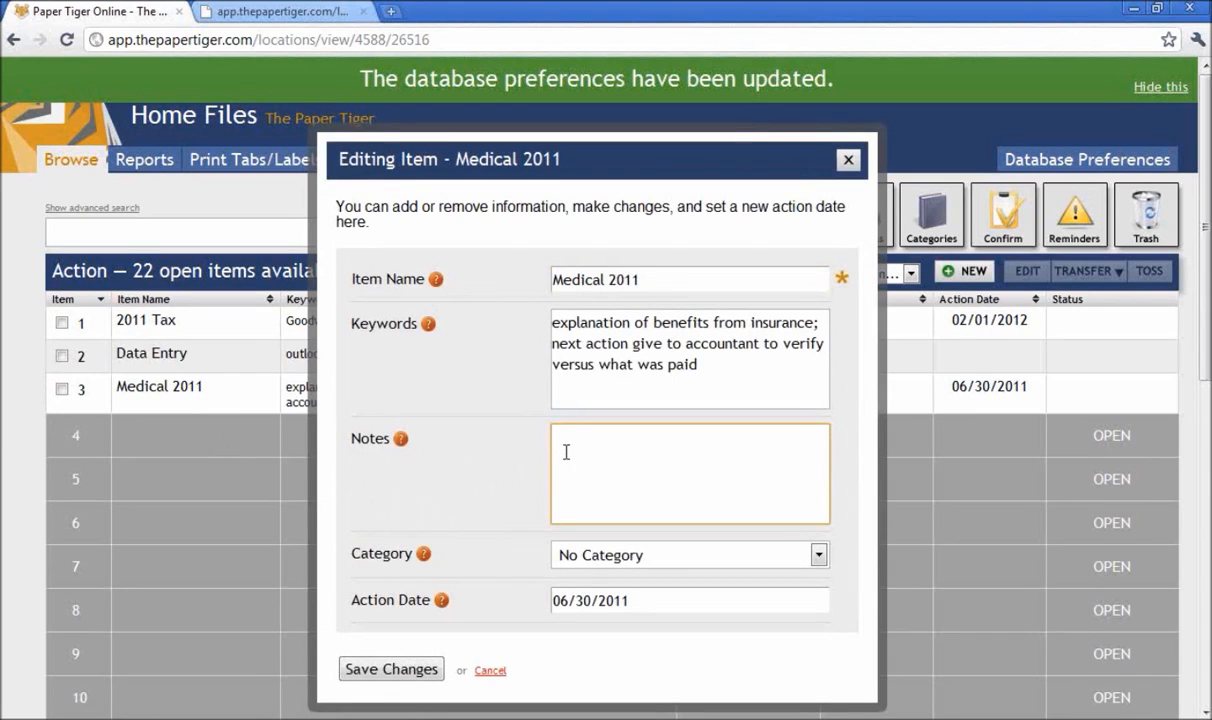
click(553, 343)
key(ctrl+a)
double_click(556, 343)
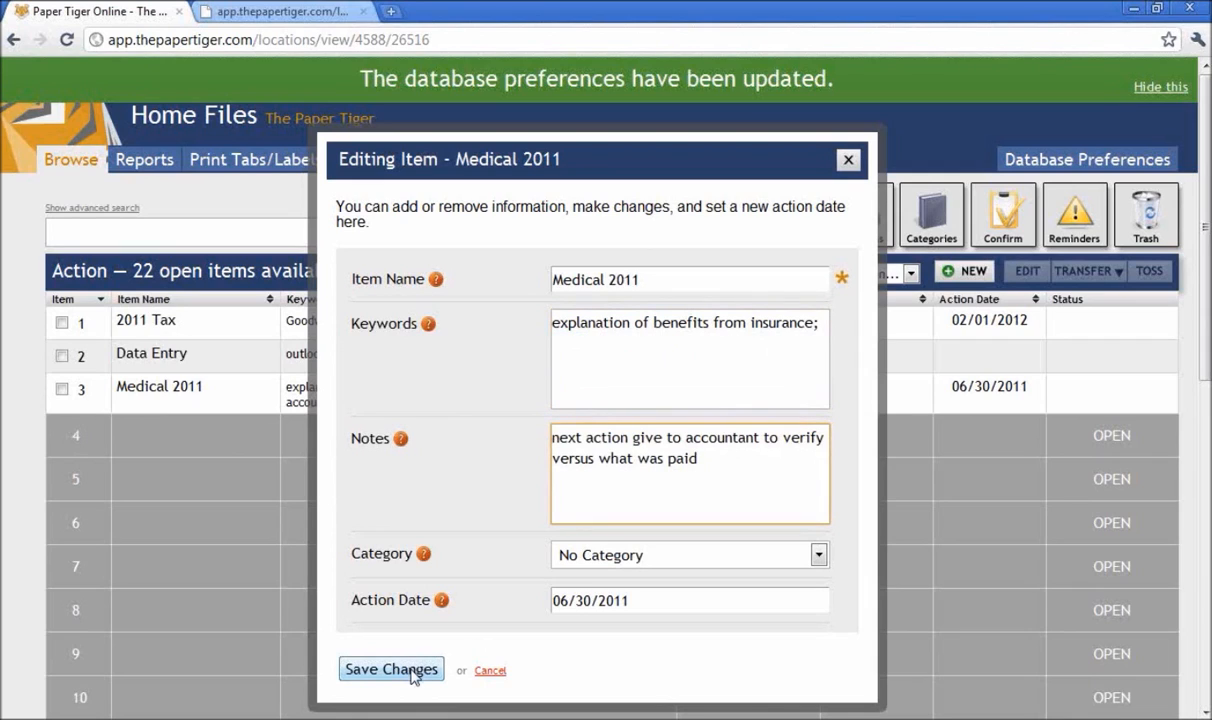
click(412, 672)
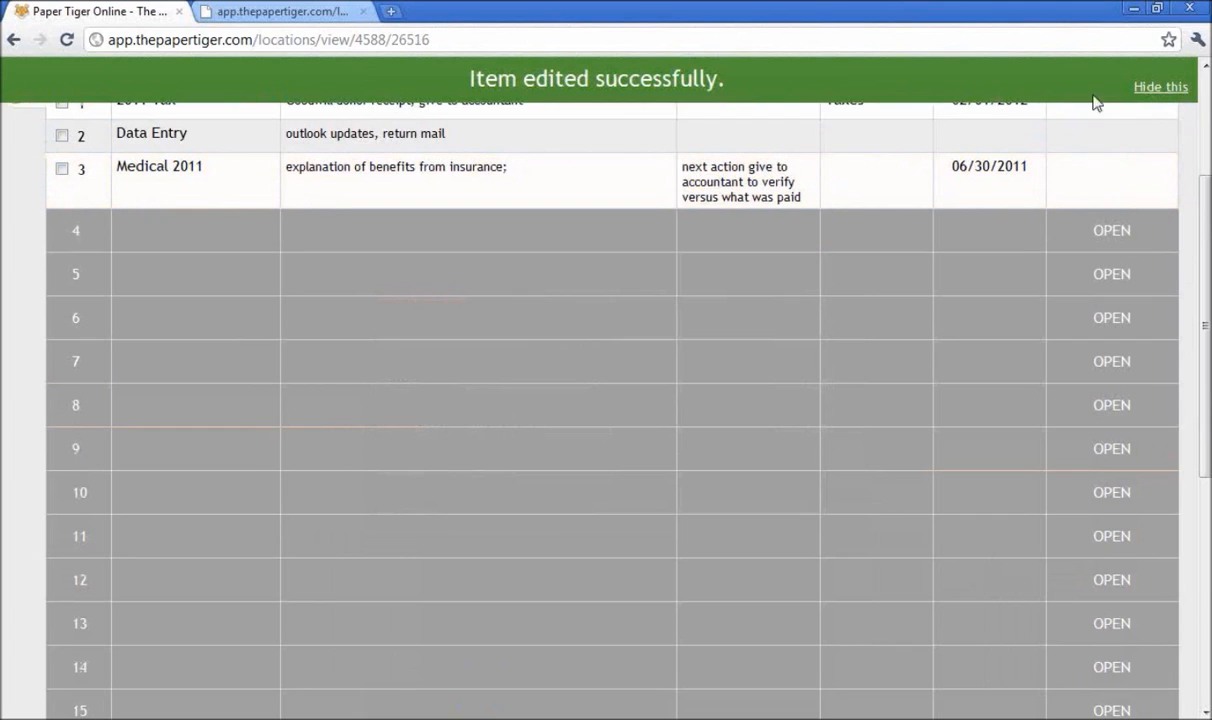
click(1145, 97)
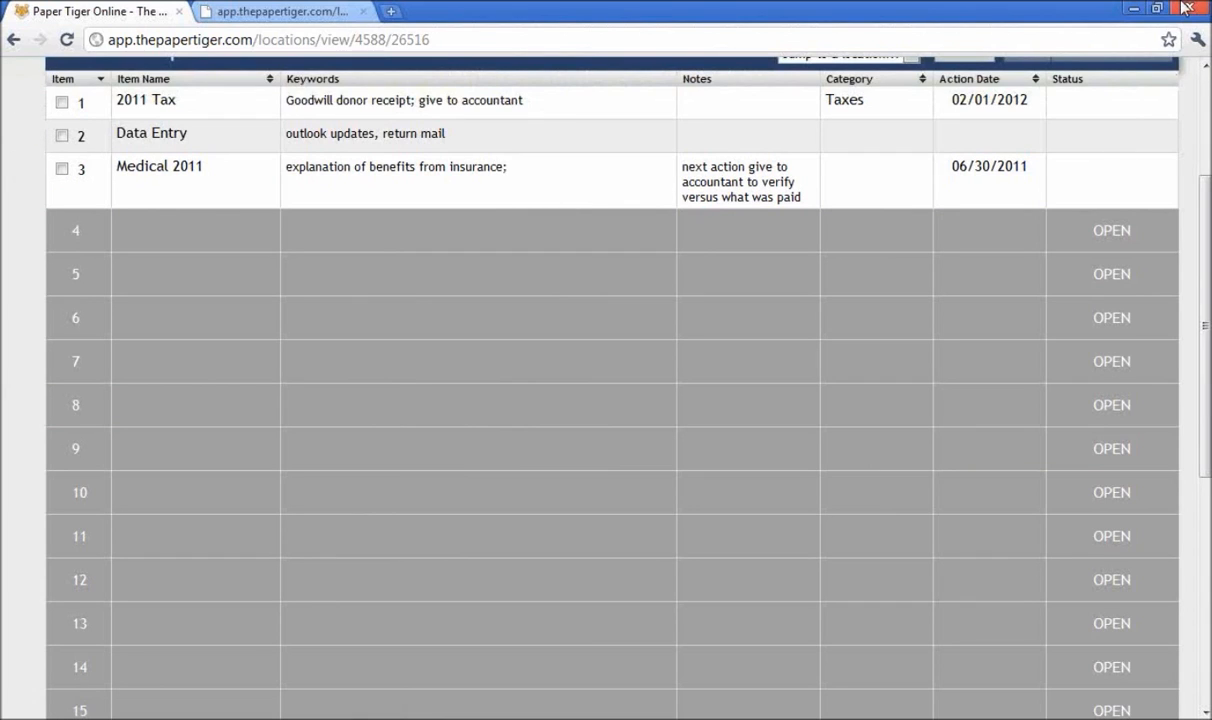
click(1175, 82)
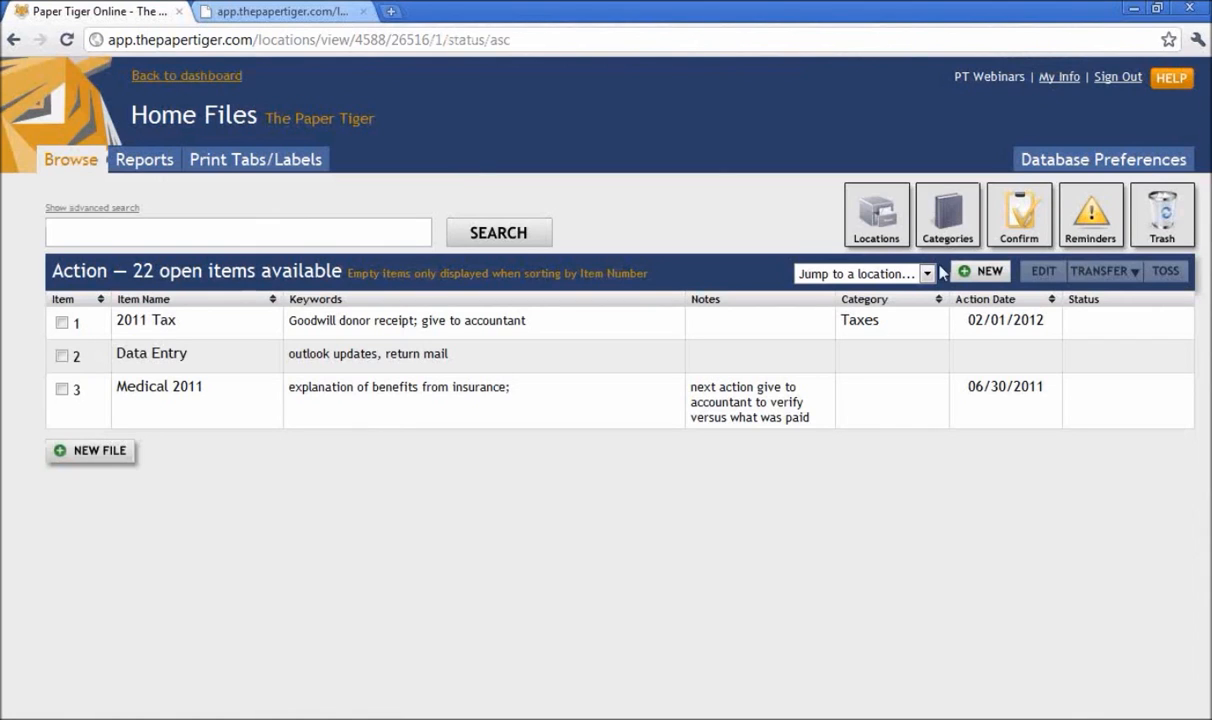
- Go to the Reference location and add an item named Medical to Reference 1, leaving keywords and notes empty
click(900, 273)
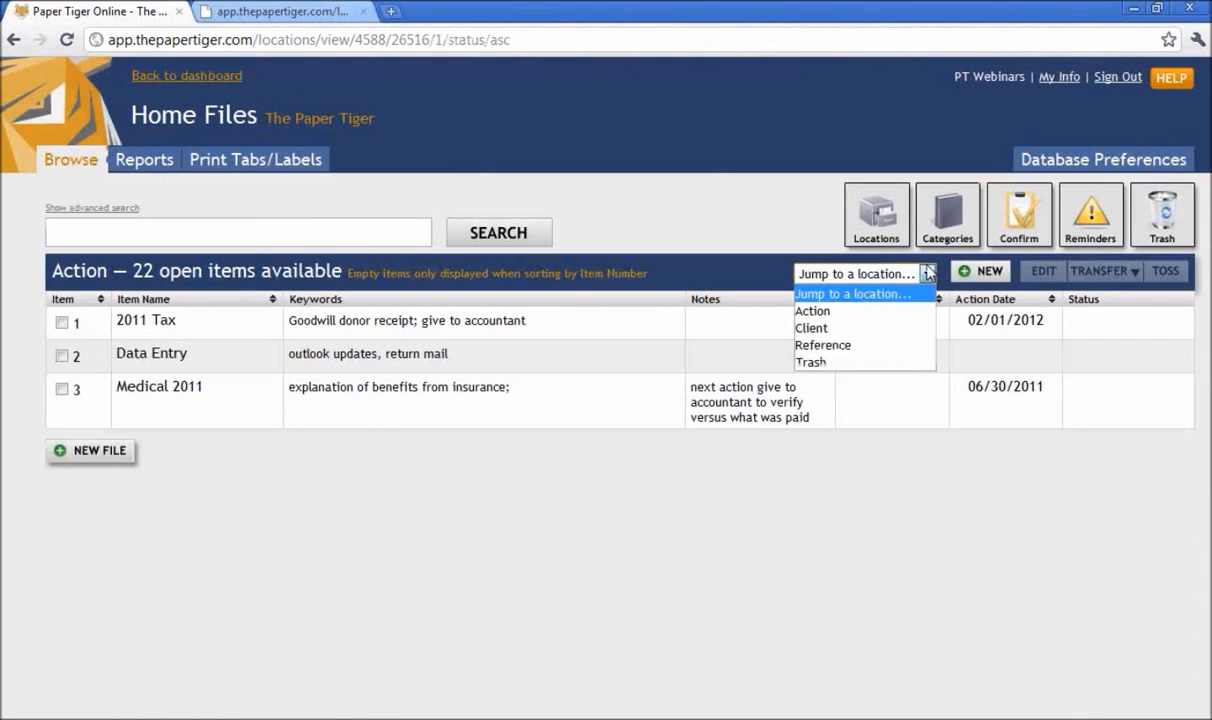
click(900, 350)
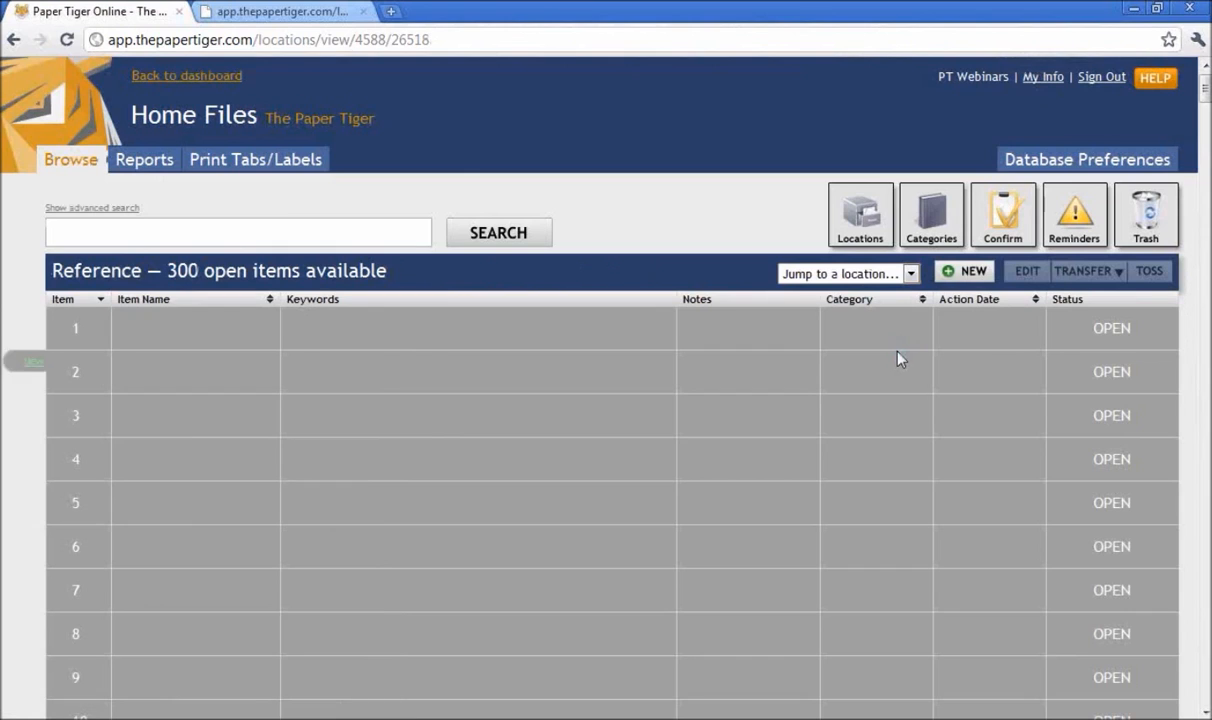
click(962, 271)
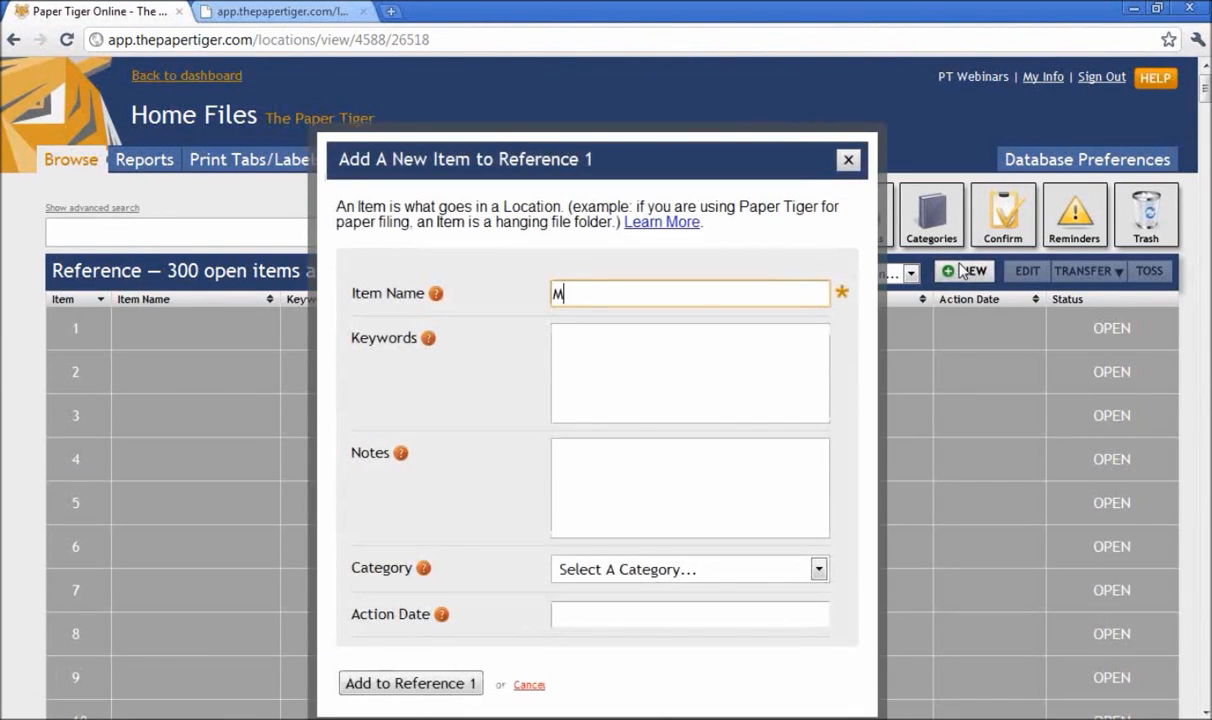
text(edical)
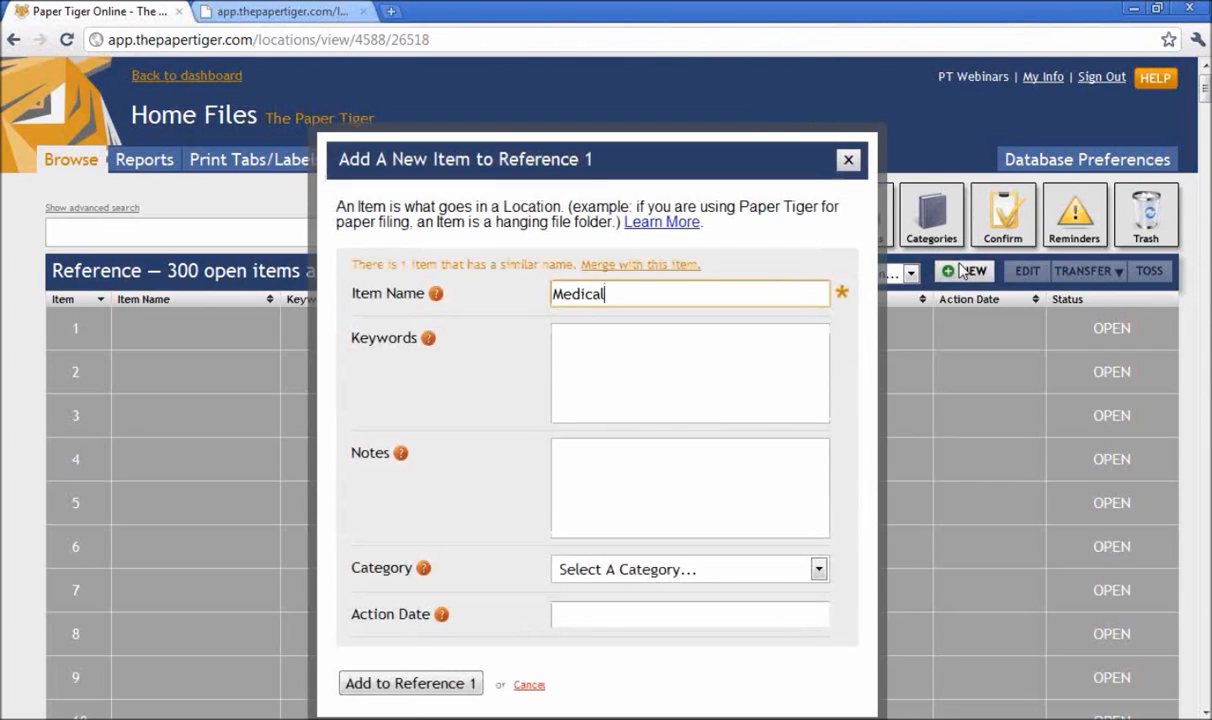
key(Tab)
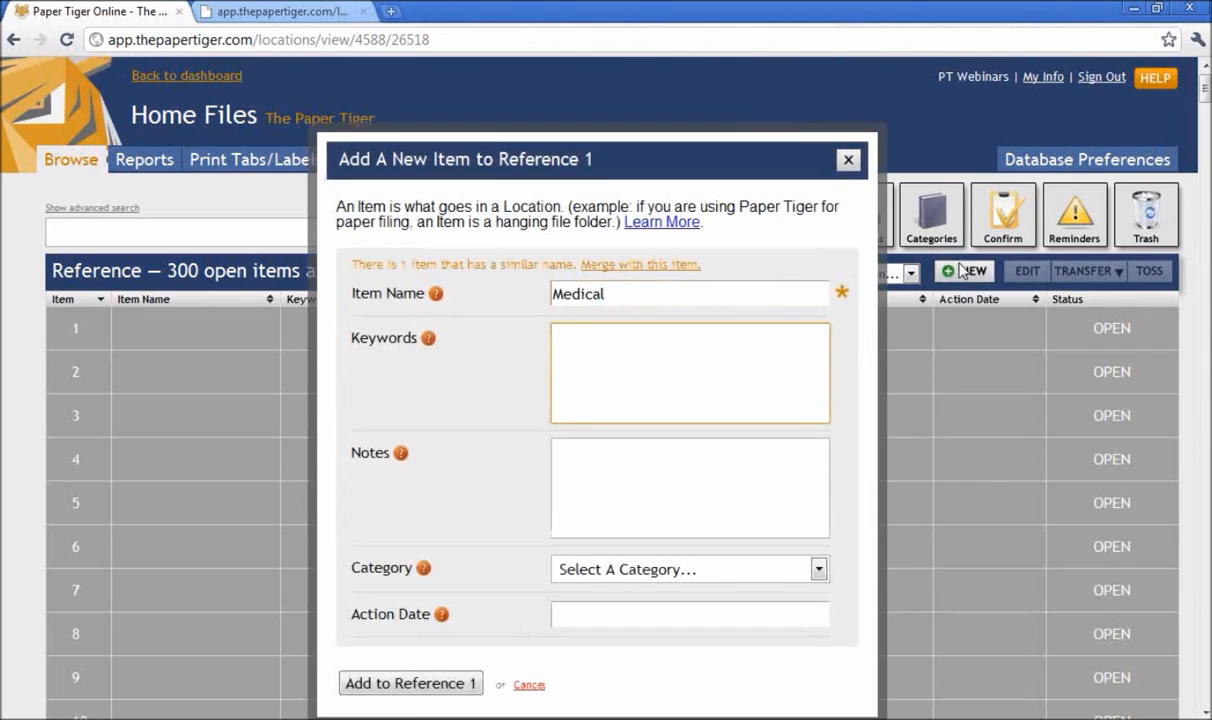
key(Tab)
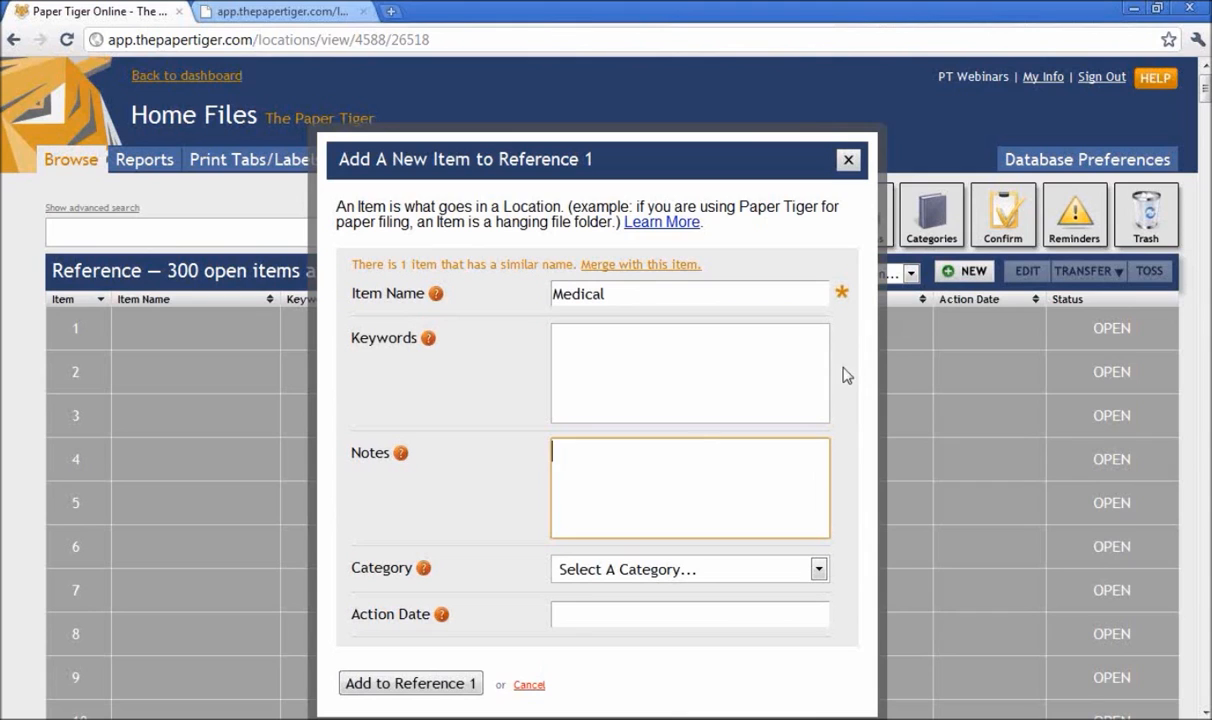
click(410, 684)
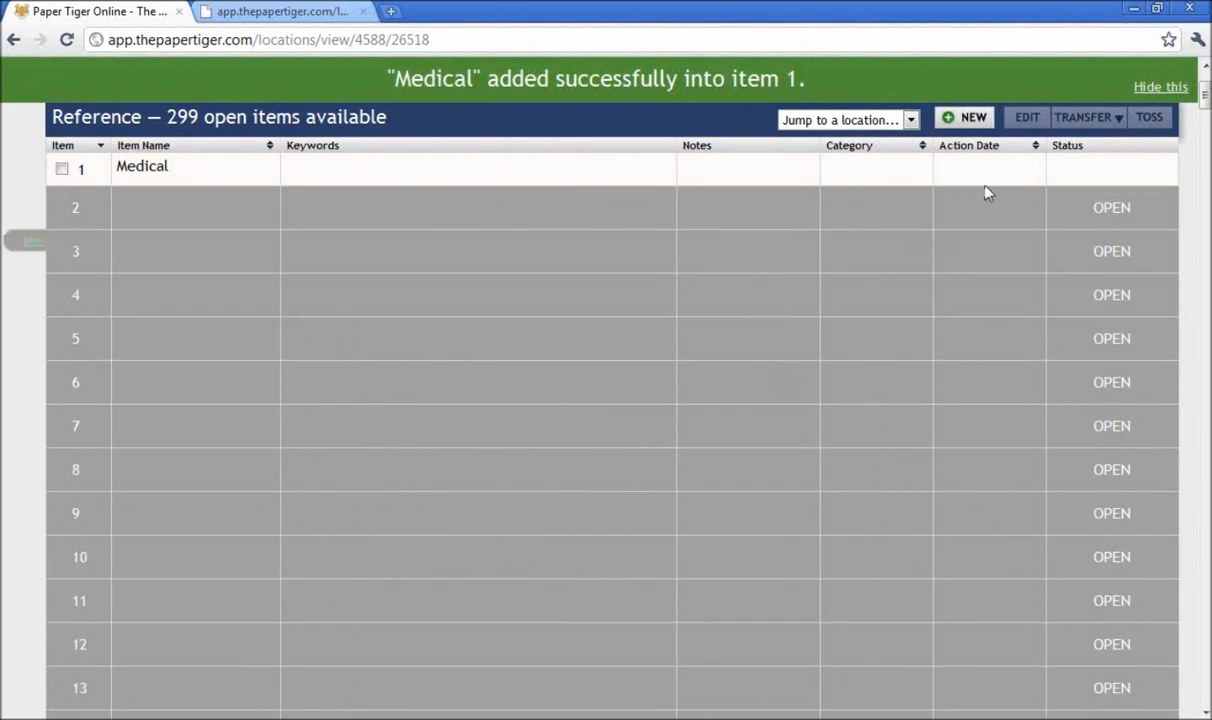
click(1166, 88)
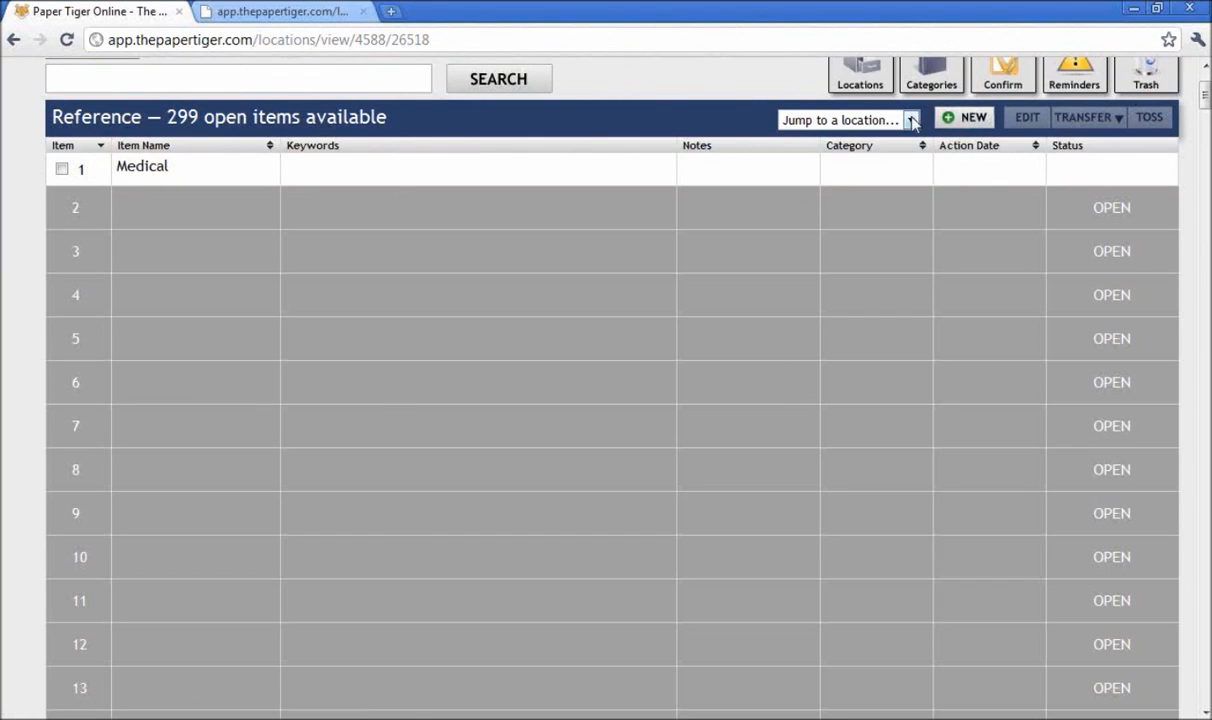
- Search the Home Files database for "medical"
click(418, 76)
text(medical)
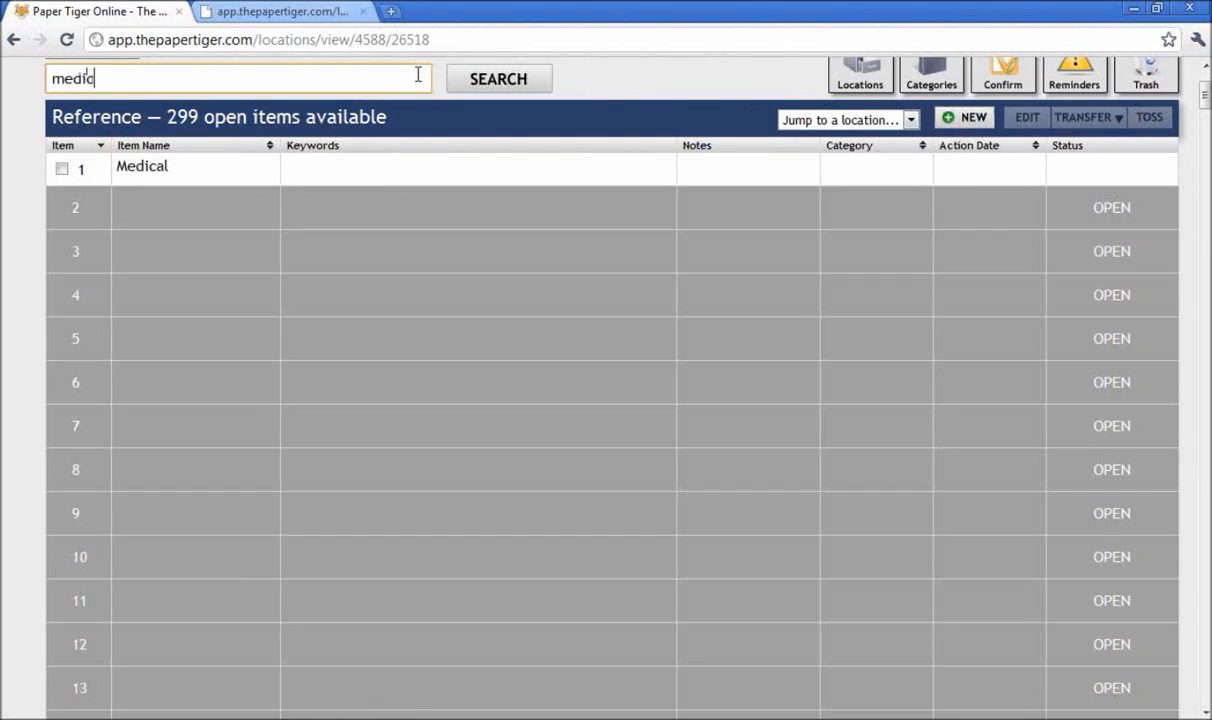
click(505, 78)
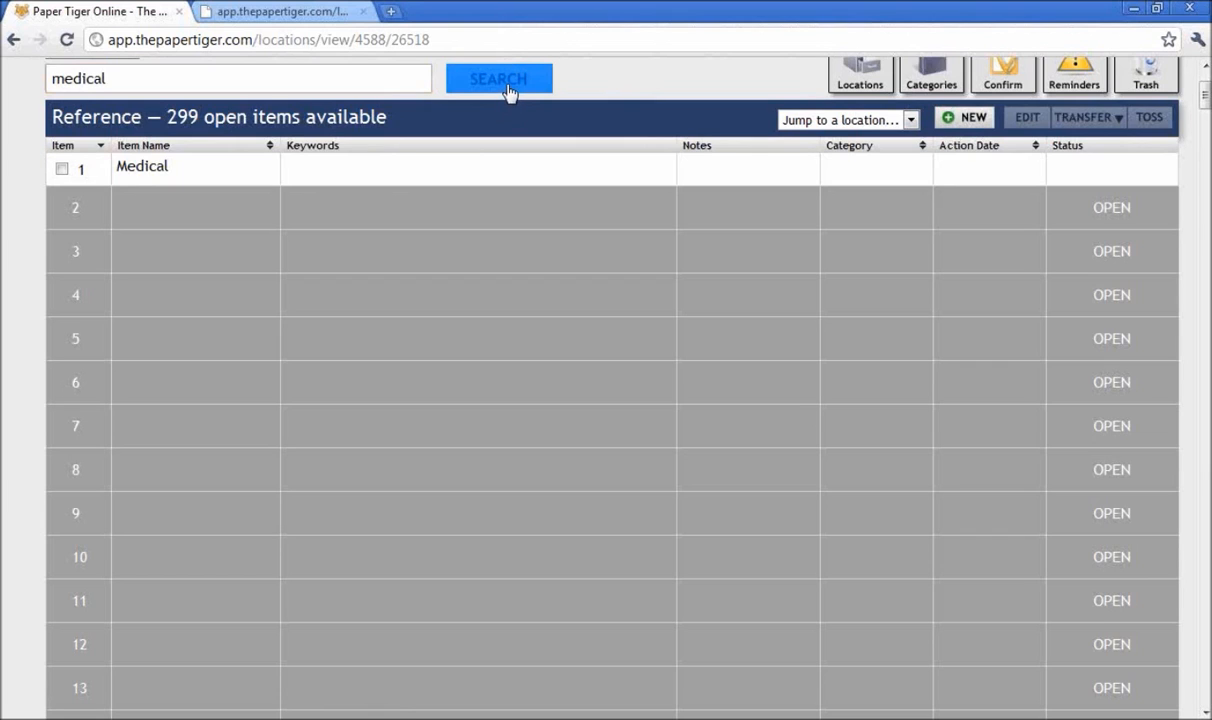
click(508, 88)
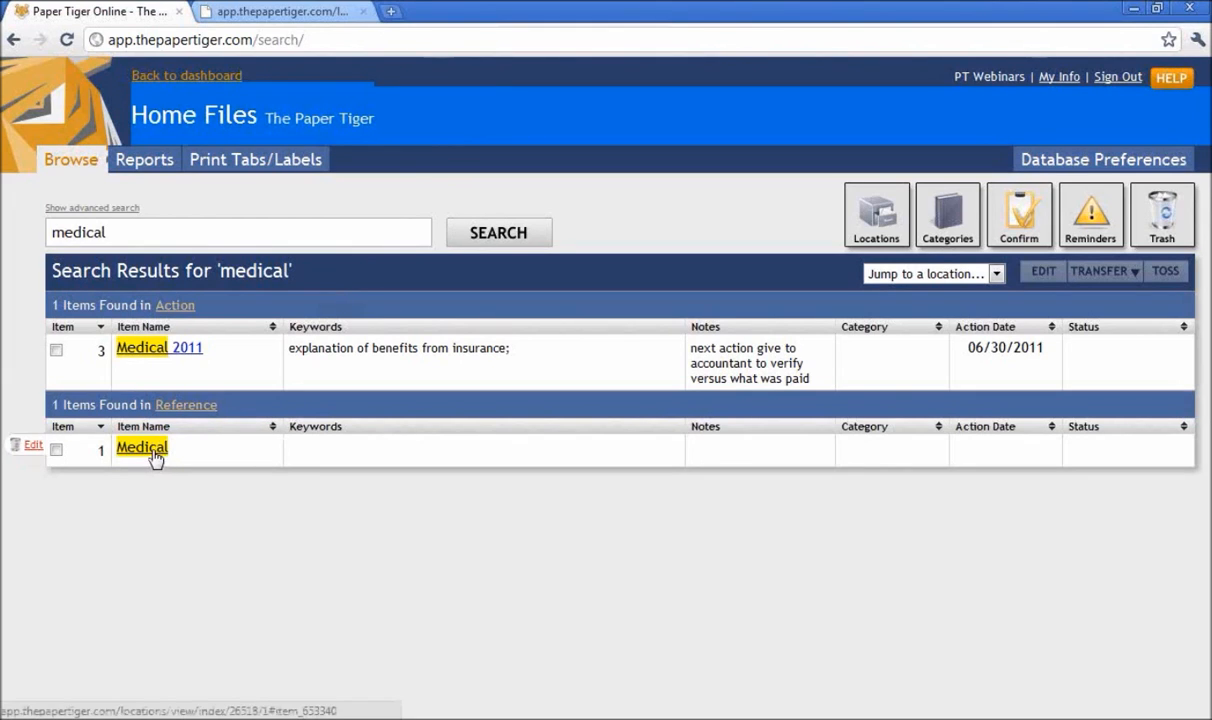
- Open the Reference item Medical for editing and enter the keywords "general patient information from doctor's office"
click(33, 448)
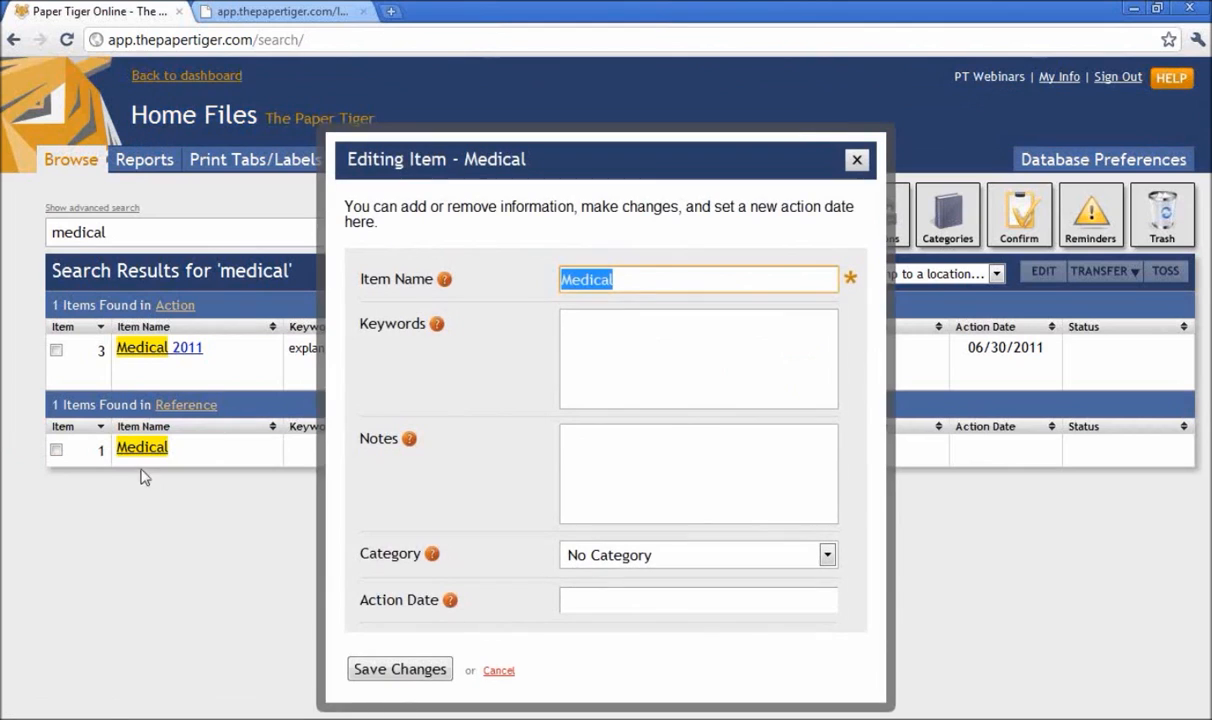
click(587, 371)
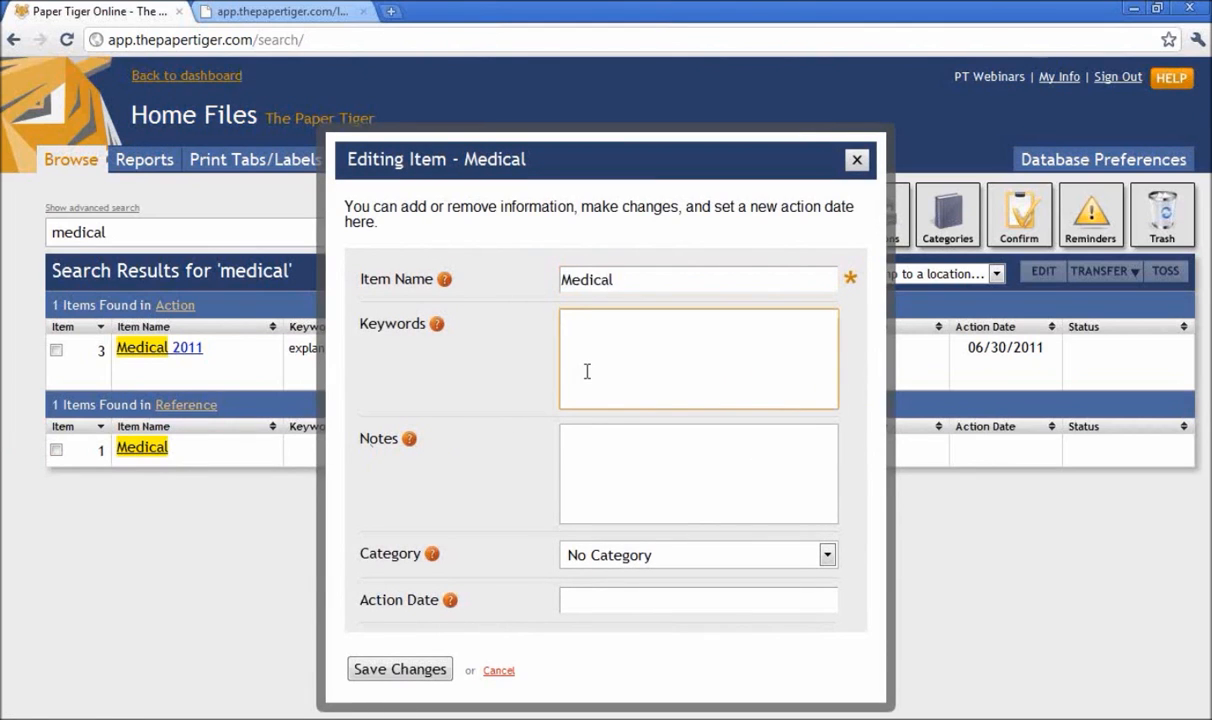
text(general patien)
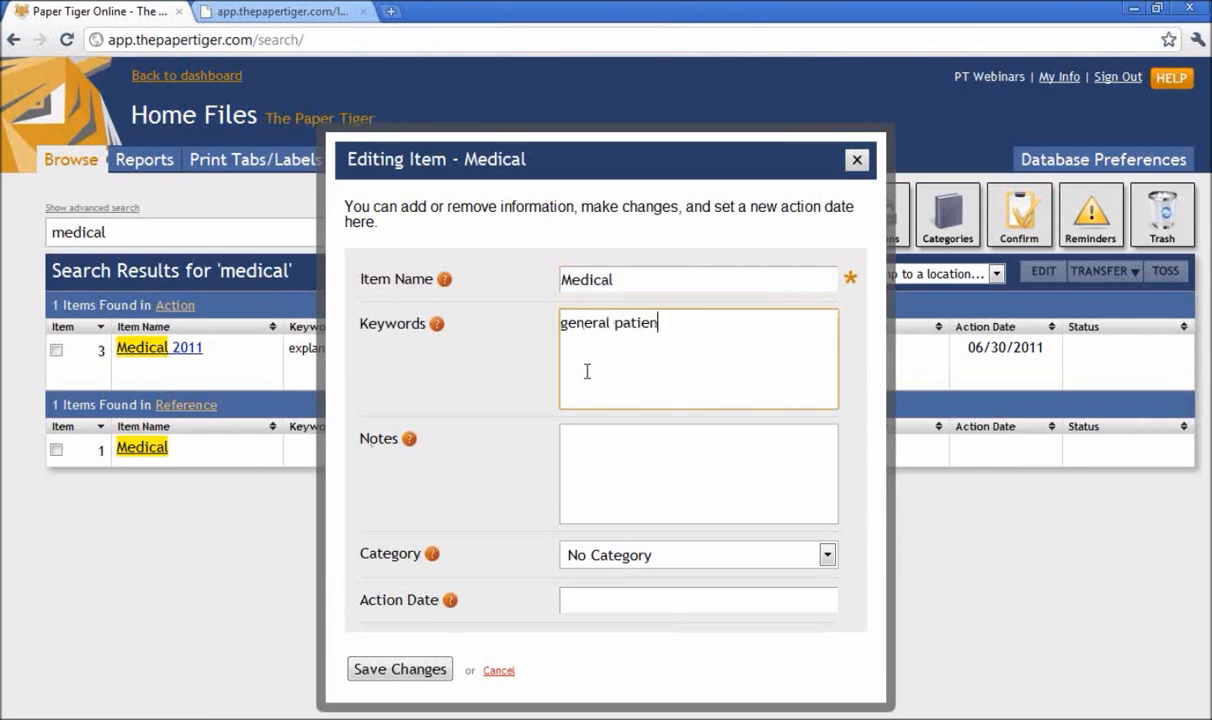
text(t information )
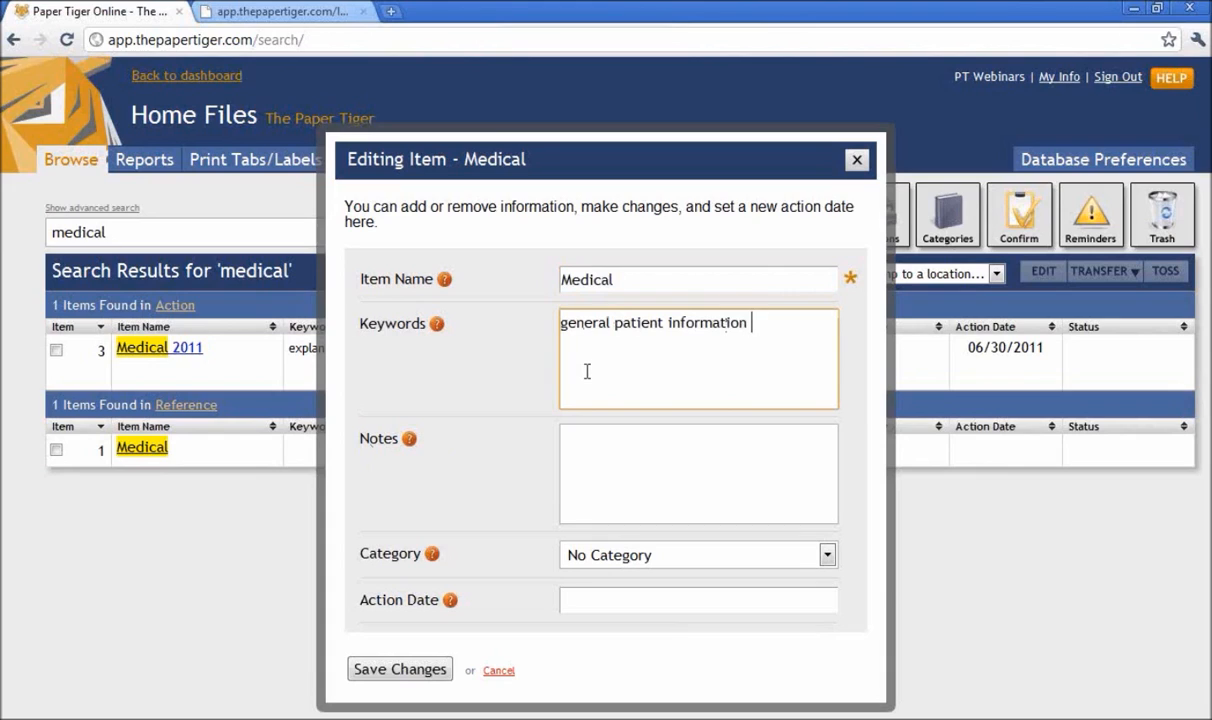
text(from docot)
key(BackSpace)
text(tor's )
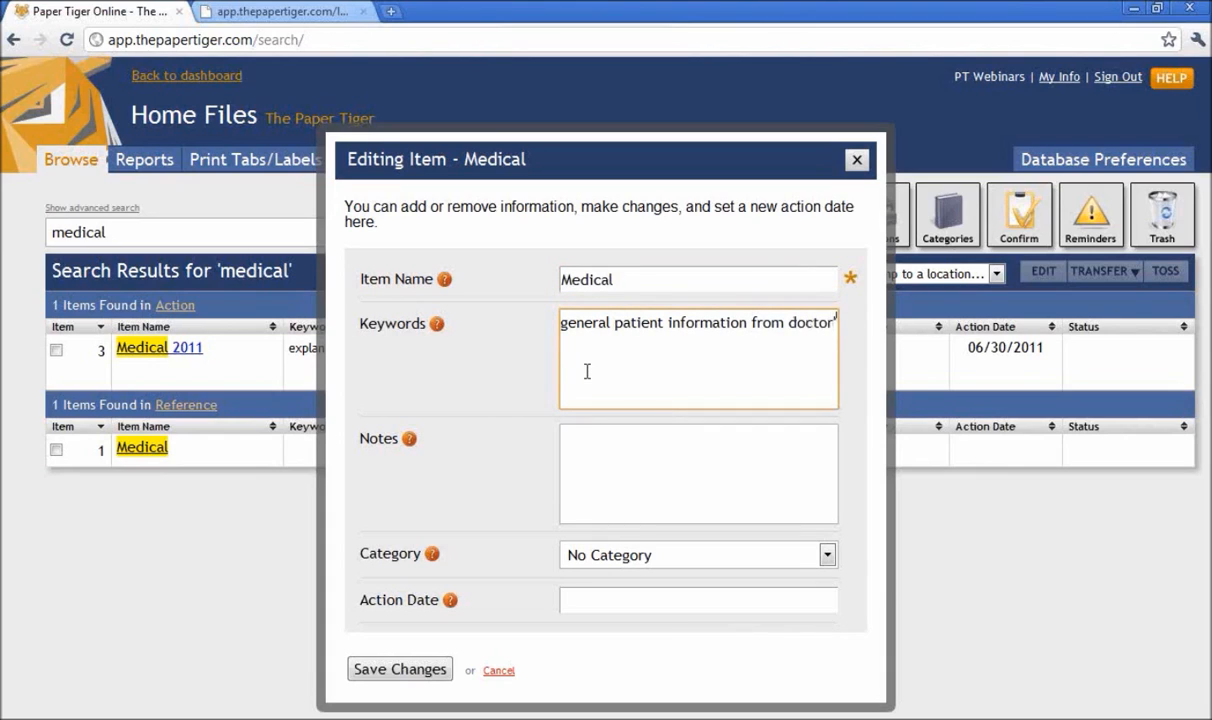
text(office)
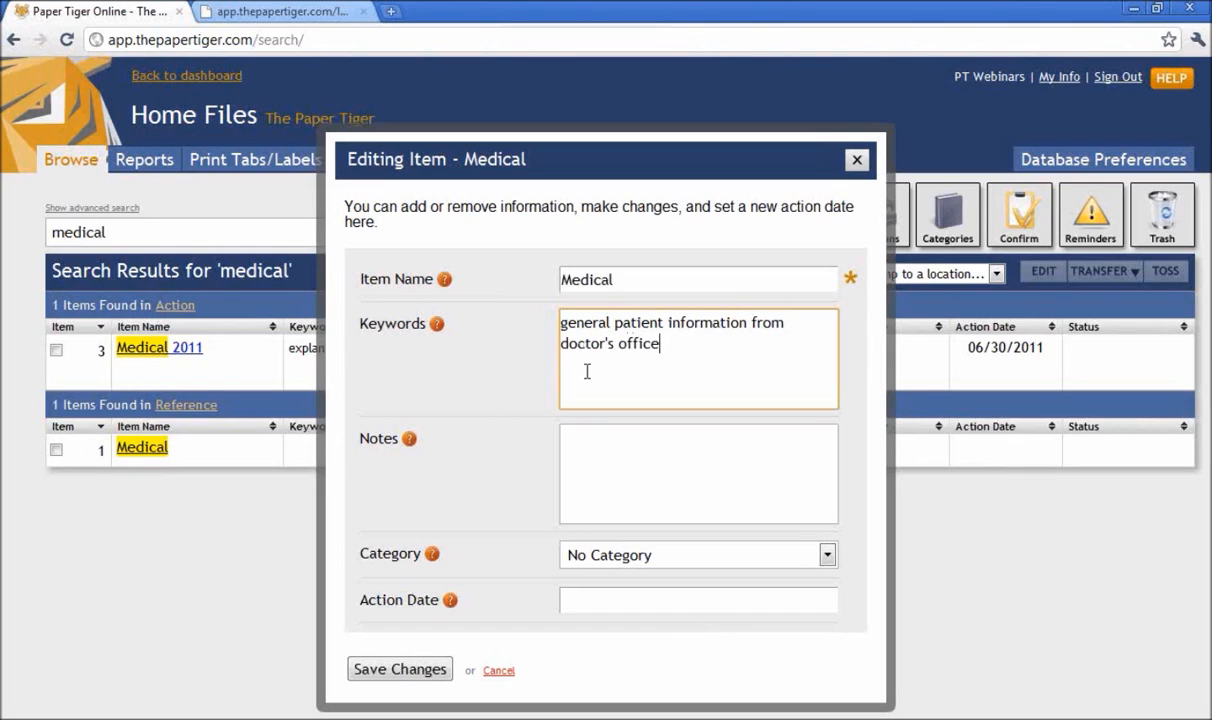
- Append the doctor's name to the keywords of the Medical item, separated by a comma, and save the changes
text(, dr )
text(gens)
text(ber)
key(BackSpace)
key(BackSpace)
text(urg)
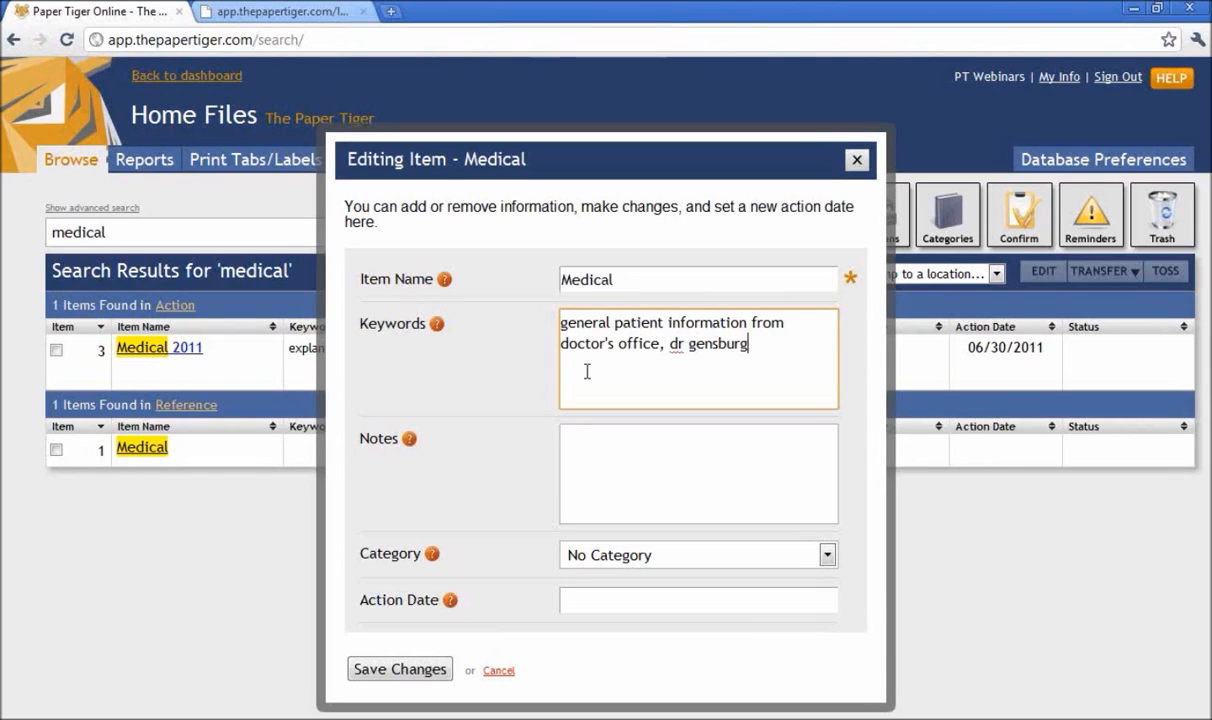
click(405, 669)
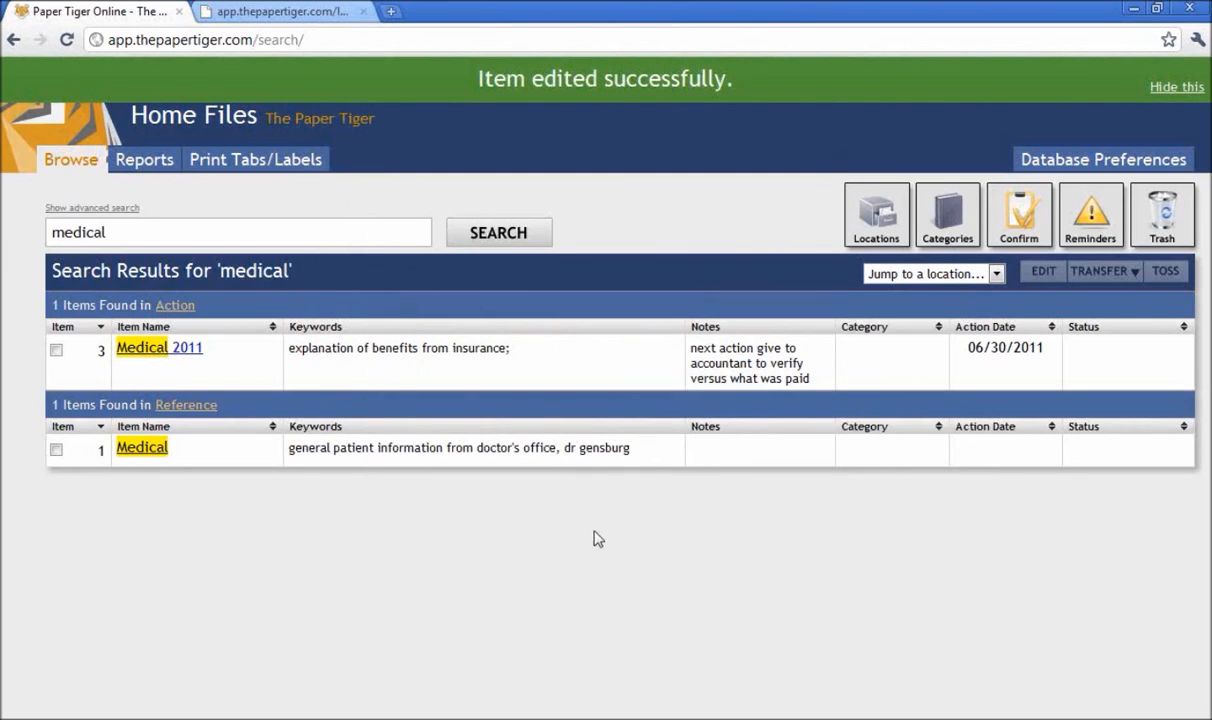
- Search the Home Files database for "data entry"
click(996, 274)
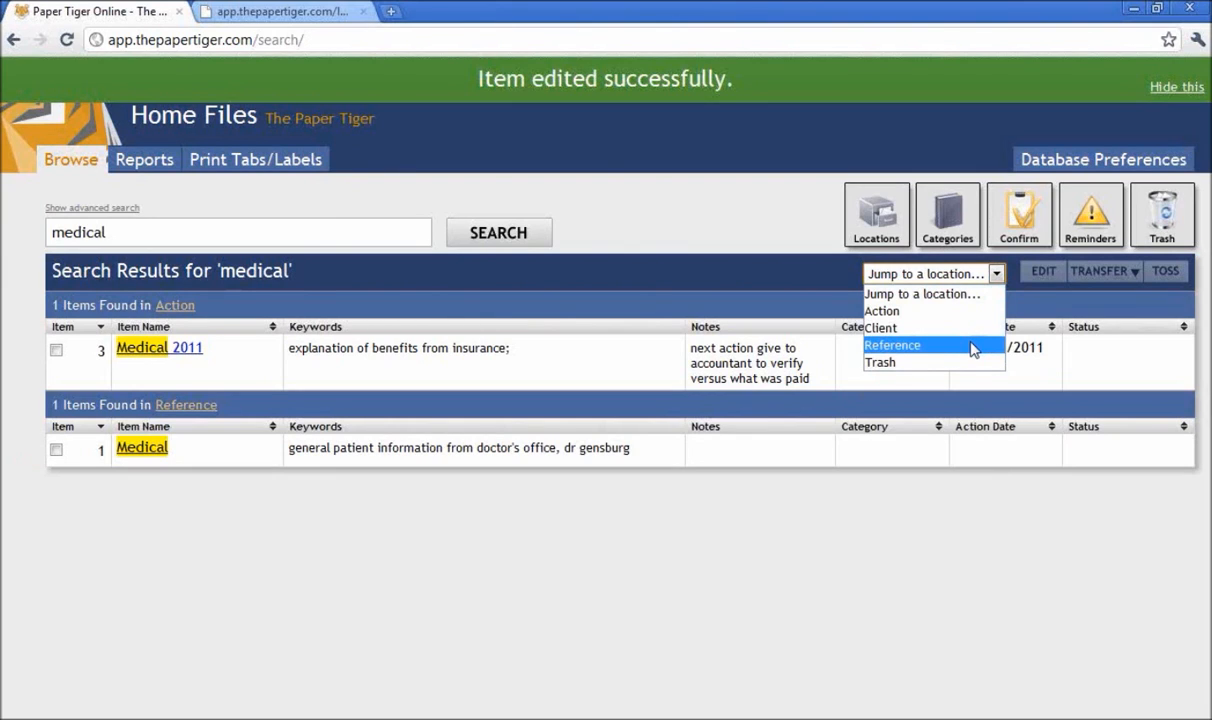
click(802, 214)
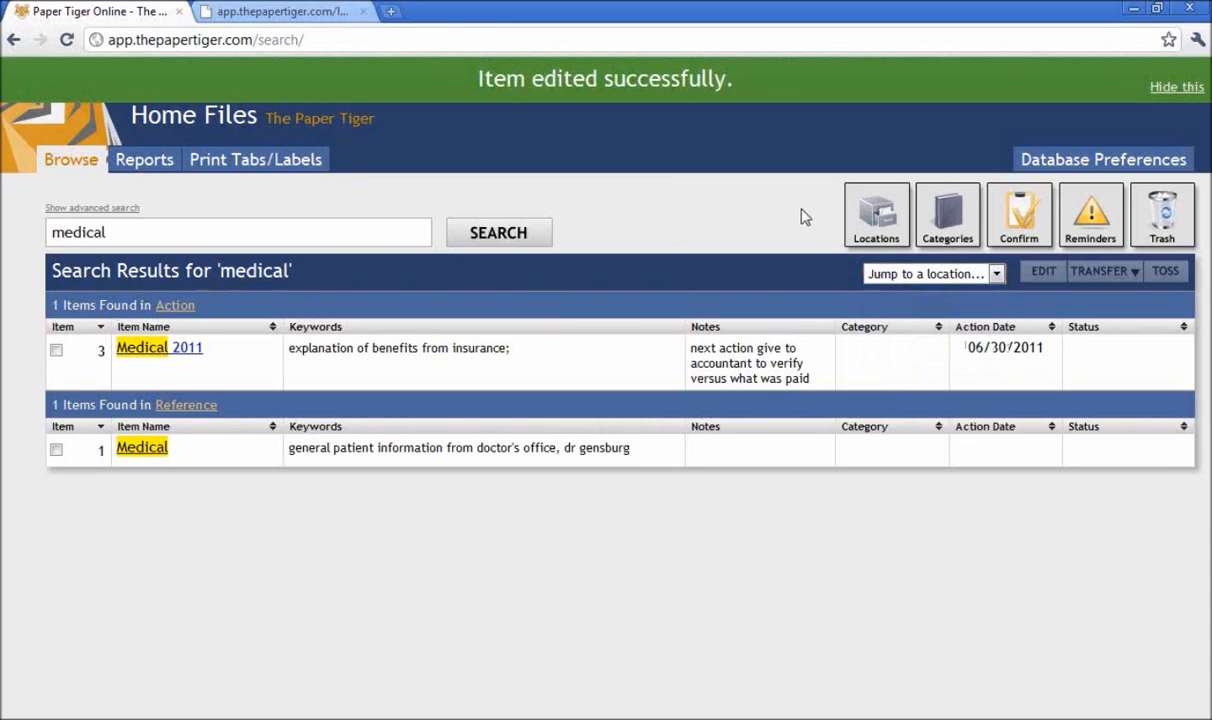
double_click(88, 233)
text(d)
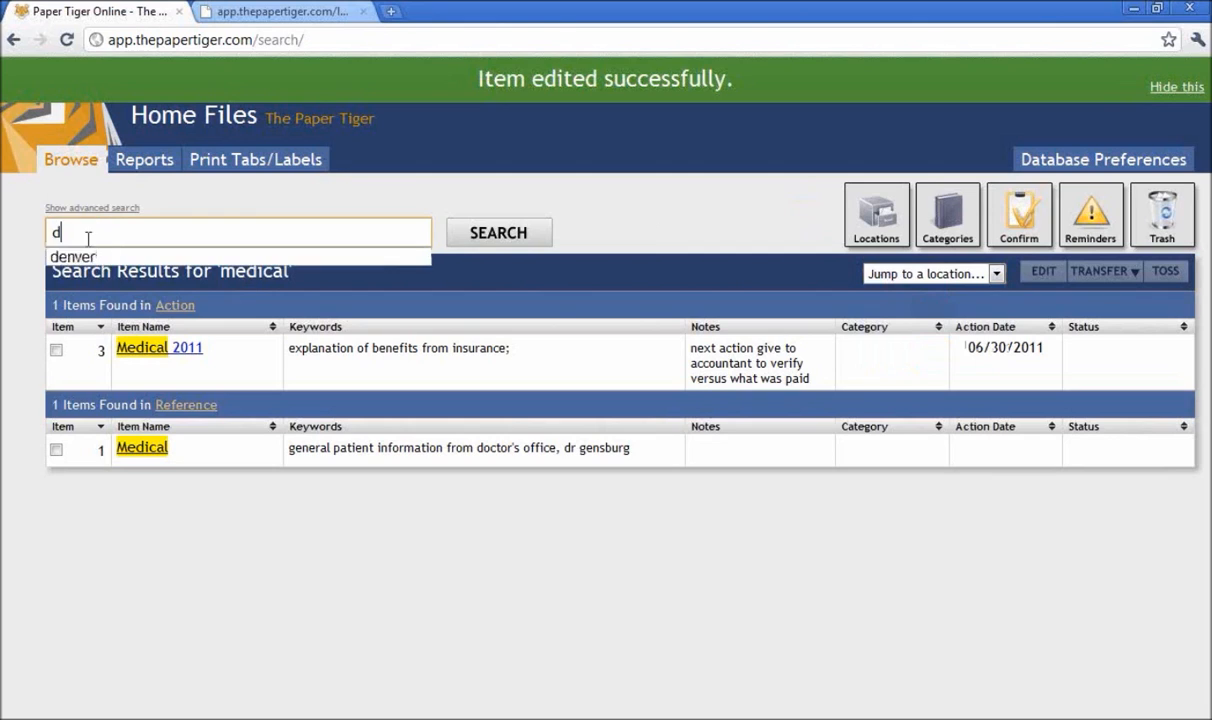
text(ata entry)
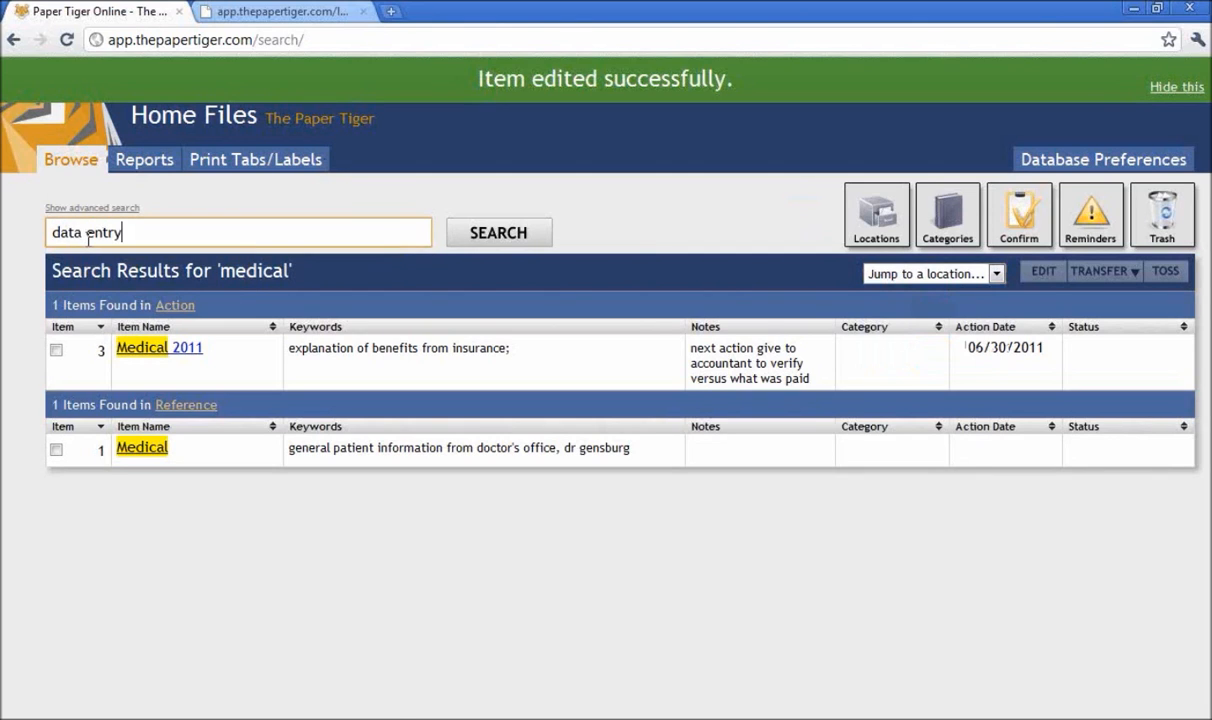
key(Return)
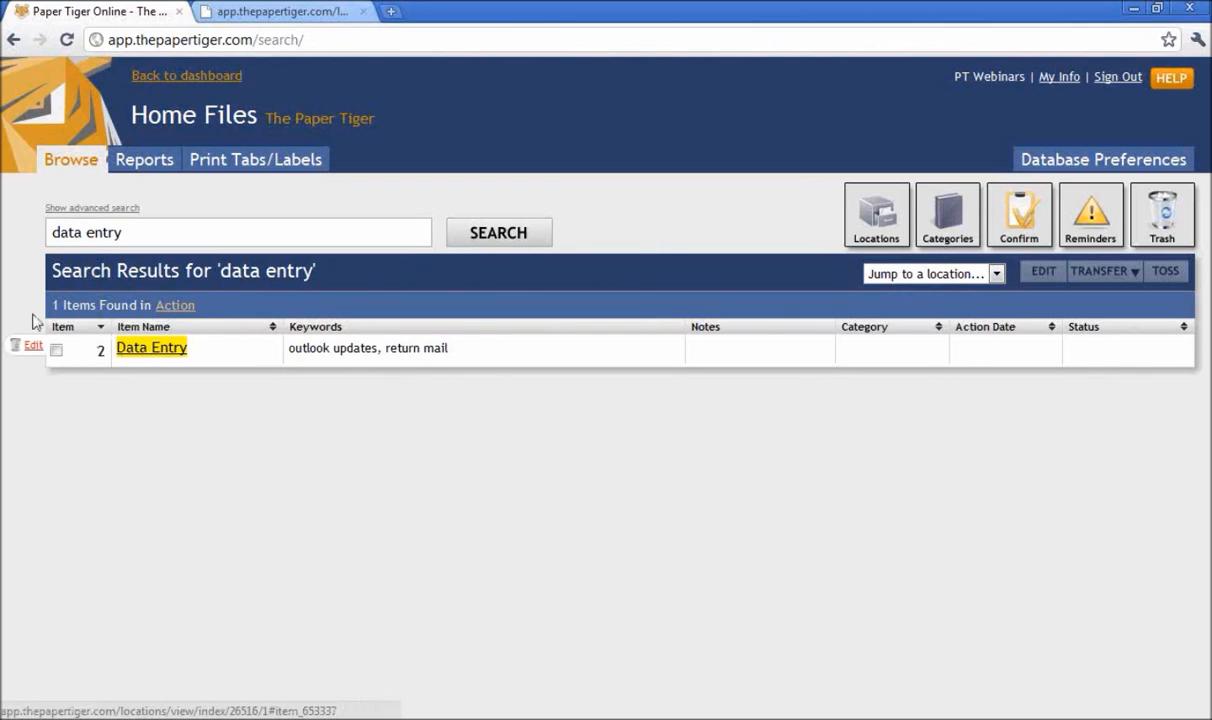
- Open the Data Entry item for editing and append ", leads from networking events" to its keywords
click(34, 348)
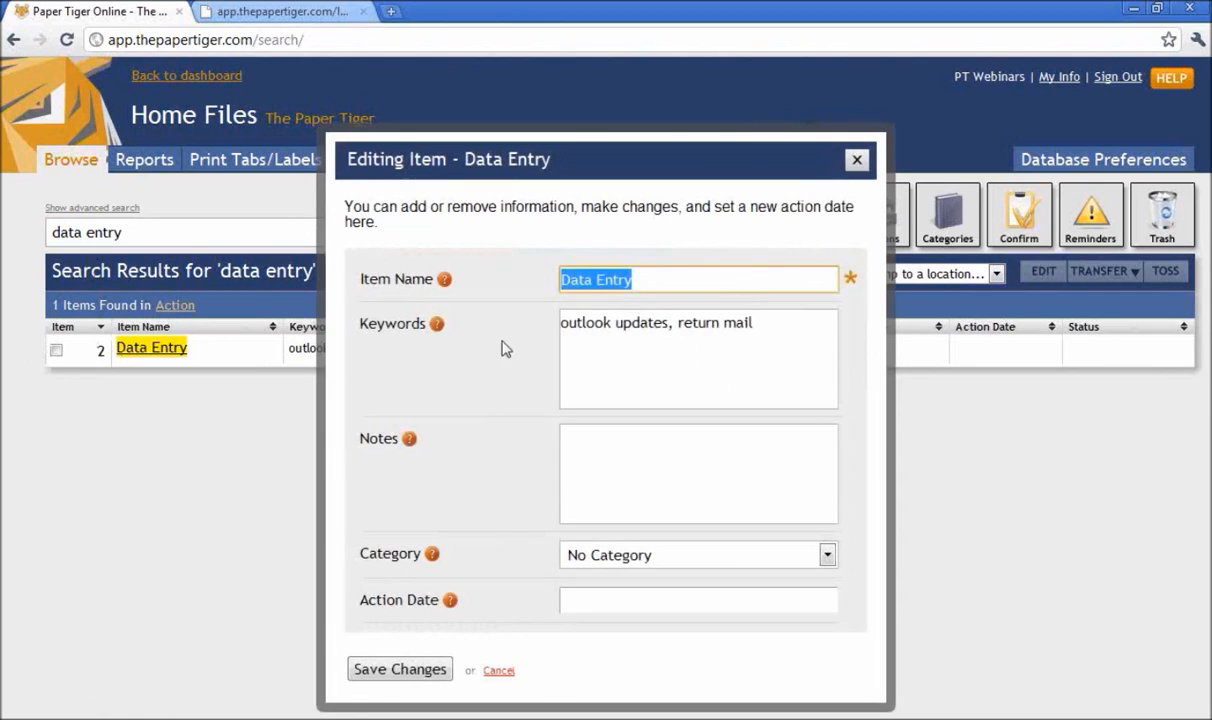
click(757, 346)
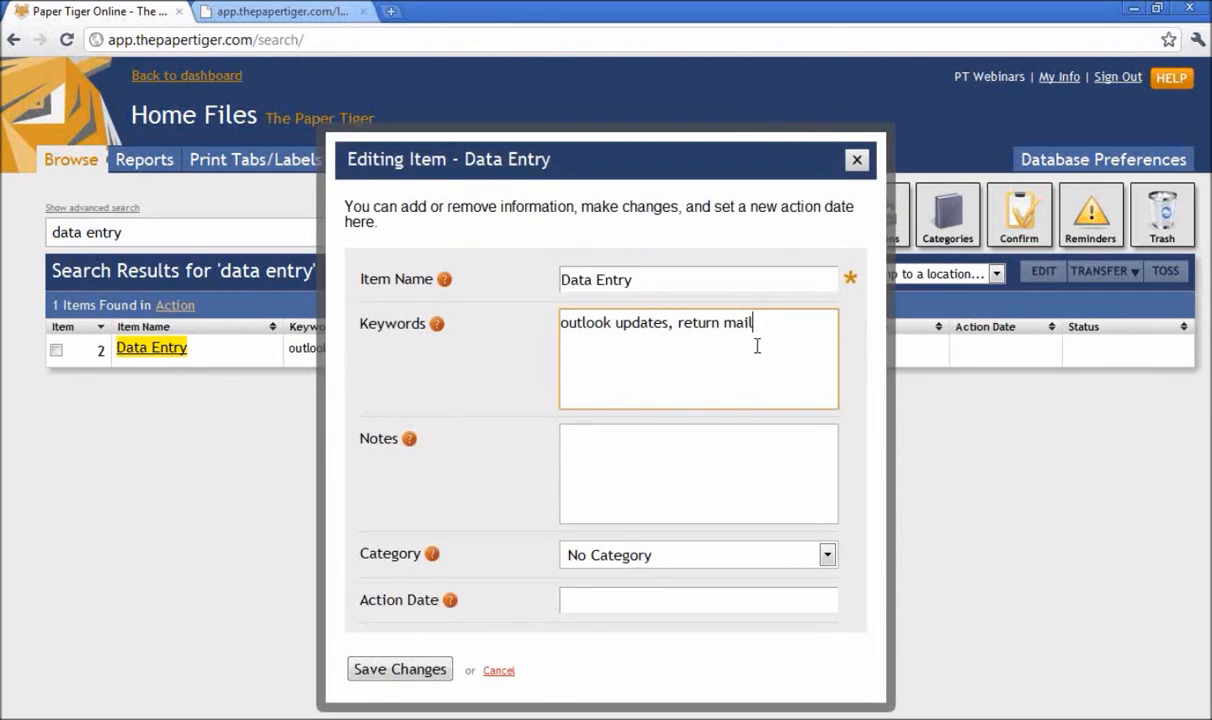
text(, leads from networking events)
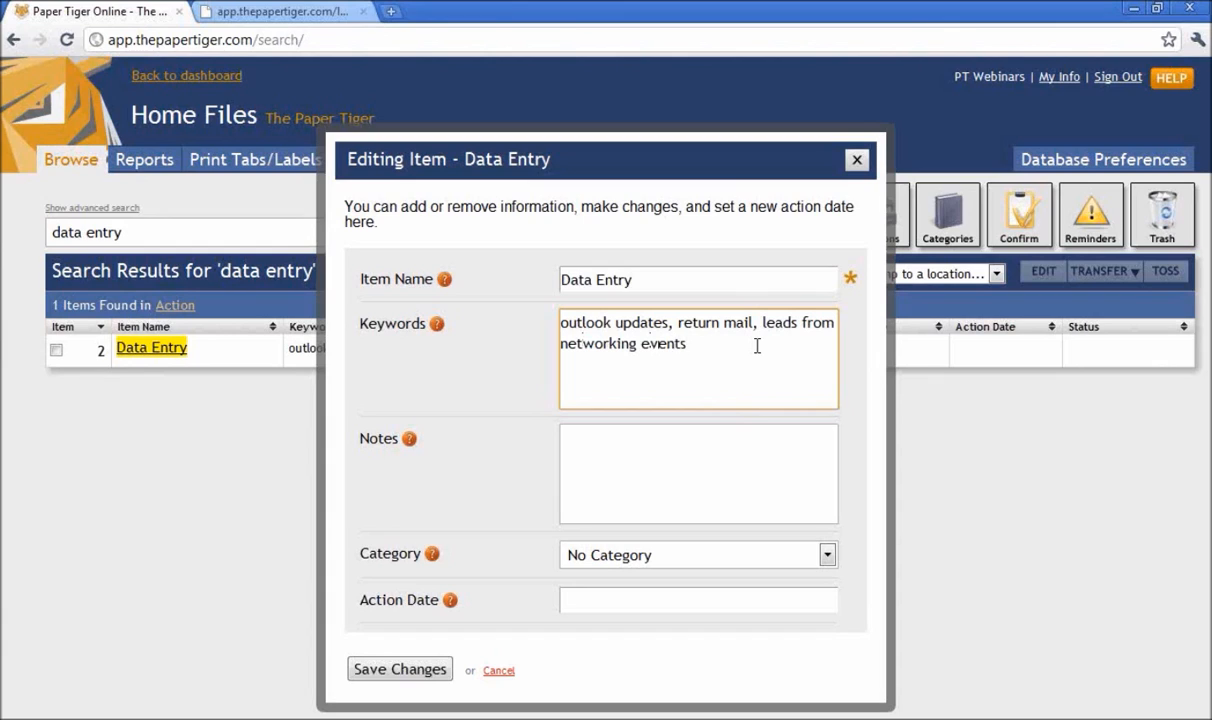
- Enter the note "please verify addresses and update in both outlook, send out cards, and constant contact" for the Data Entry item
click(730, 476)
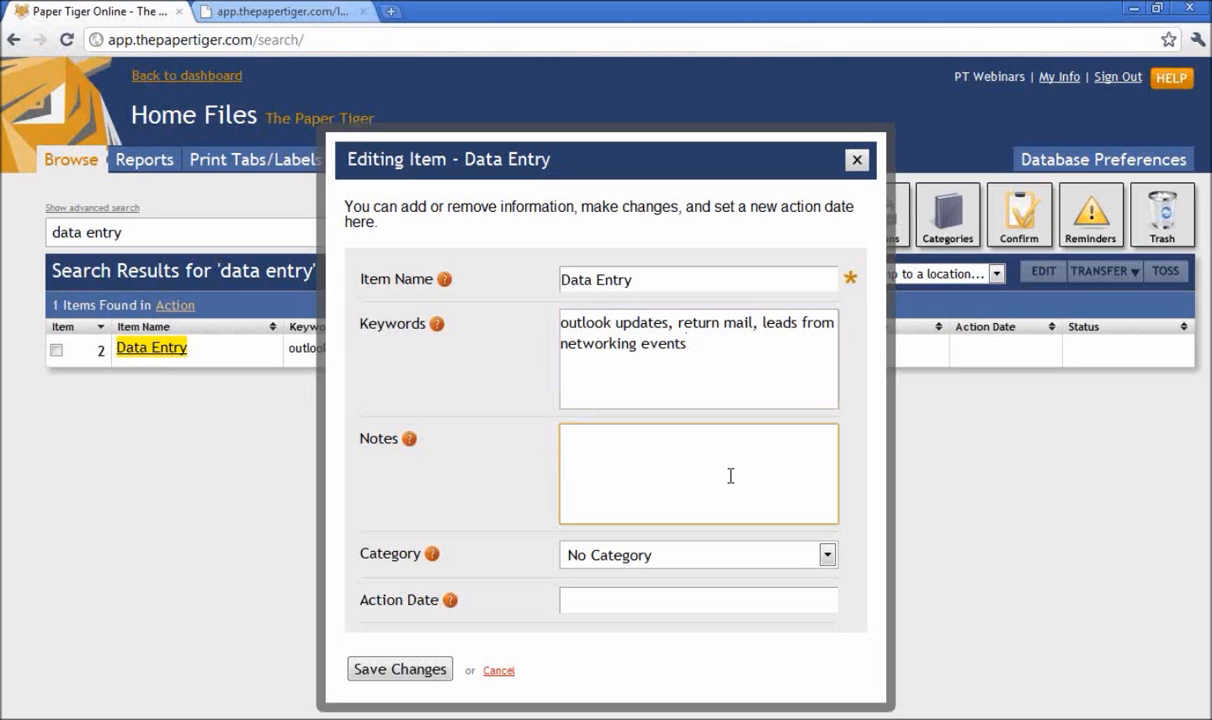
text(please' verify,)
key(BackSpace)
text(dr)
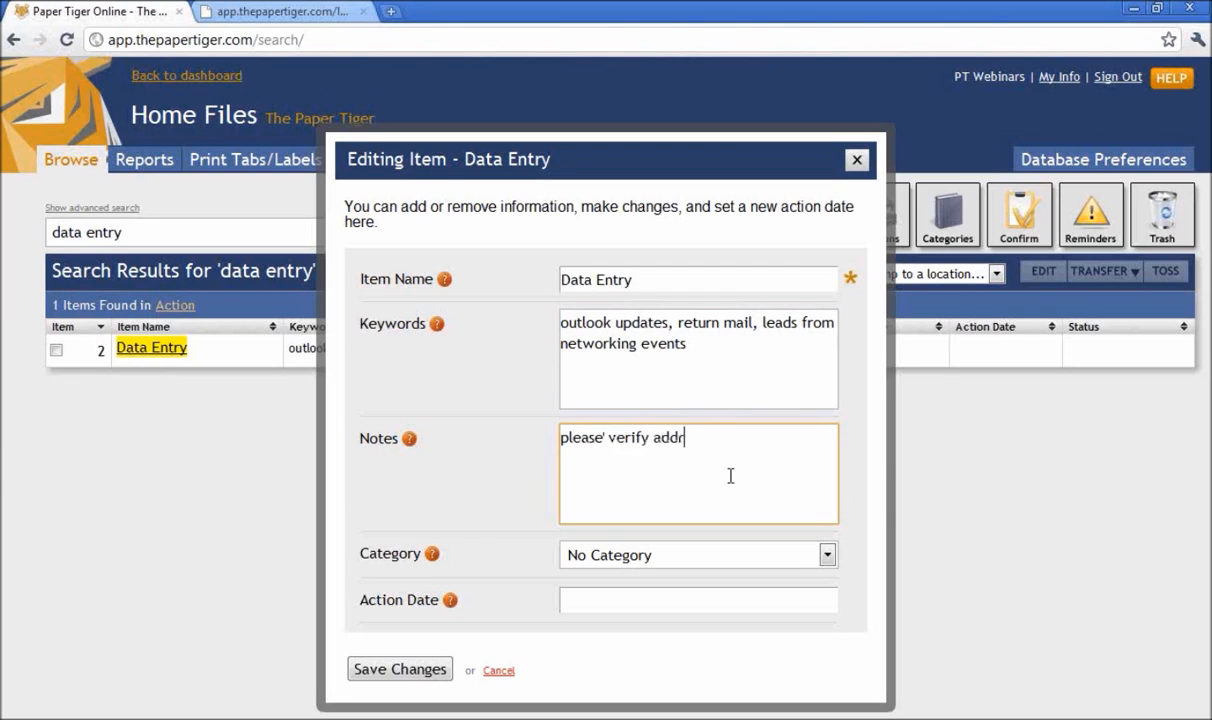
text(esses and update in both outlook)
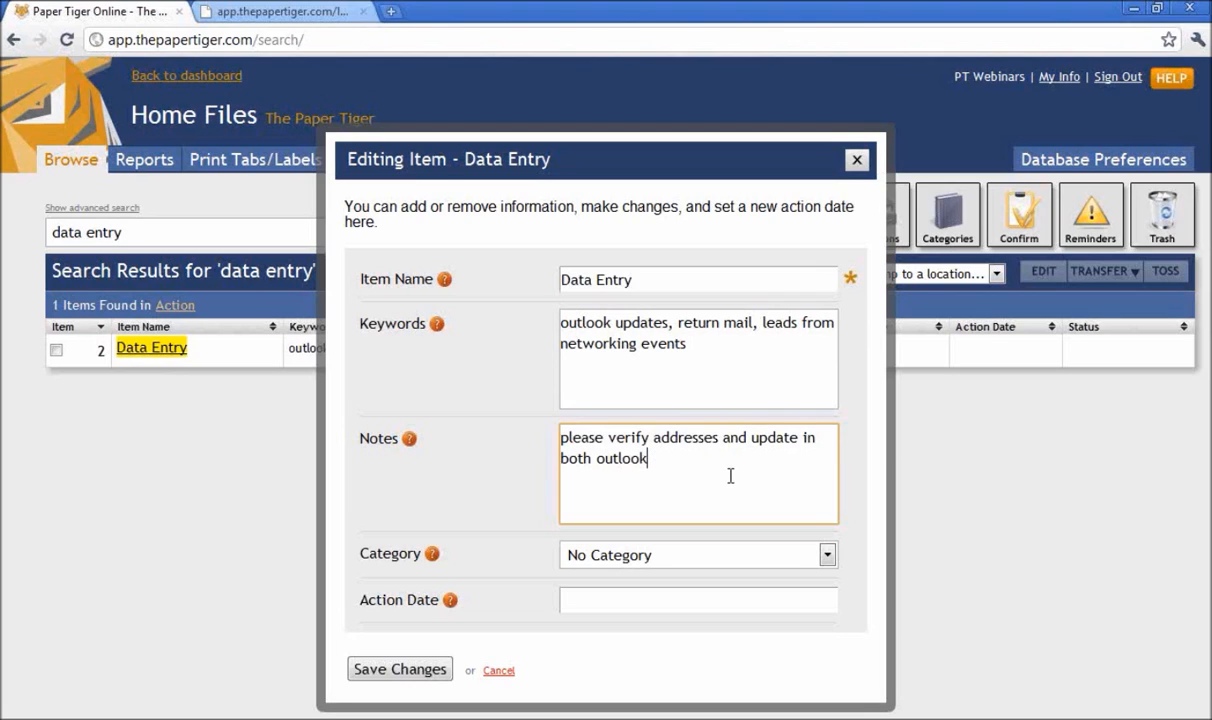
text(, send out cards, and co)
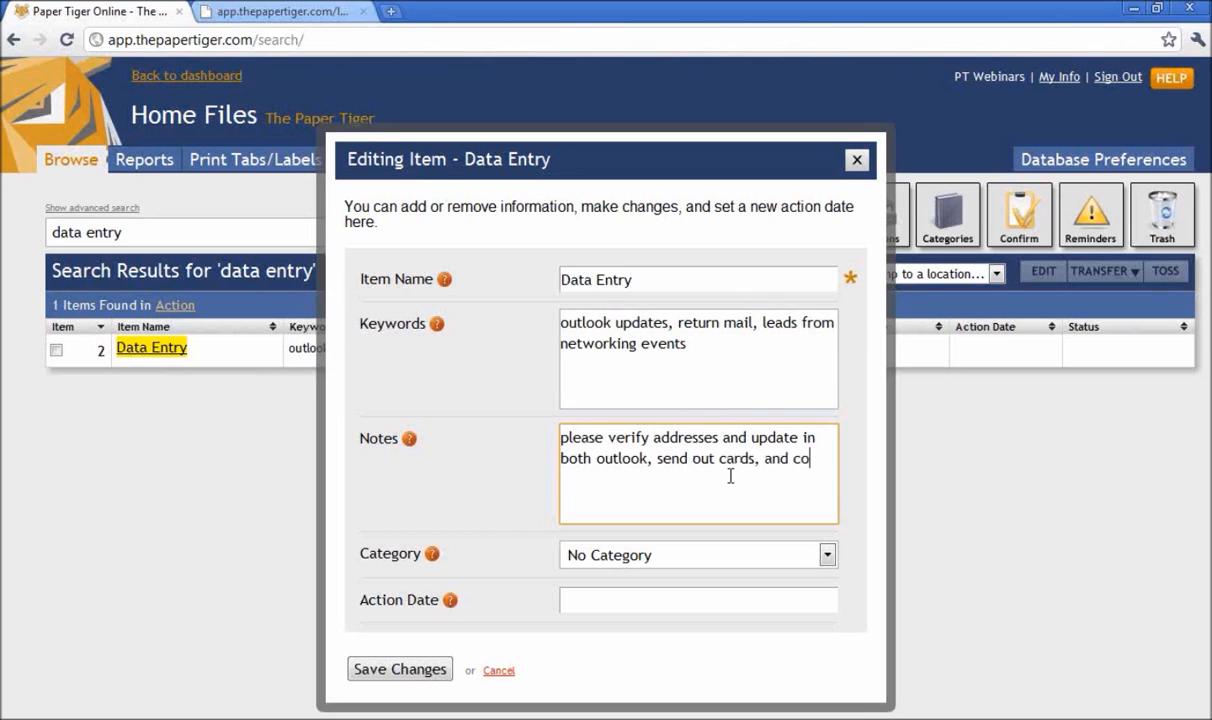
text(nstant contact)
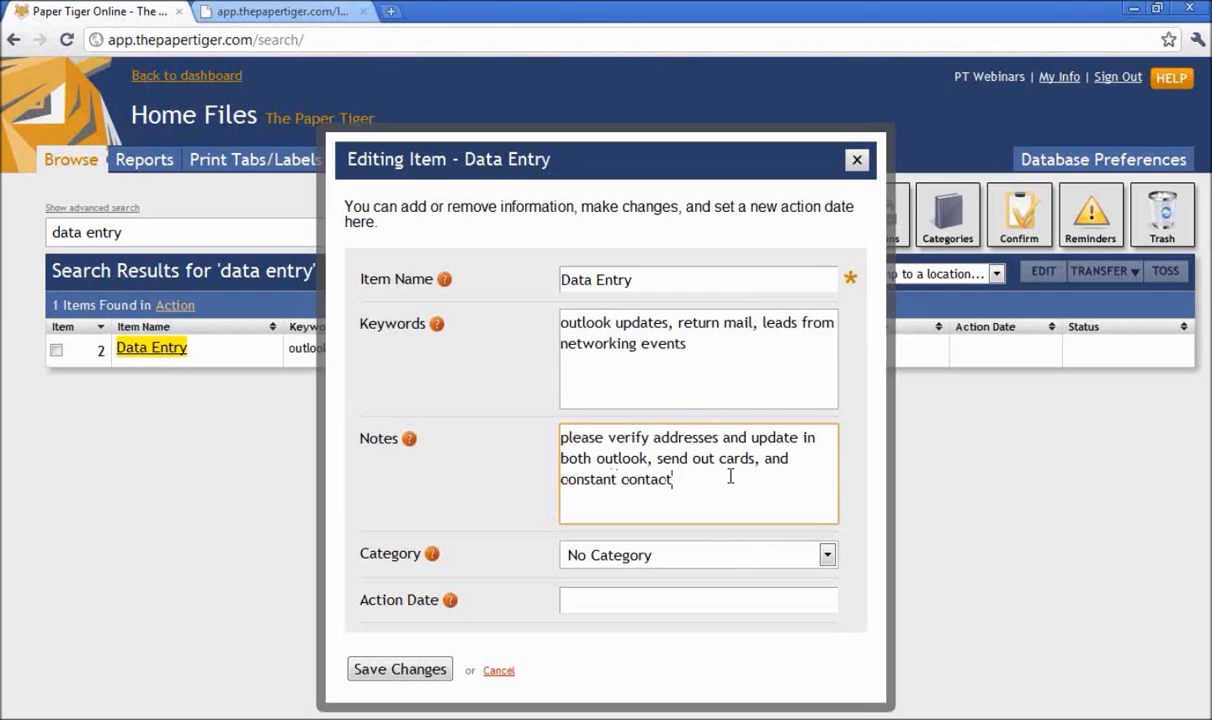
- Set the Data Entry item's action date to 04/11/2011, save the changes and dismiss the notification
click(636, 599)
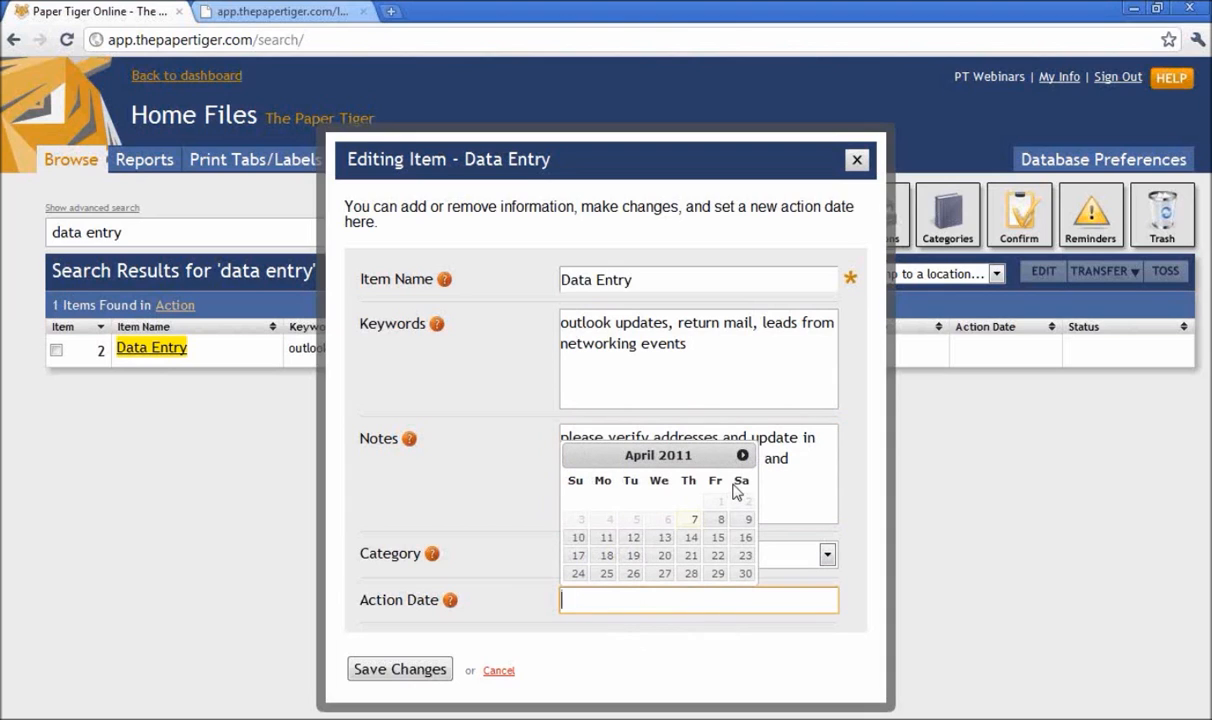
click(608, 539)
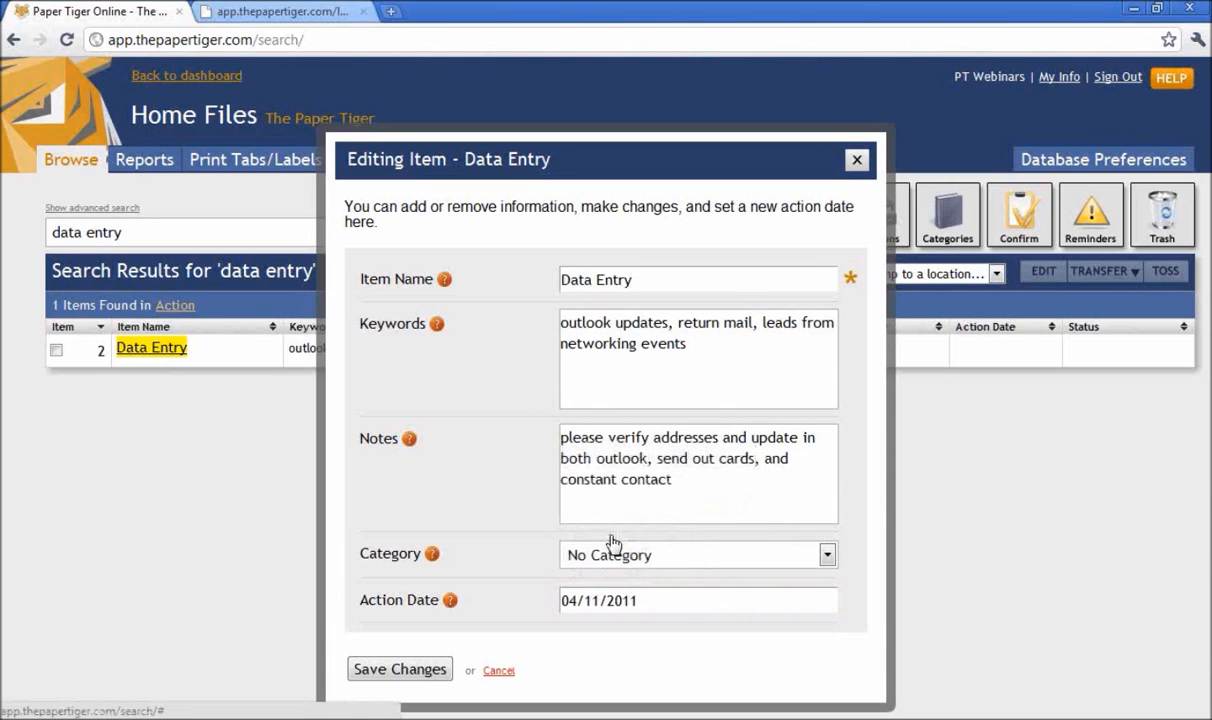
click(400, 669)
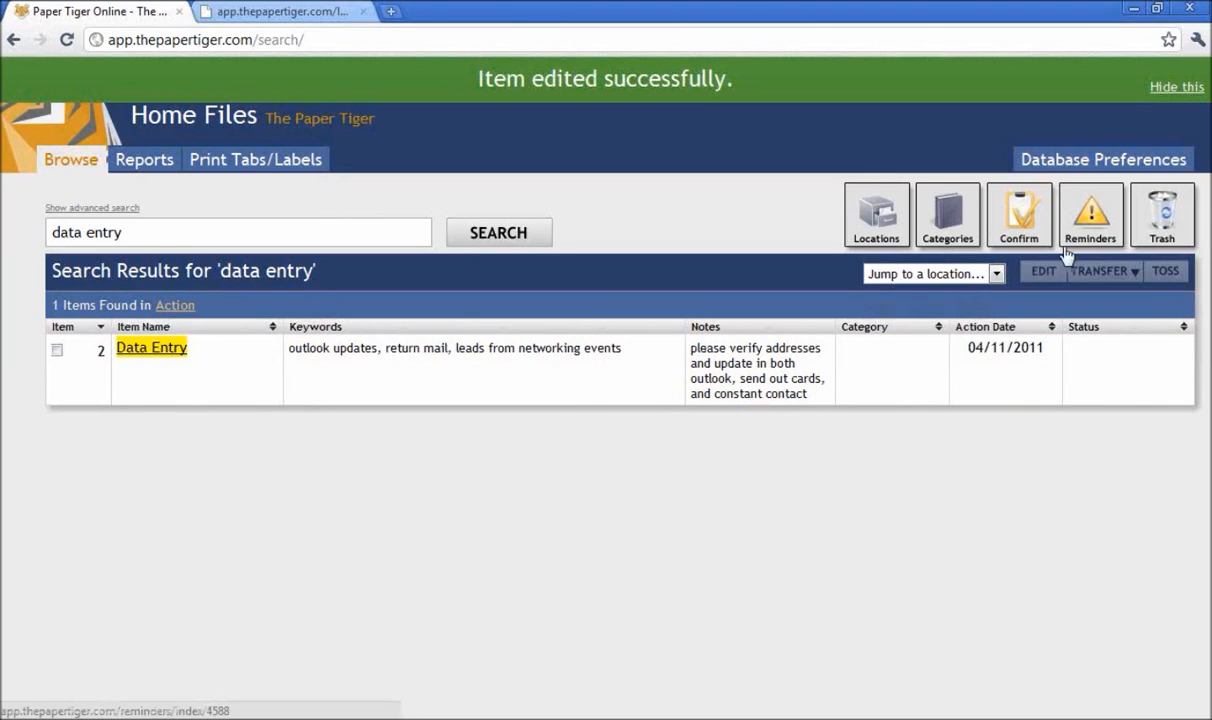
click(1157, 90)
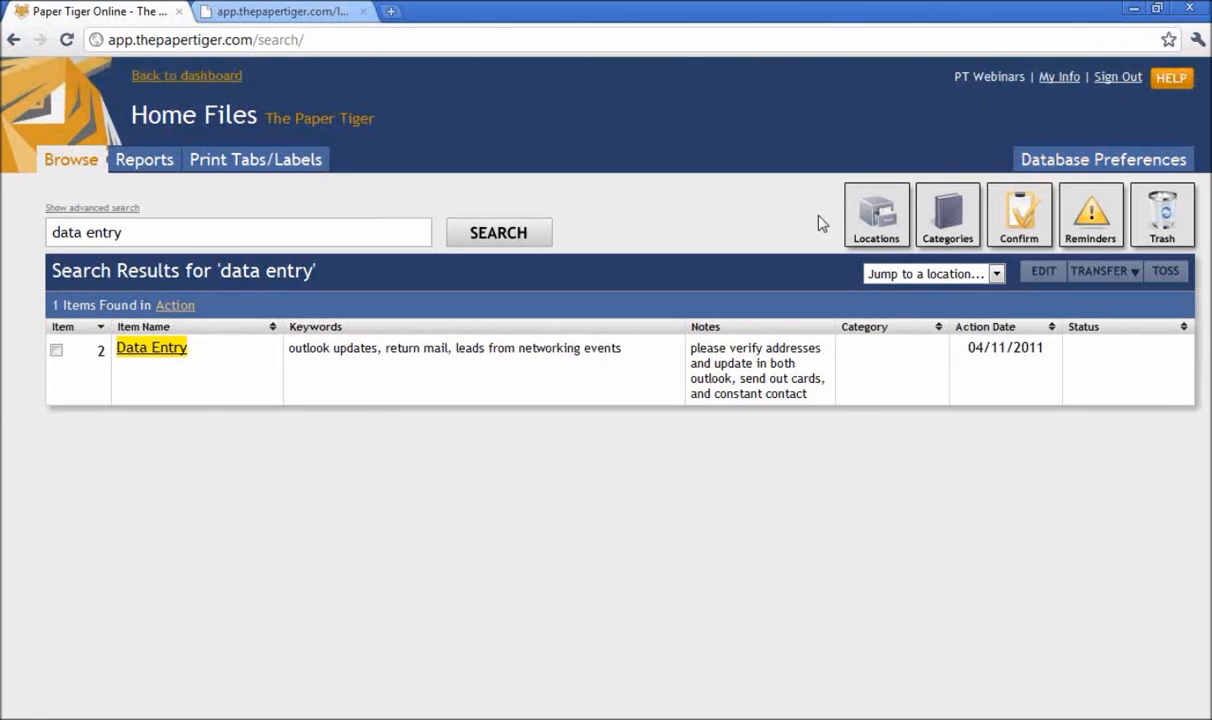
- Go to the Reference location and add an item named Interesting Articles with the keywords "national speakers magazine, travel tips,"
click(885, 273)
click(893, 345)
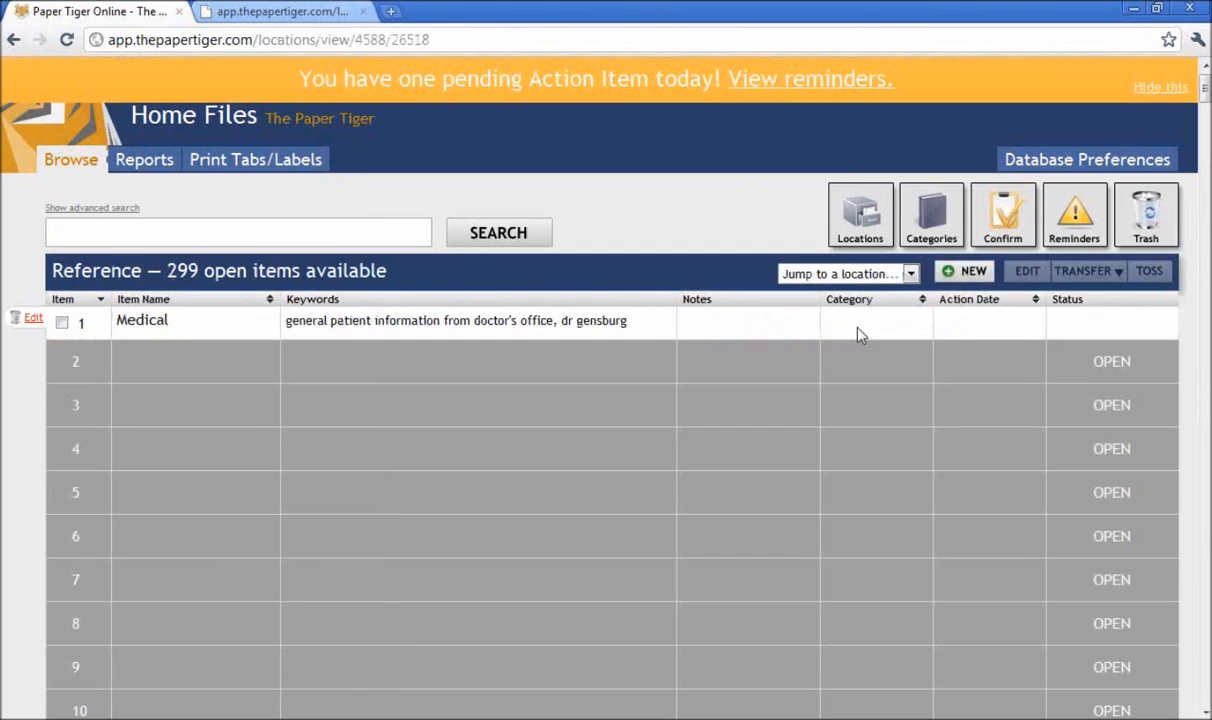
click(968, 280)
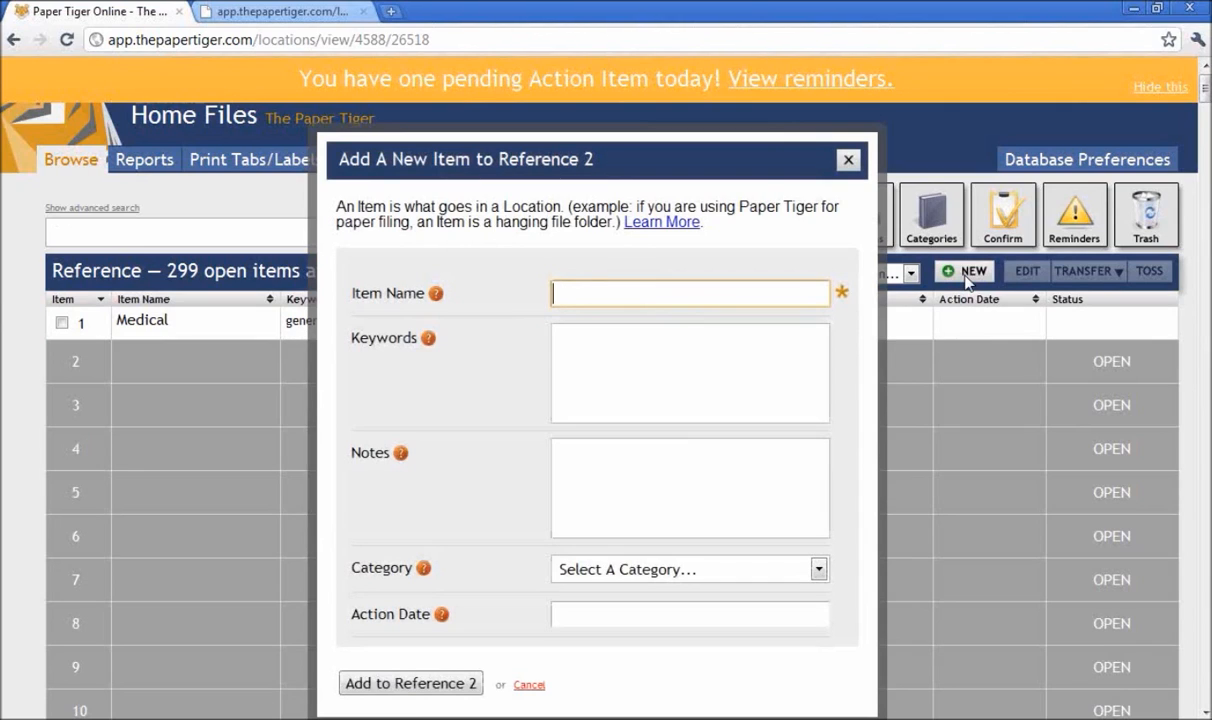
text(Interesting Articles)
key(Tab)
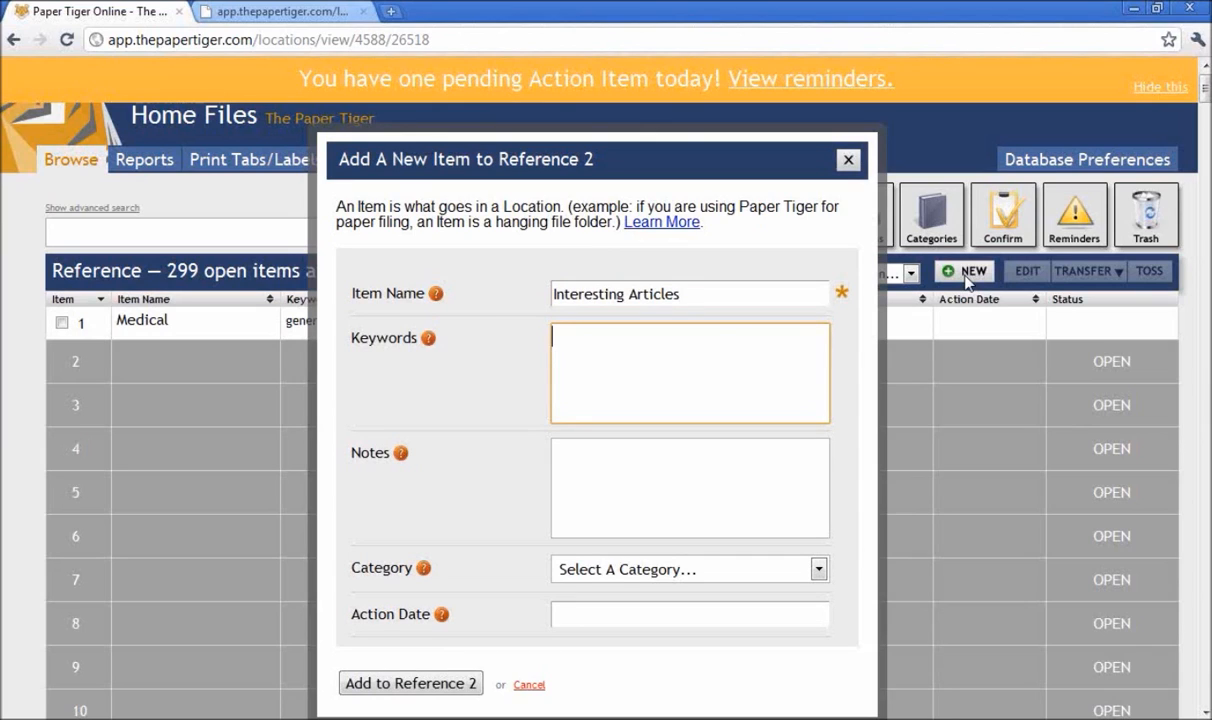
text(national speakers magazine,)
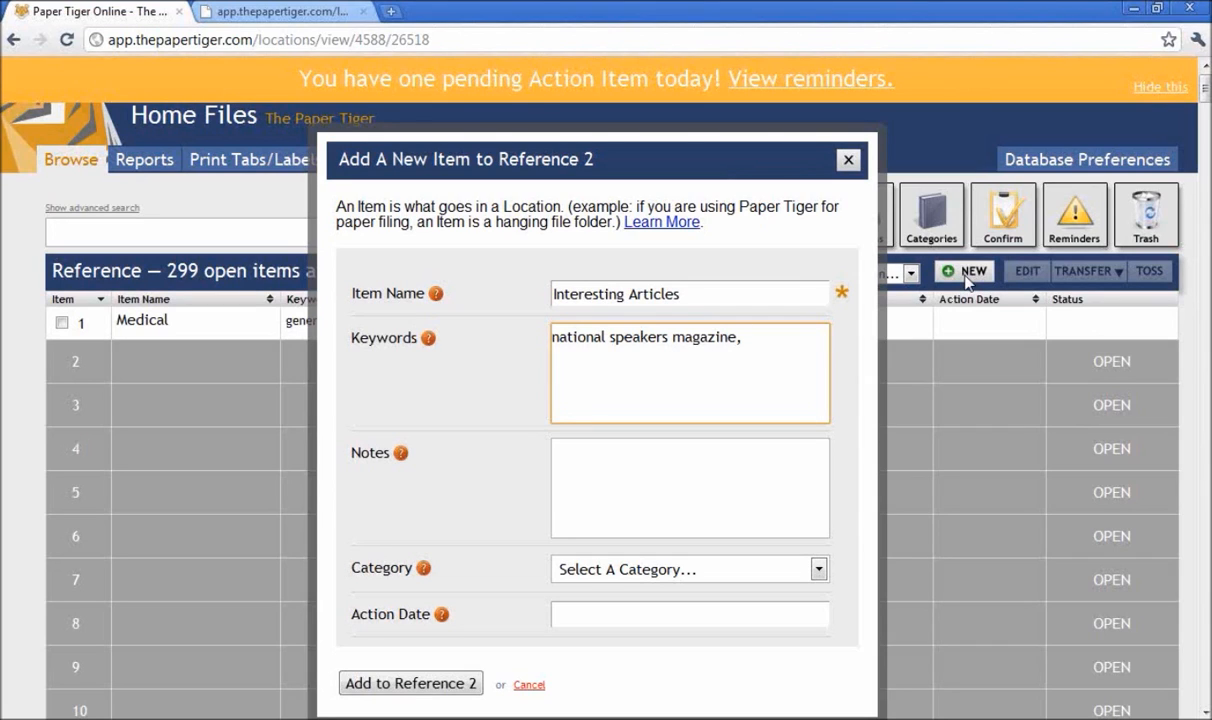
text(travel tips,)
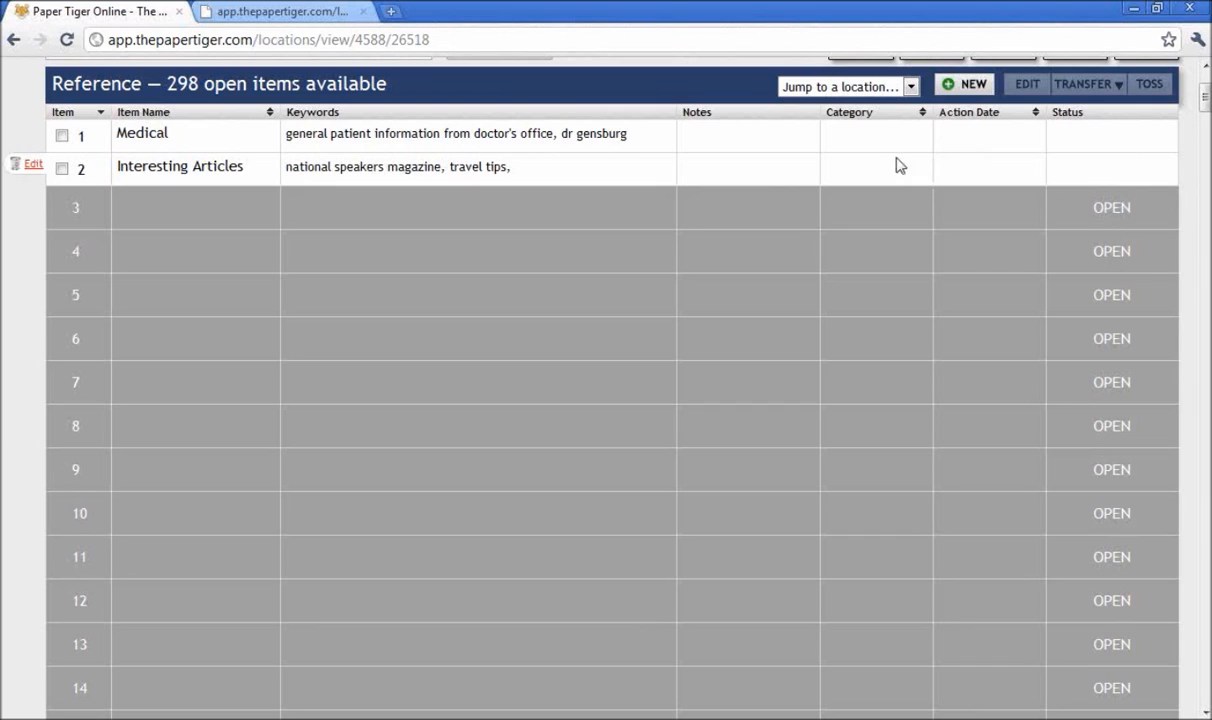
- Go to the Action location and add an item named Bills to Pay with the action date 04/15/2011
click(849, 88)
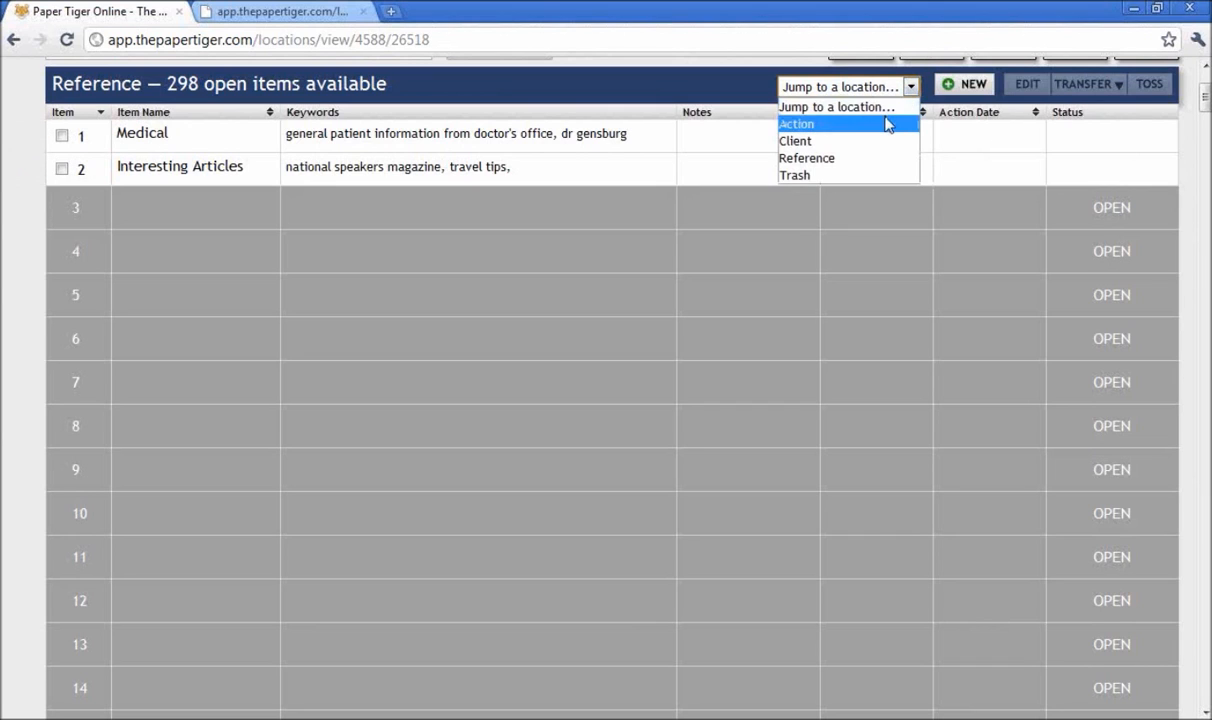
click(885, 124)
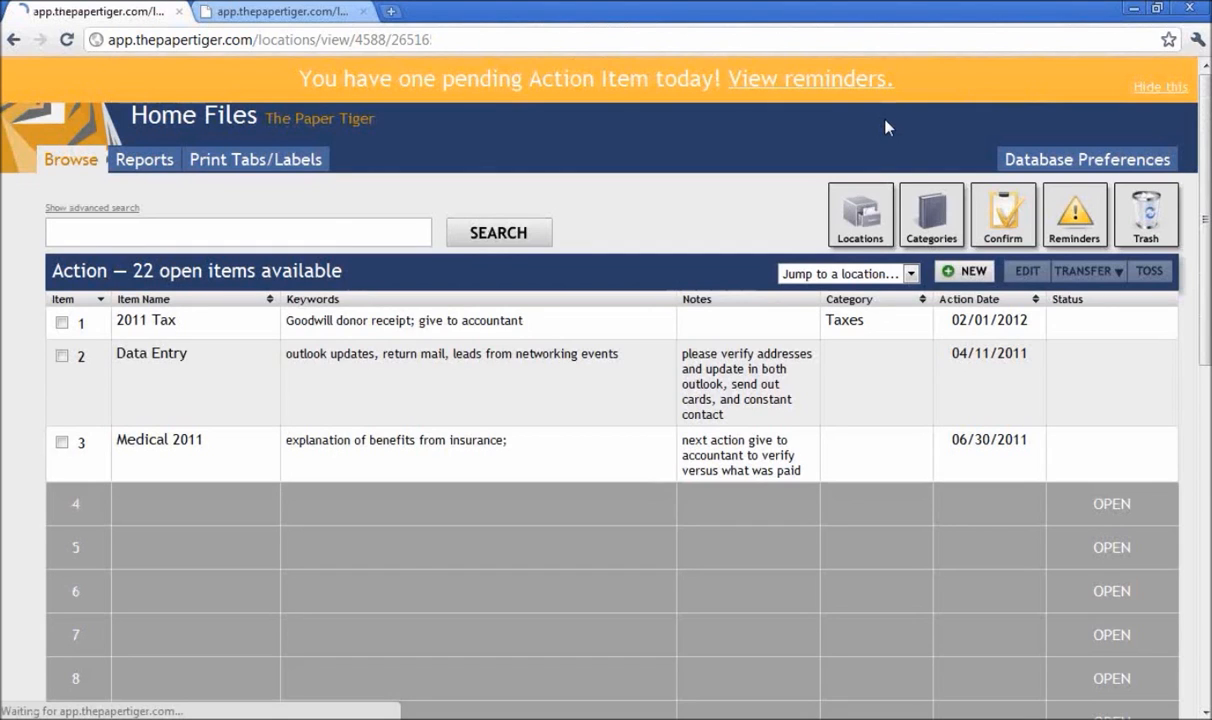
click(966, 272)
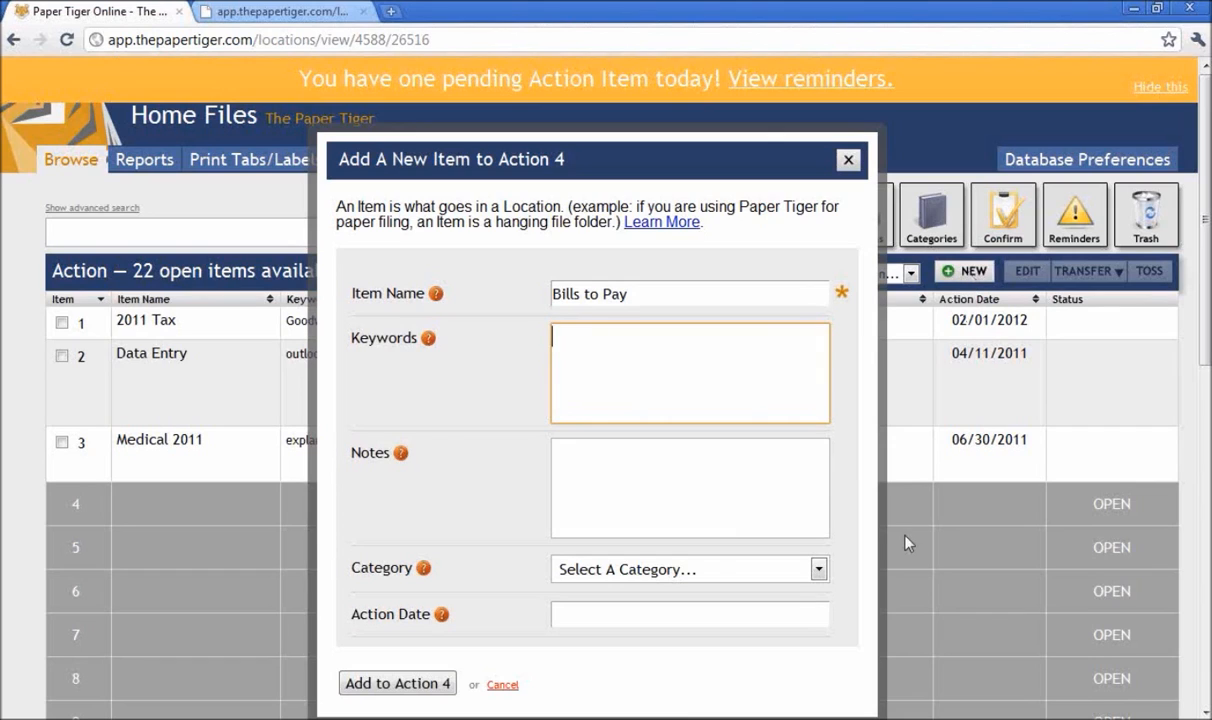
click(810, 611)
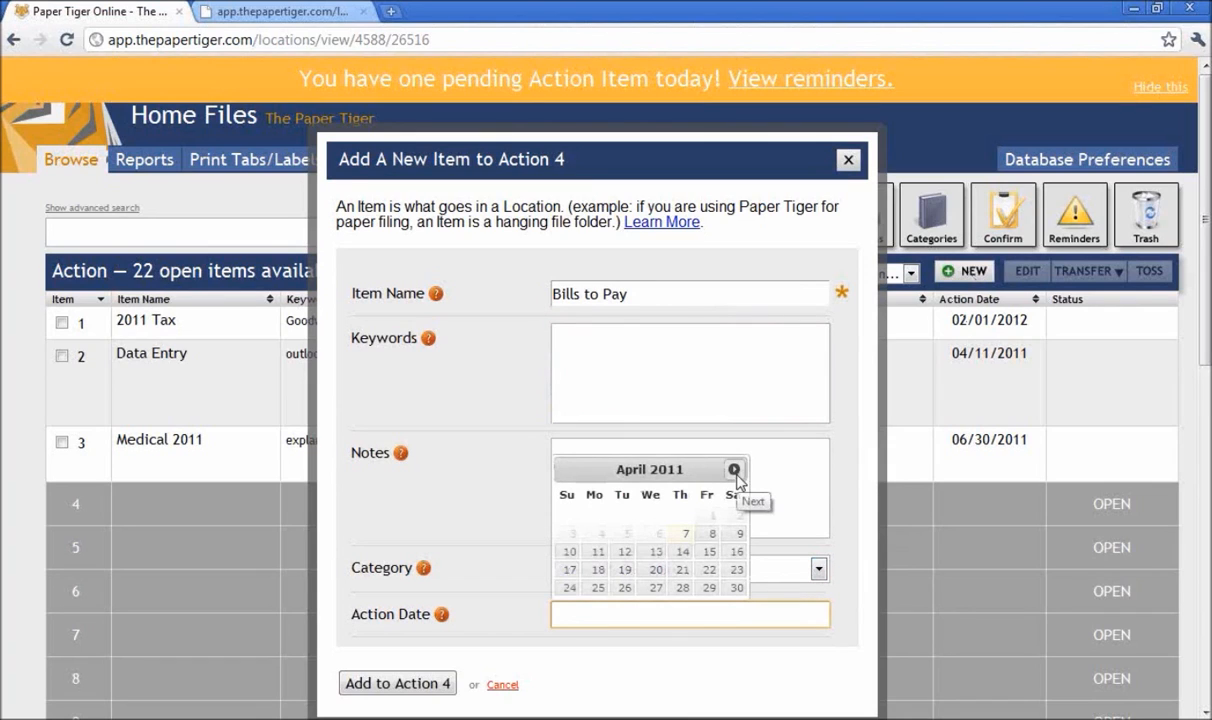
click(709, 552)
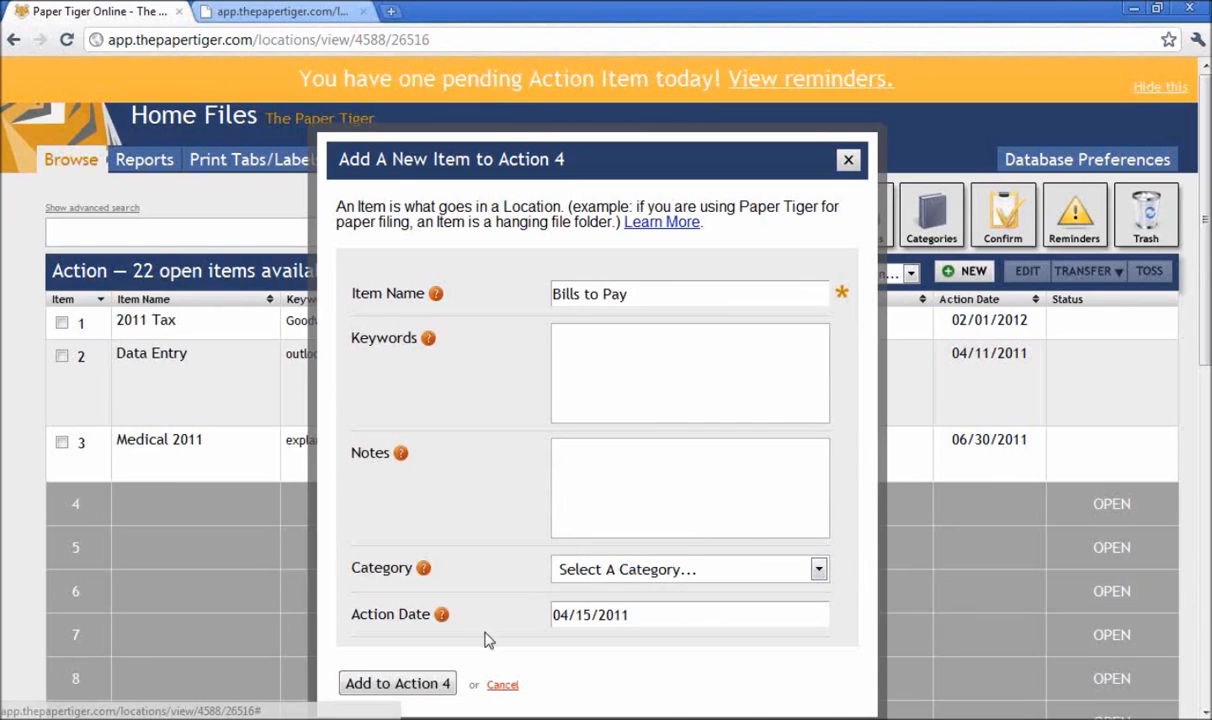
key(Return)
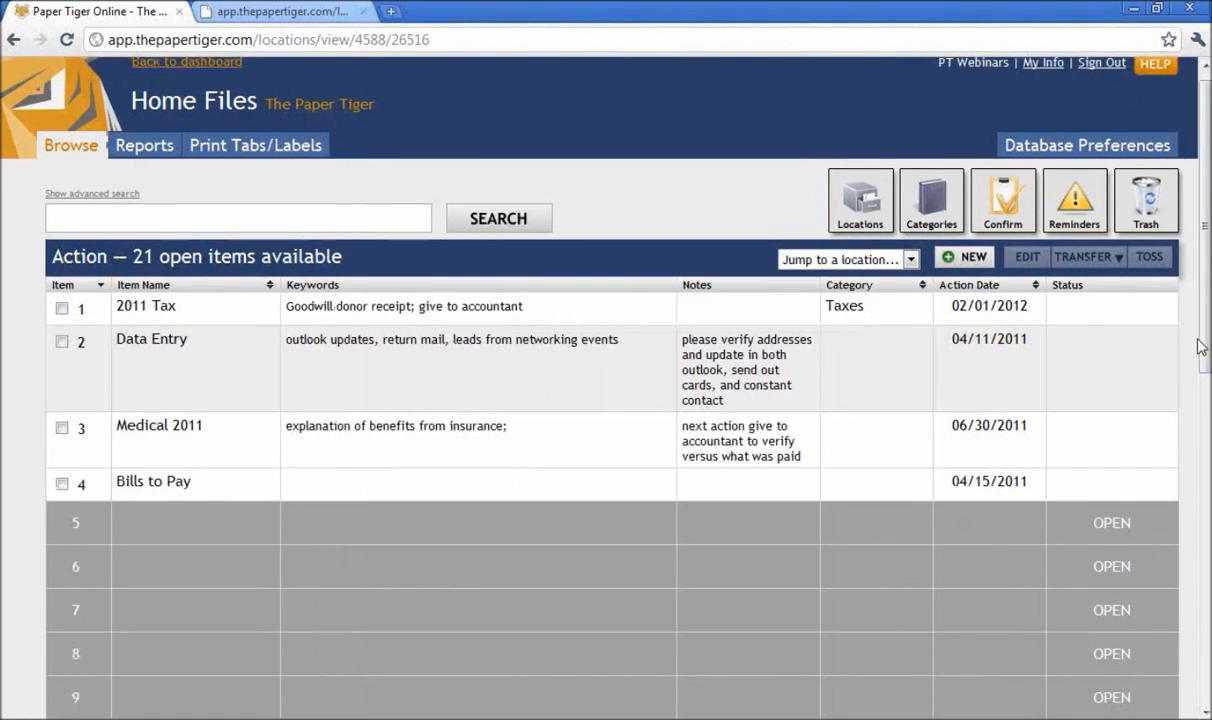
- Go to the Reference location and start a new item named Bills Paid 2011
drag(1205, 360, 1202, 195)
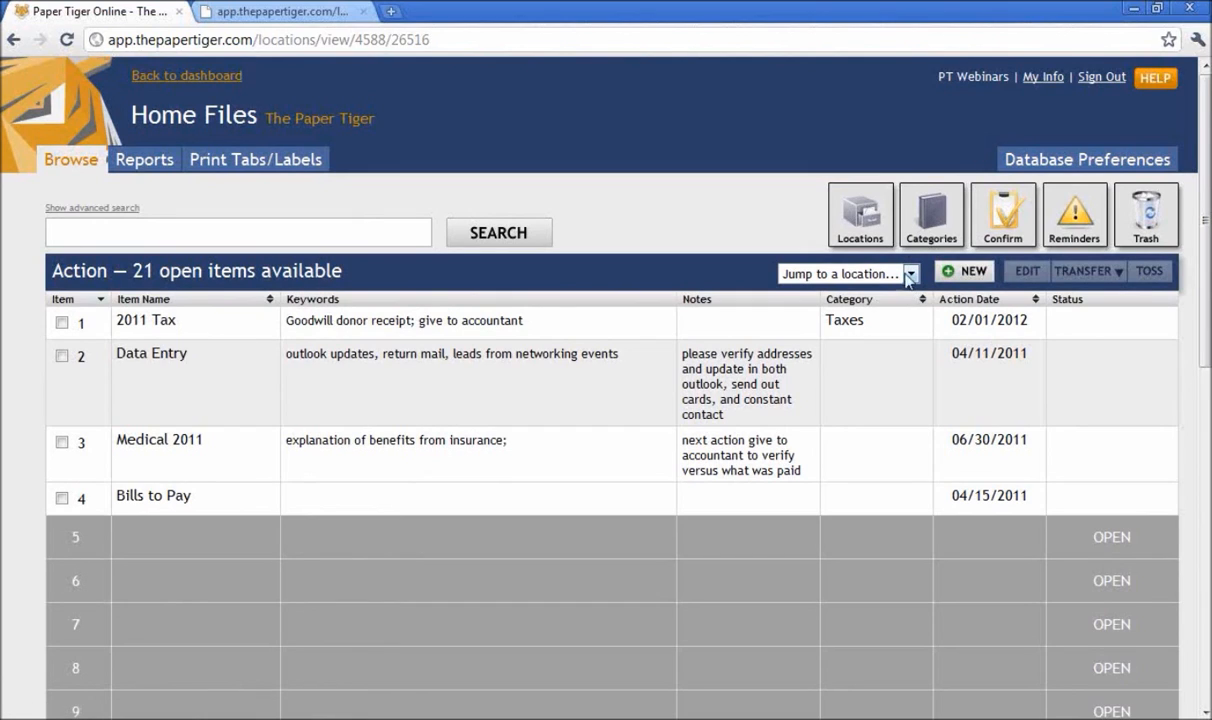
click(860, 272)
click(872, 346)
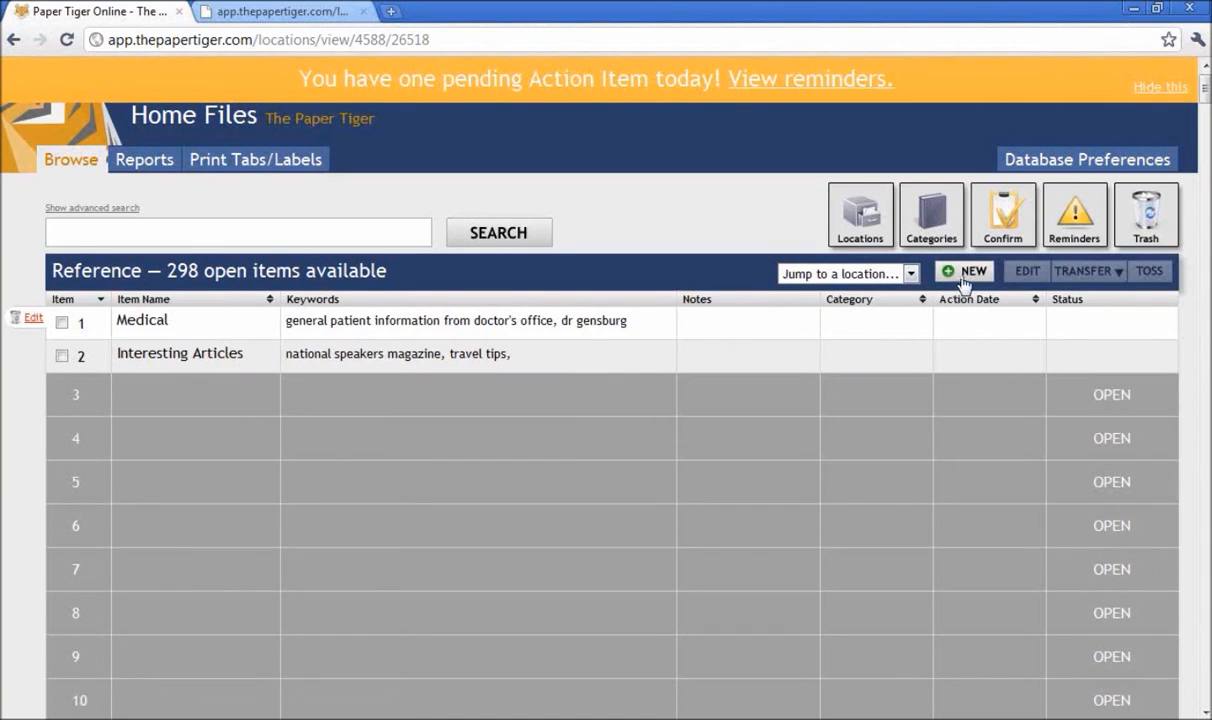
click(965, 273)
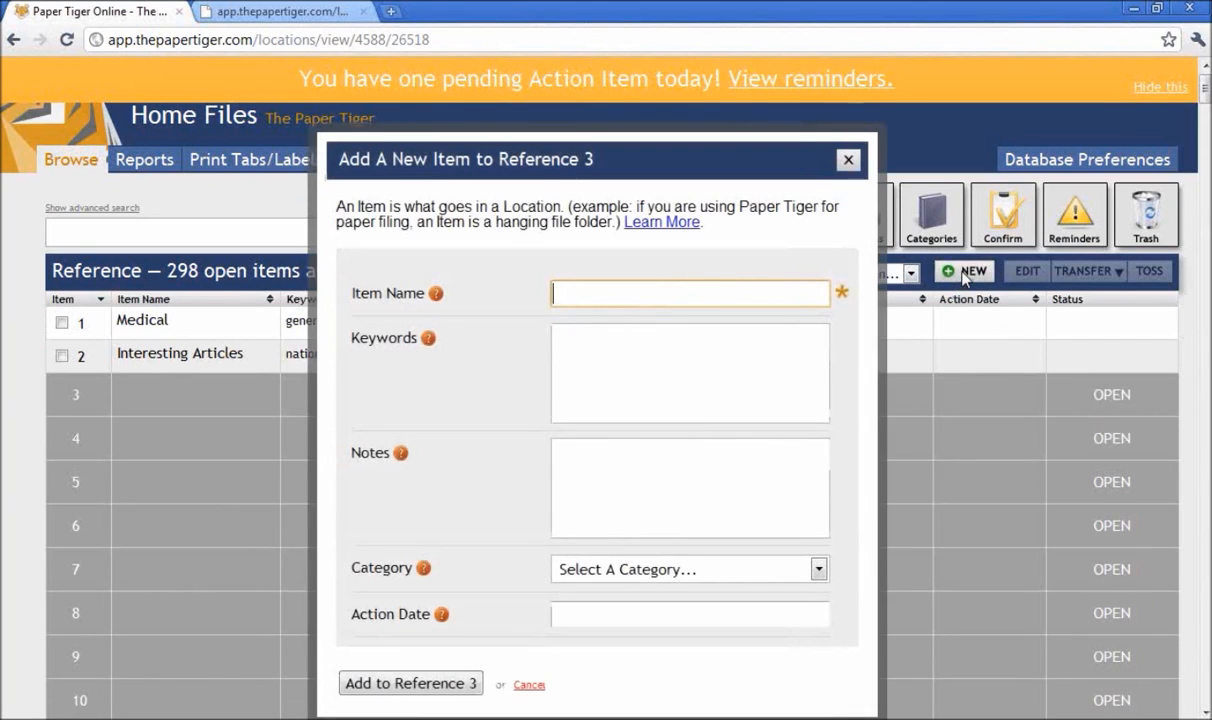
text(Bill)
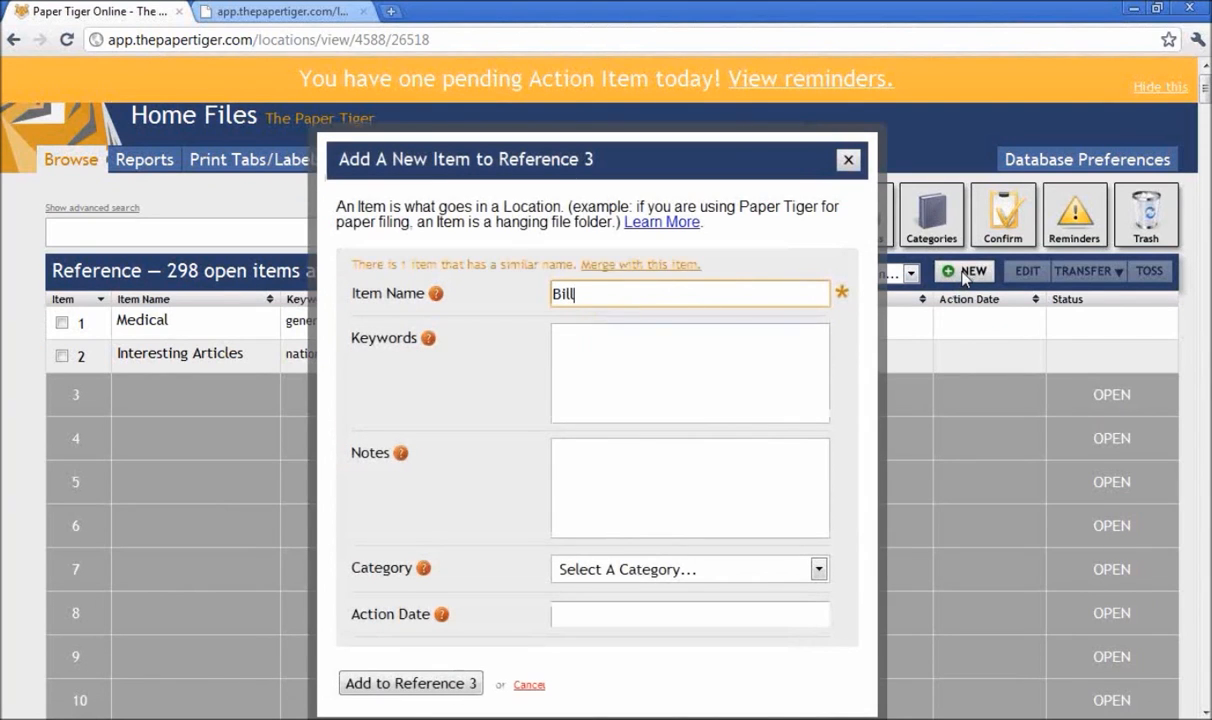
text(s Paid 2011)
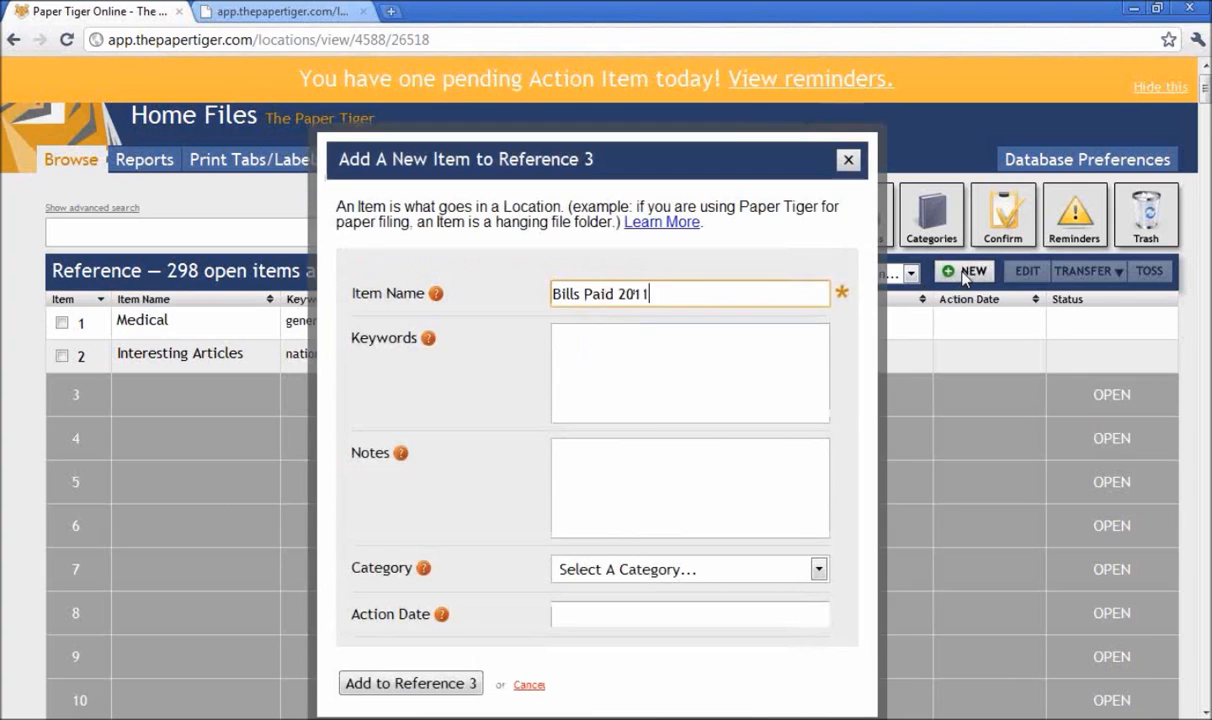
- Enter the keywords "public service" for the Bills Paid 2011 item, add it to Reference and dismiss the notification
key(Tab)
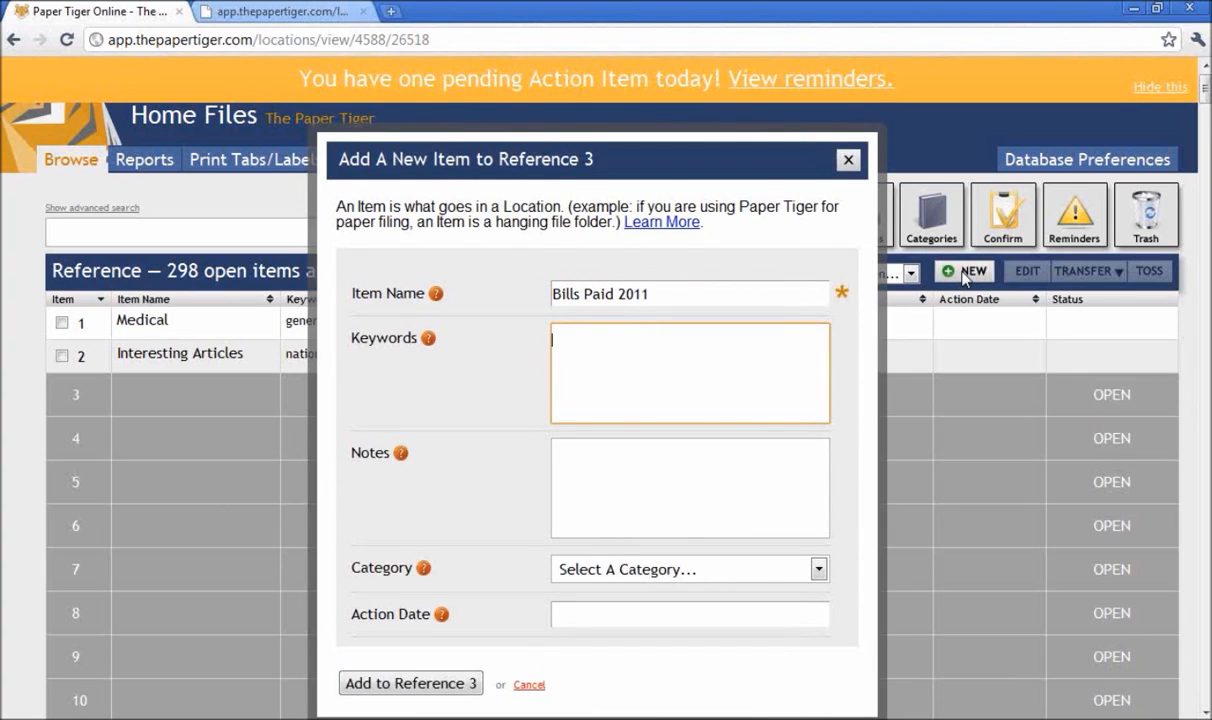
text(public service)
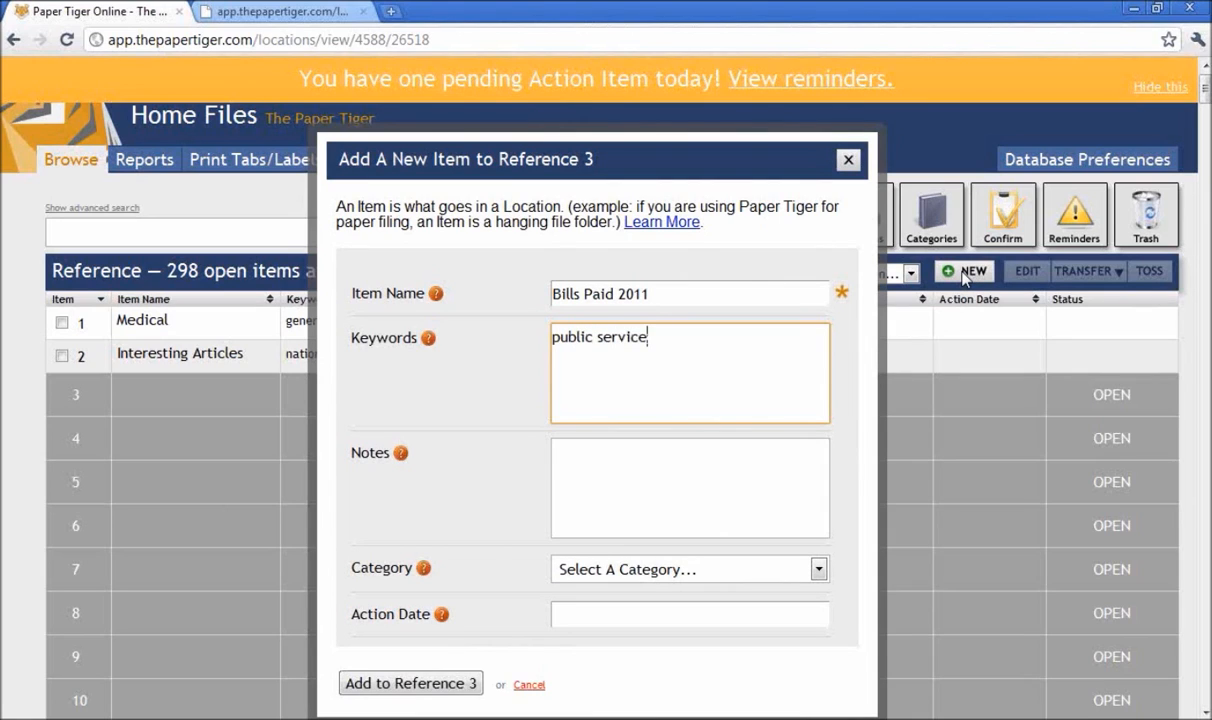
click(545, 618)
drag(545, 618, 464, 665)
click(441, 687)
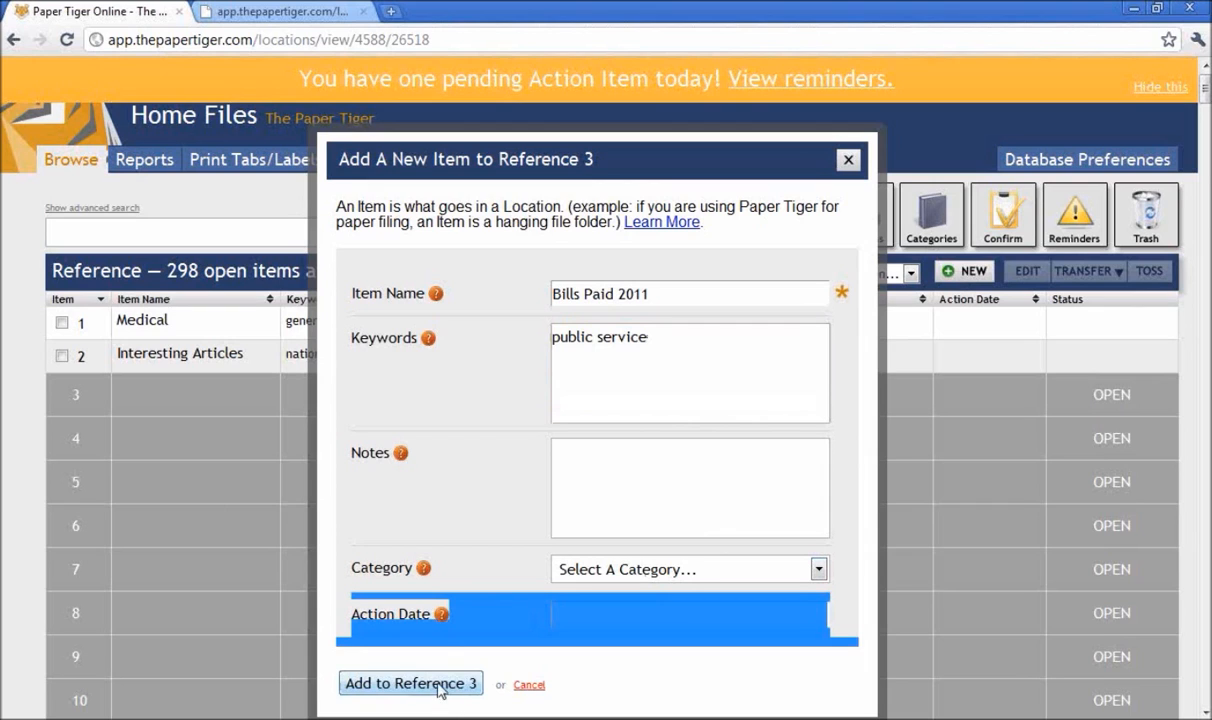
click(440, 685)
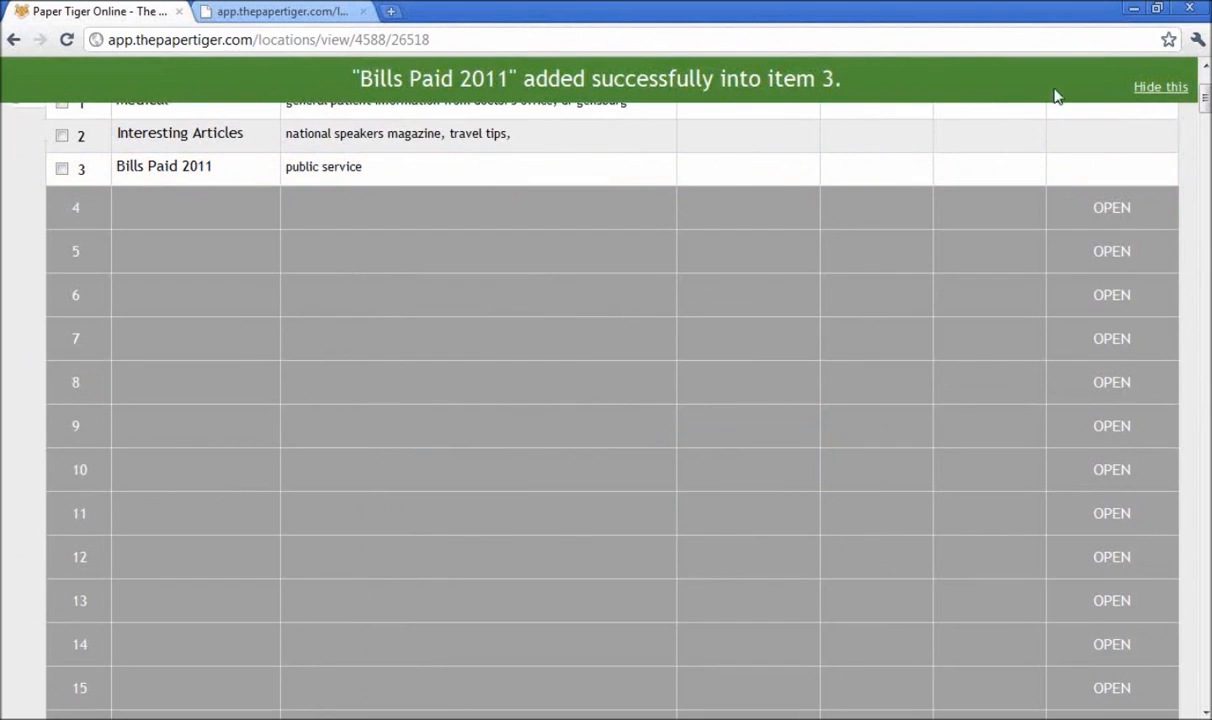
click(1160, 88)
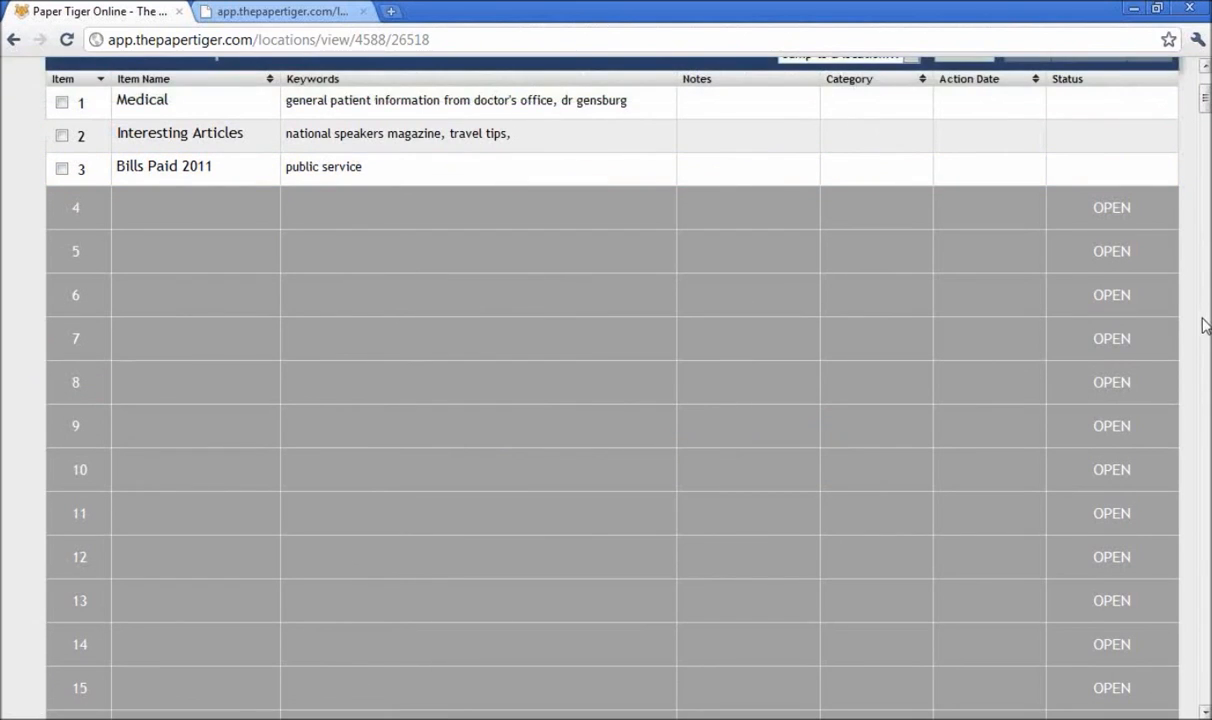
- Go to the Client location and start a new item with the client's first name and the keyword "speaking"
scroll(1144, 342, down, 5)
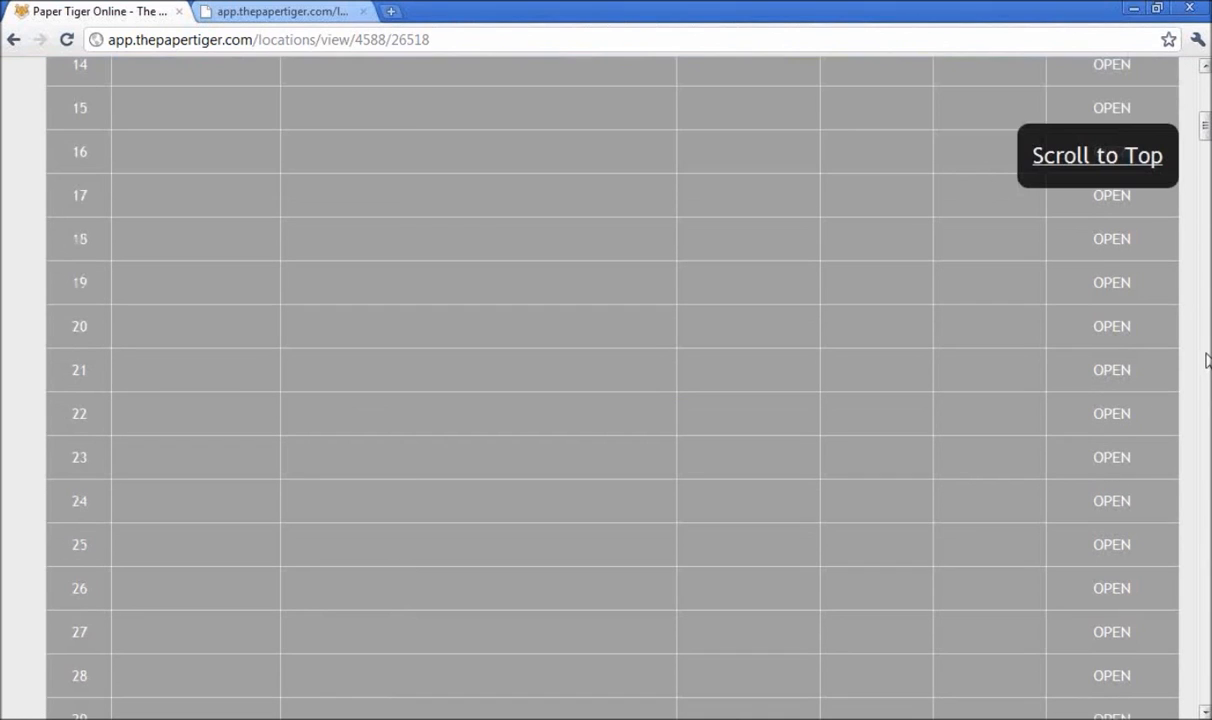
click(1062, 160)
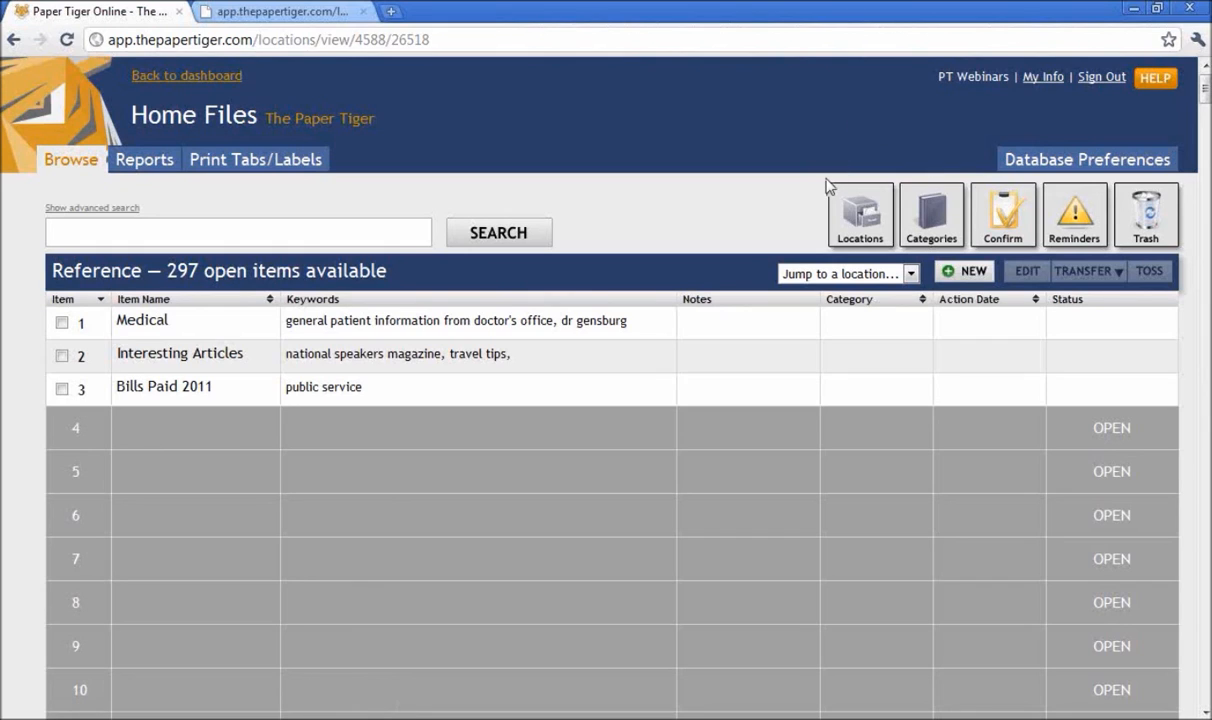
click(841, 272)
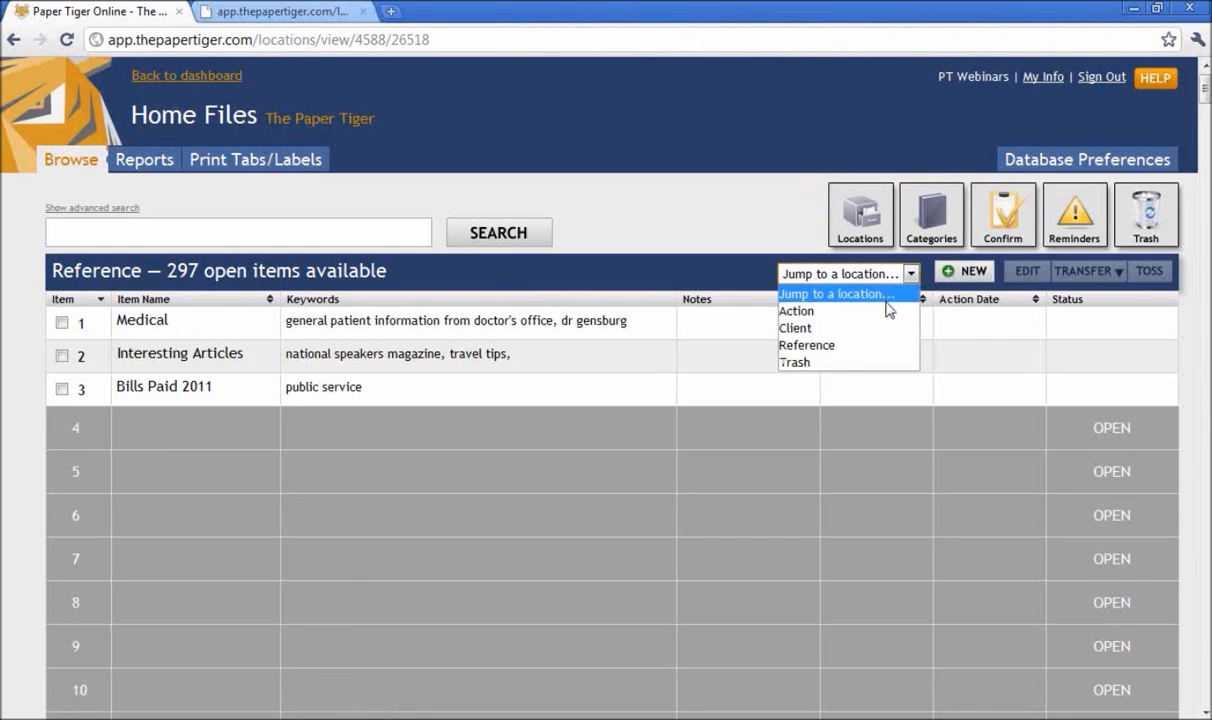
click(885, 328)
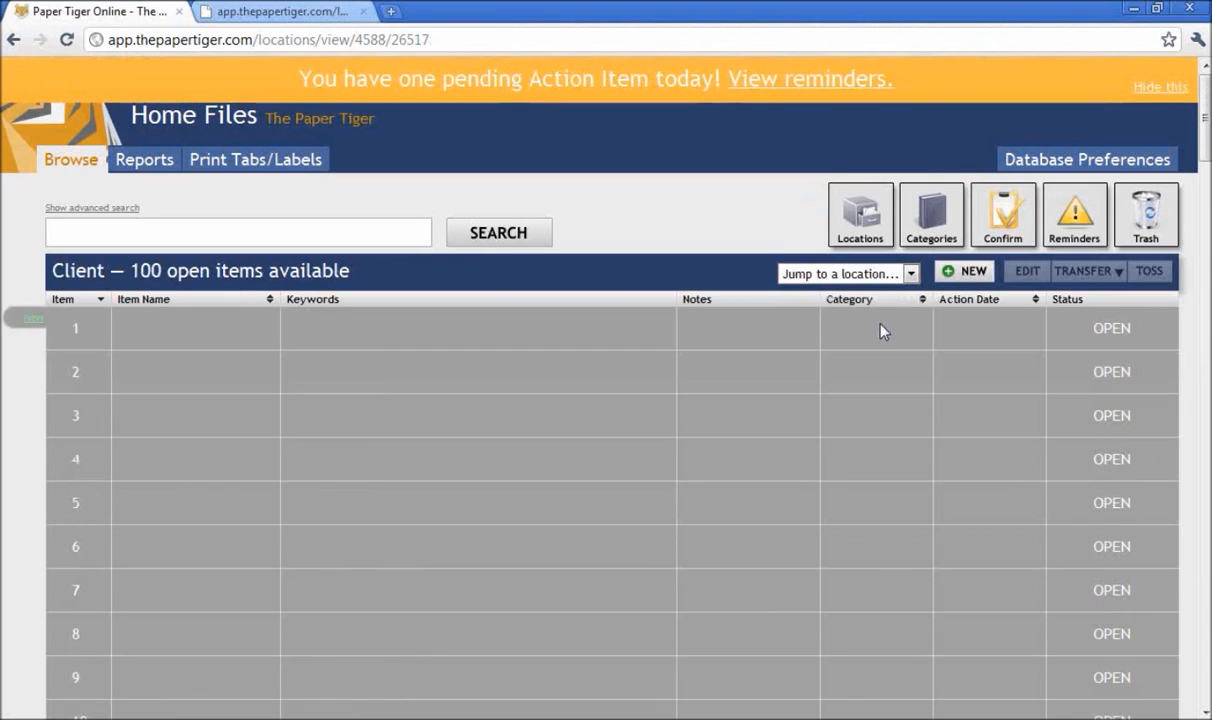
click(968, 273)
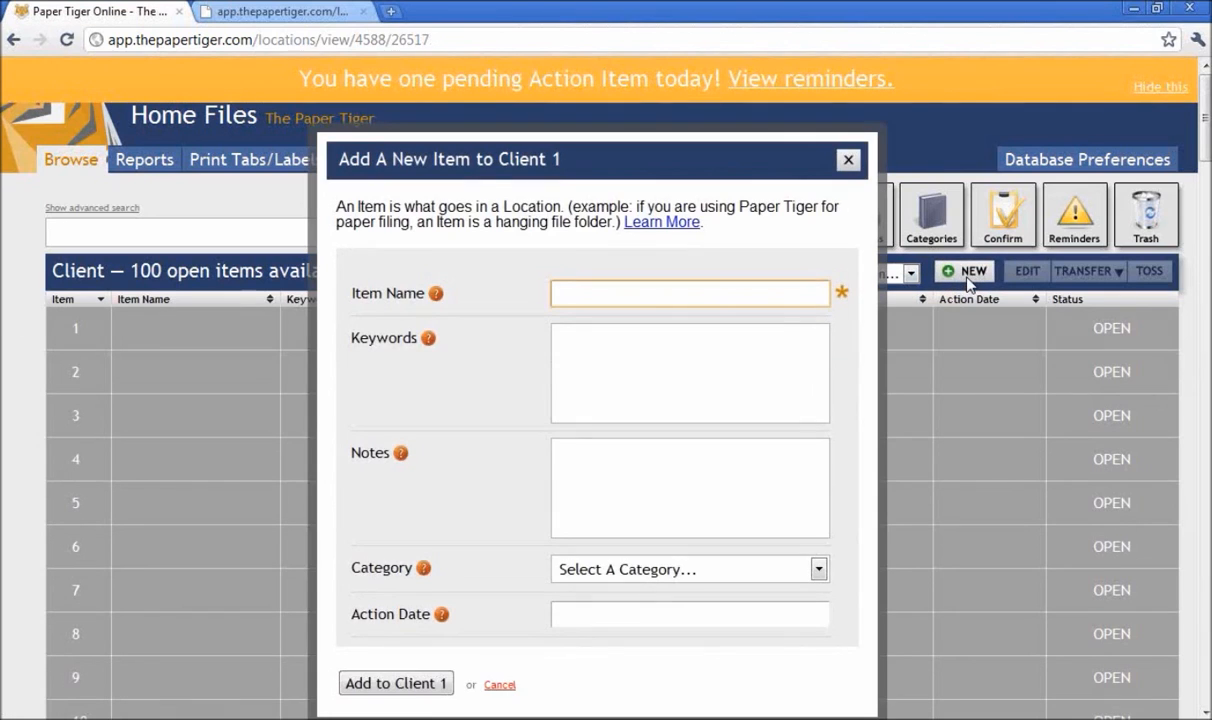
text(Agnes)
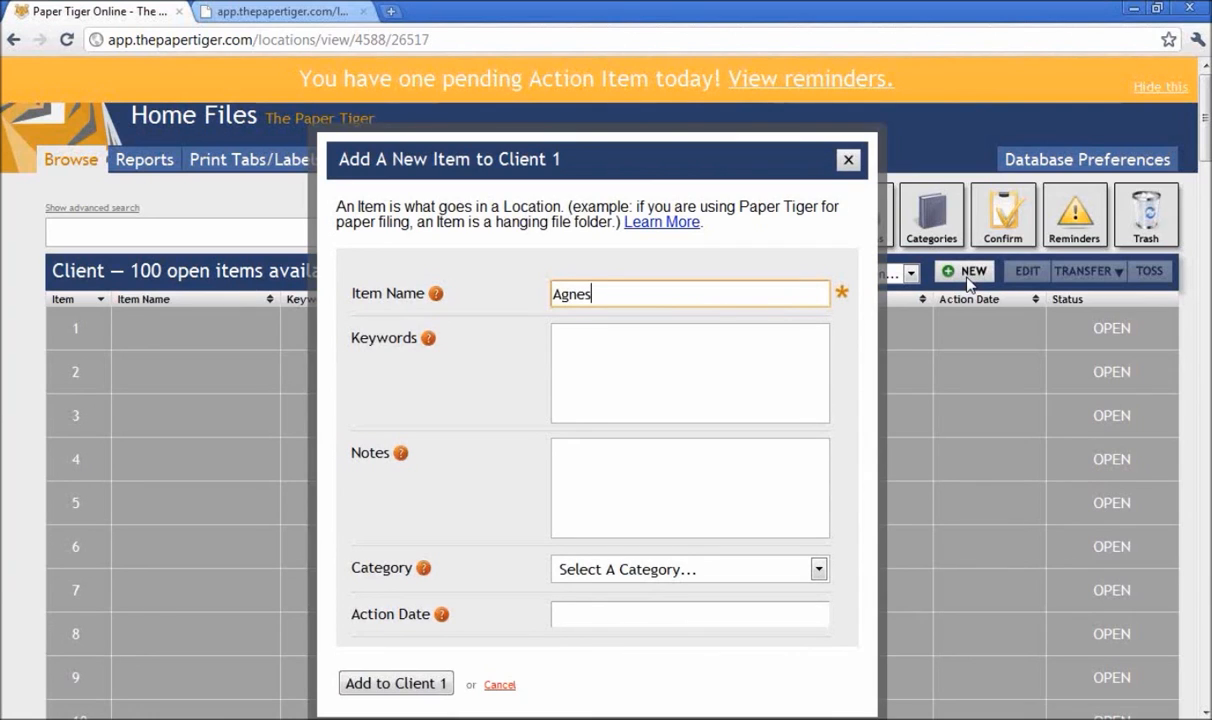
key(Tab)
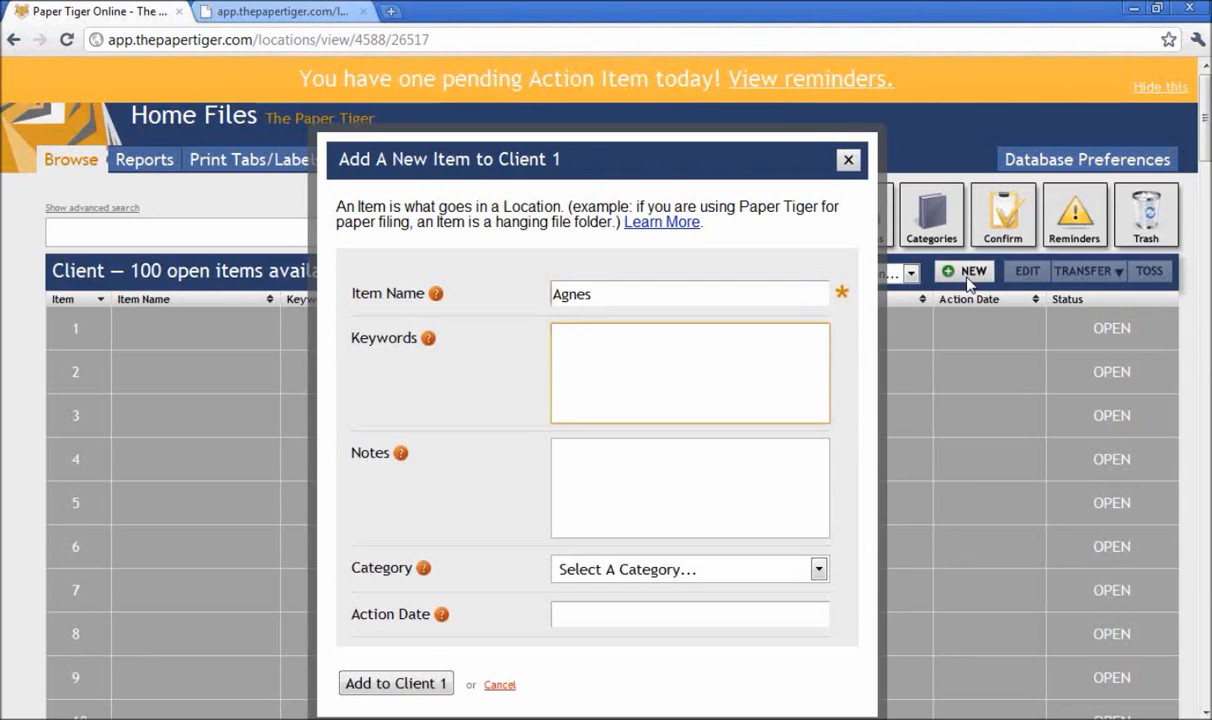
text(speaking)
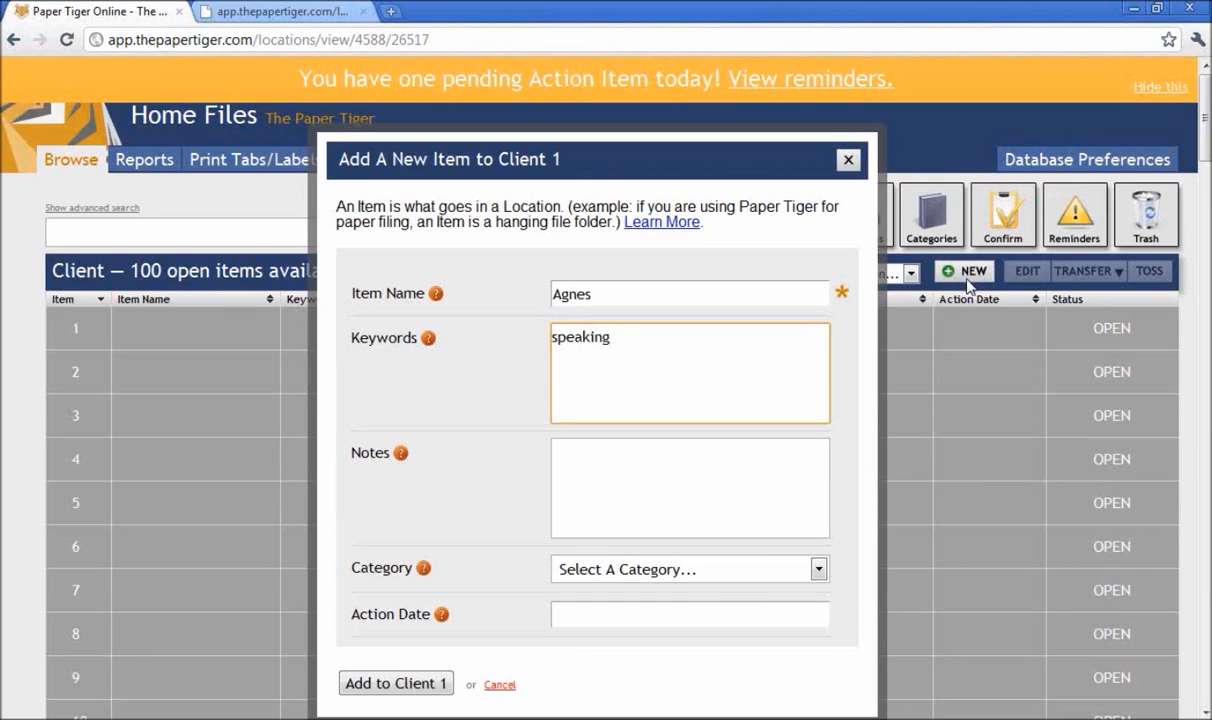
- Assign a new category named Speaking to the client item and add it to the Client location
click(720, 572)
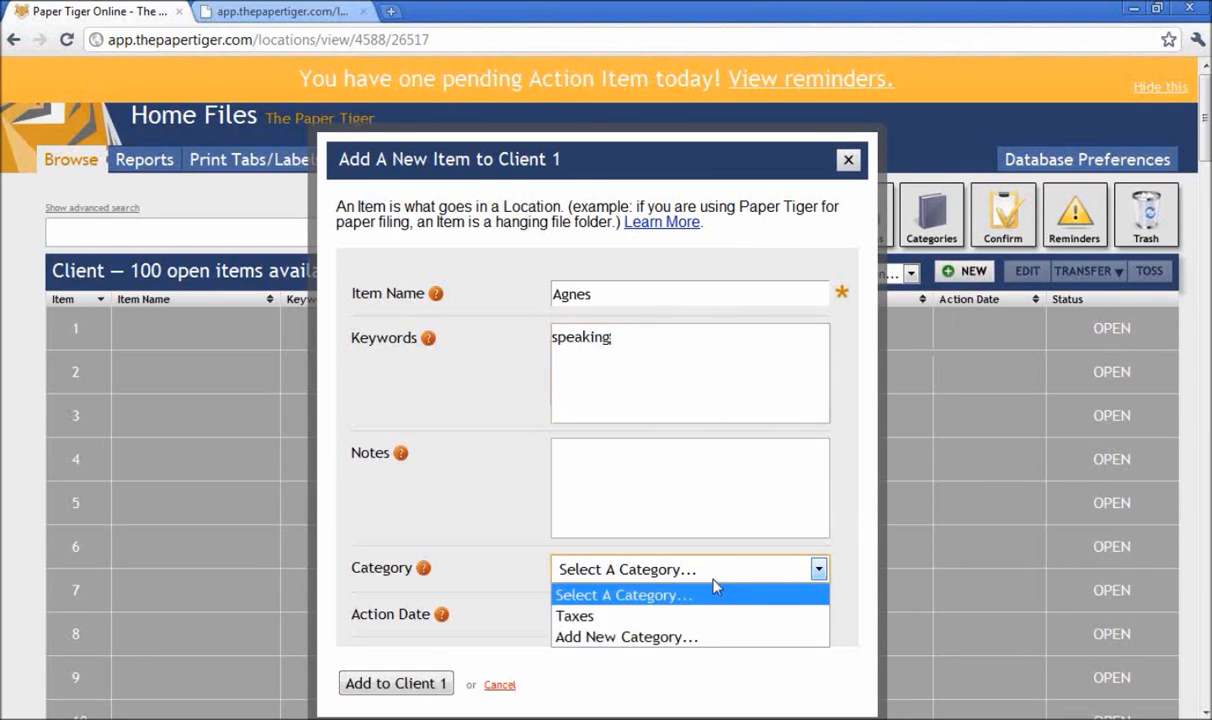
click(706, 643)
text(Spe)
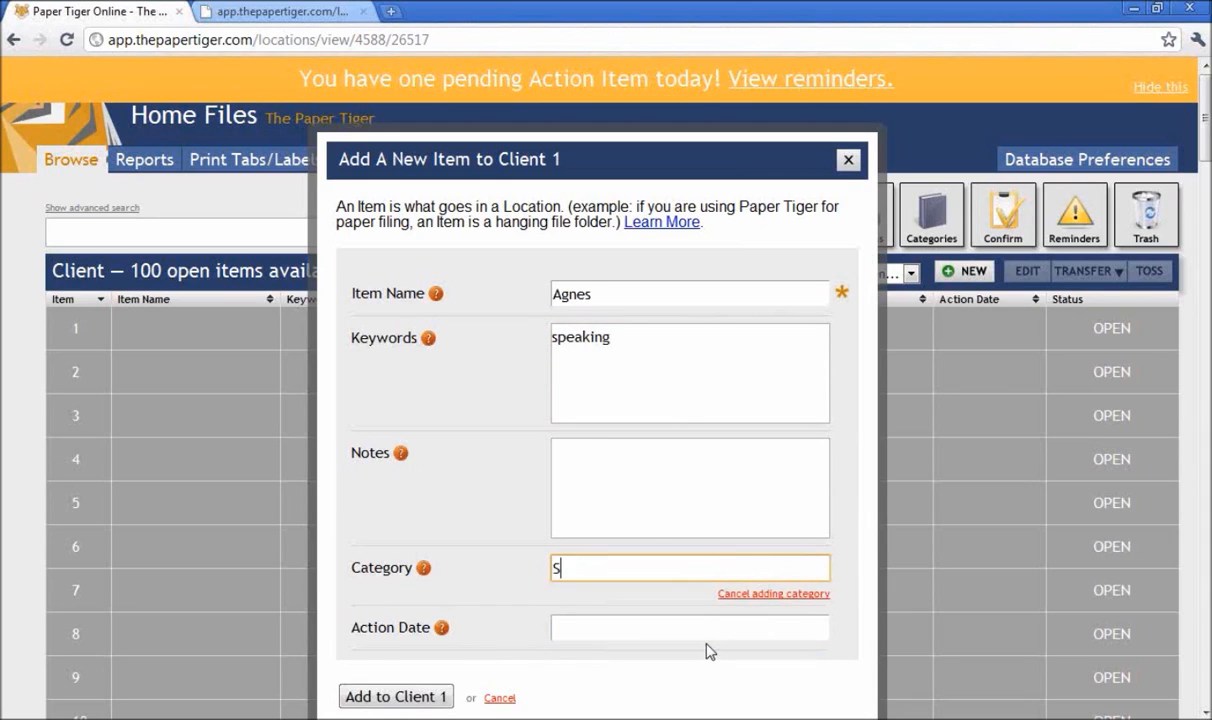
text(aking)
click(414, 700)
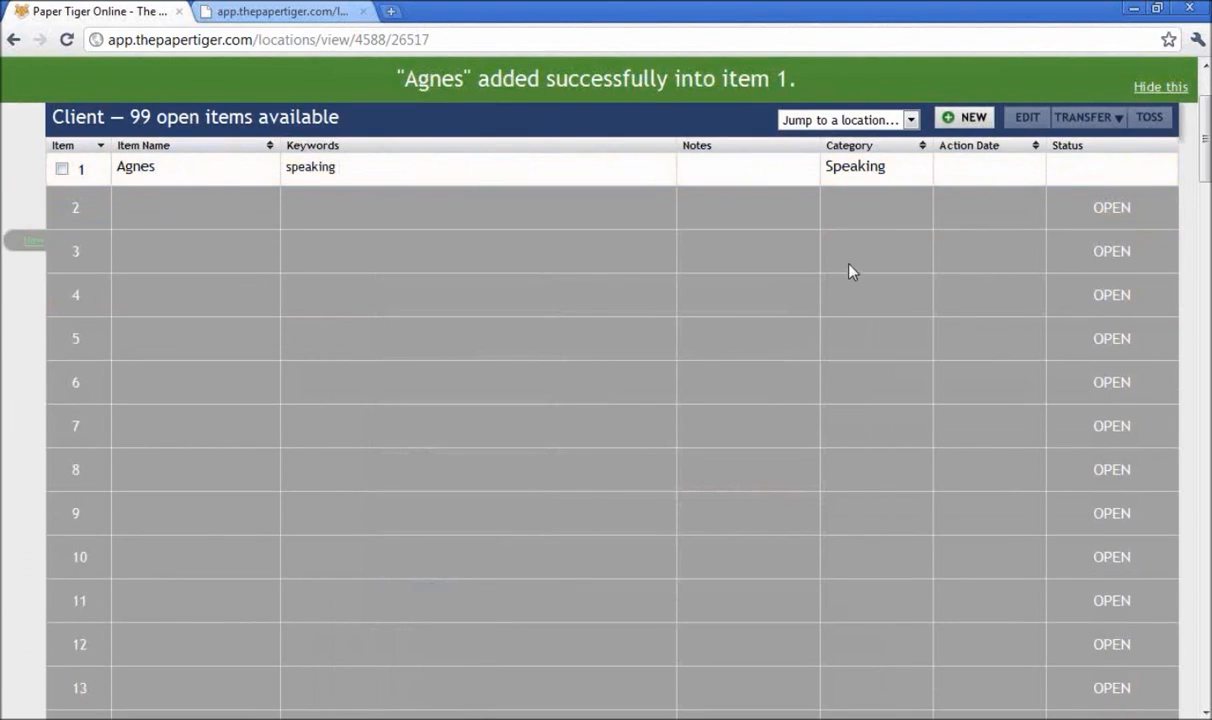
- Add a Client item named City of Denver with a new category named Training, and dismiss the notification
click(968, 120)
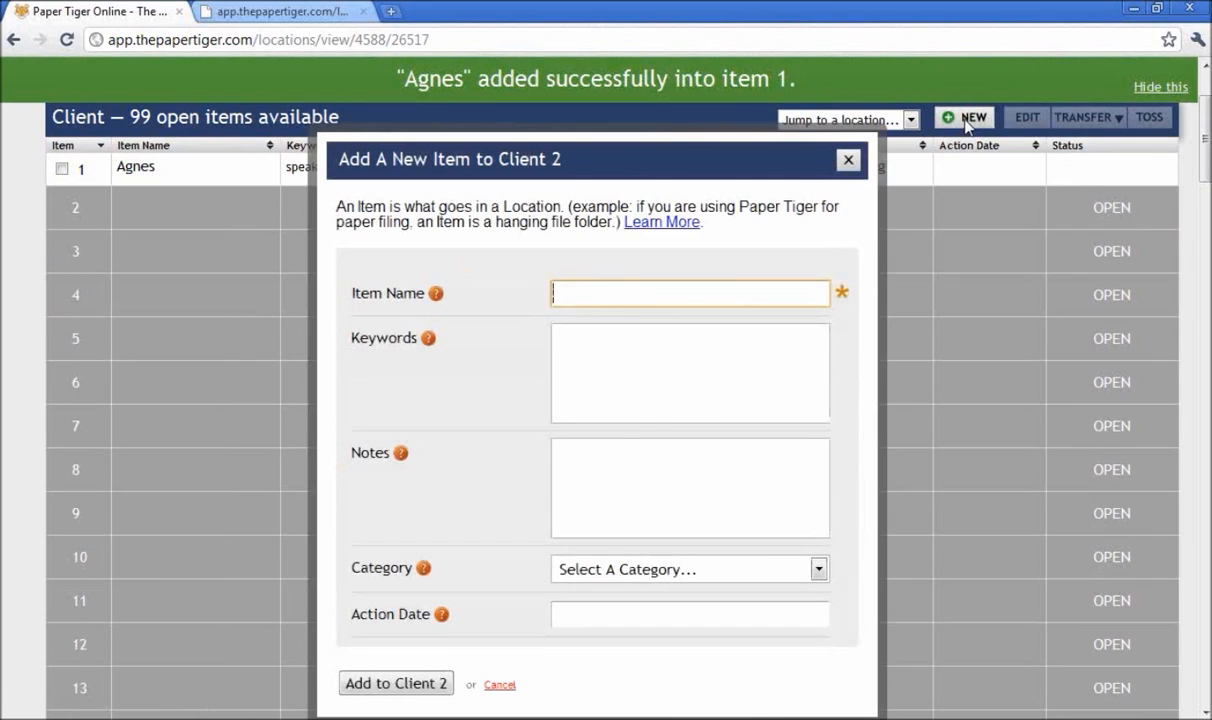
text(City of Denver)
key(Tab)
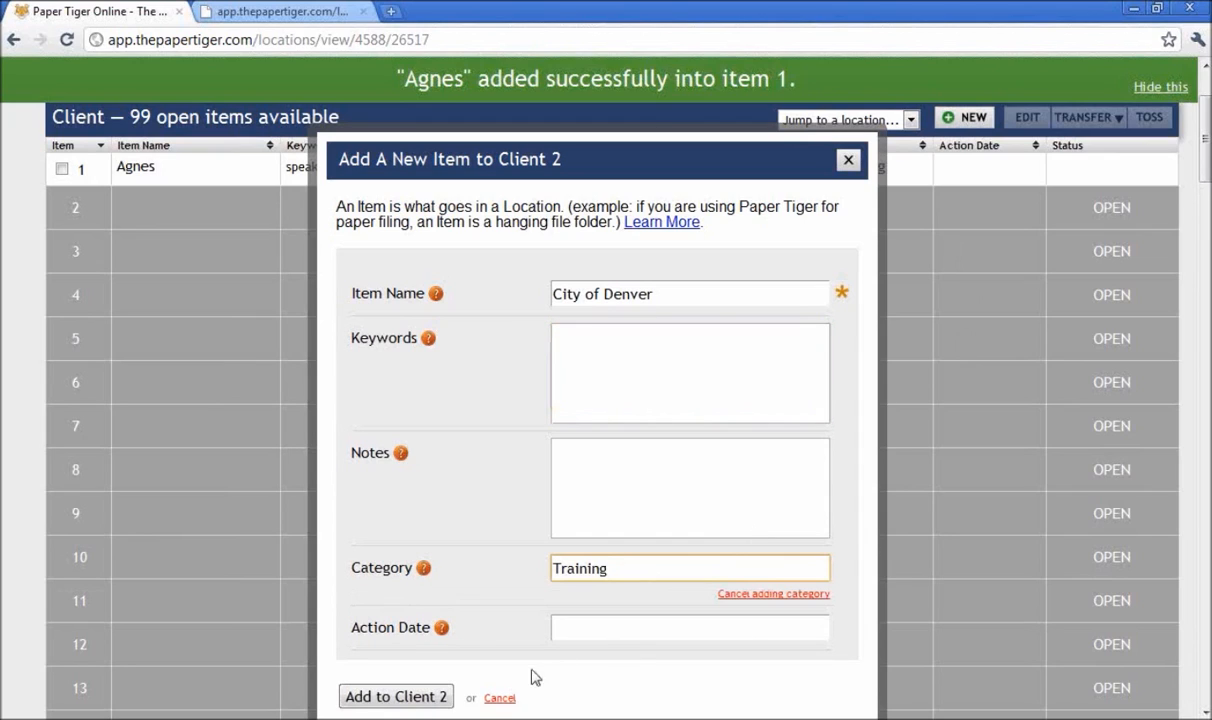
click(418, 700)
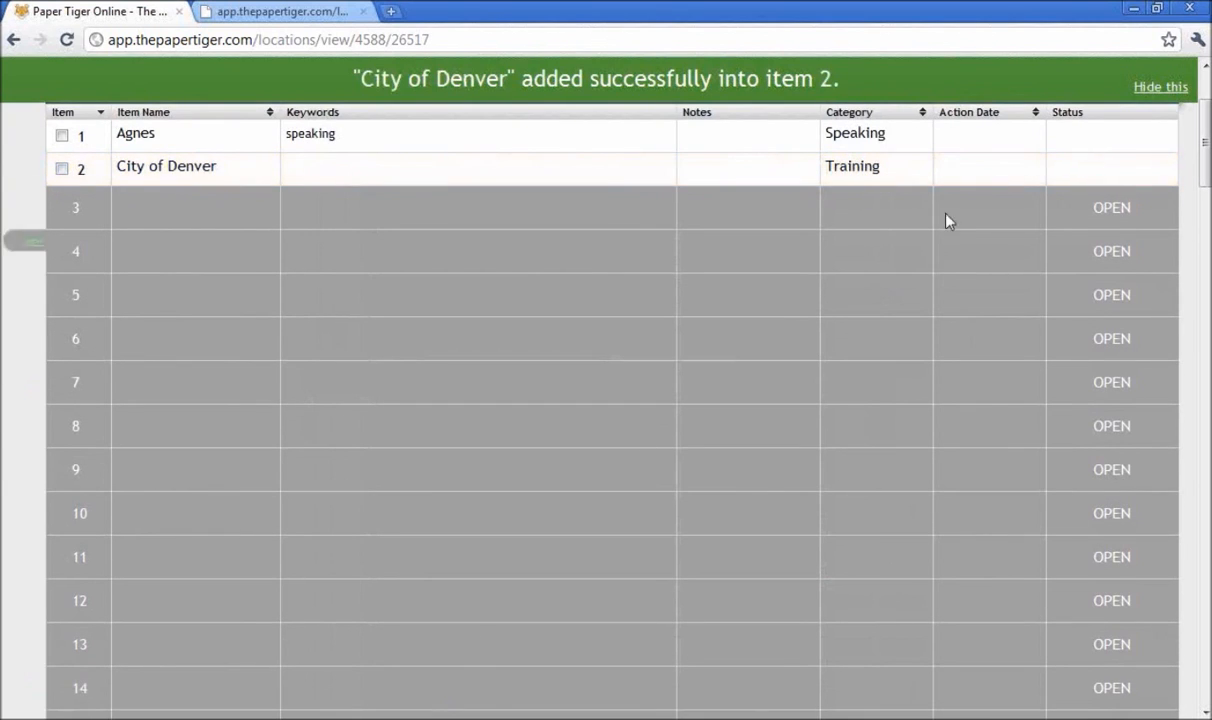
click(1148, 90)
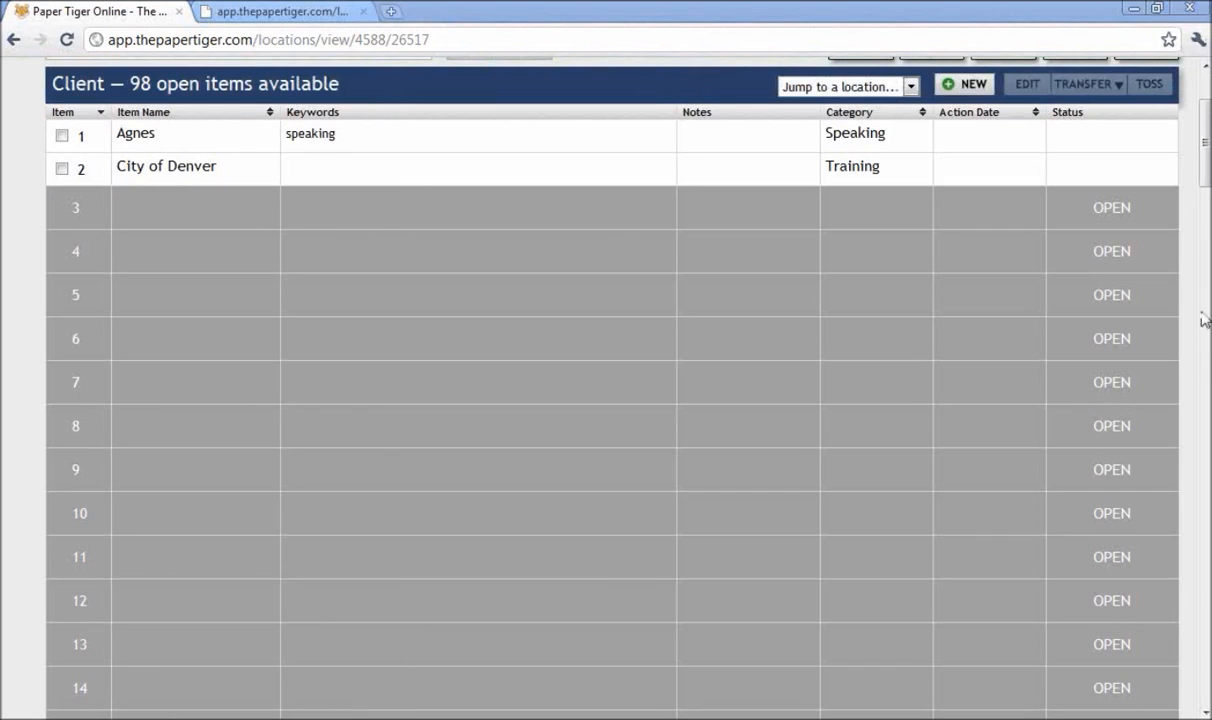
- Start a new Client item named with the client's first name and give it a new category named Paper Tiger Consulting
click(1204, 92)
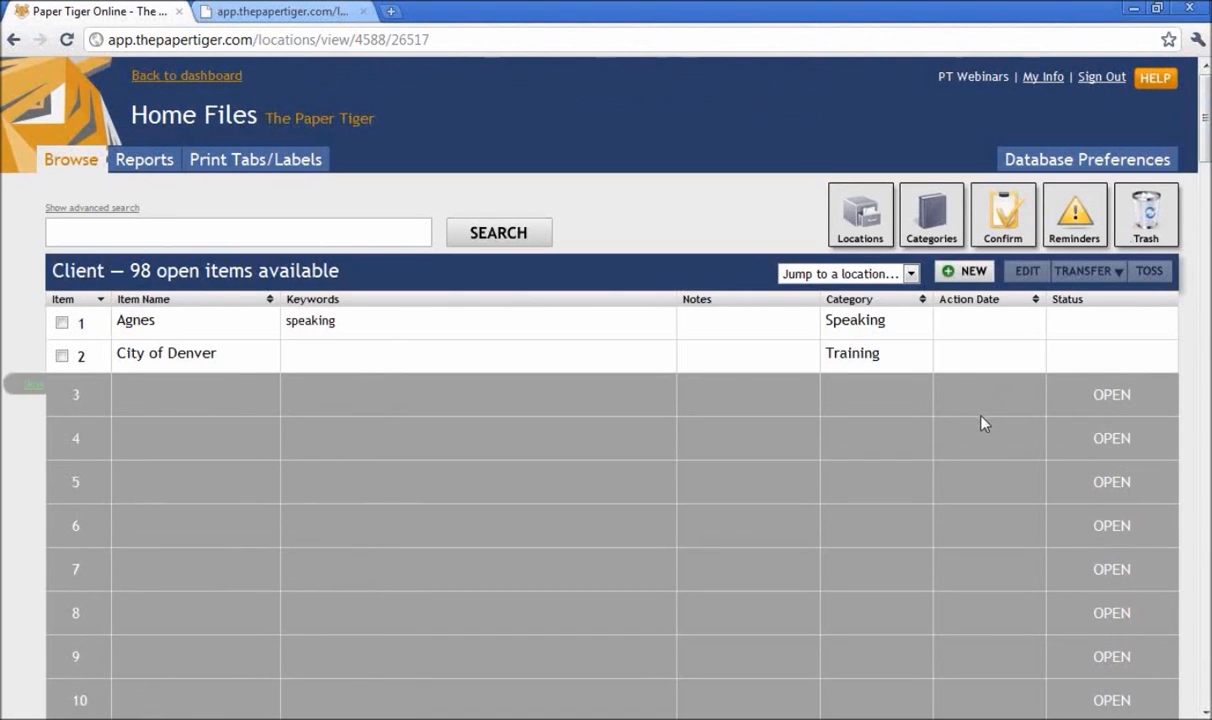
click(968, 272)
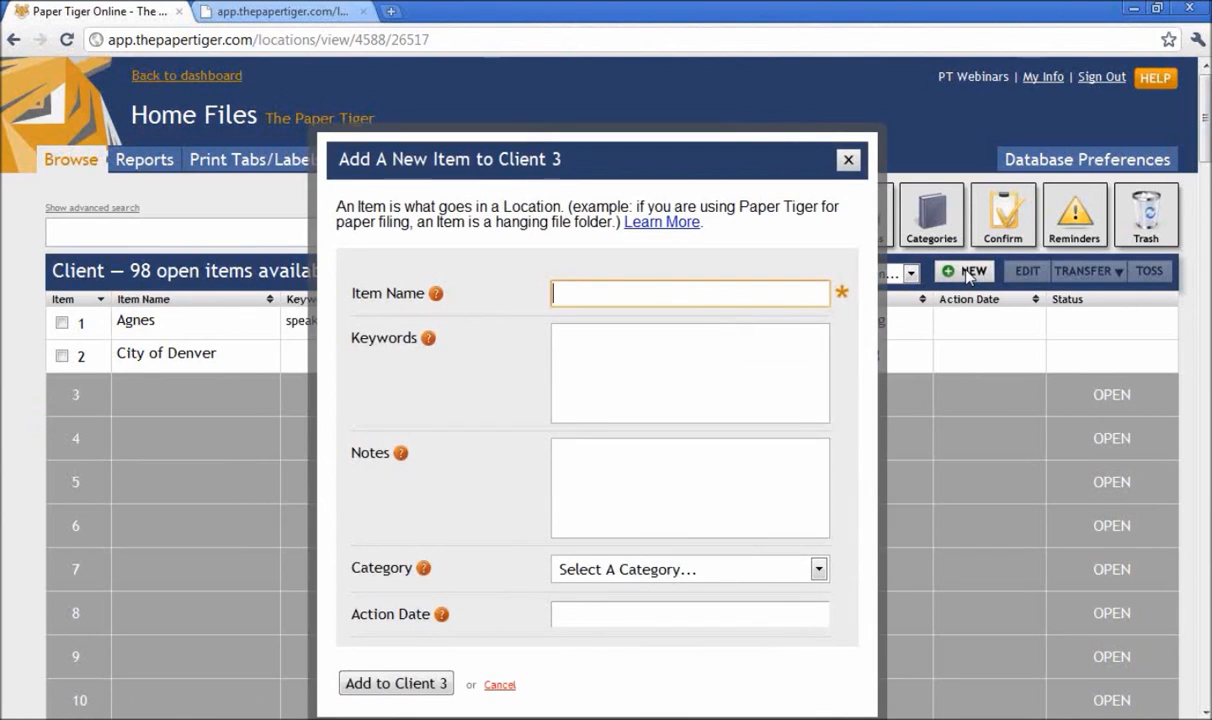
text(Cindy)
click(773, 569)
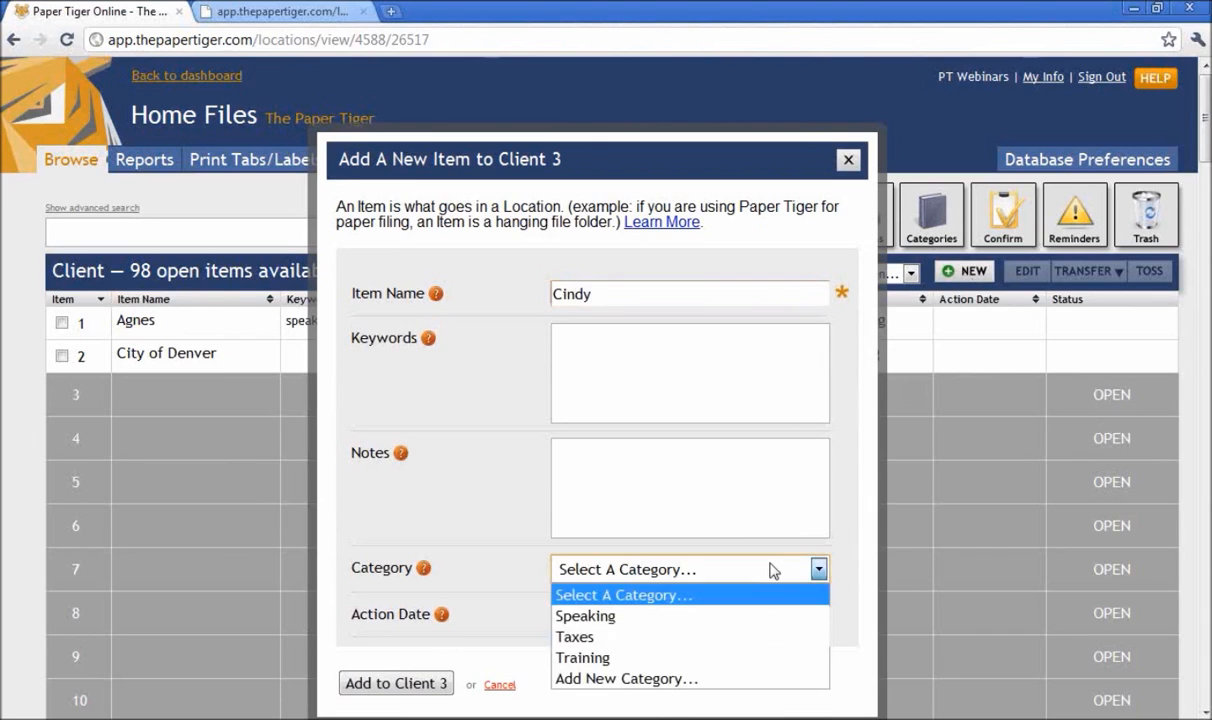
click(720, 680)
text(Paper)
text(T)
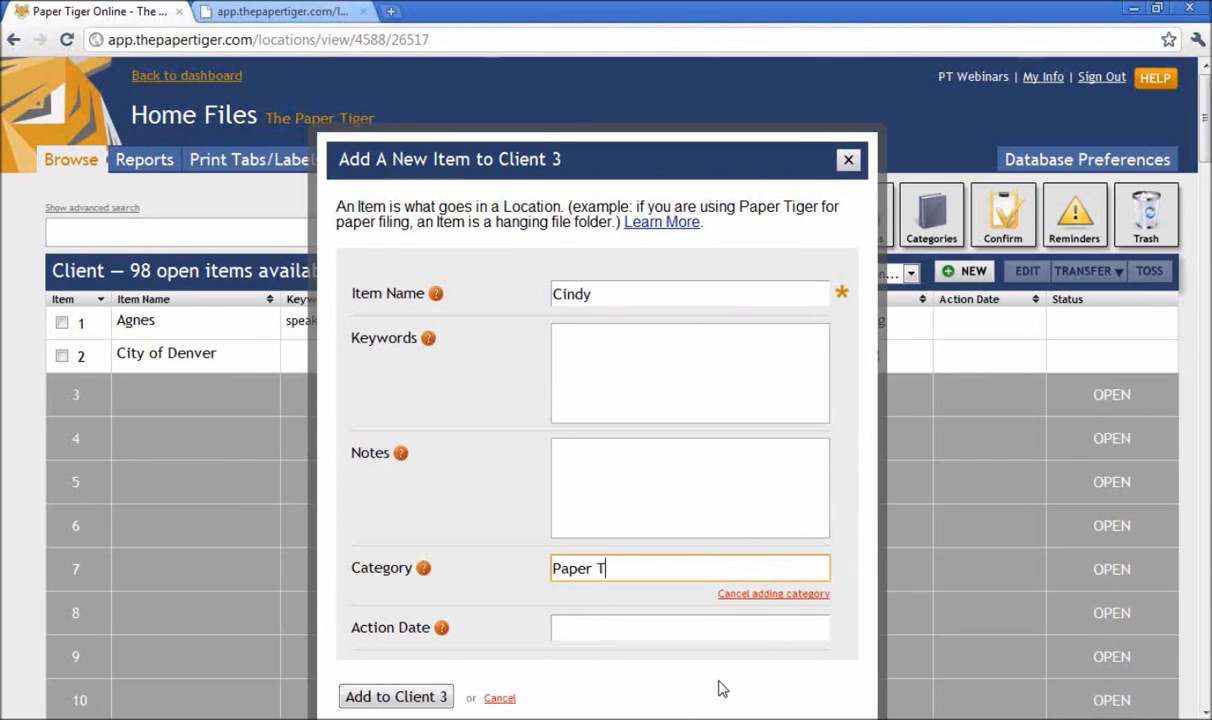
text(iger Consulting)
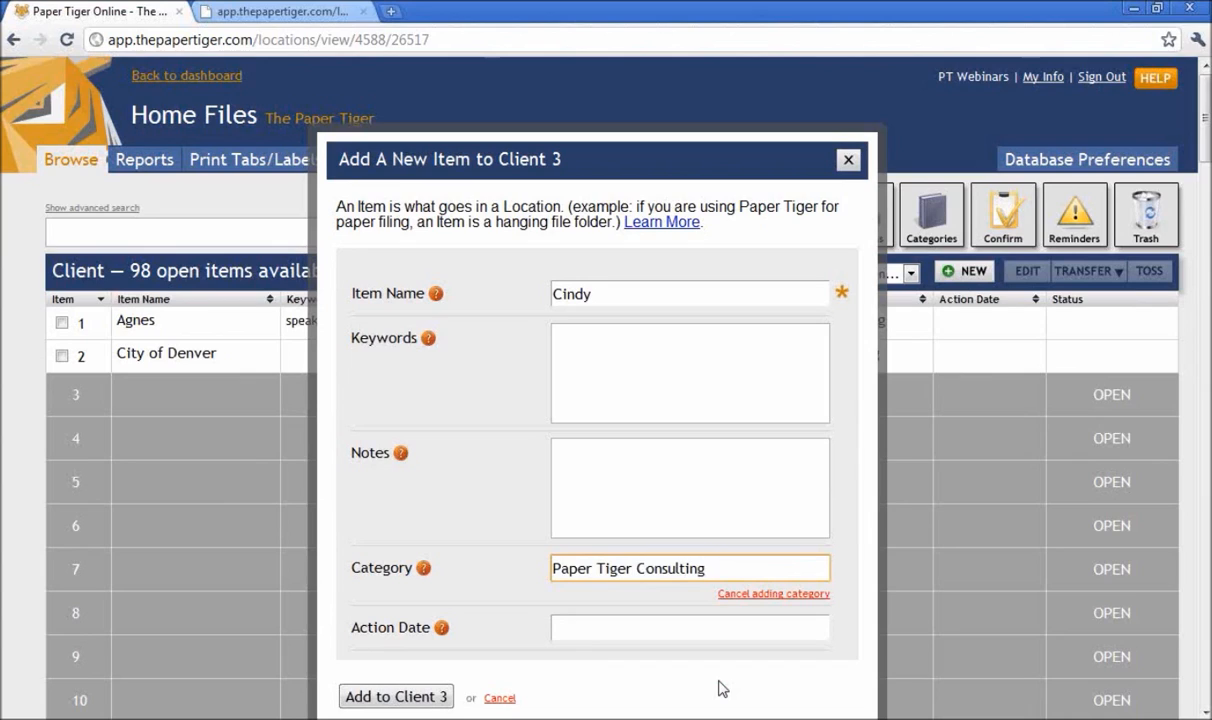
- Enter the client item's notes as "currently using desktop version, would like to use Online version after tax season, accountant"
click(694, 523)
text(currently using desktop version)
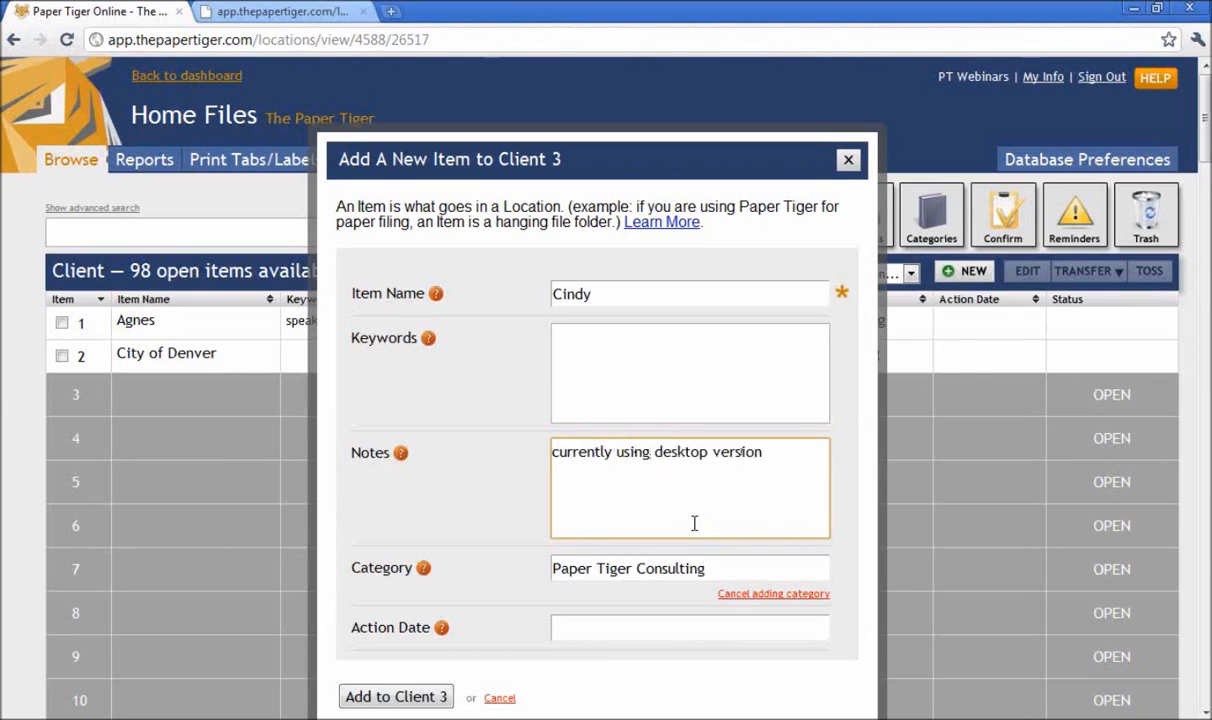
text(, would like to y)
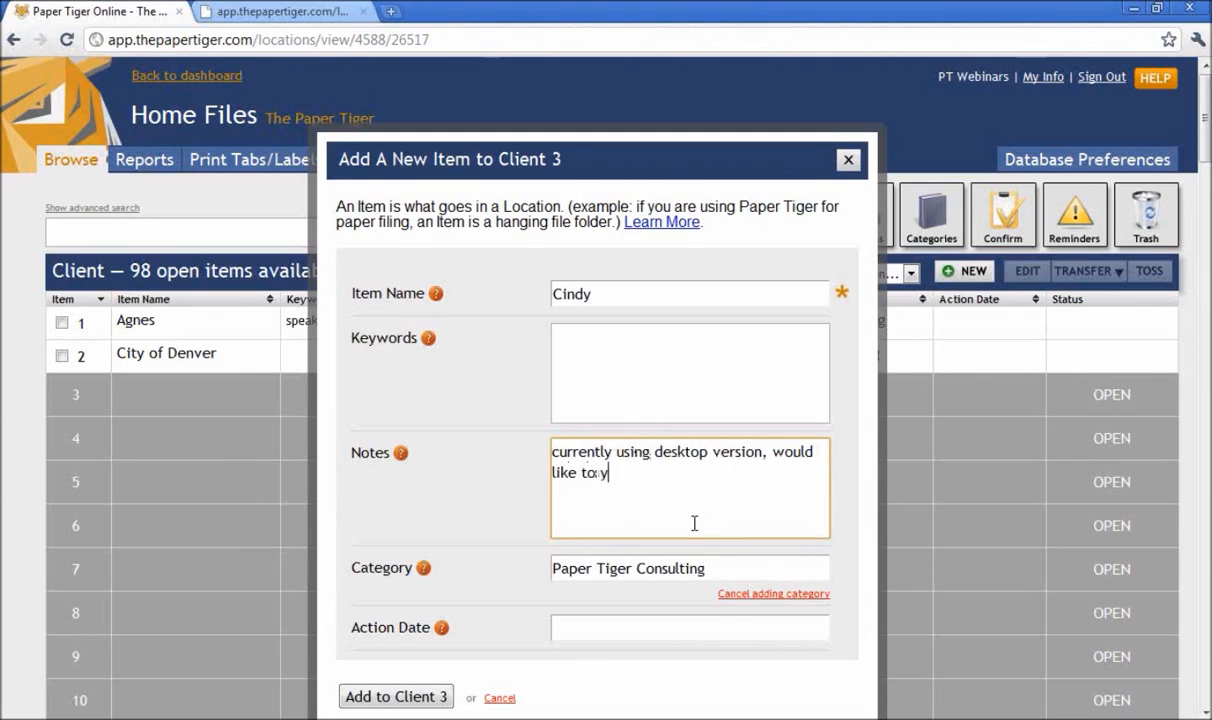
key(BackSpace)
text(use Online version)
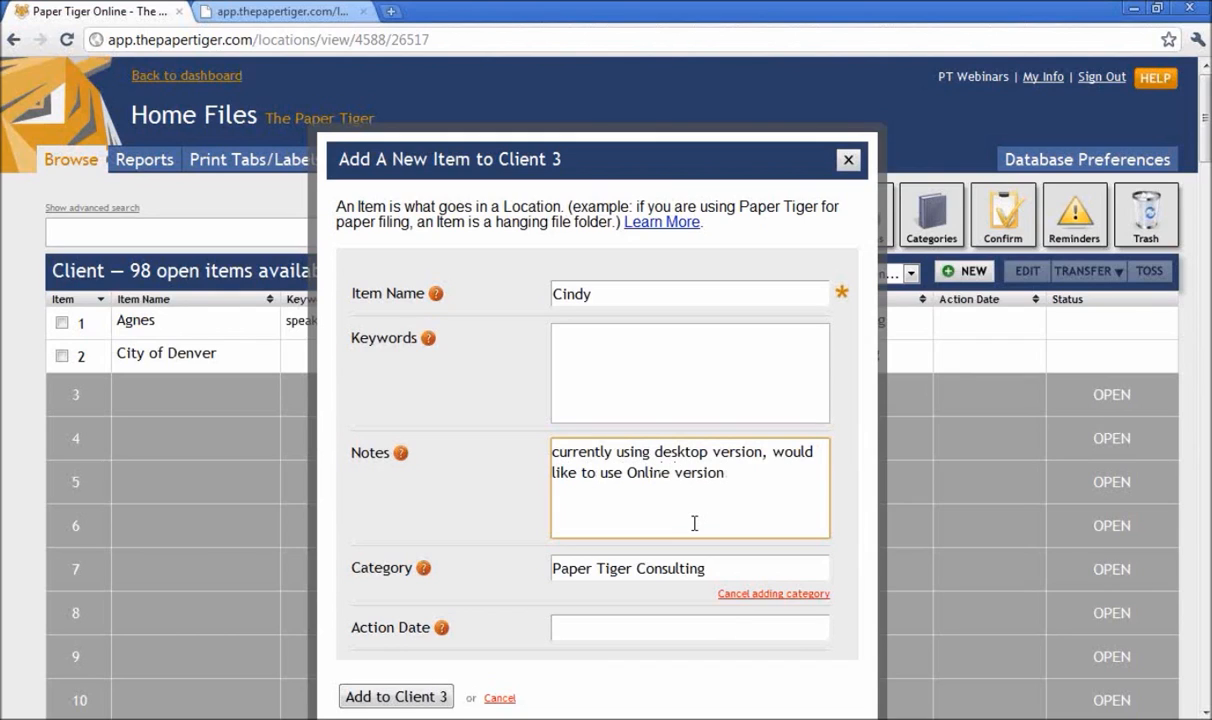
text( after tax season)
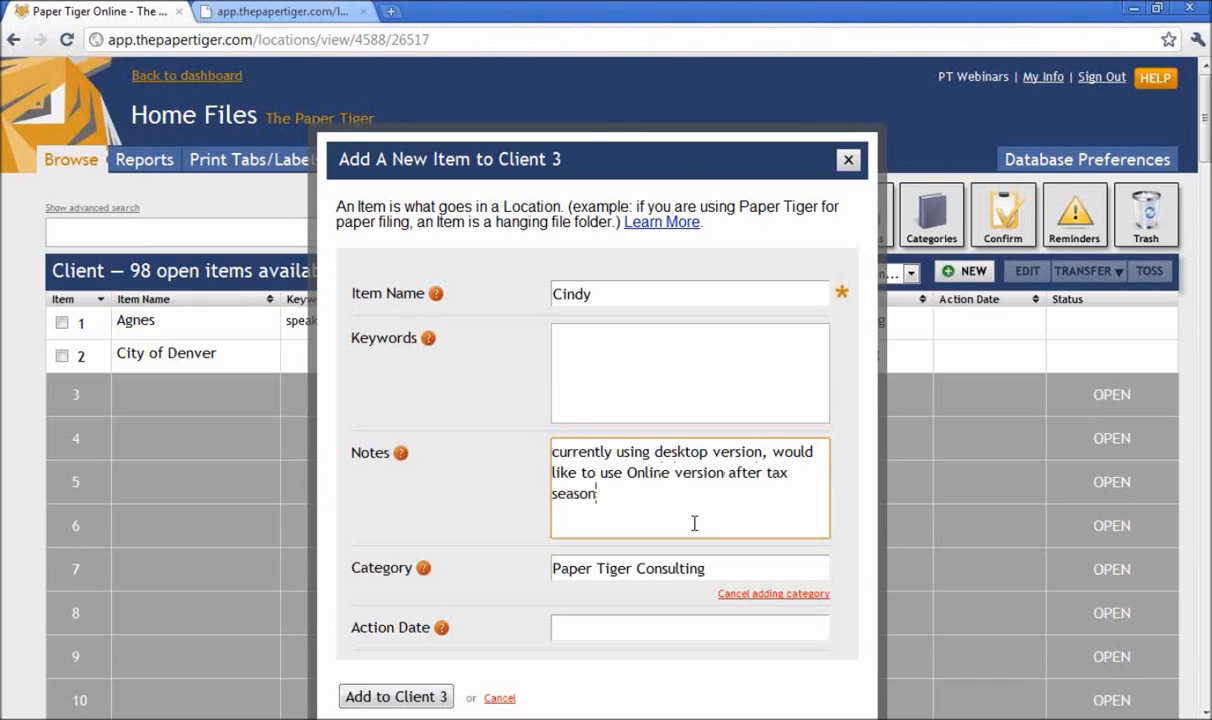
text(, accountant)
- Set the client item's action date to 04/20/2011, add it to the Client location and dismiss the notification
click(663, 627)
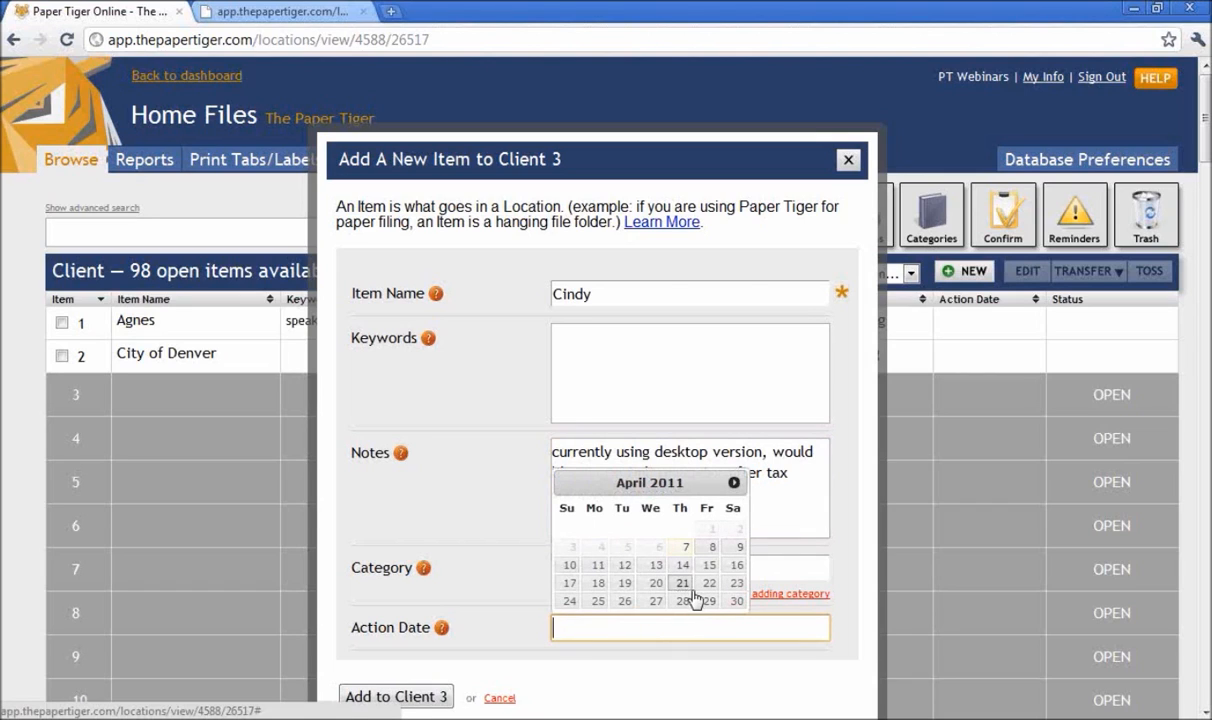
click(657, 585)
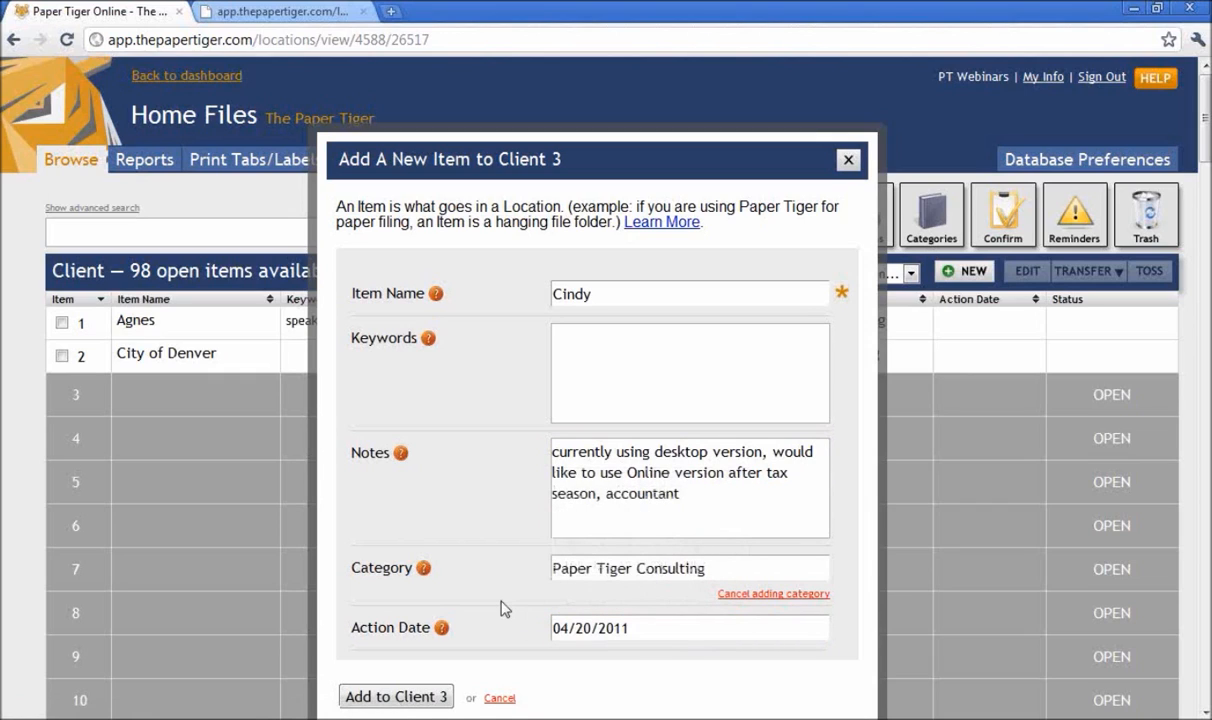
click(433, 698)
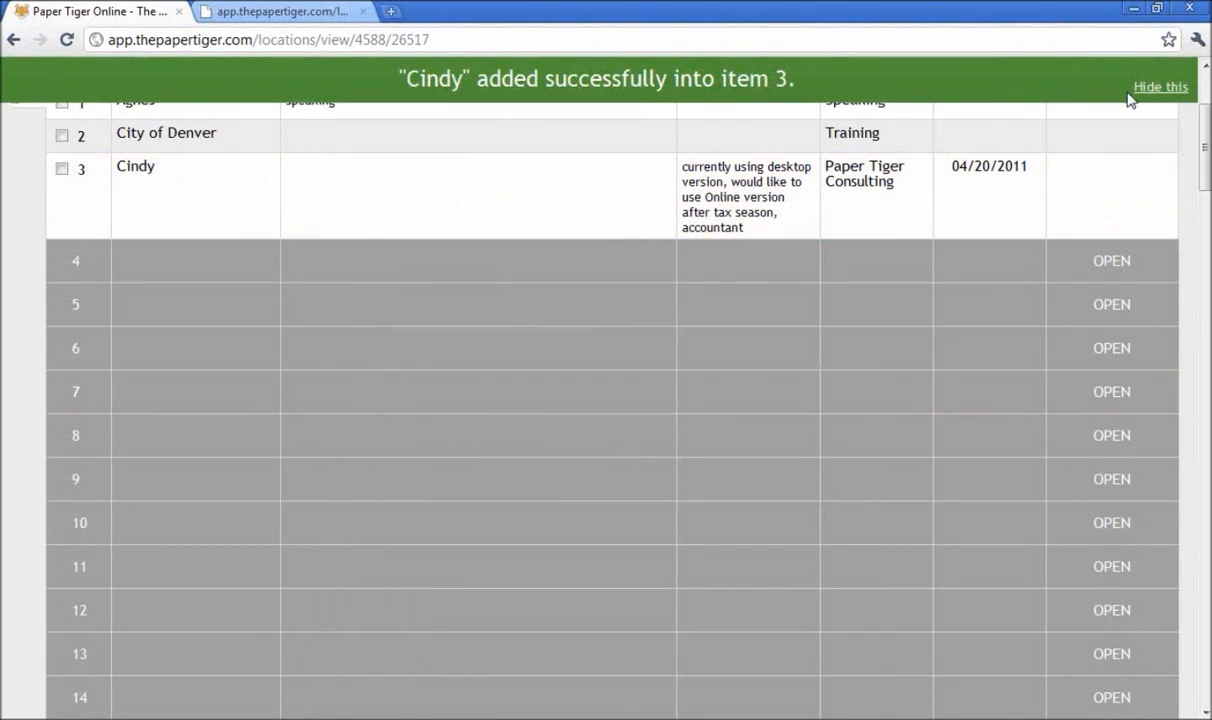
click(1145, 90)
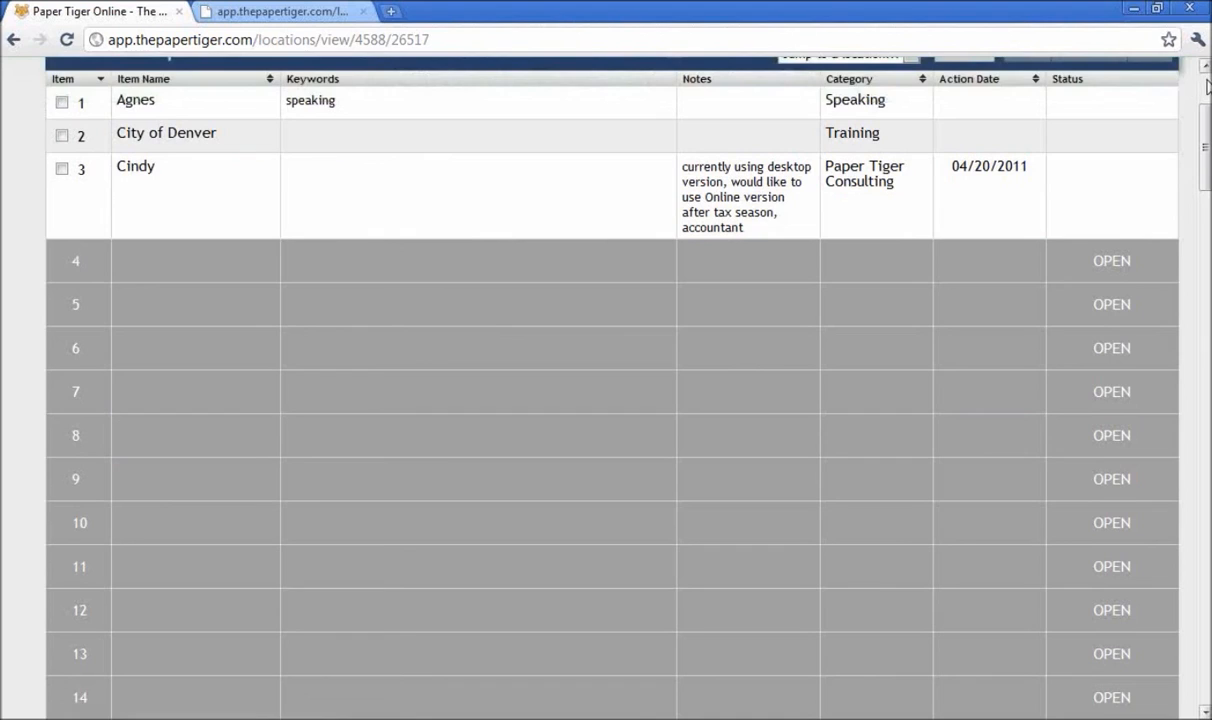
- Generate an Item List Report covering the Action, Client and Reference locations, sorted by item name
scroll(1207, 90, up, 2)
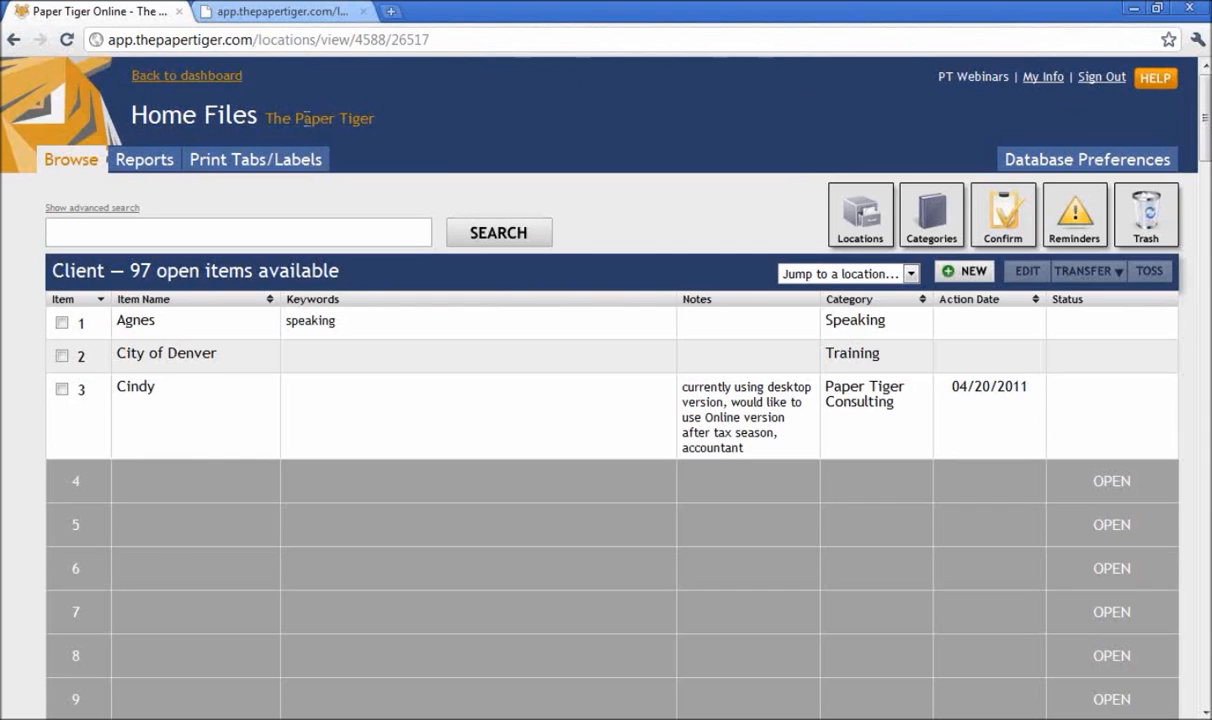
click(140, 166)
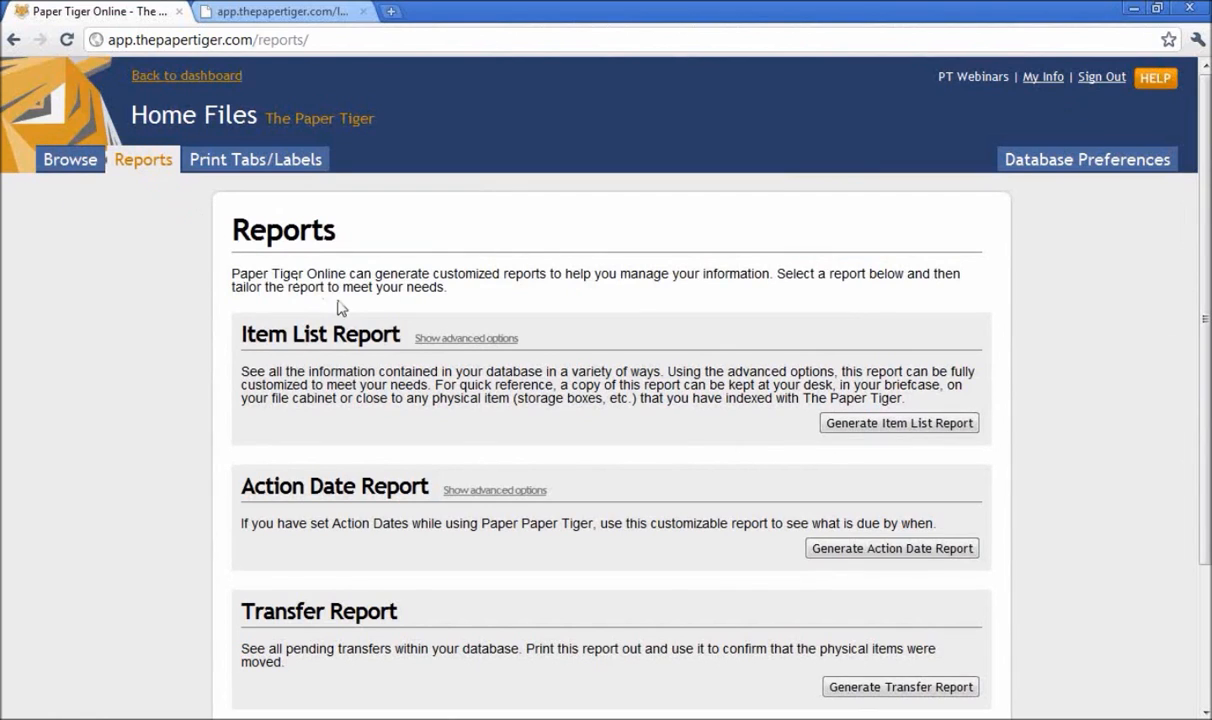
click(428, 339)
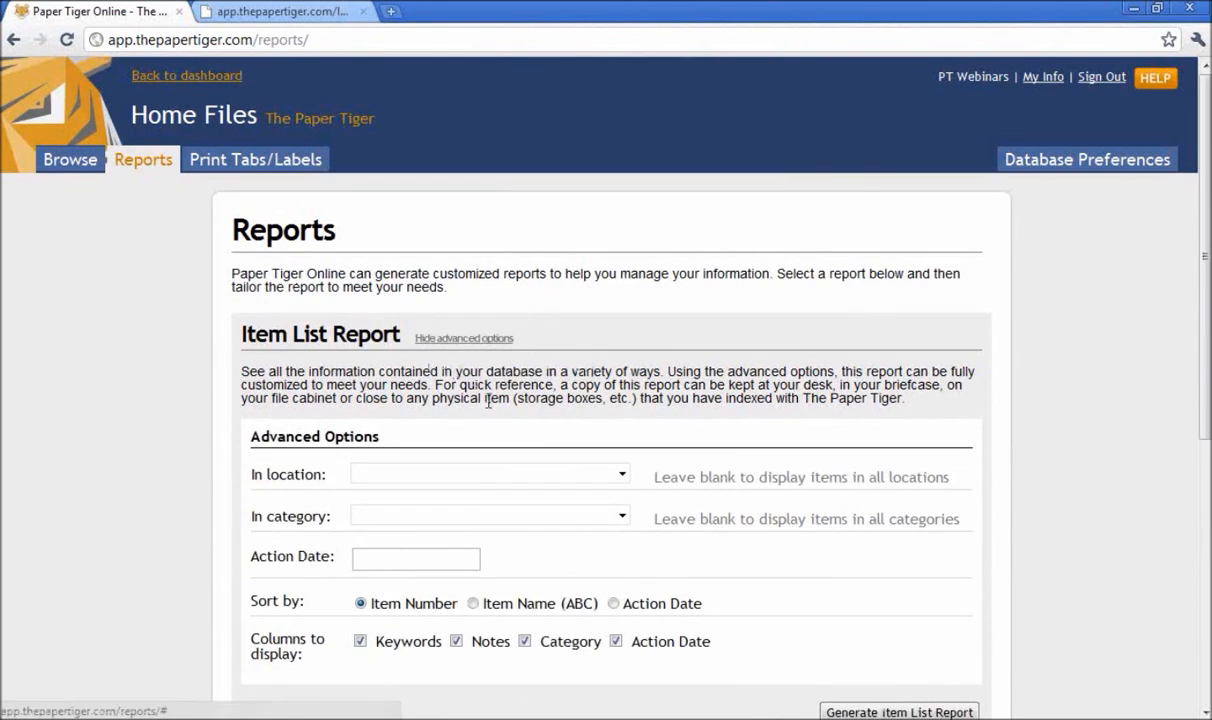
click(622, 475)
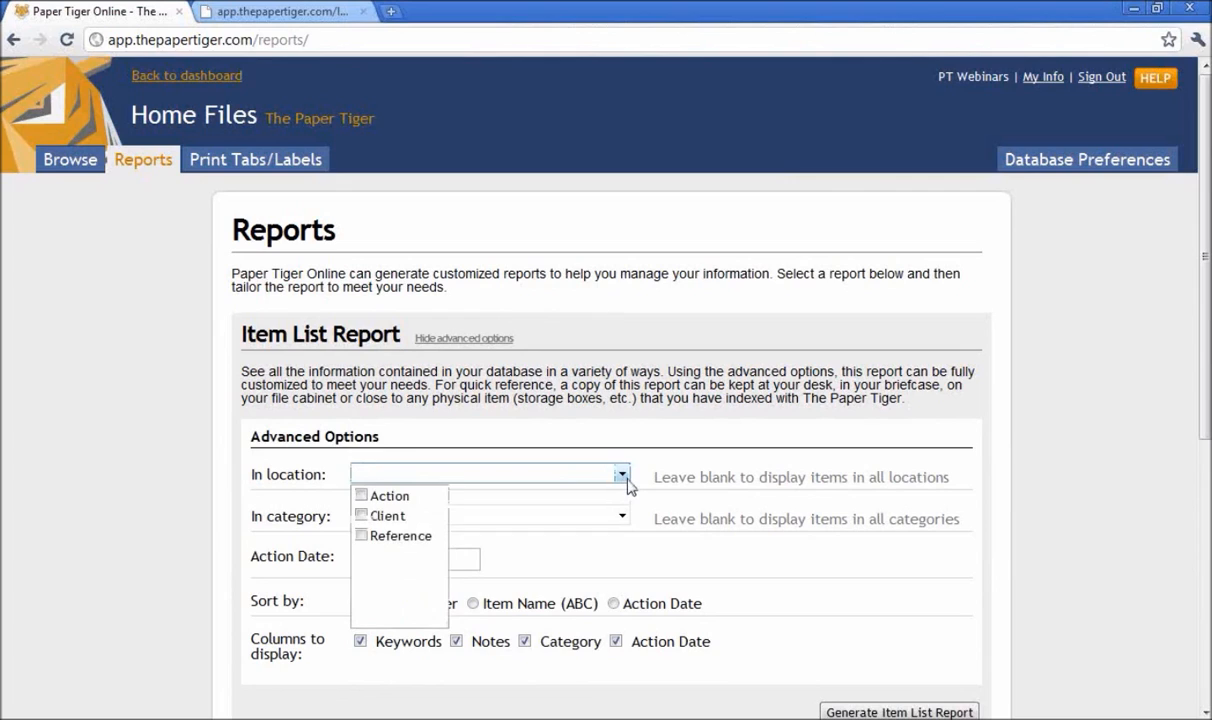
click(363, 495)
click(363, 515)
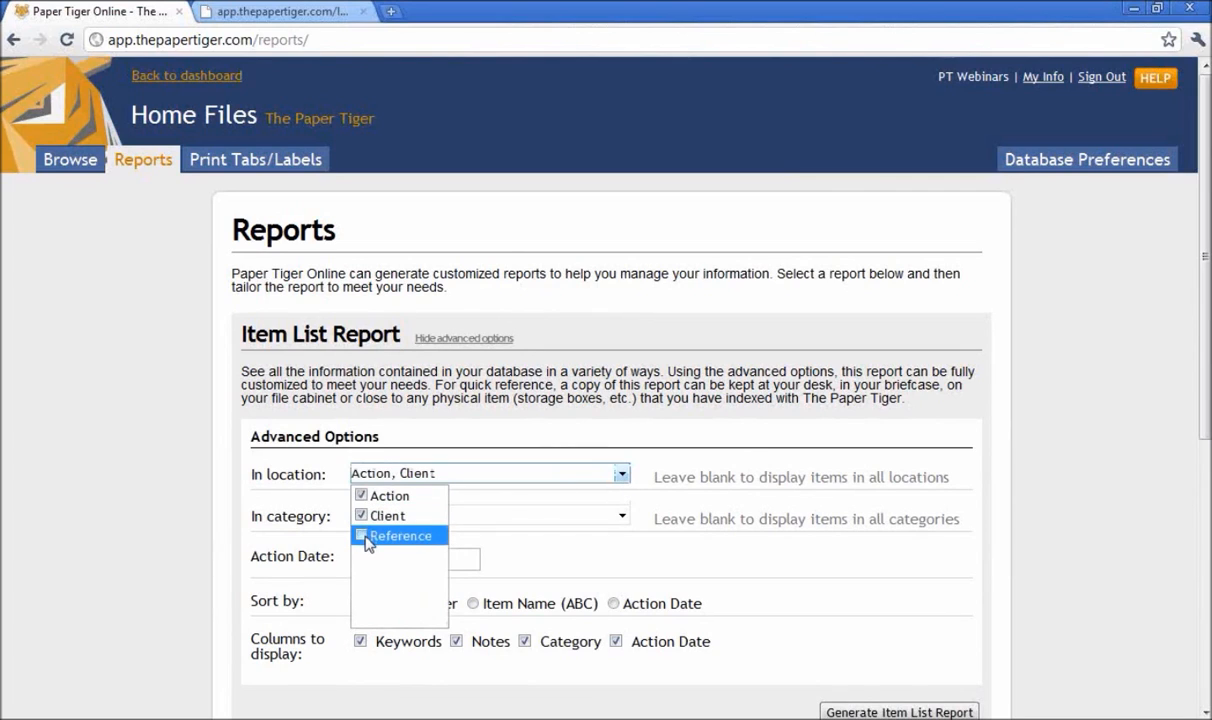
click(372, 540)
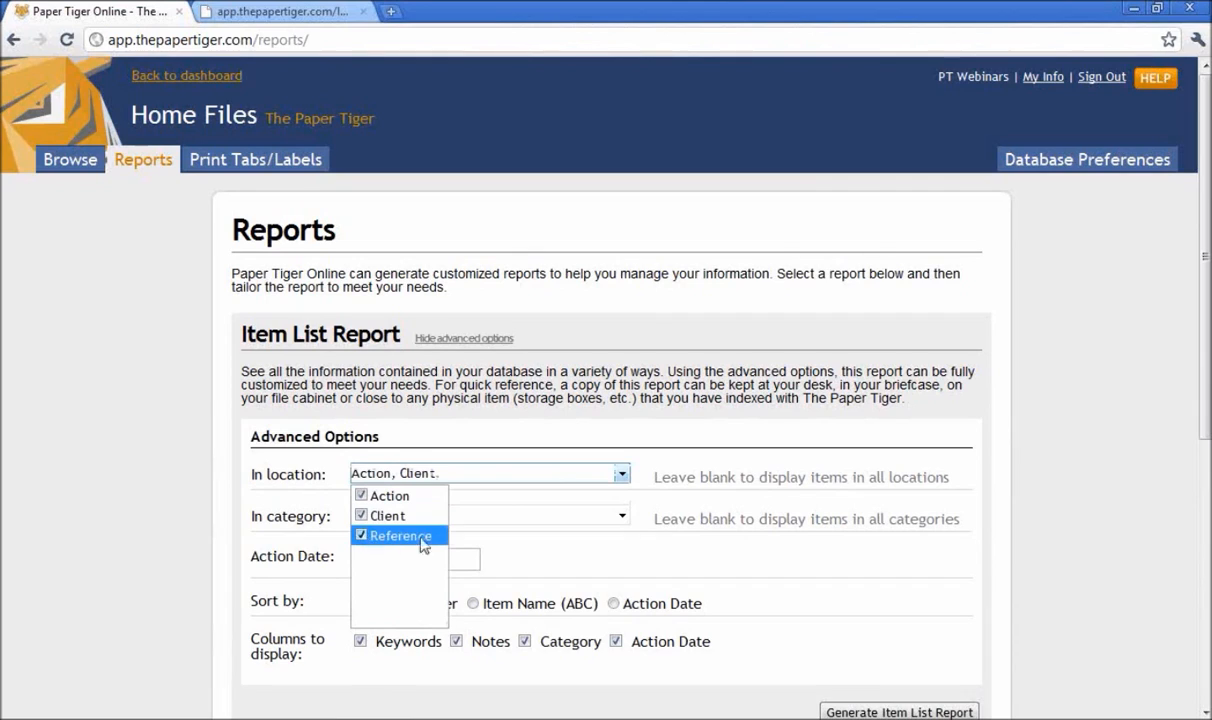
click(511, 567)
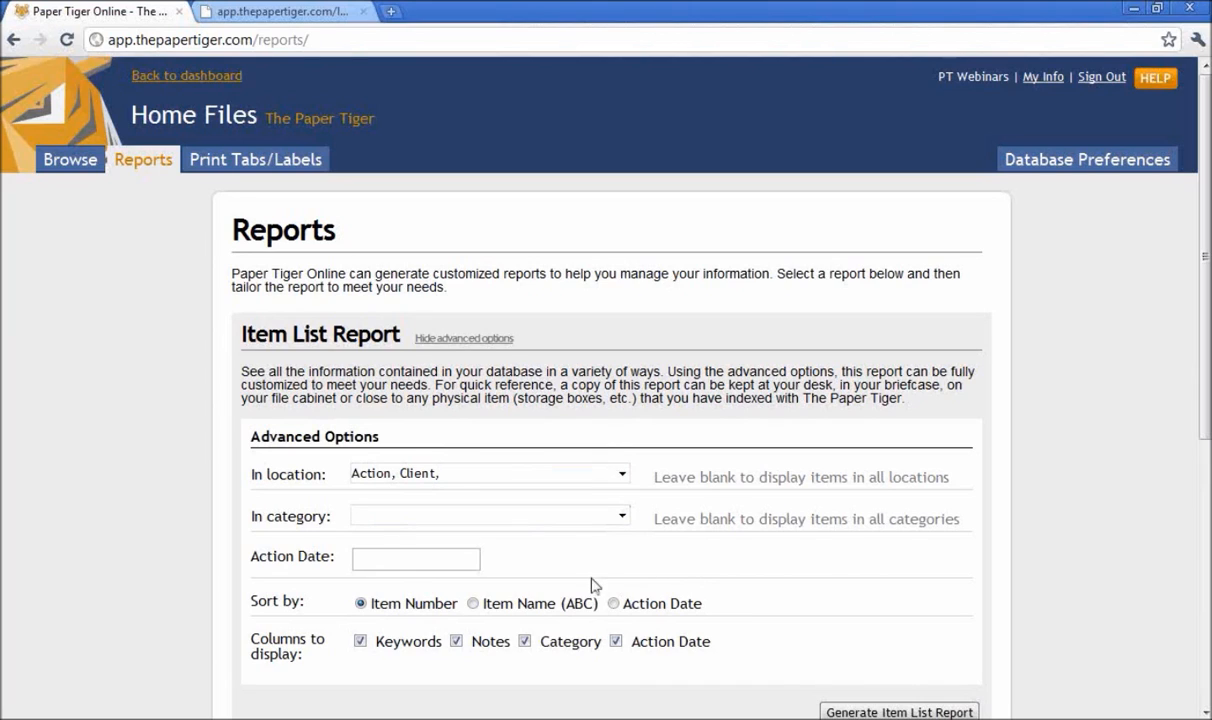
click(473, 604)
click(838, 712)
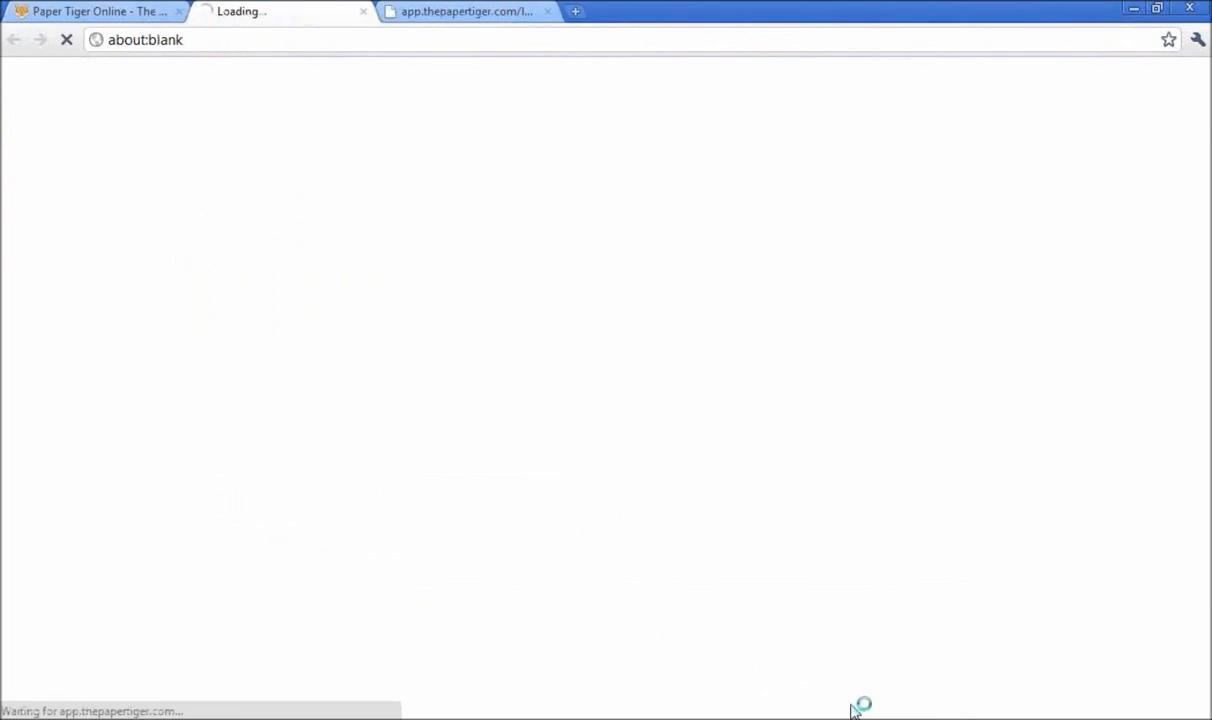
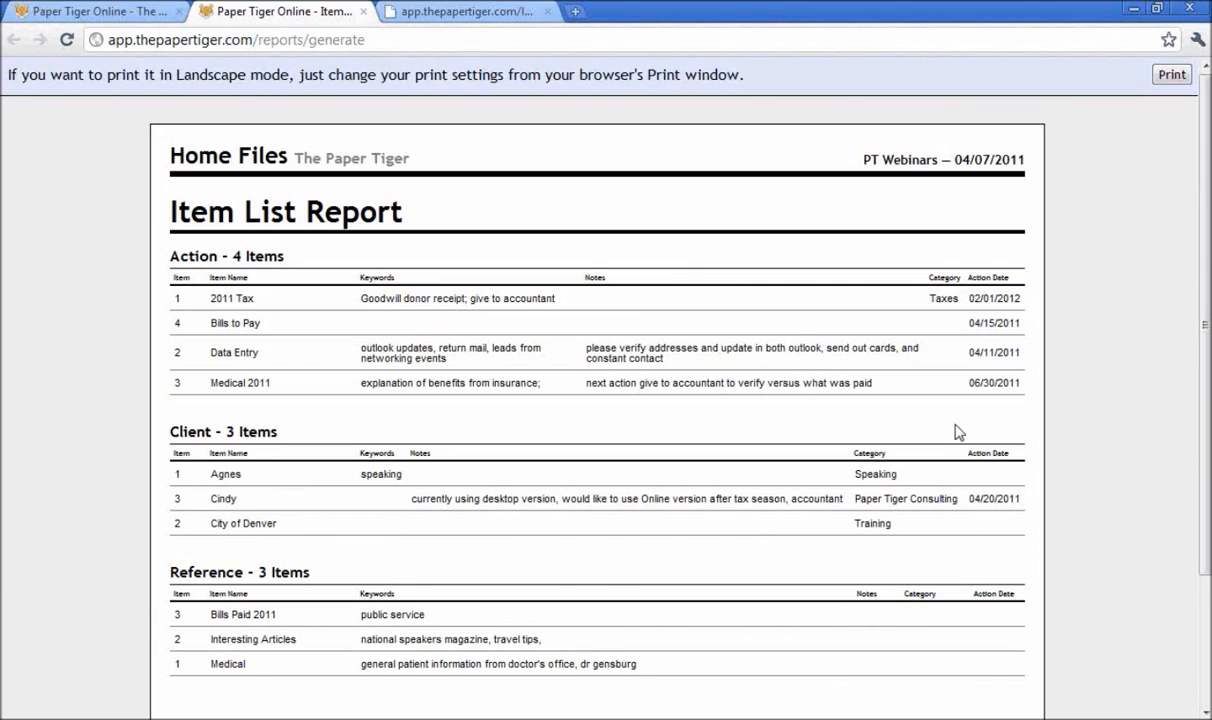
- Return to the Reports page and show the advanced options of the Cleanout Report
click(98, 12)
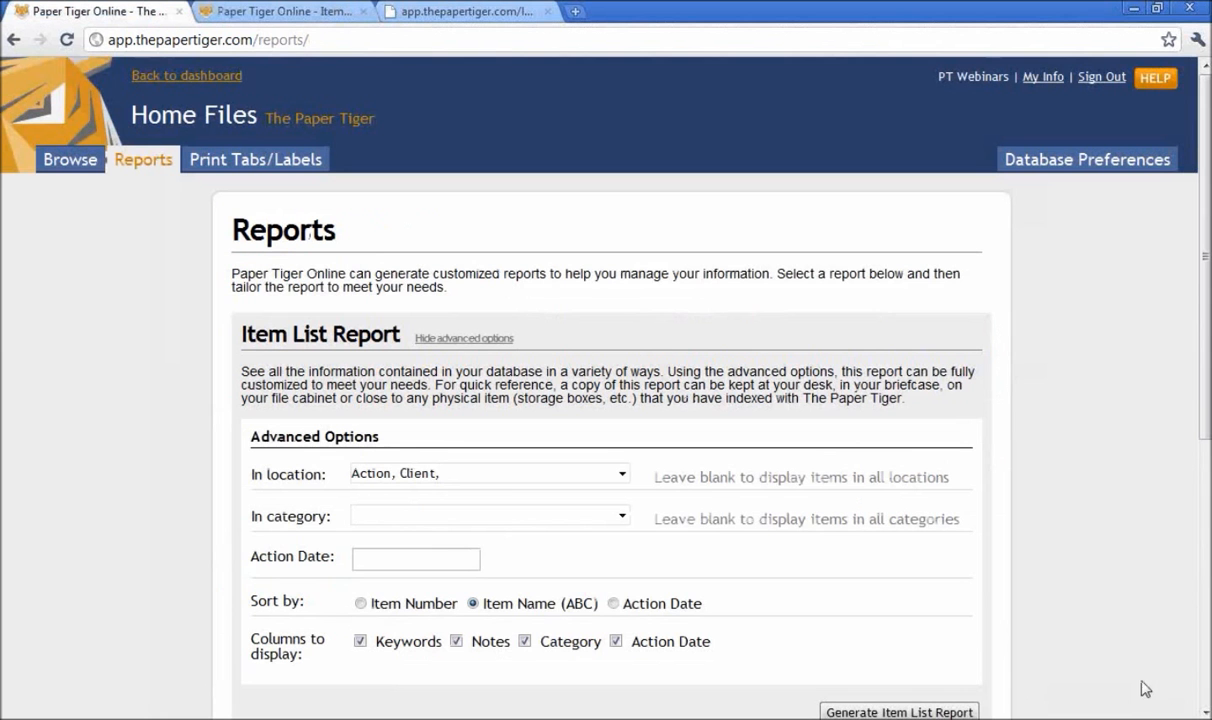
click(1205, 712)
click(1205, 712)
click(1205, 712)
click(1205, 712)
click(1205, 712)
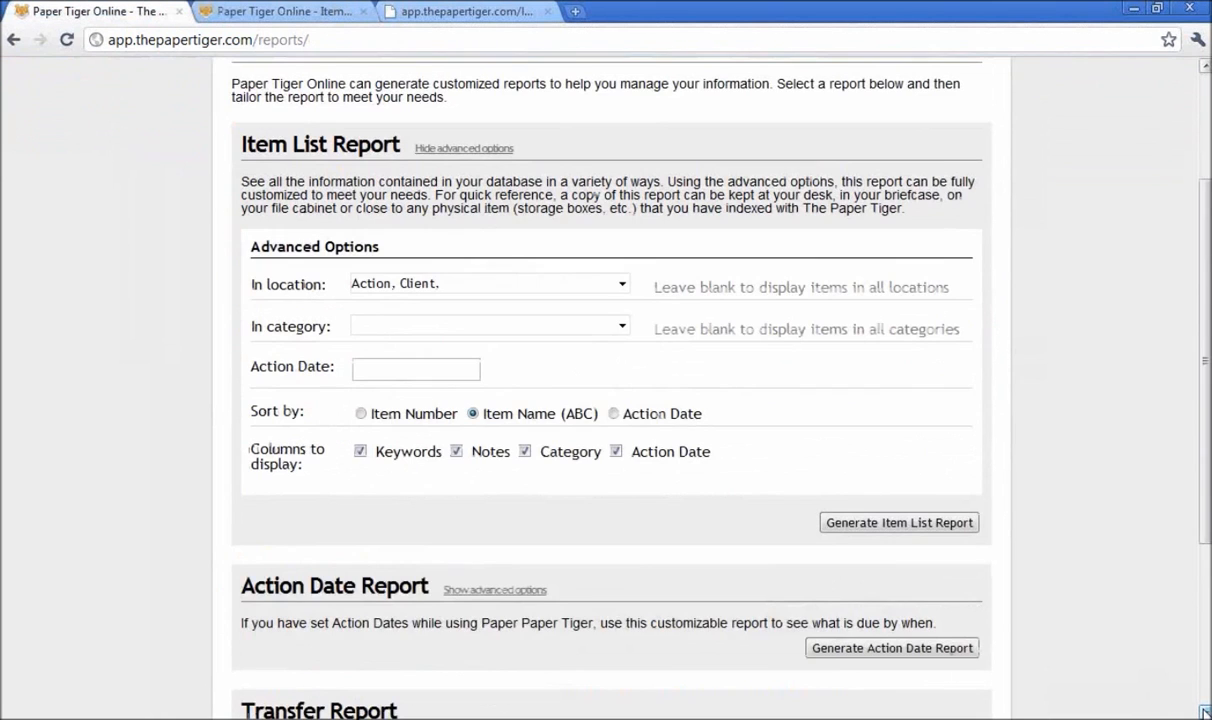
click(1205, 712)
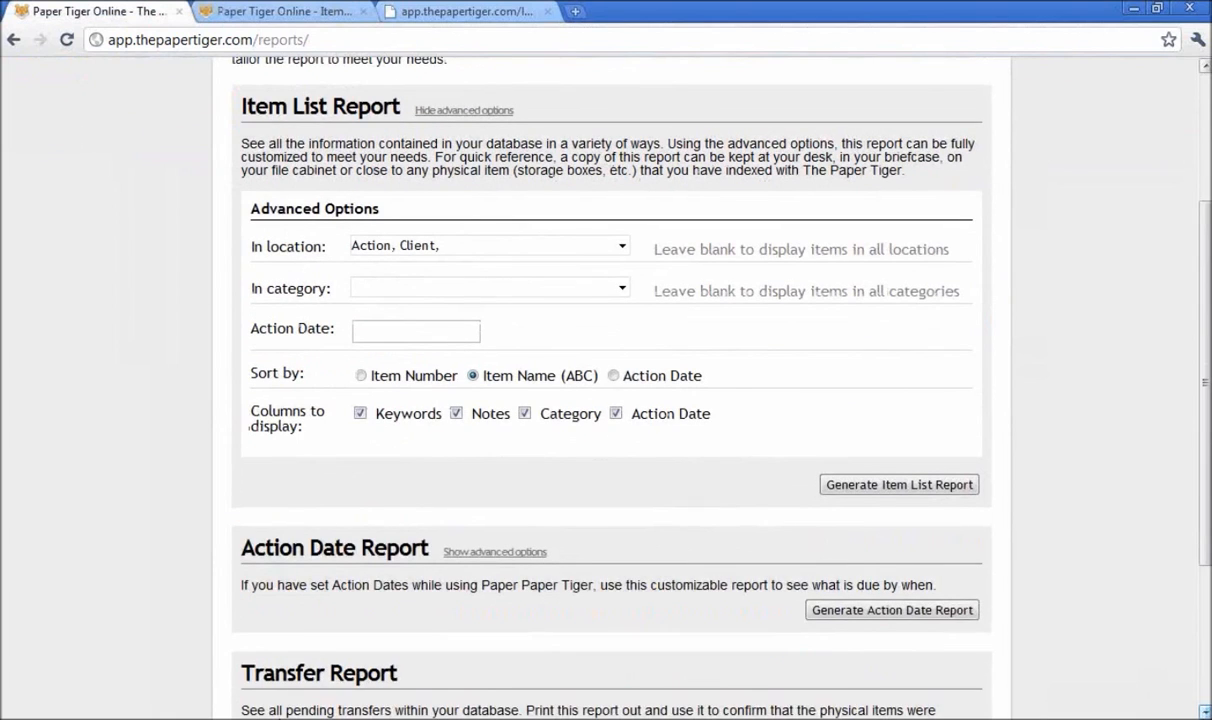
scroll(1140, 674, down, 3)
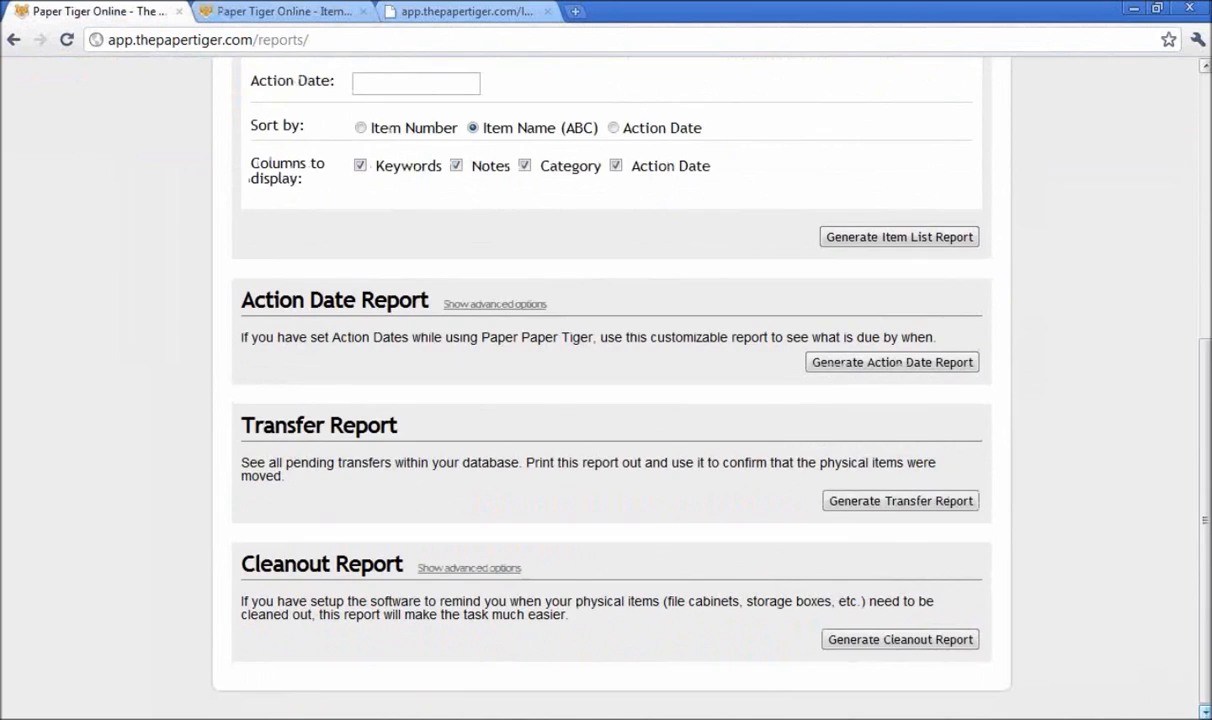
click(480, 572)
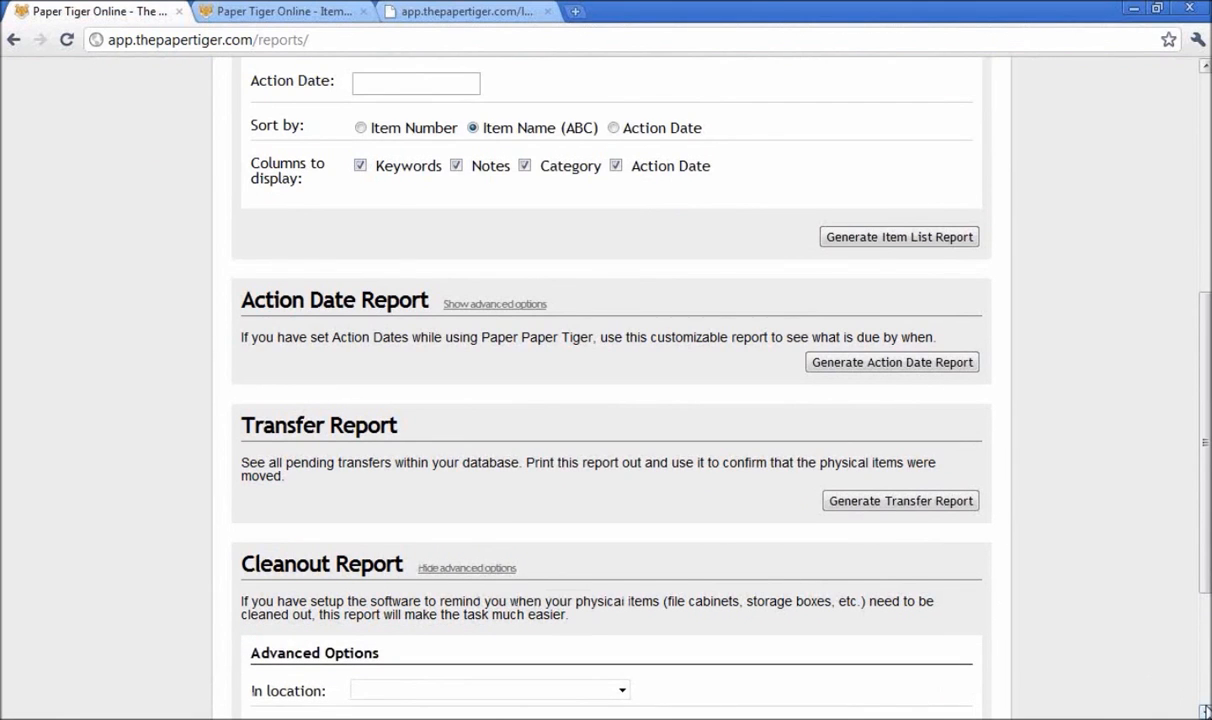
click(1205, 710)
click(1205, 710)
click(1205, 710)
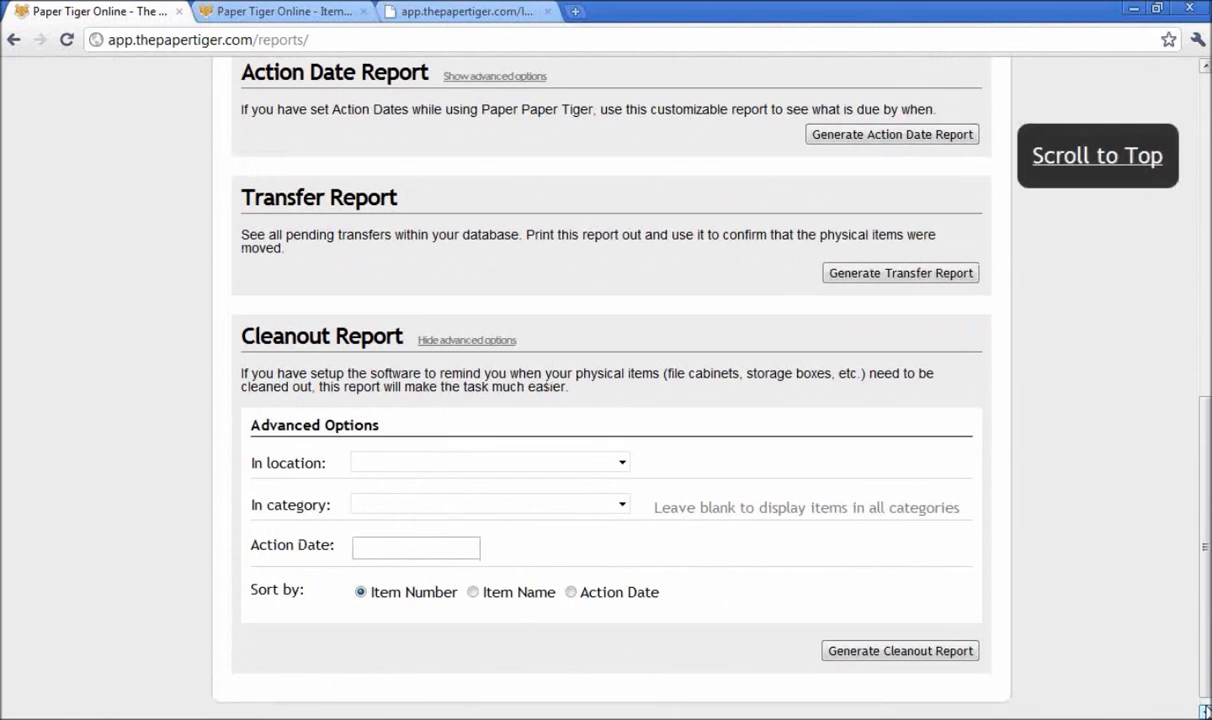
click(1205, 710)
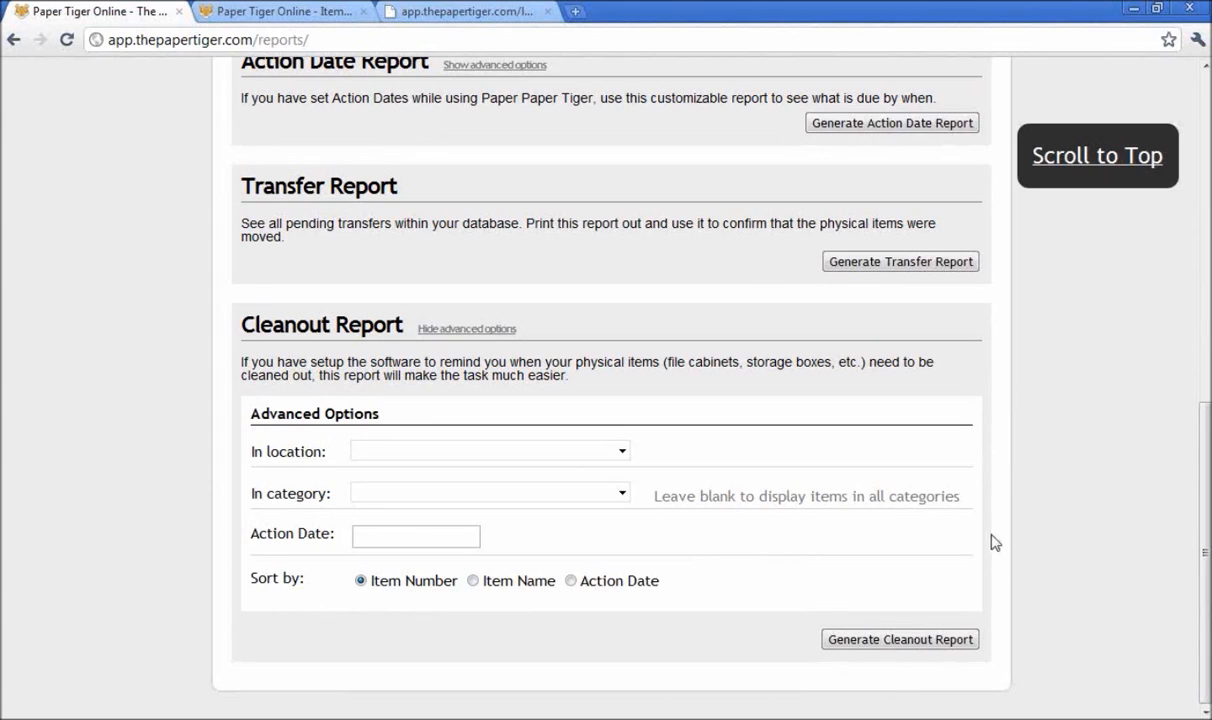
- Generate a Cleanout Report covering the Action, Client and Reference locations and look through it
click(623, 452)
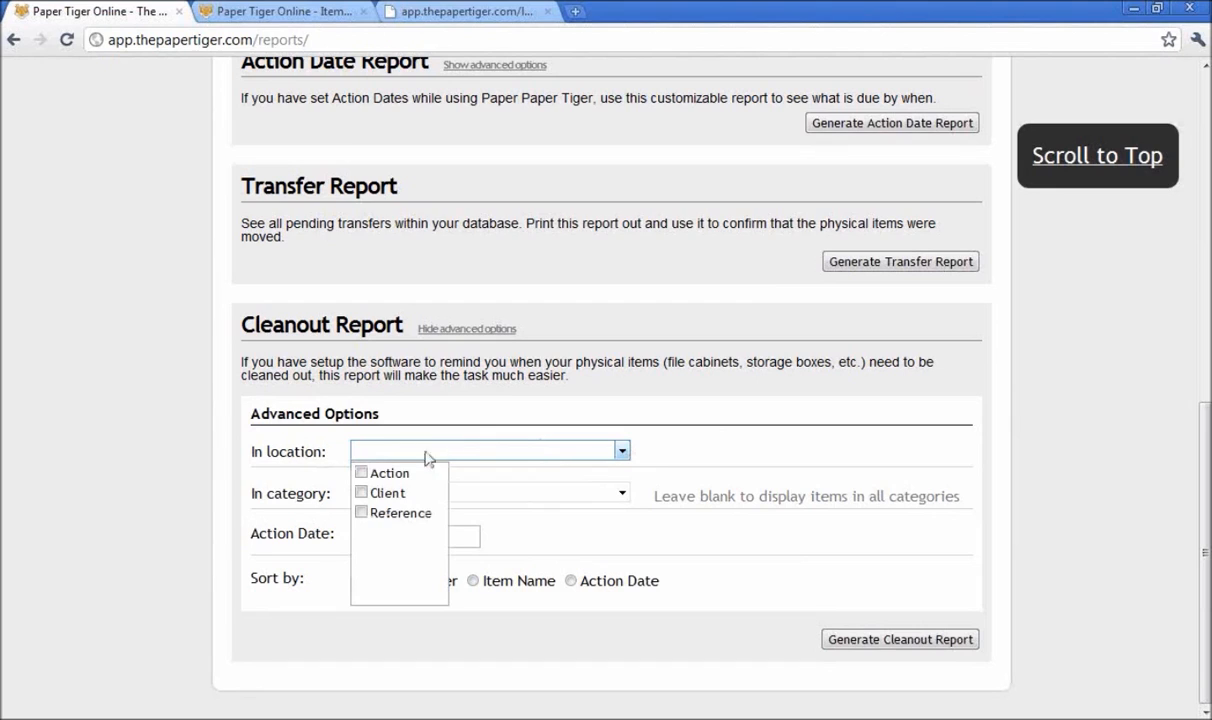
click(362, 476)
click(362, 495)
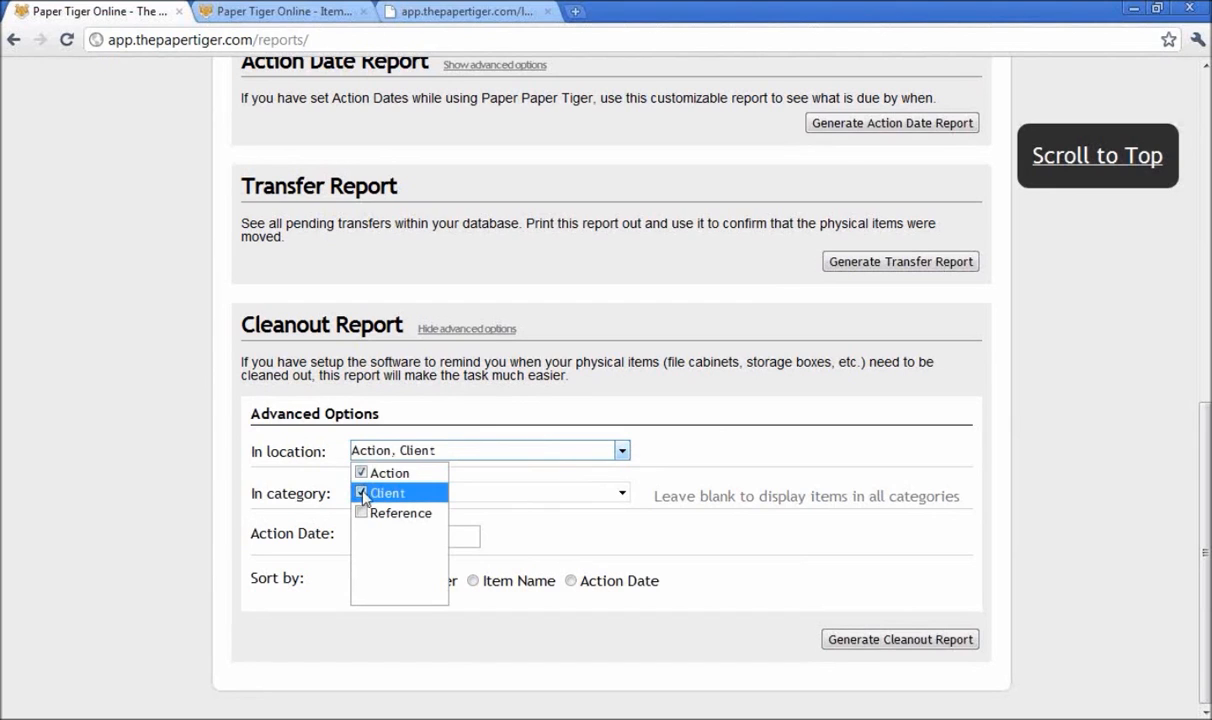
click(362, 514)
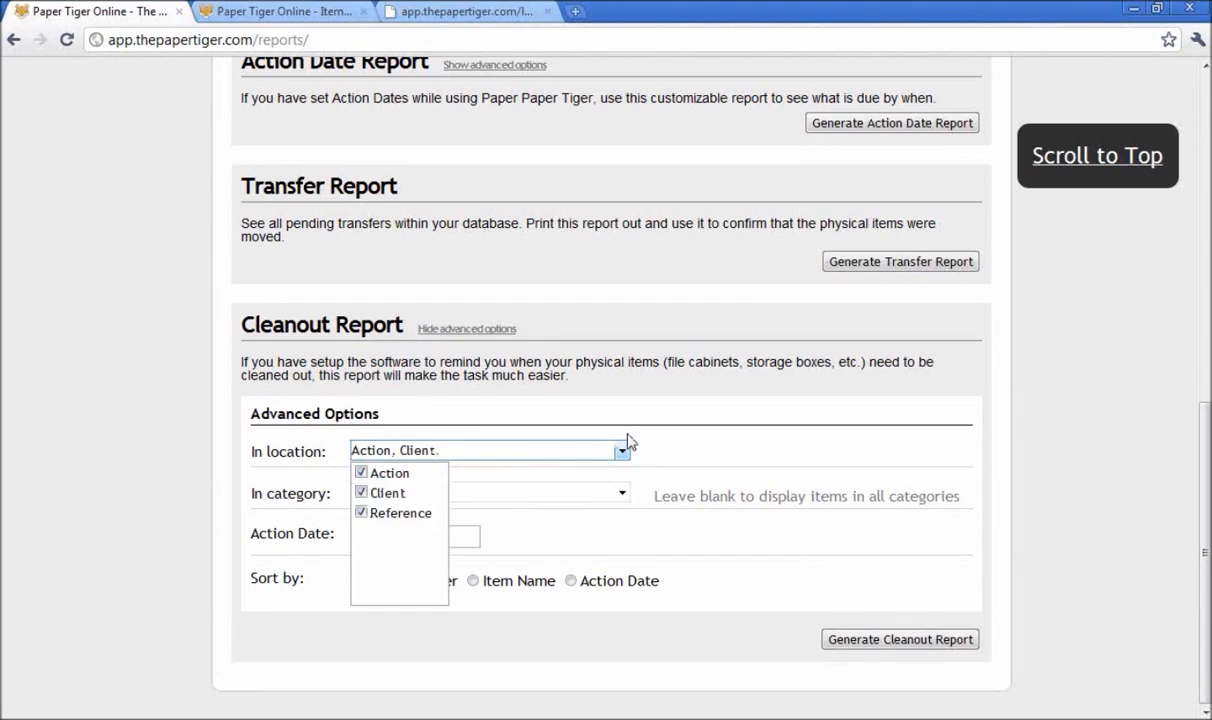
click(682, 438)
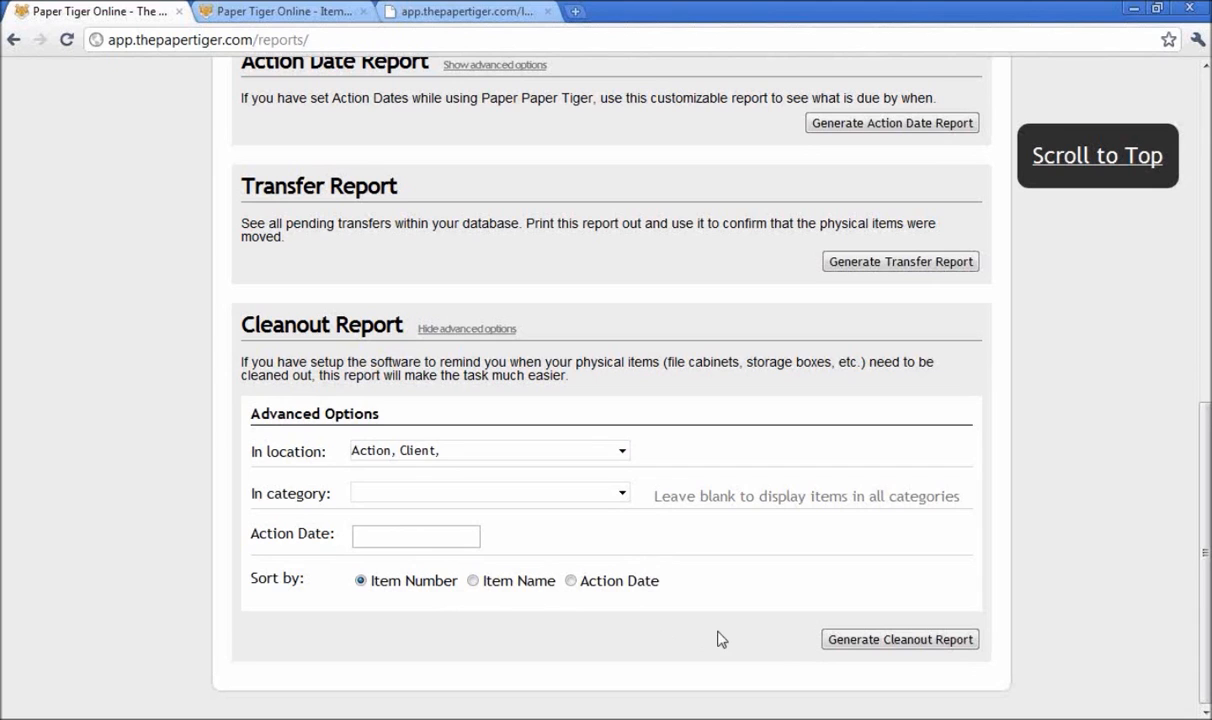
click(855, 643)
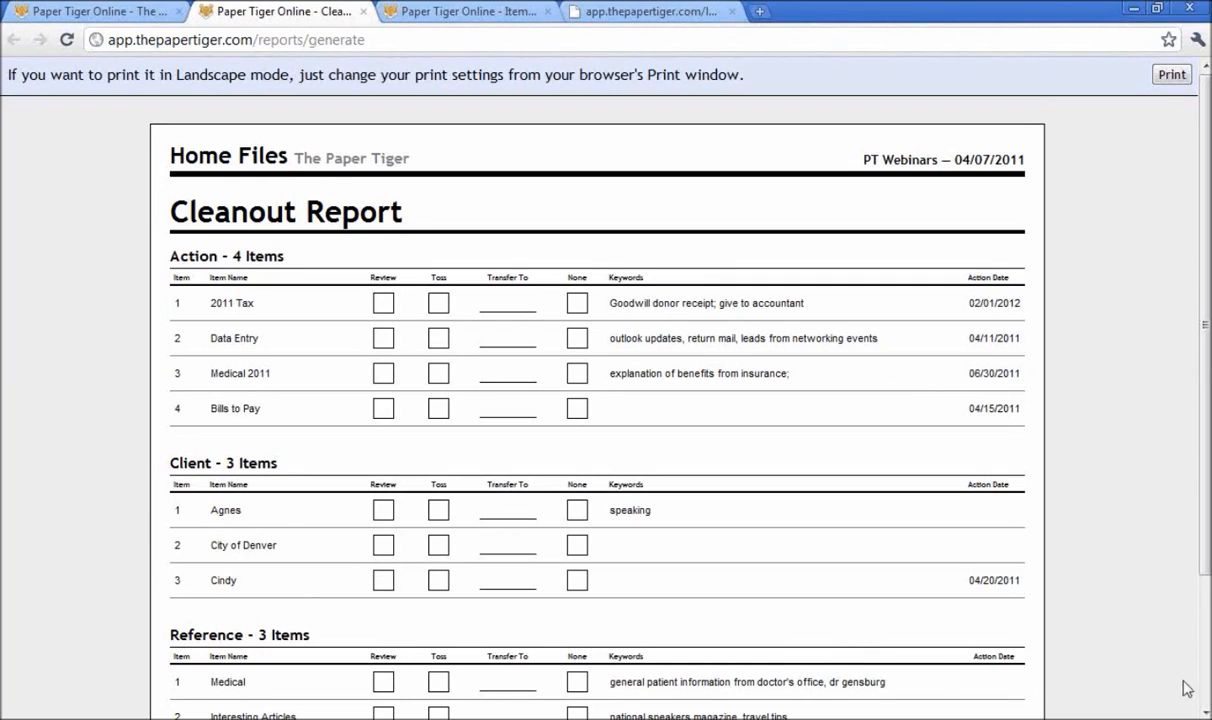
click(1206, 712)
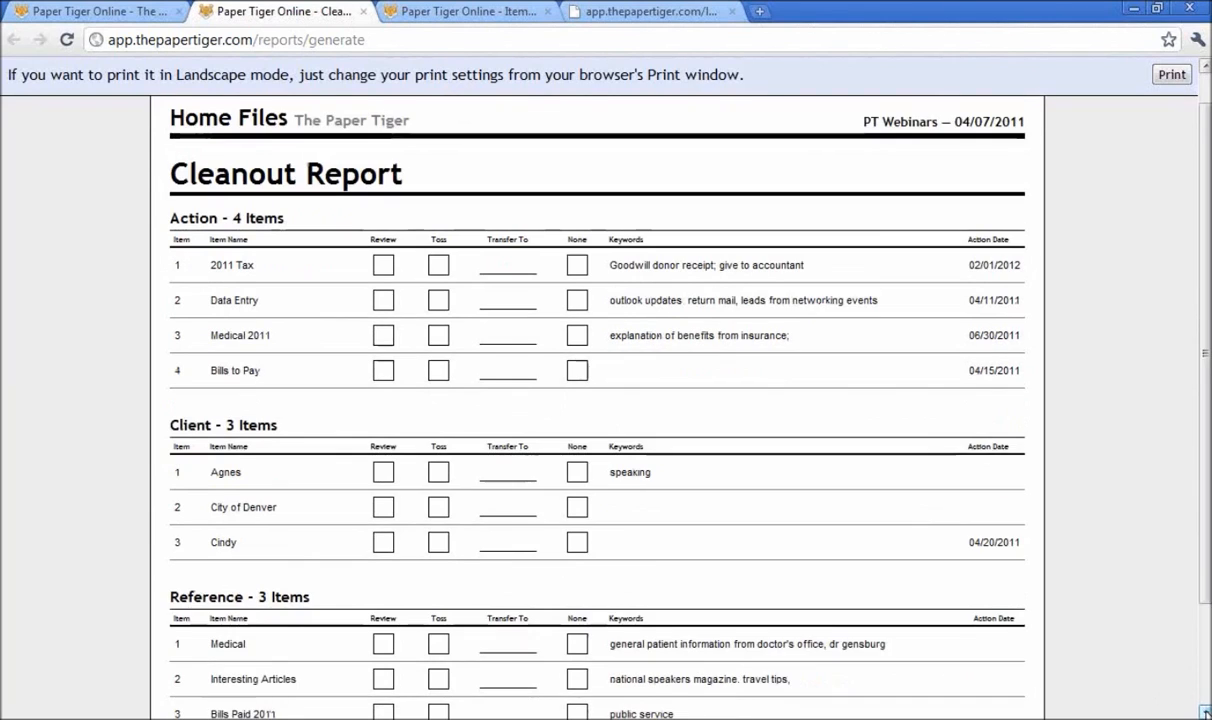
- Finish viewing the Cleanout Report, return to the Home Files database and open its Action location
click(1206, 712)
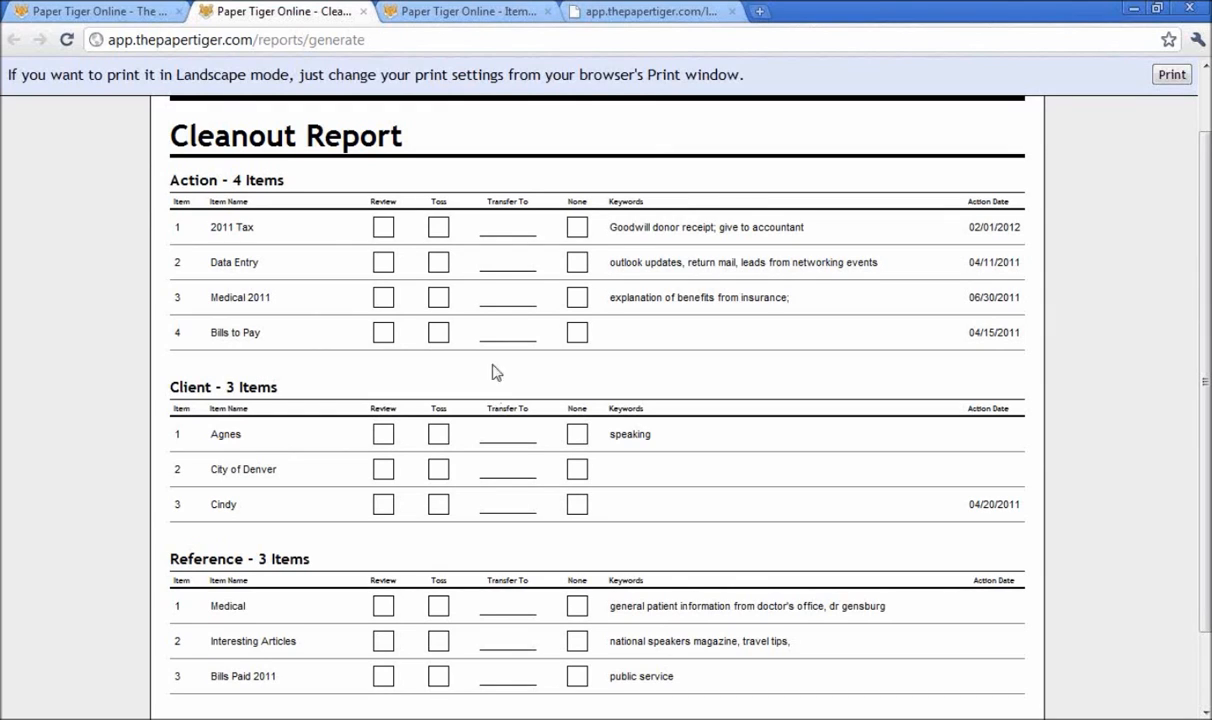
click(153, 17)
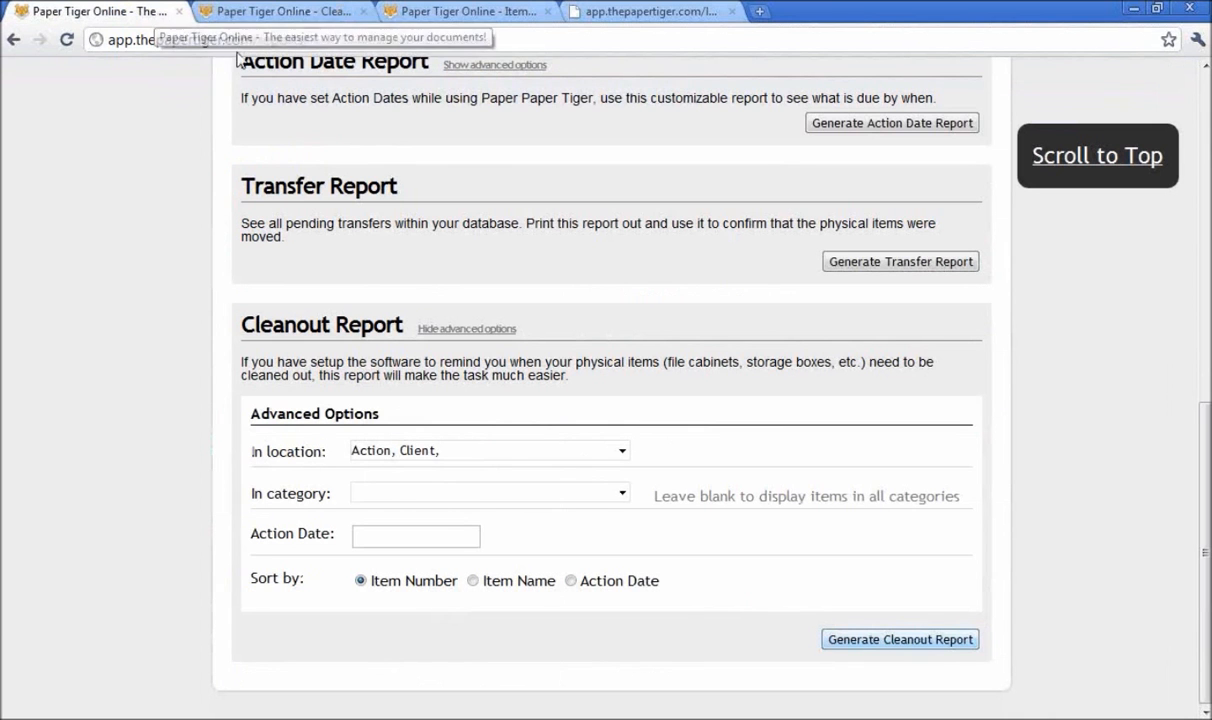
click(1077, 163)
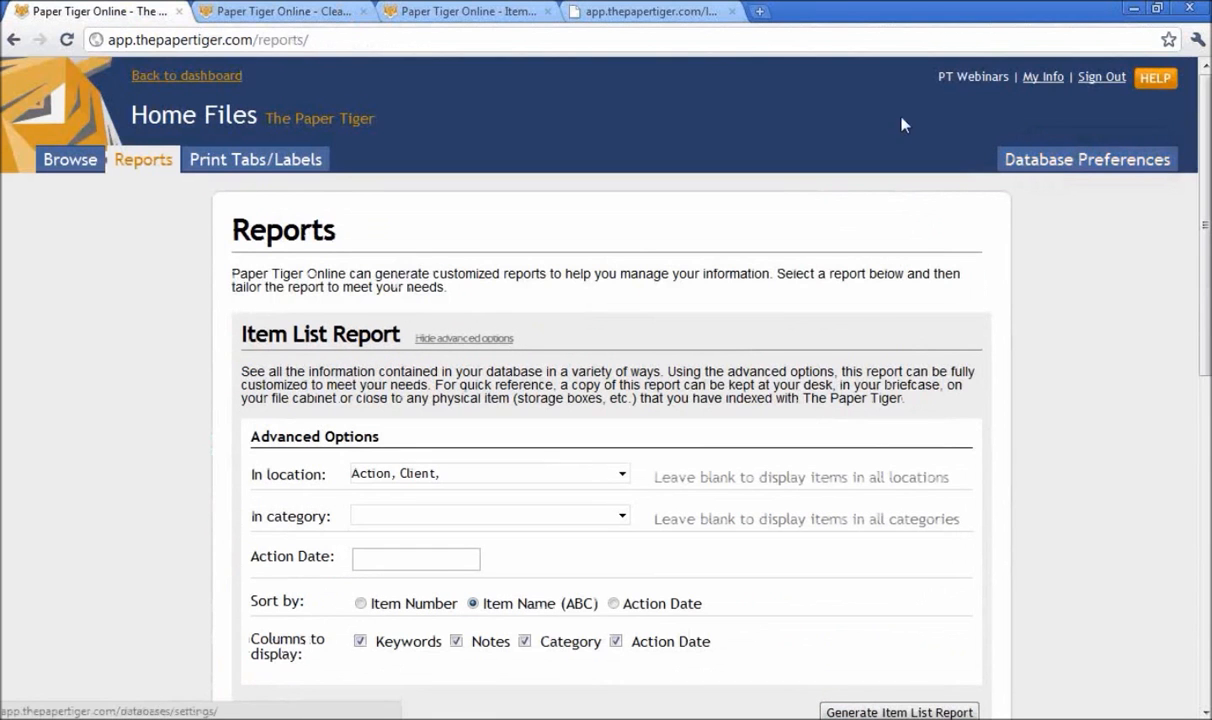
click(82, 168)
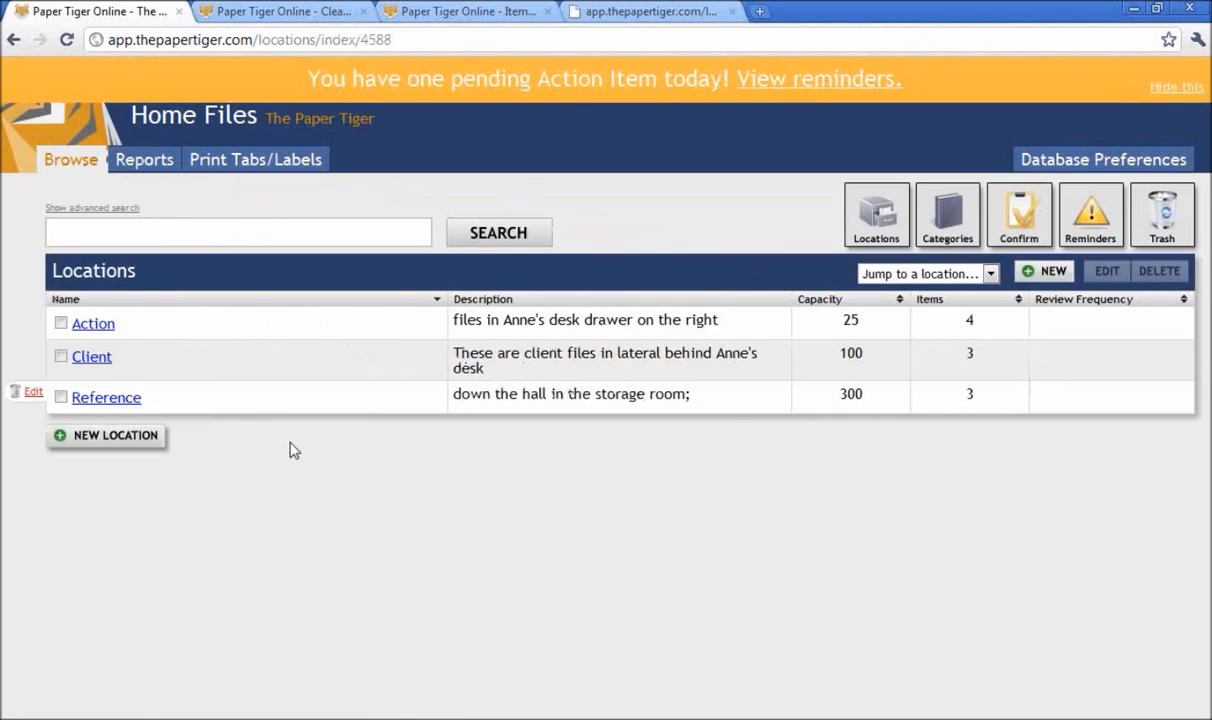
click(101, 326)
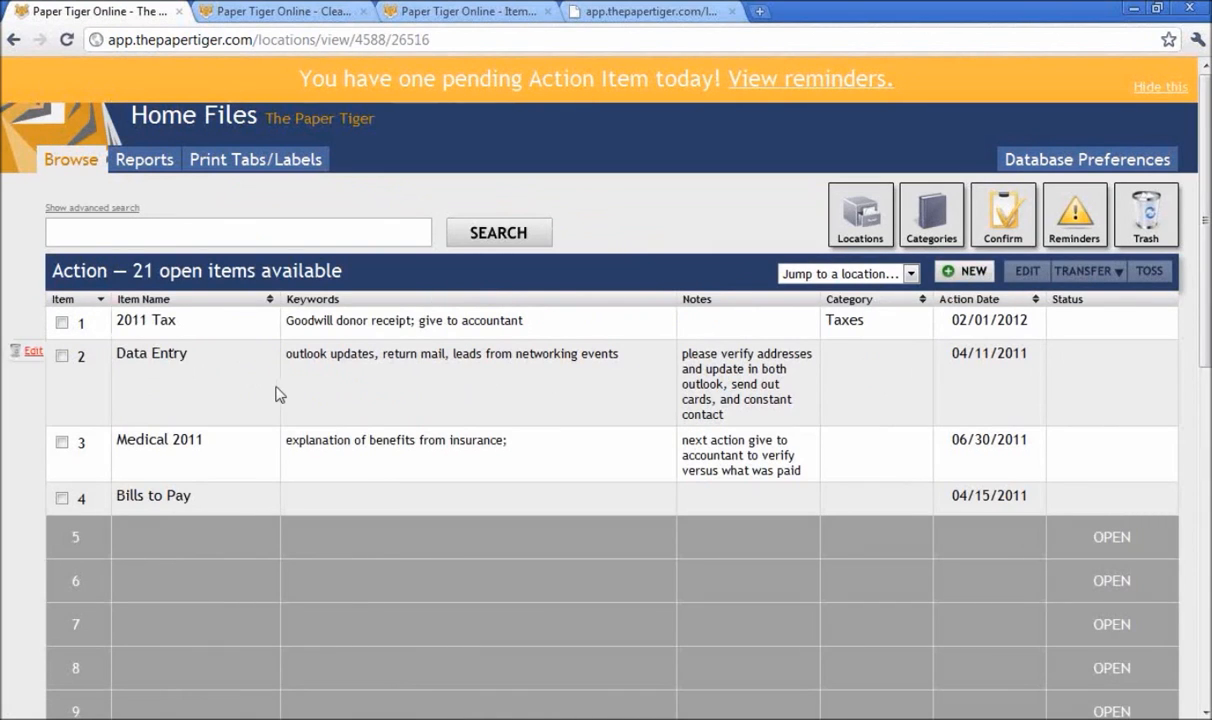
- Start a new Action item named "Courage to Change" with the keywords "chapter written for book, notes from publisher and contract"
click(971, 274)
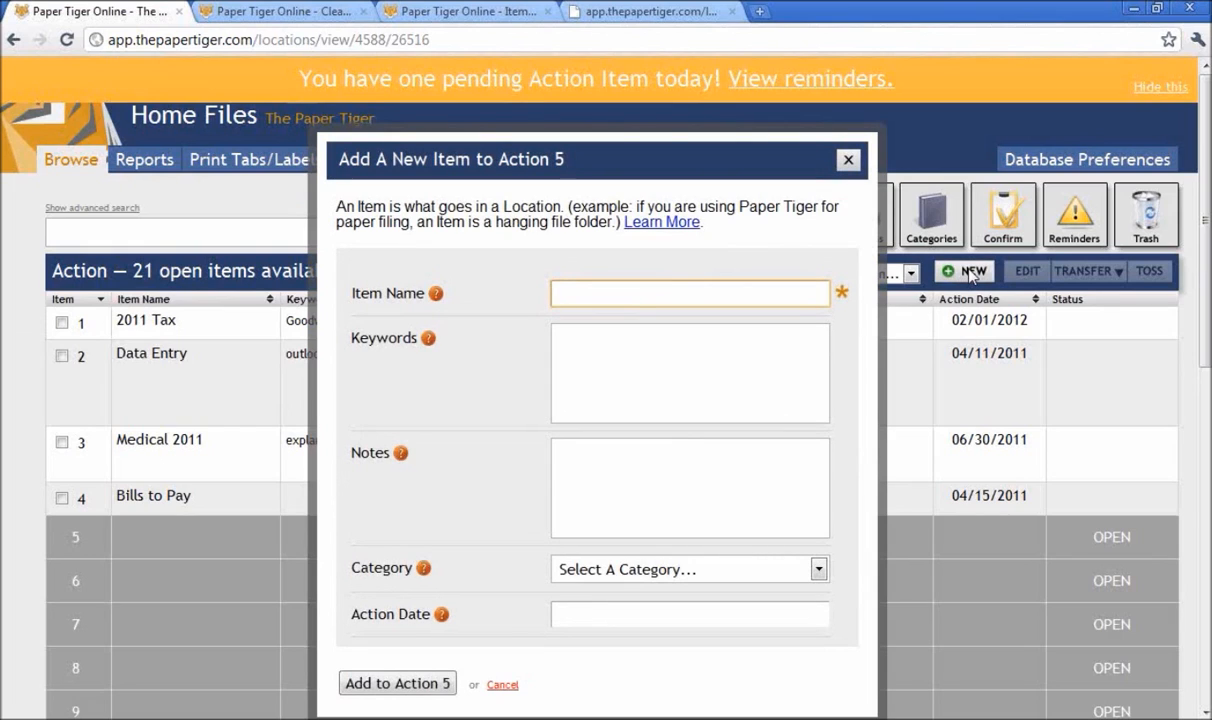
text(Courage to Change)
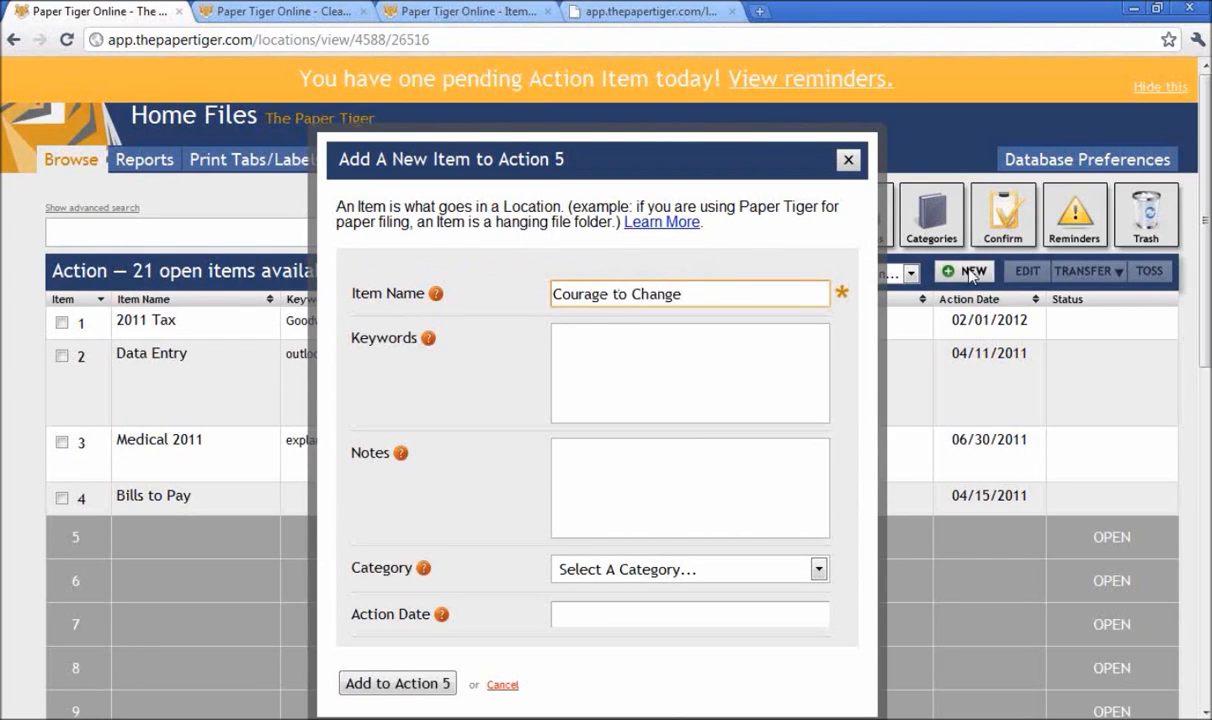
key(Tab)
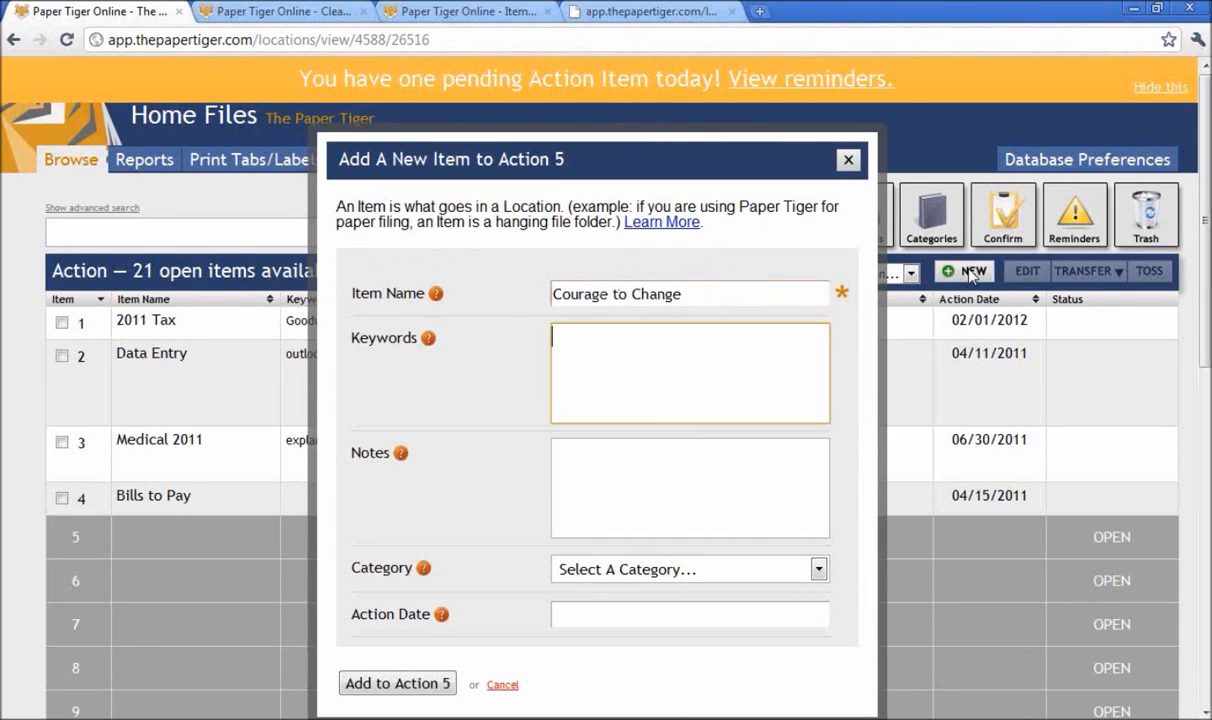
text(chapter written for book)
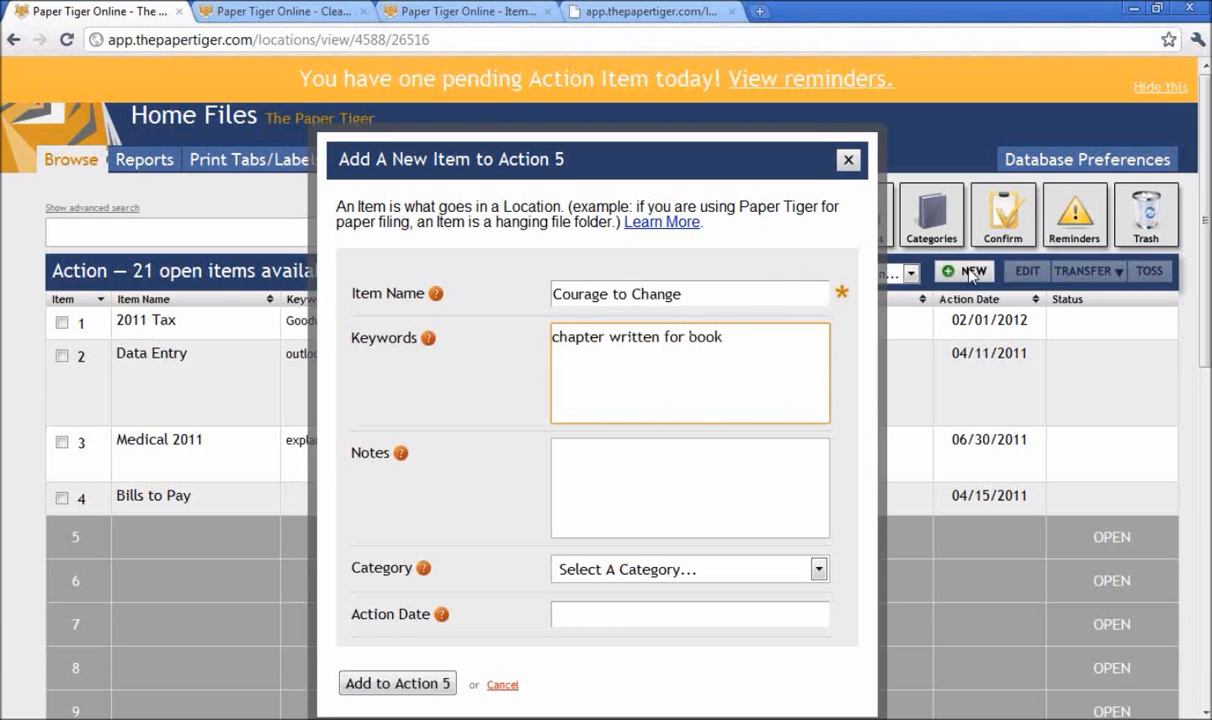
key(Tab)
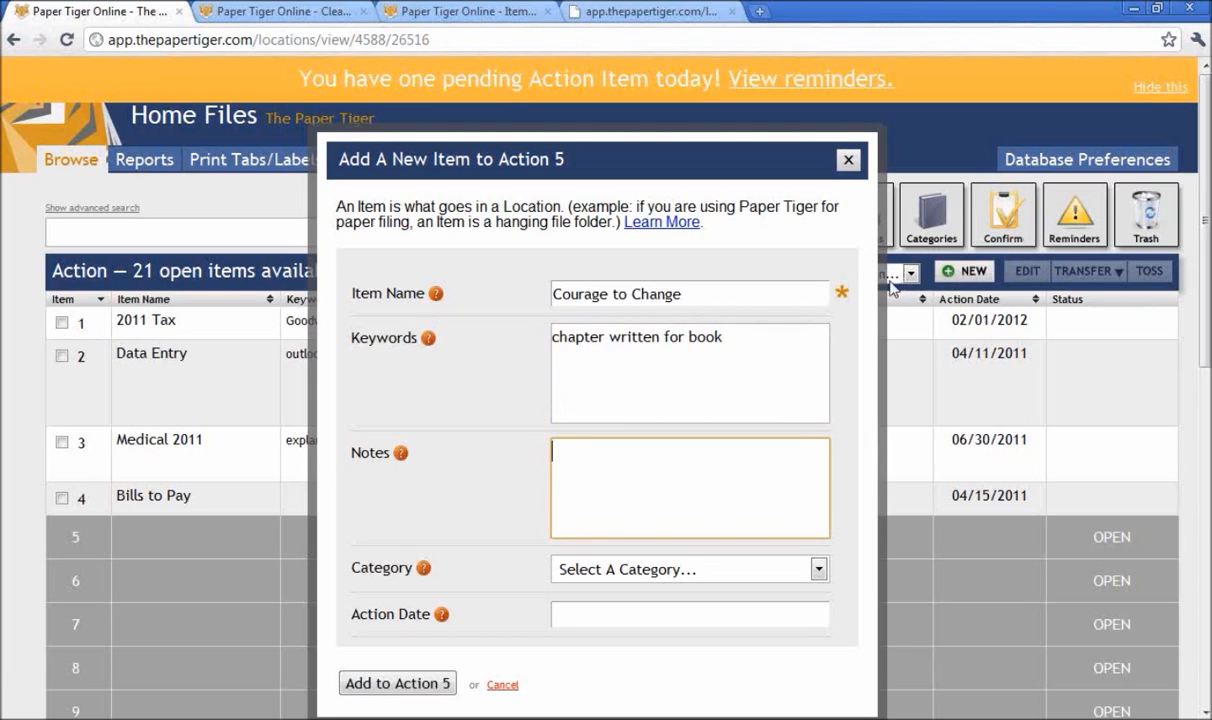
click(787, 344)
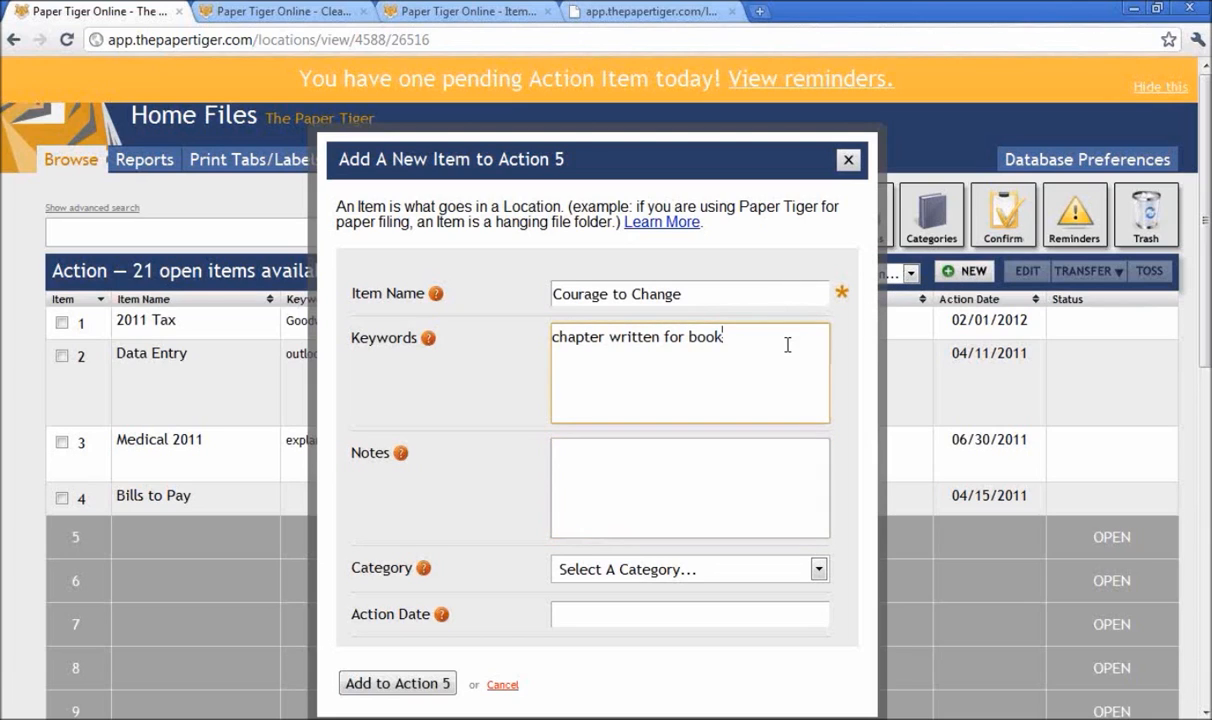
text(, notes from publish)
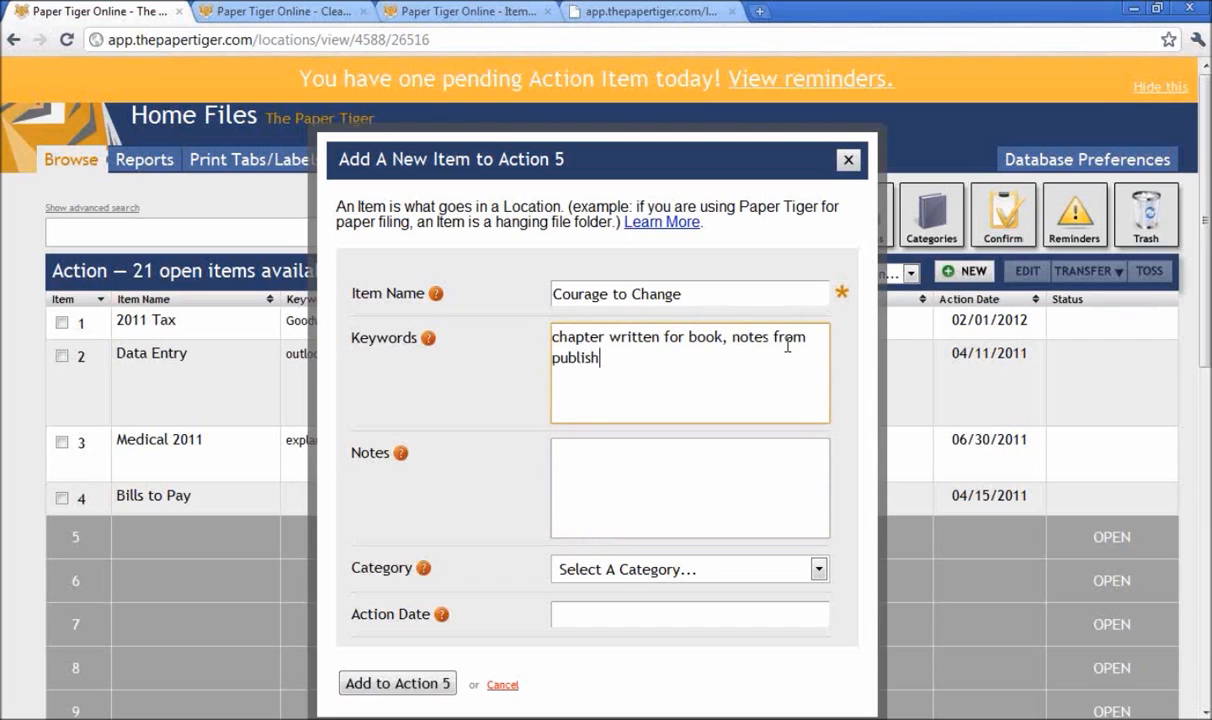
text(er and contract)
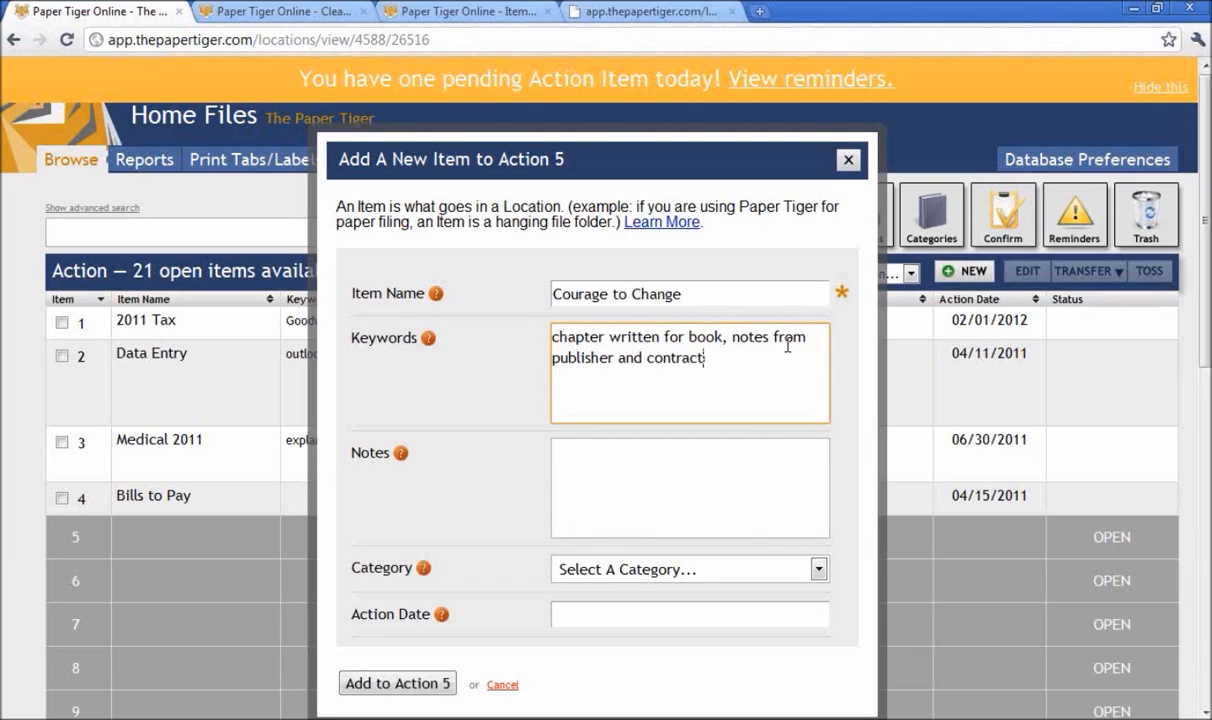
- Set the new item's action date to 08/01/2011
click(720, 610)
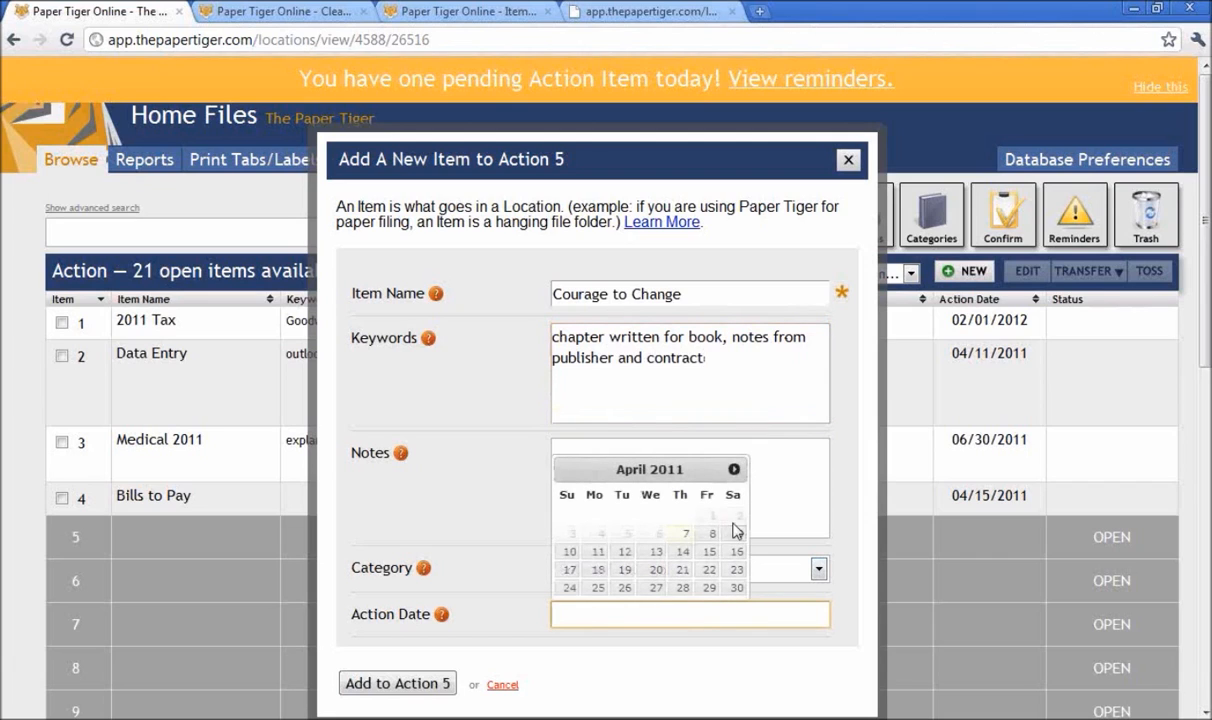
click(734, 469)
click(734, 469)
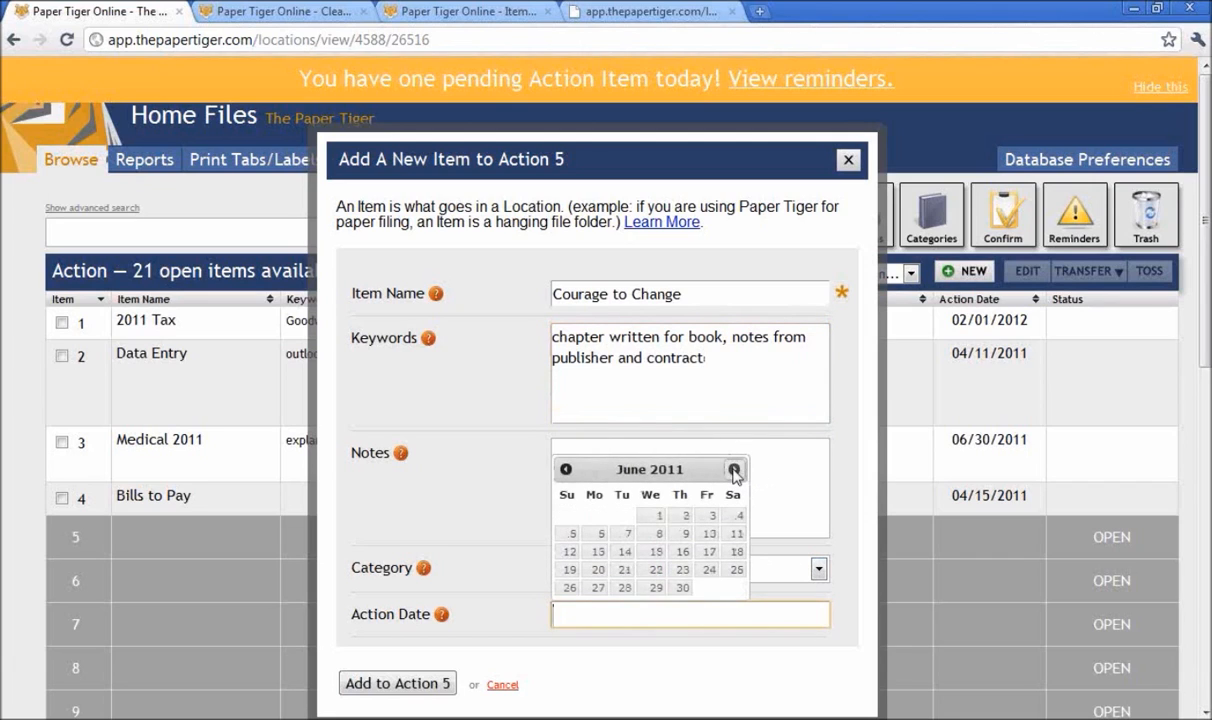
click(734, 469)
click(734, 469)
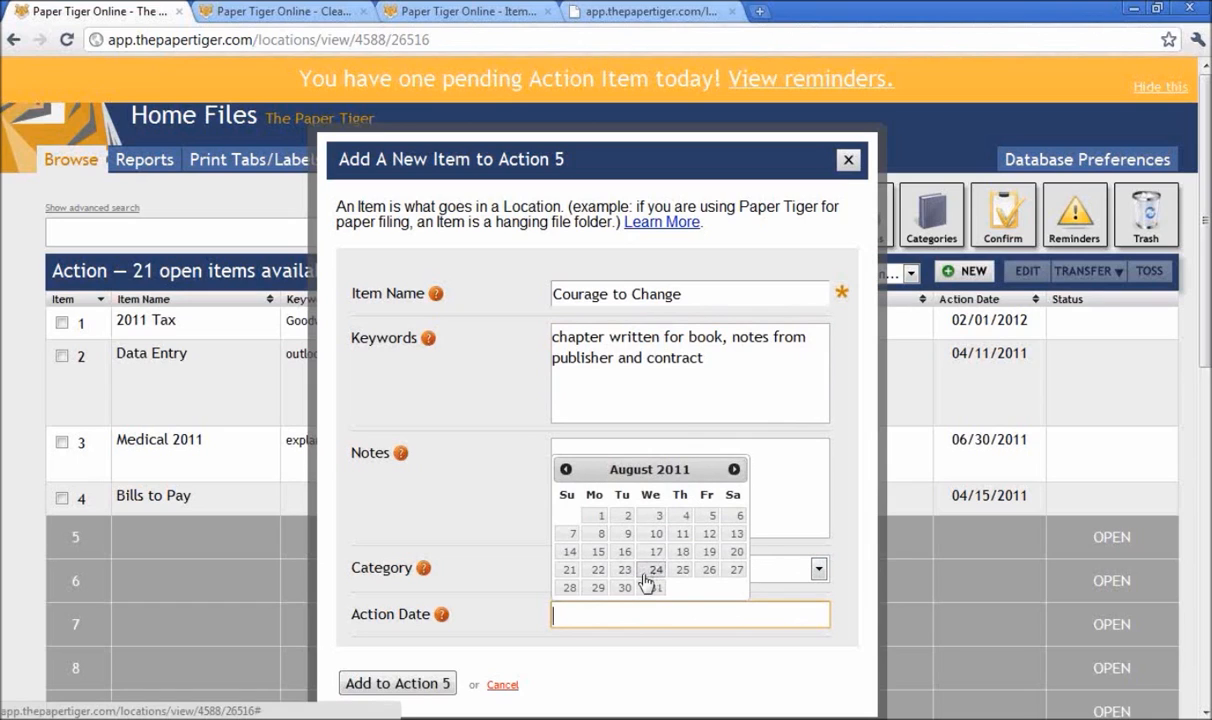
click(600, 515)
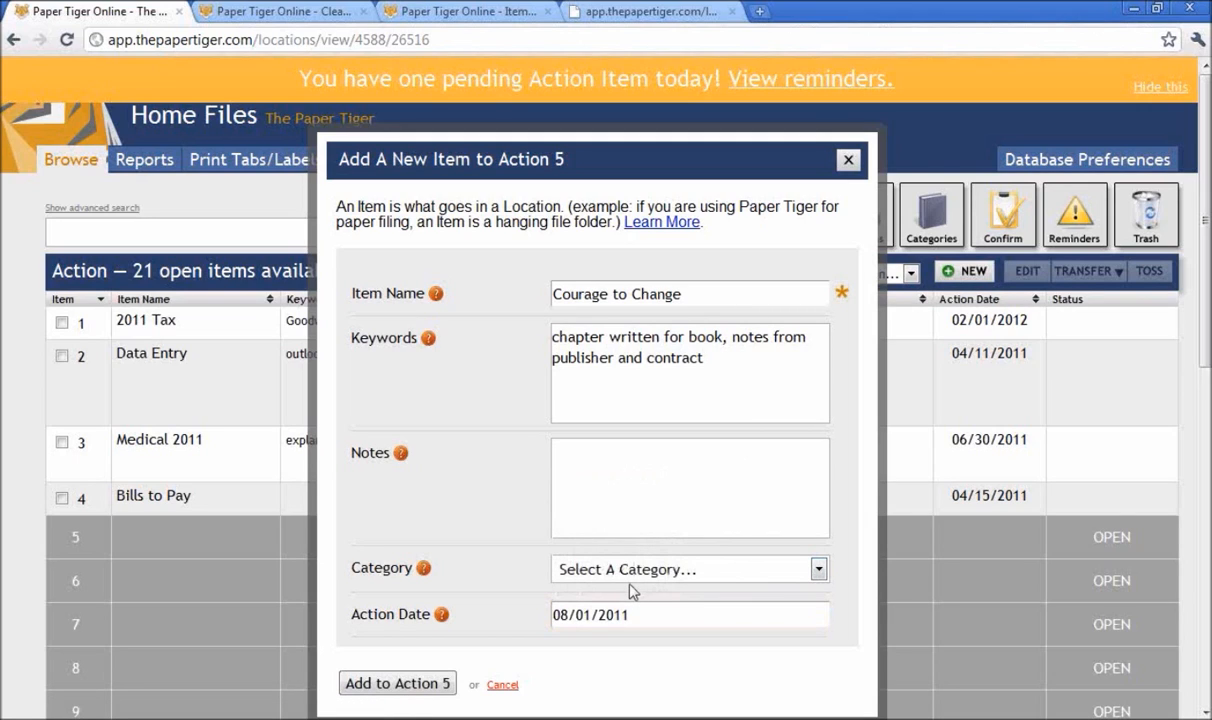
- Enter the notes "send press release, add to website! & social media" and add the item to the Action location
click(645, 505)
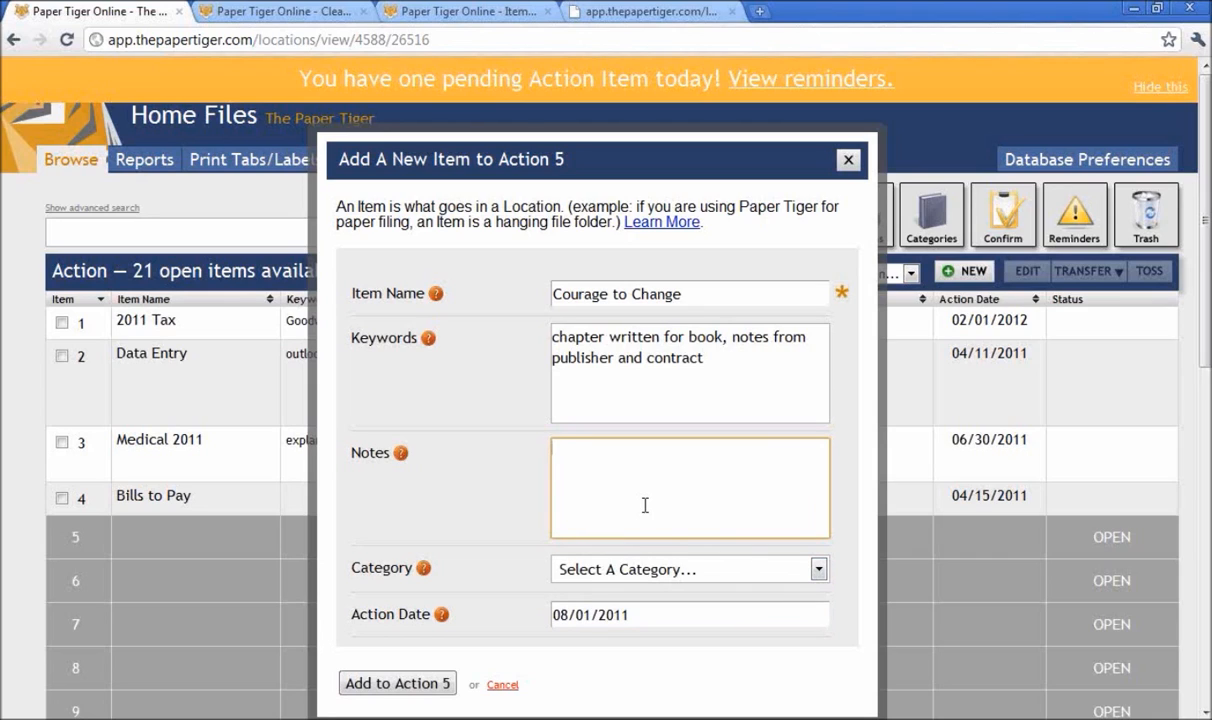
text(send press release)
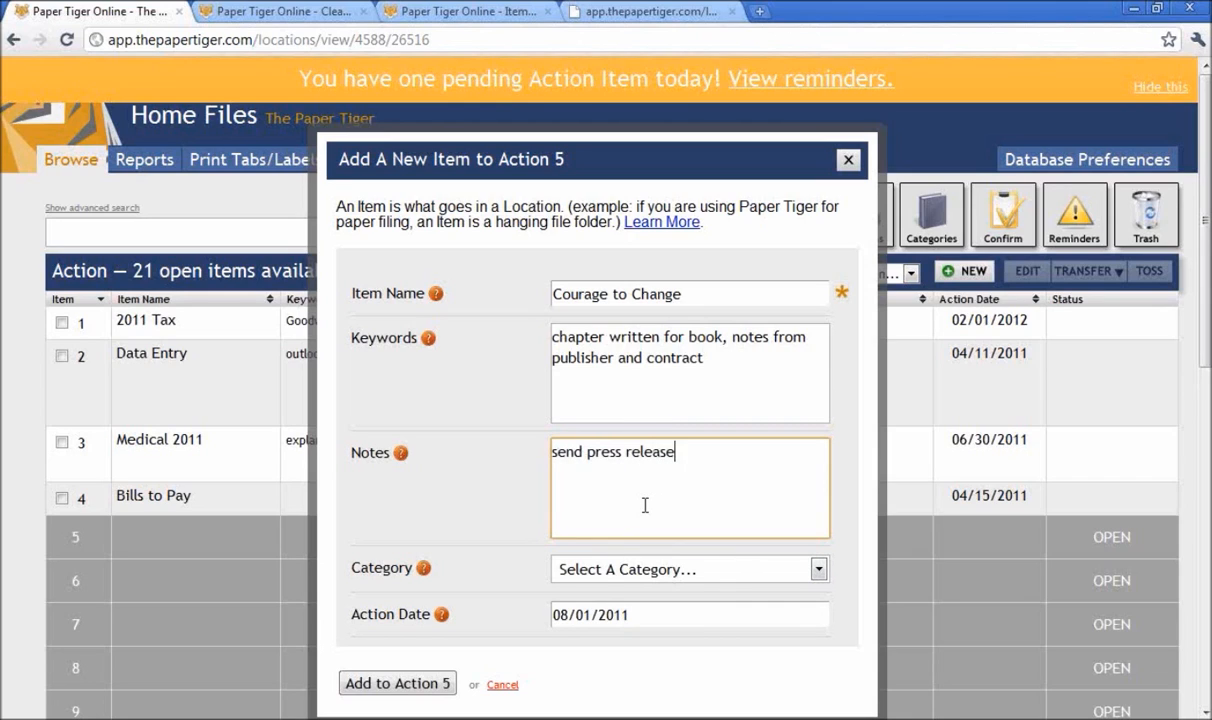
text(, add to website!)
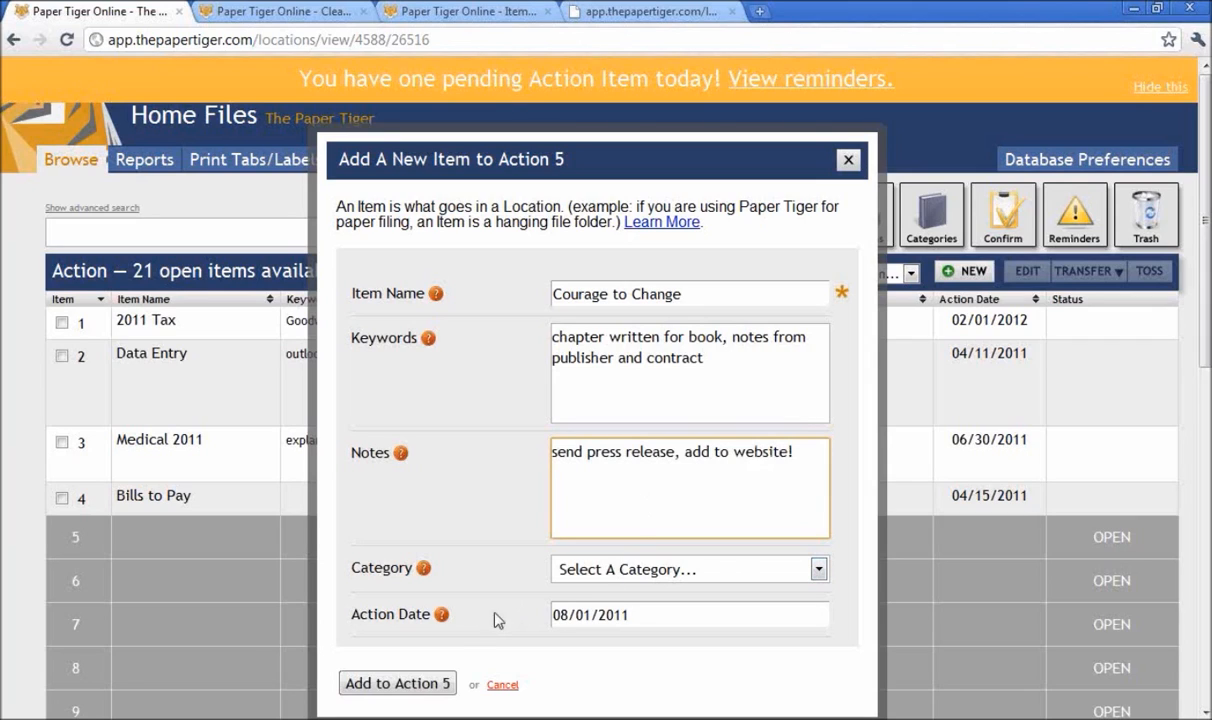
text(& social media)
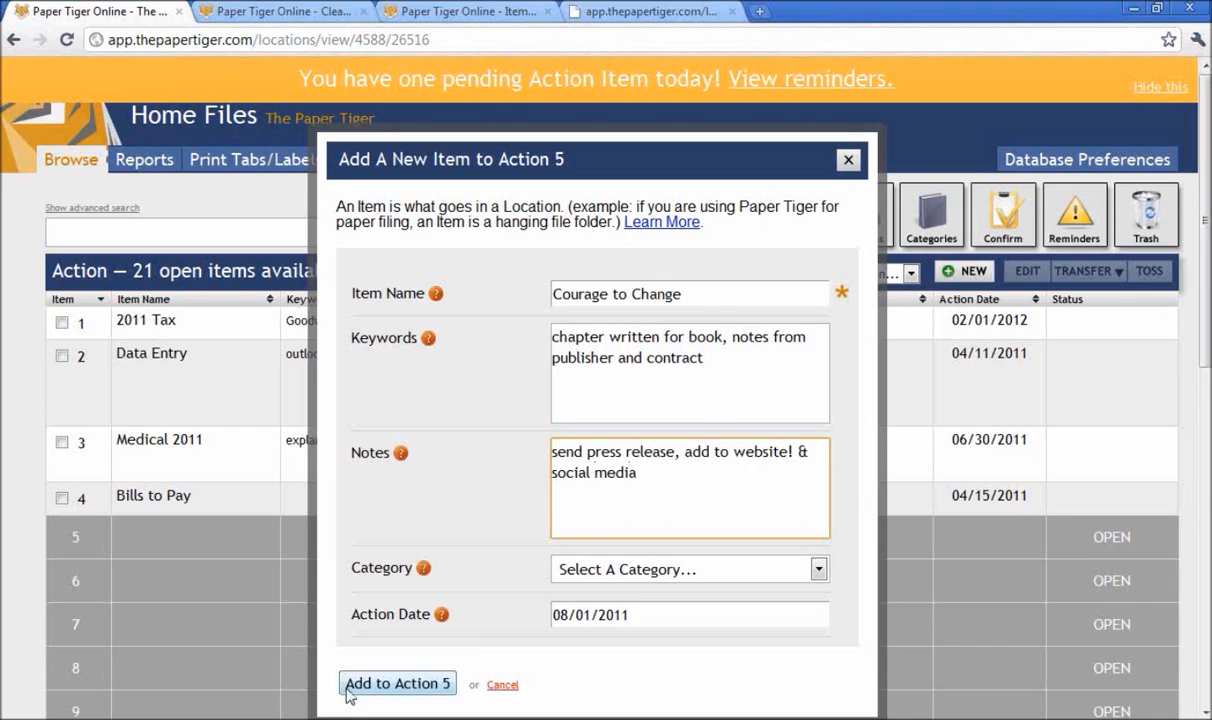
click(352, 690)
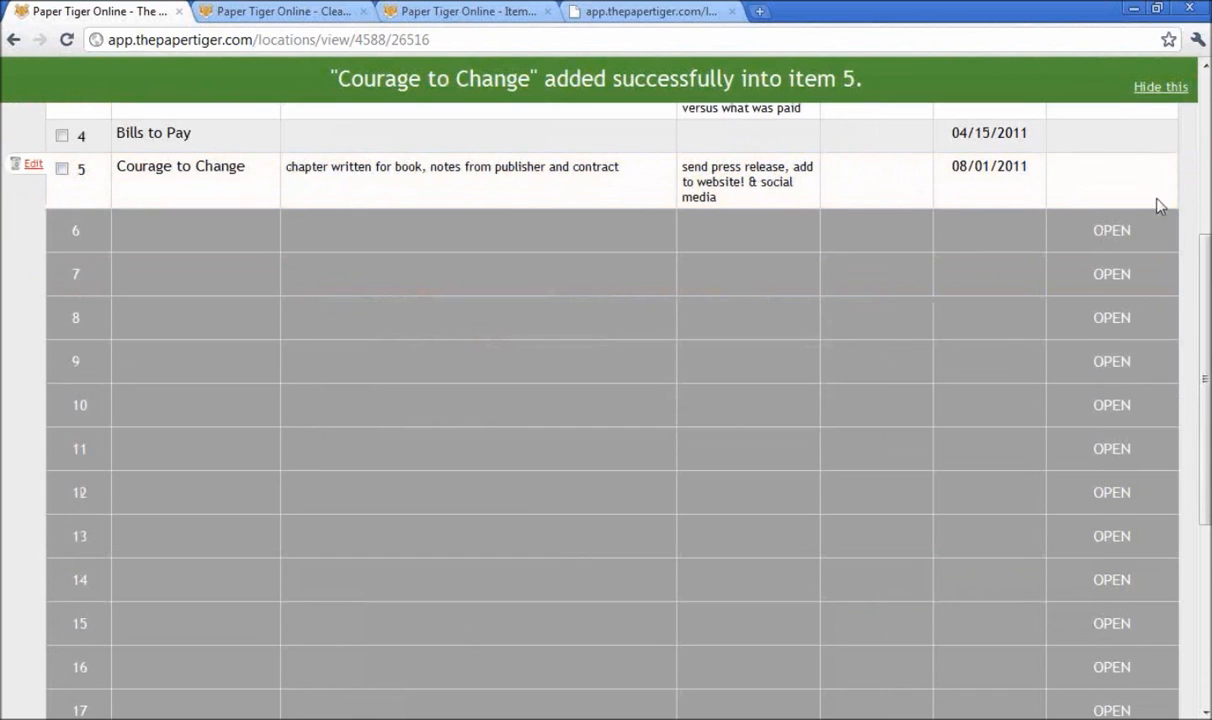
- Move the Courage to Change item from Action to the Reference location, declining the confirmation reminder
click(1207, 143)
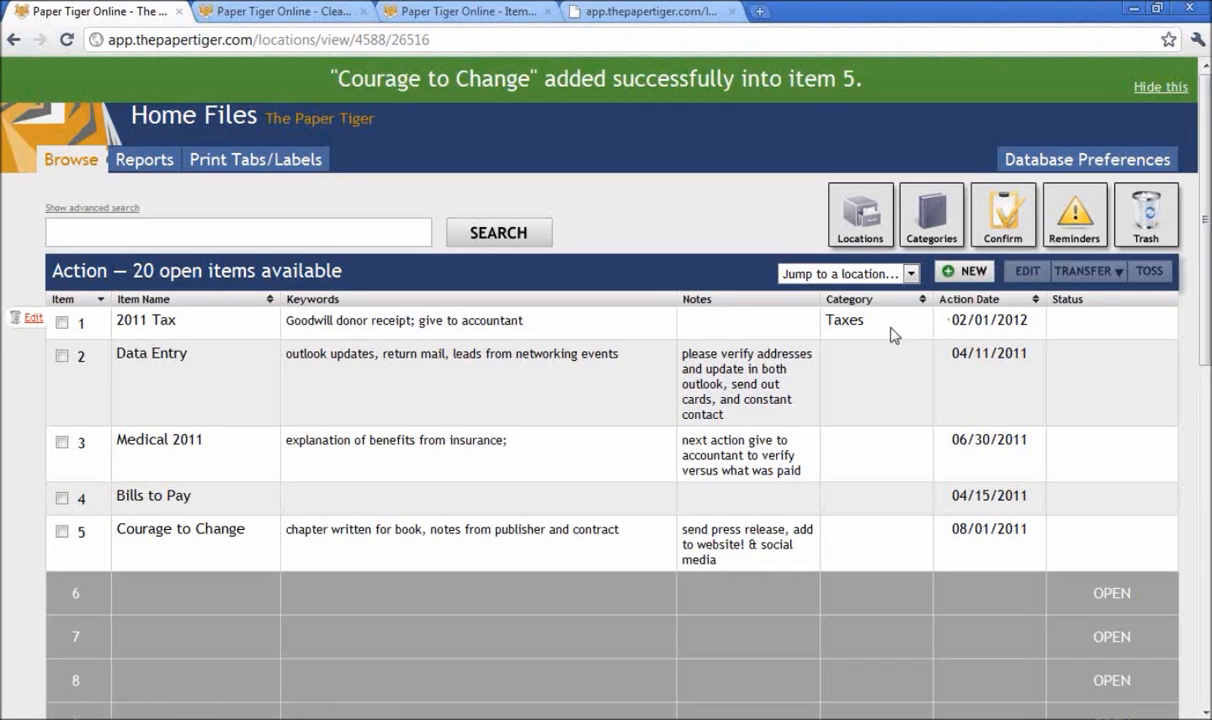
click(62, 531)
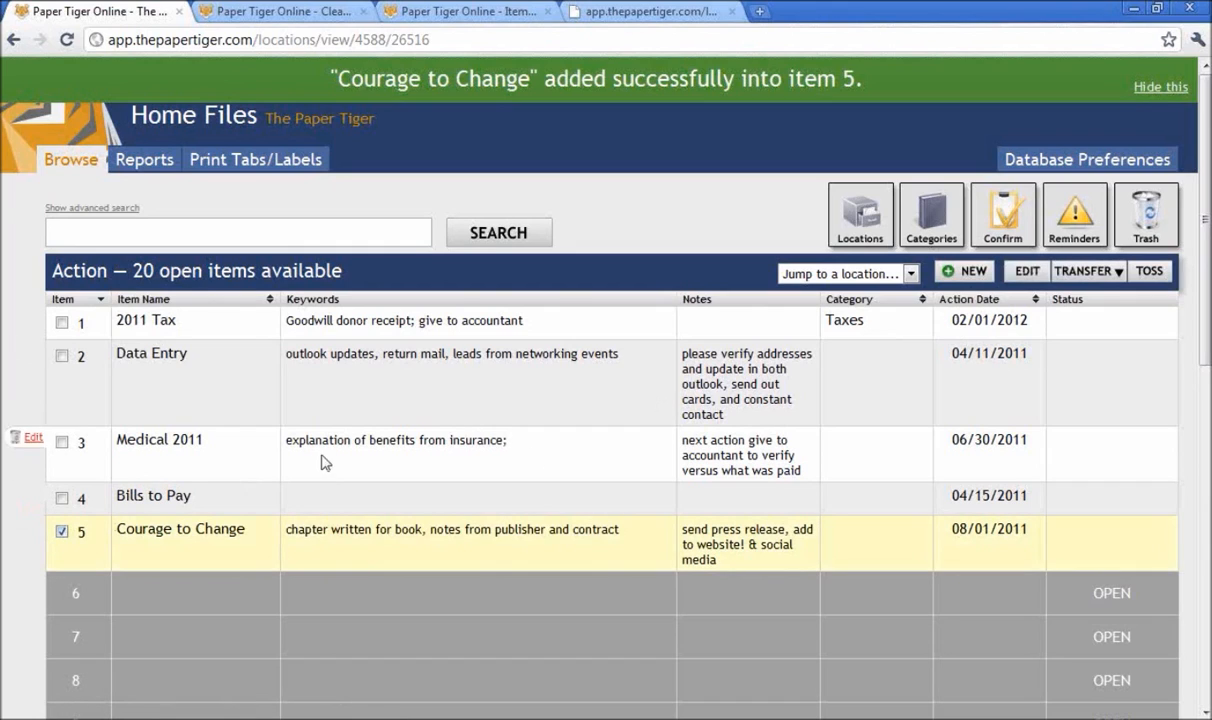
click(1085, 273)
click(1084, 298)
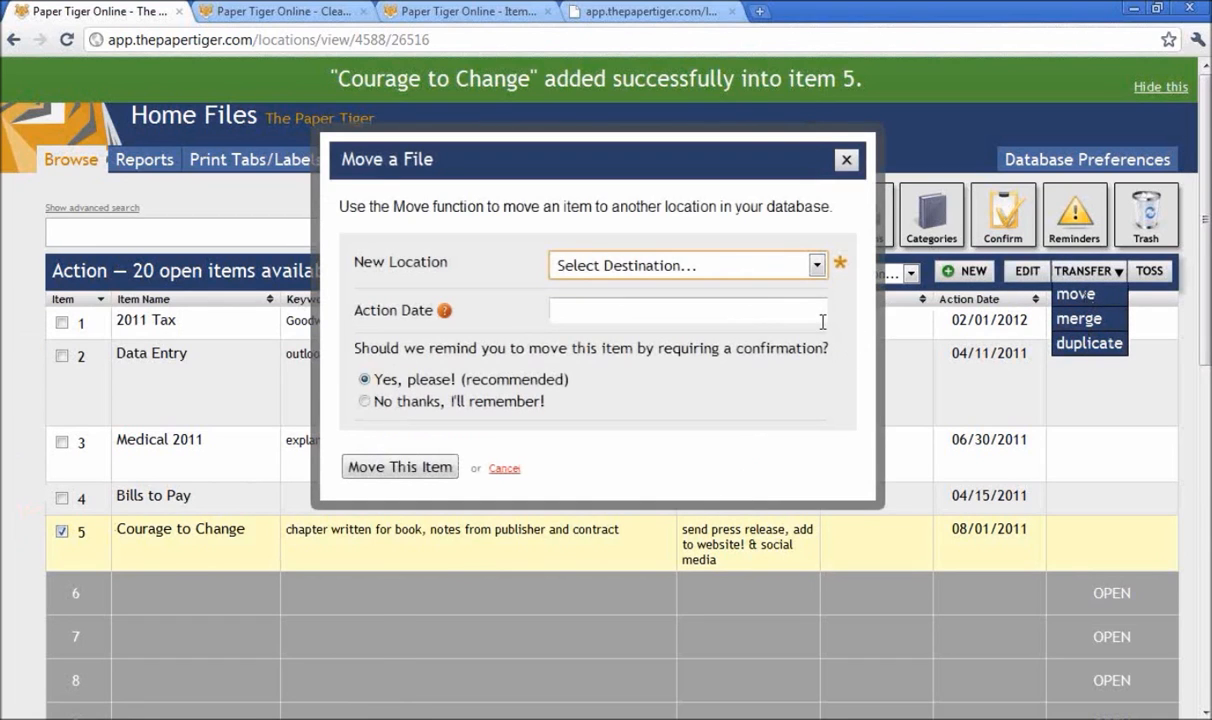
click(814, 264)
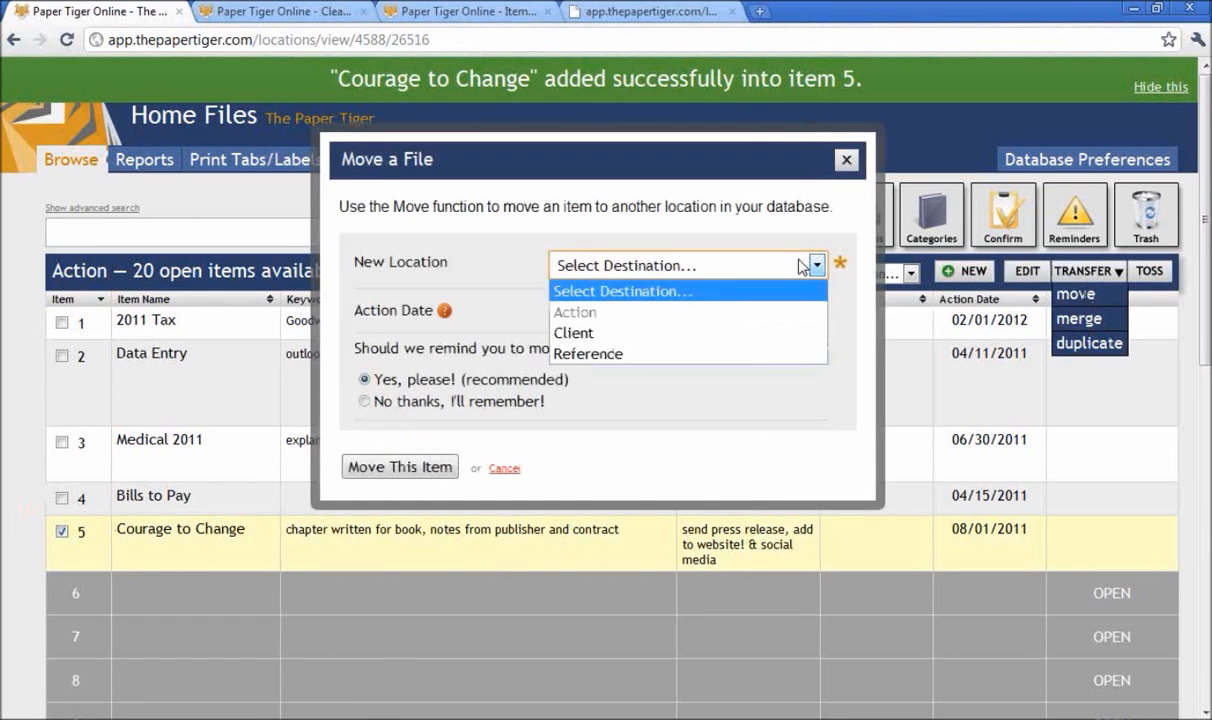
click(798, 353)
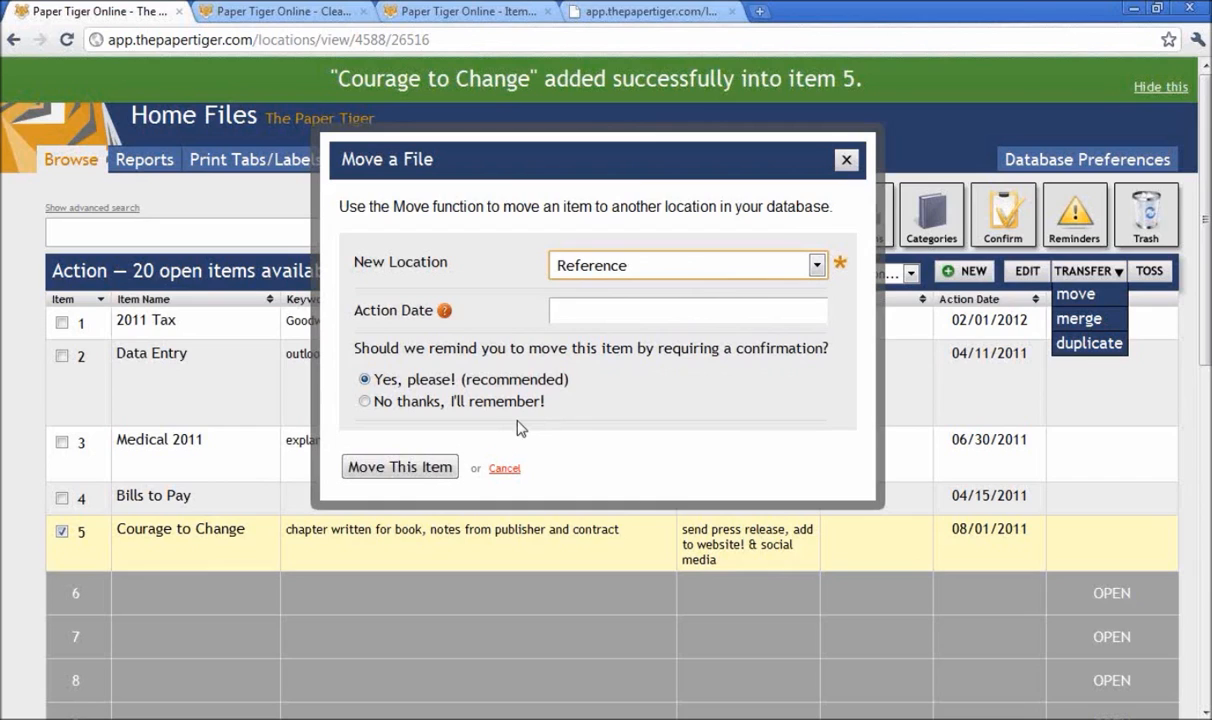
drag(374, 401, 464, 402)
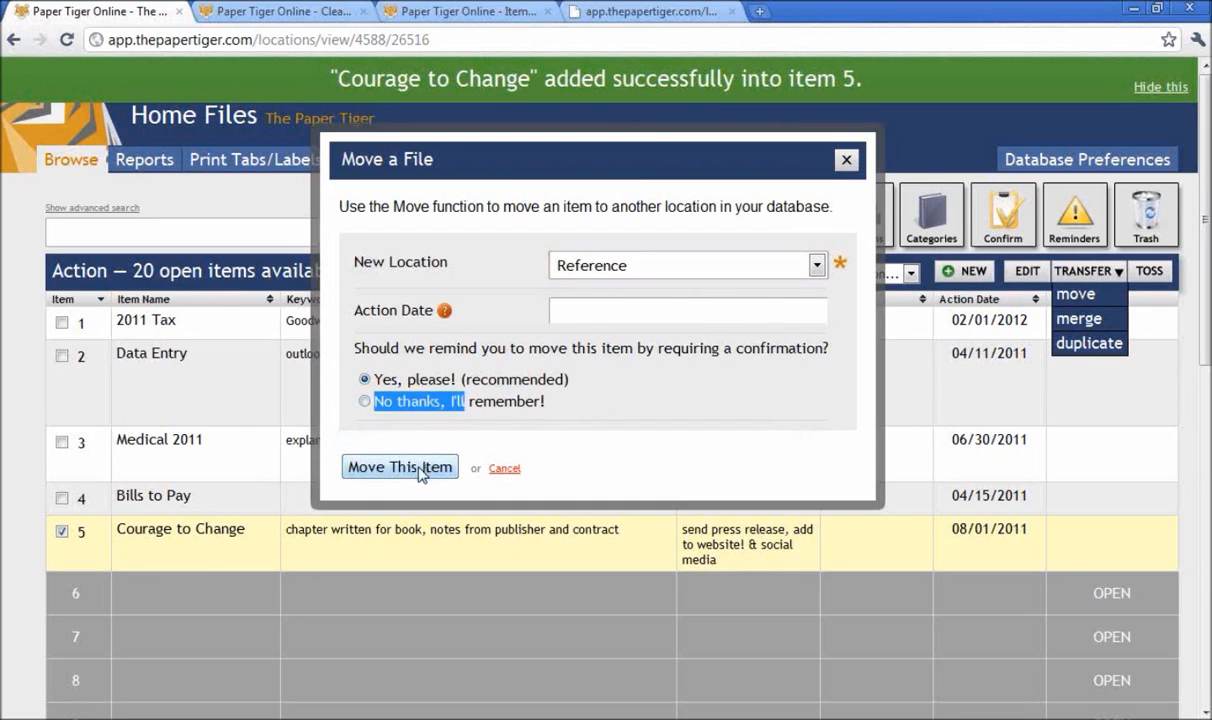
click(365, 401)
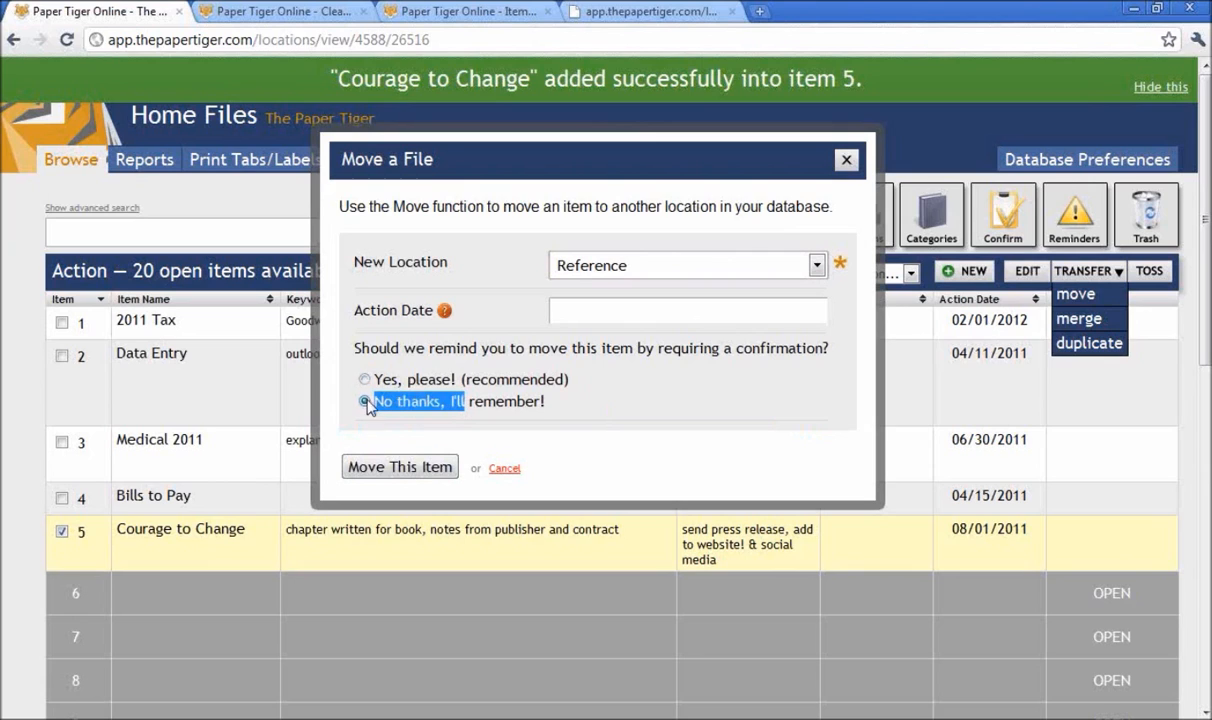
click(391, 468)
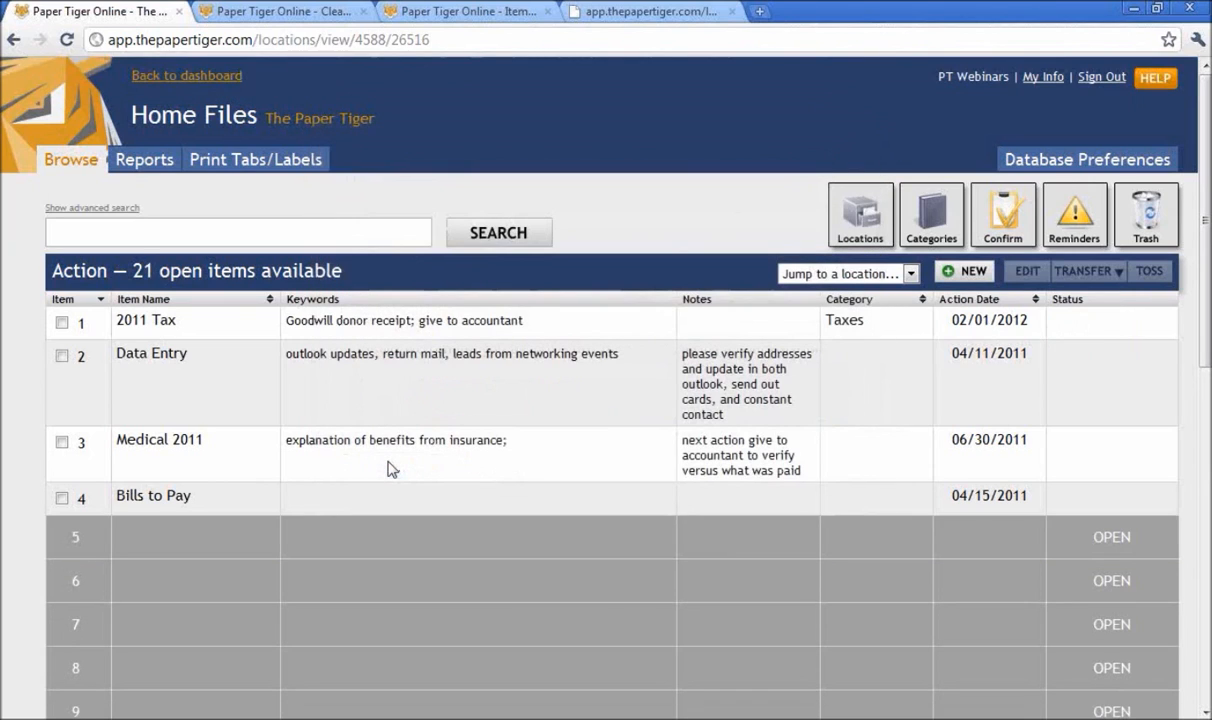
- Search the database for "courage"
mouse_move(391, 468)
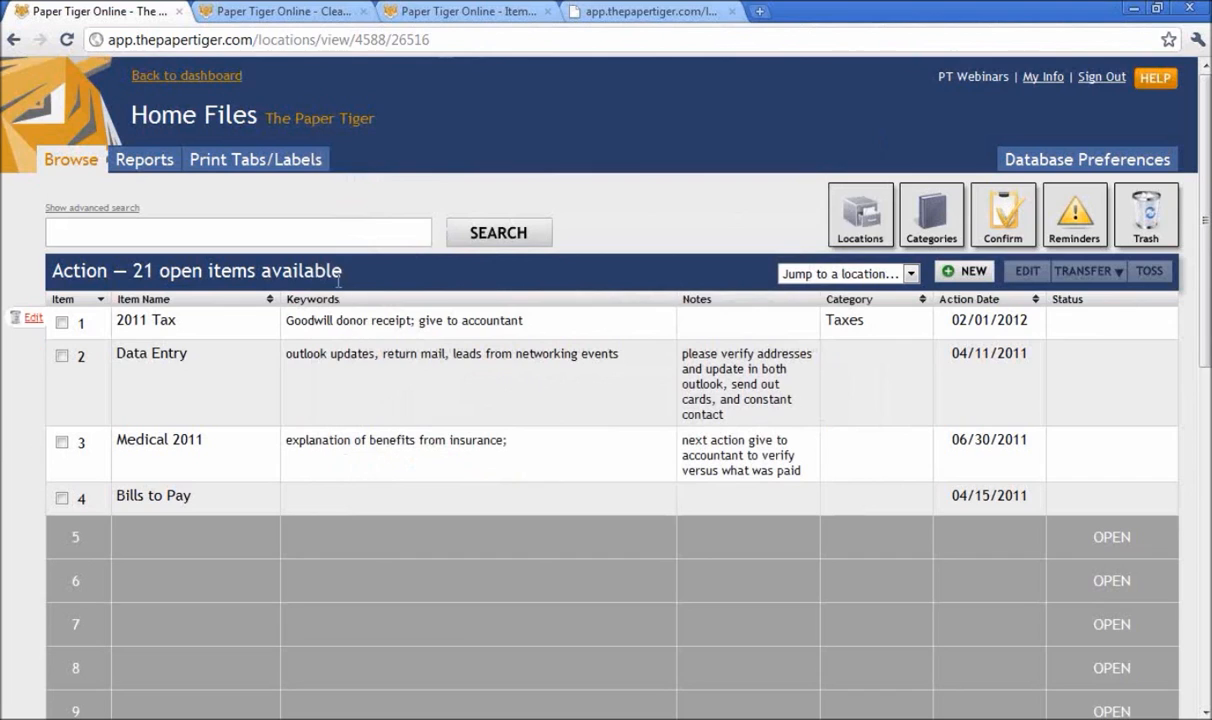
click(329, 227)
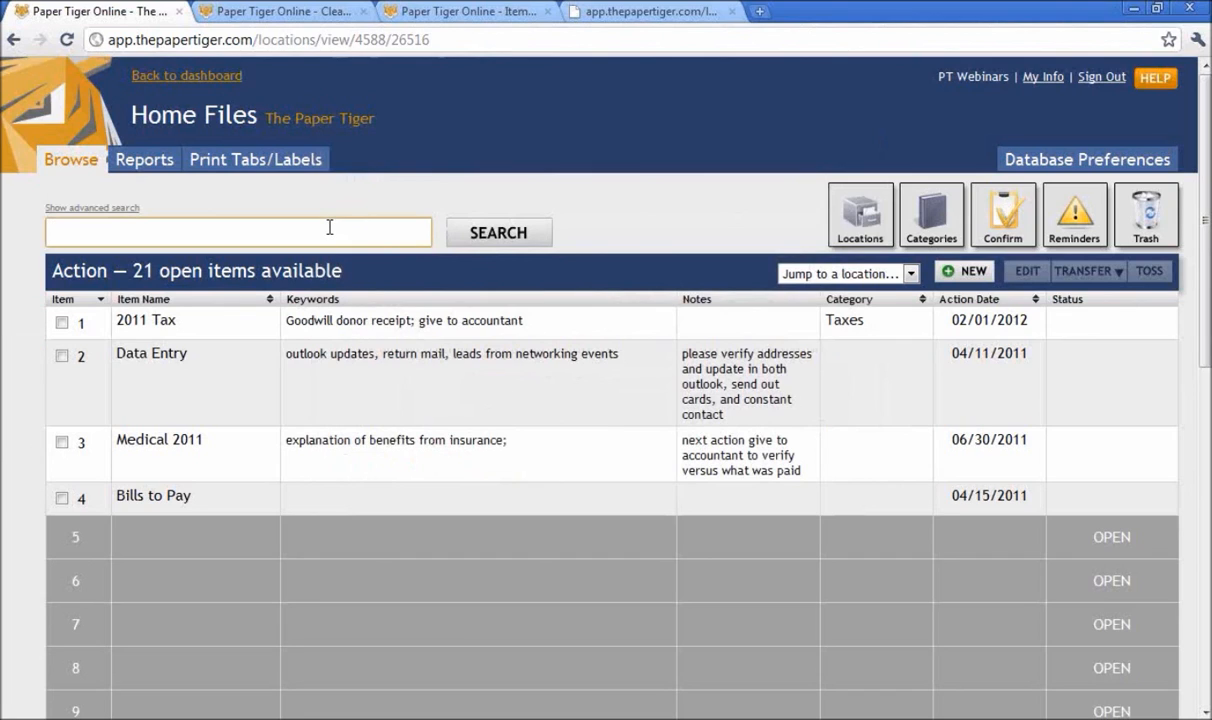
text(courage)
click(484, 233)
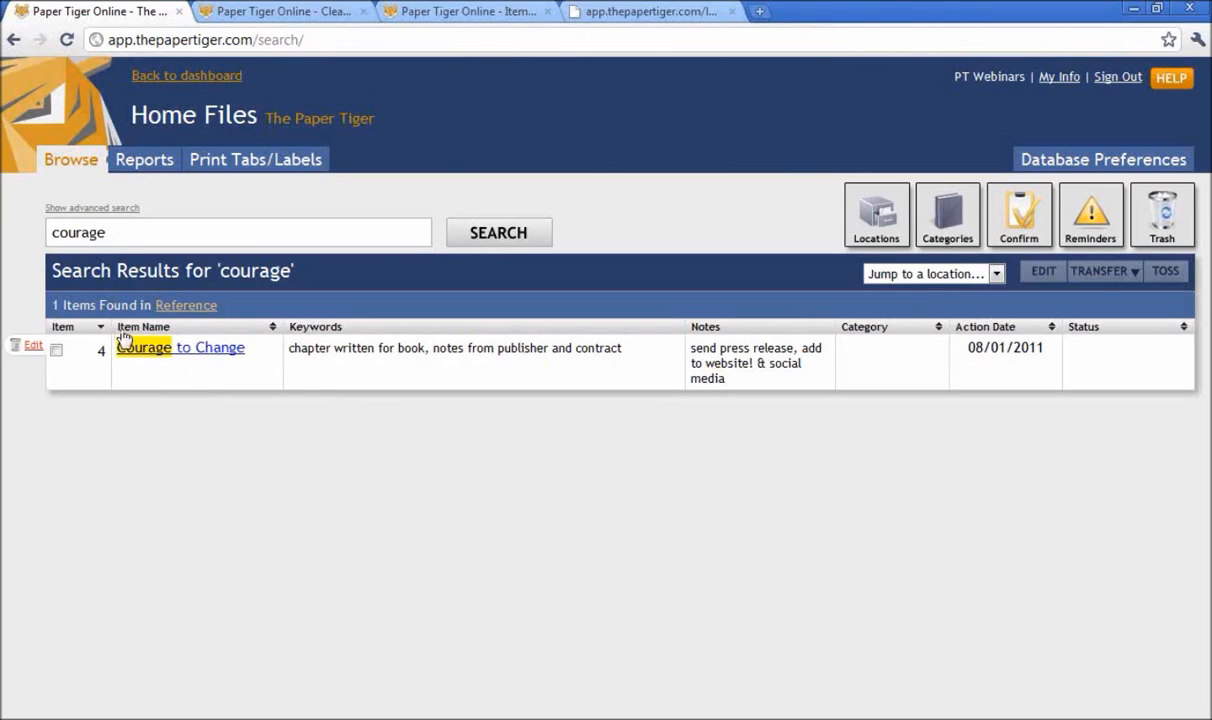
- Open the Courage to Change item for editing and append "copy of press release" to its keywords
mouse_move(129, 387)
click(33, 346)
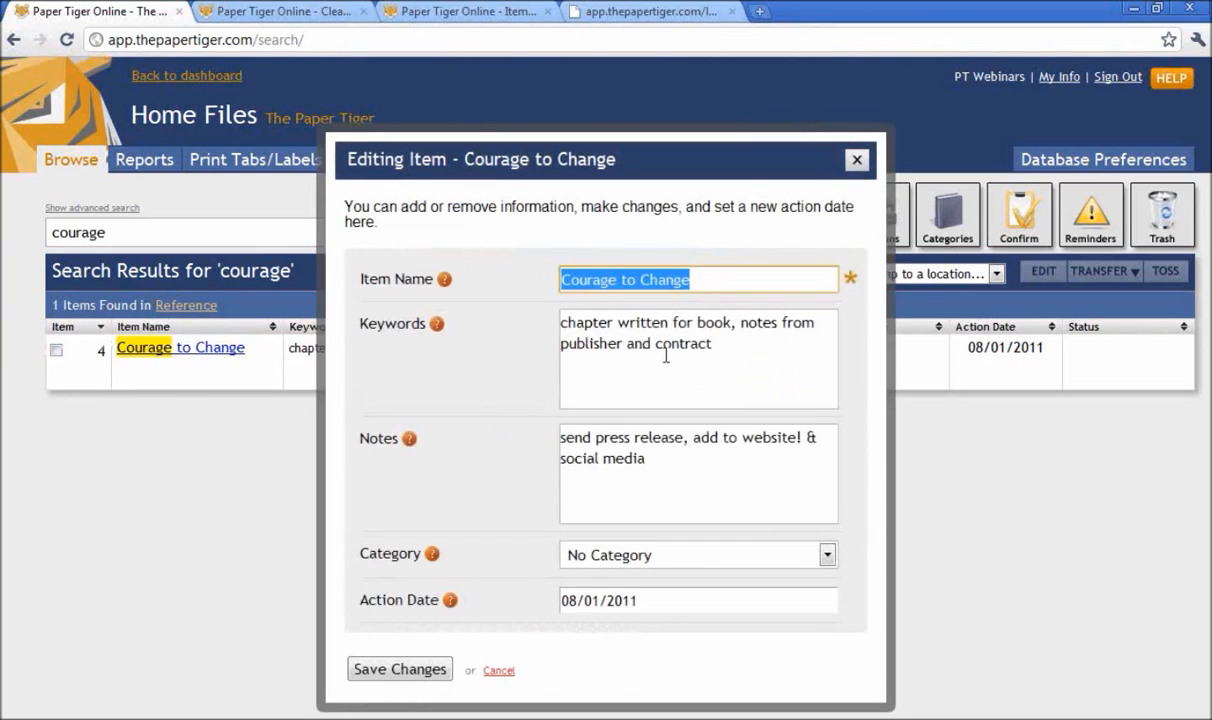
click(722, 344)
text(, )
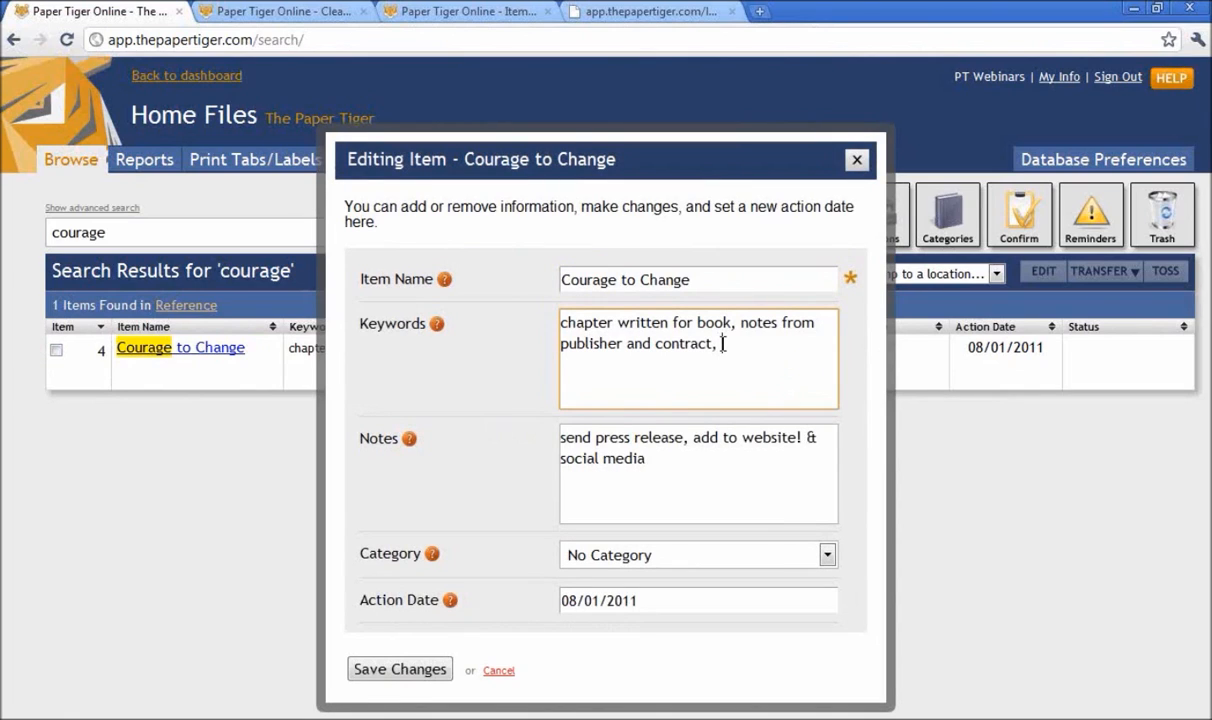
text(copy of press release)
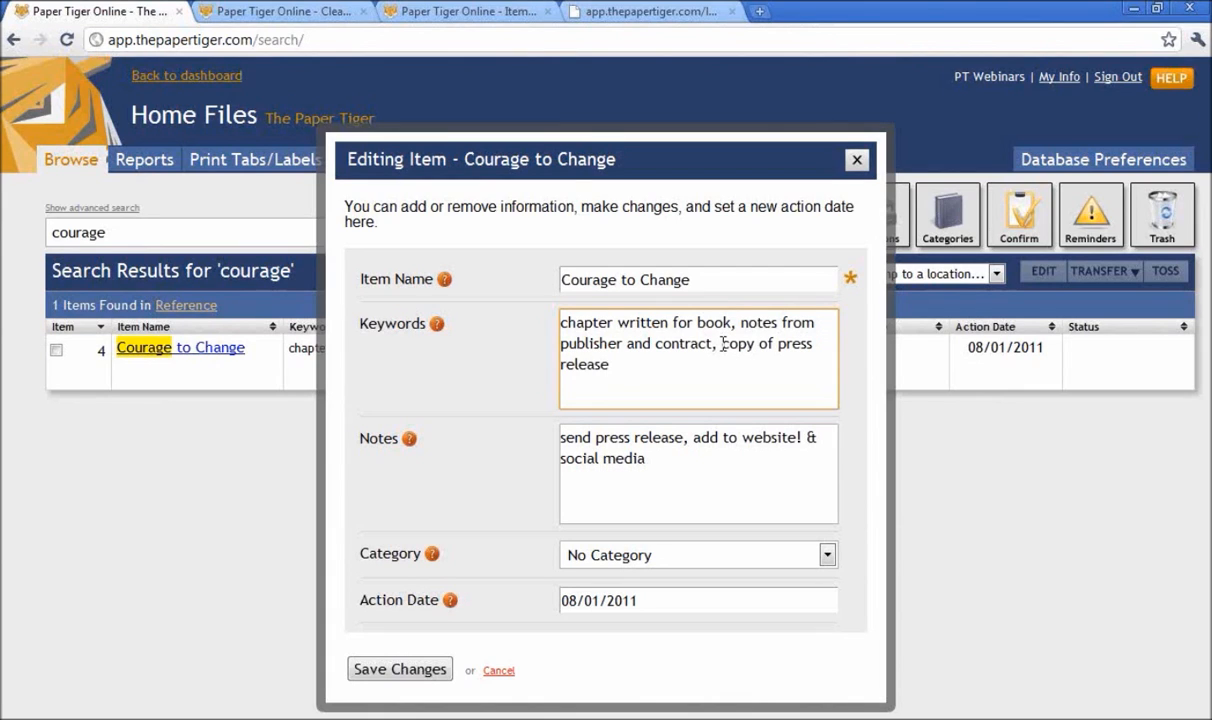
- Clear the Courage to Change item's notes and action date, and save the changes
click(720, 452)
drag(720, 452, 420, 378)
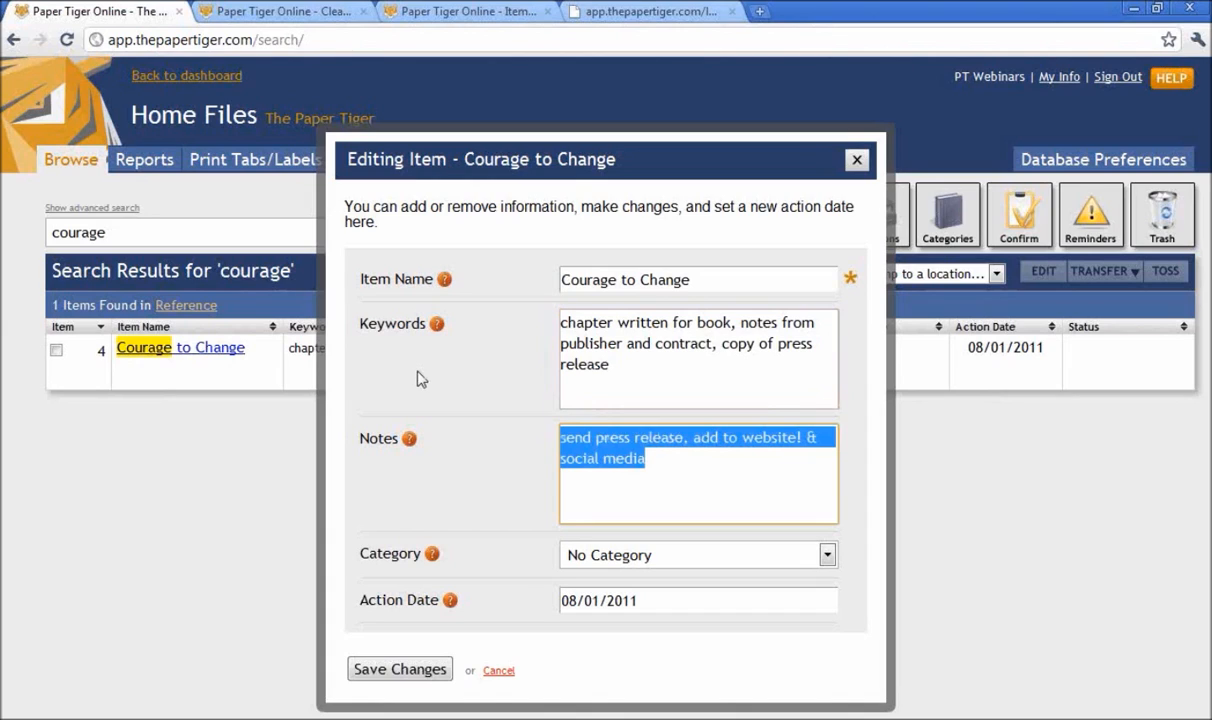
key(Delete)
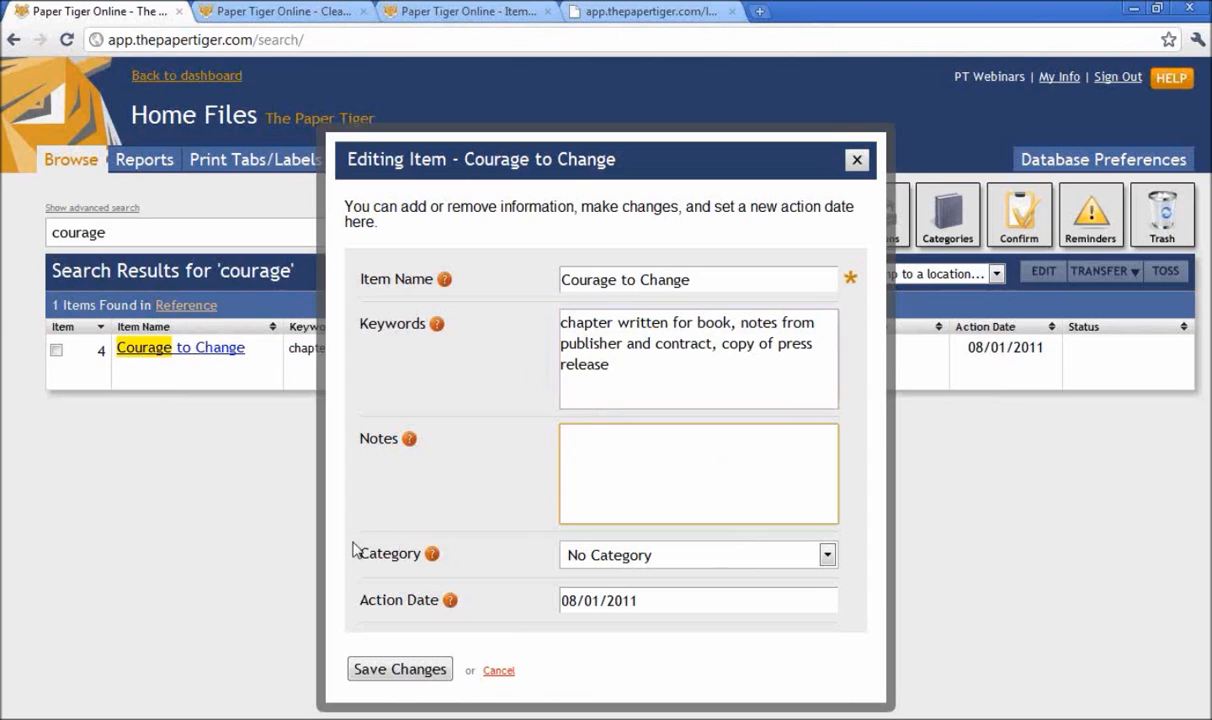
click(632, 600)
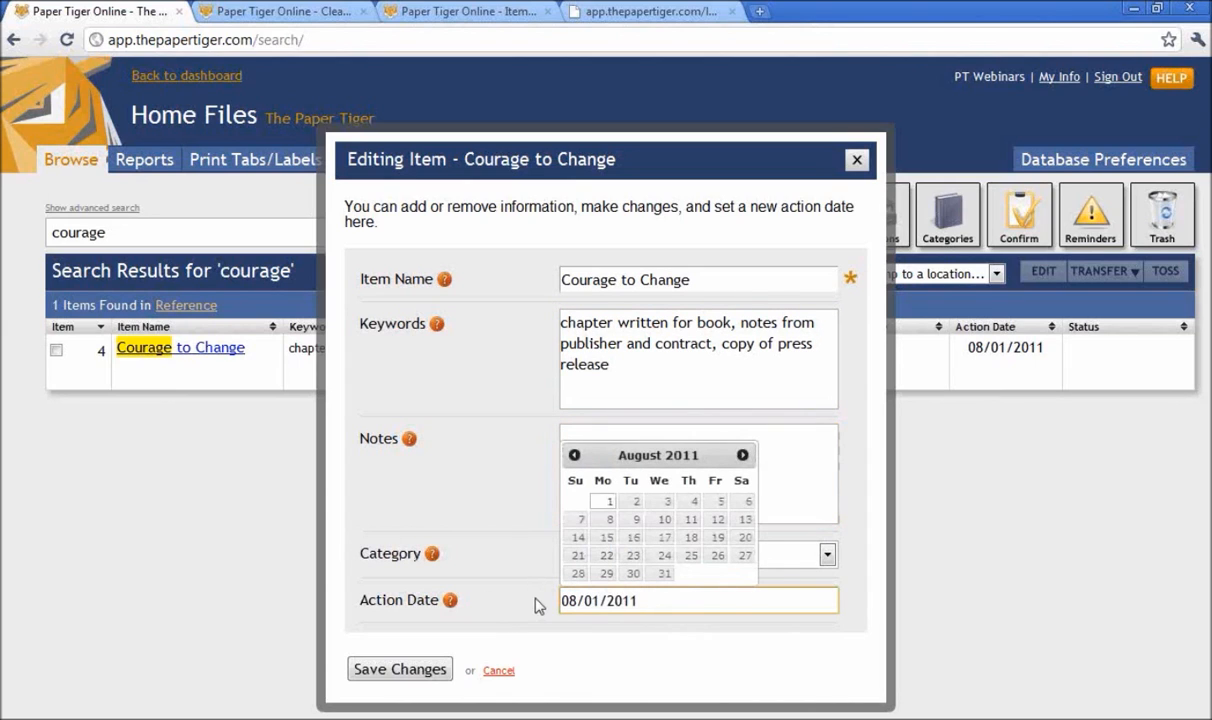
drag(653, 600, 513, 643)
key(BackSpace)
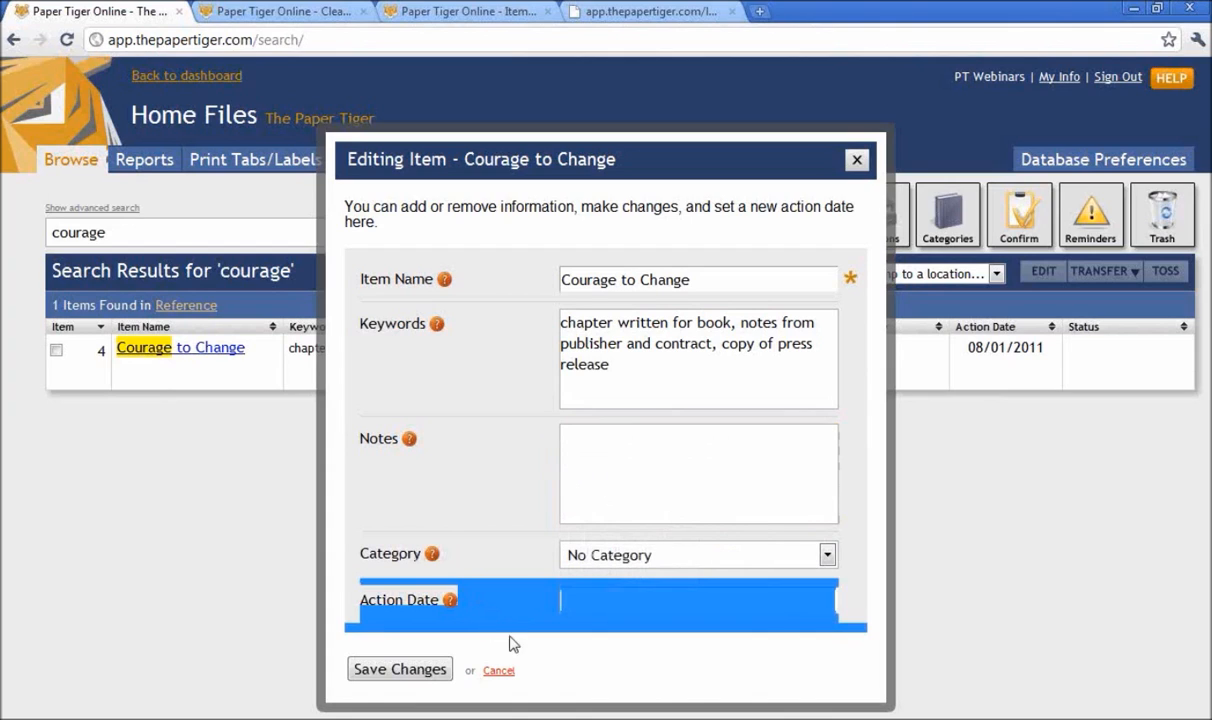
click(568, 600)
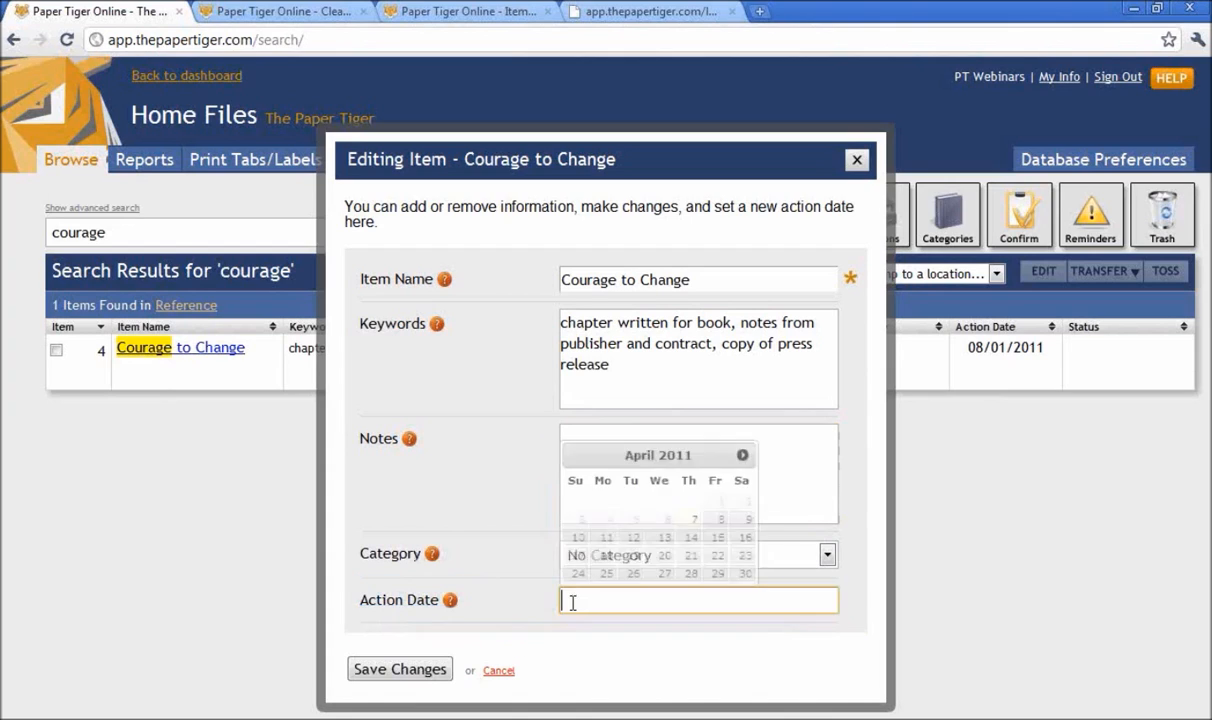
click(398, 690)
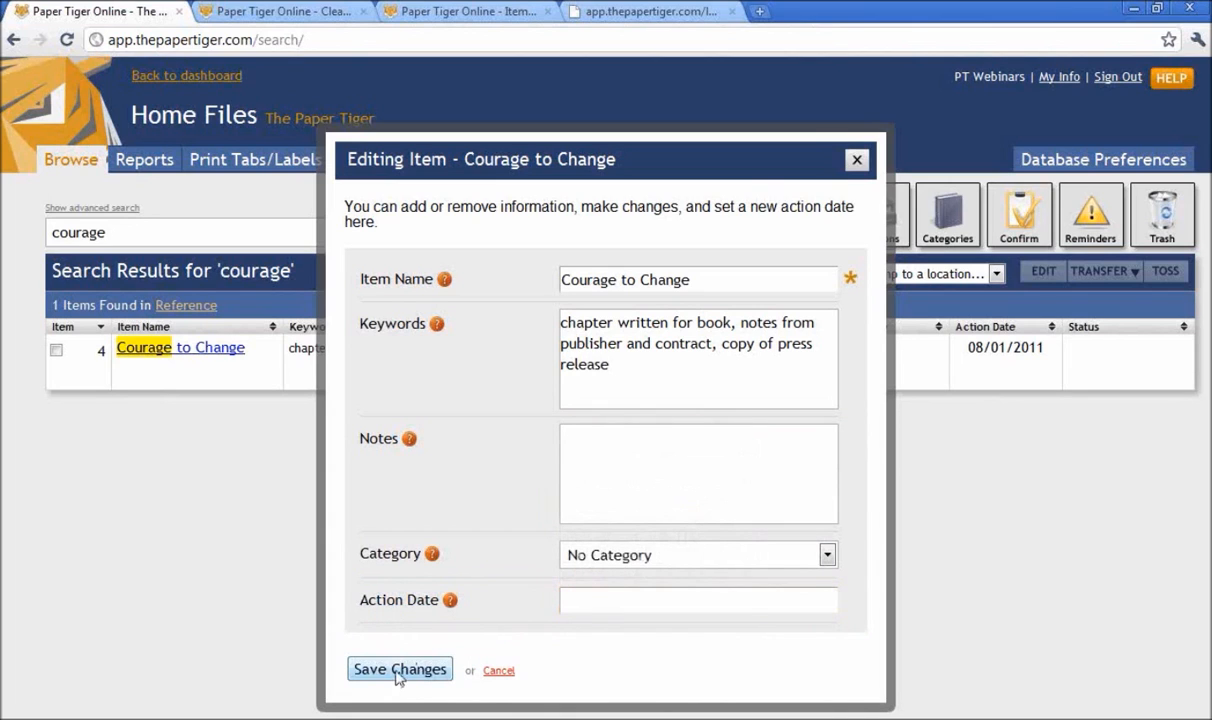
click(399, 672)
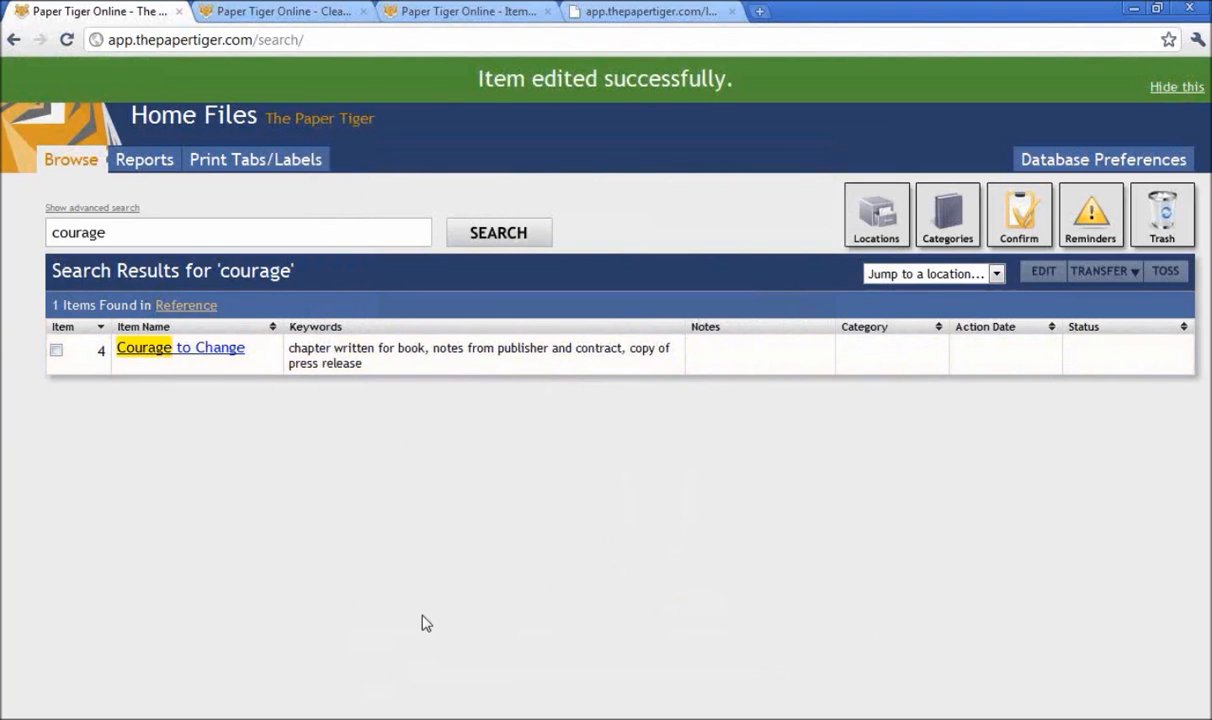
- View the Reference location's items, the pending reminders and the Data Entry item, and return to the reminders
click(190, 306)
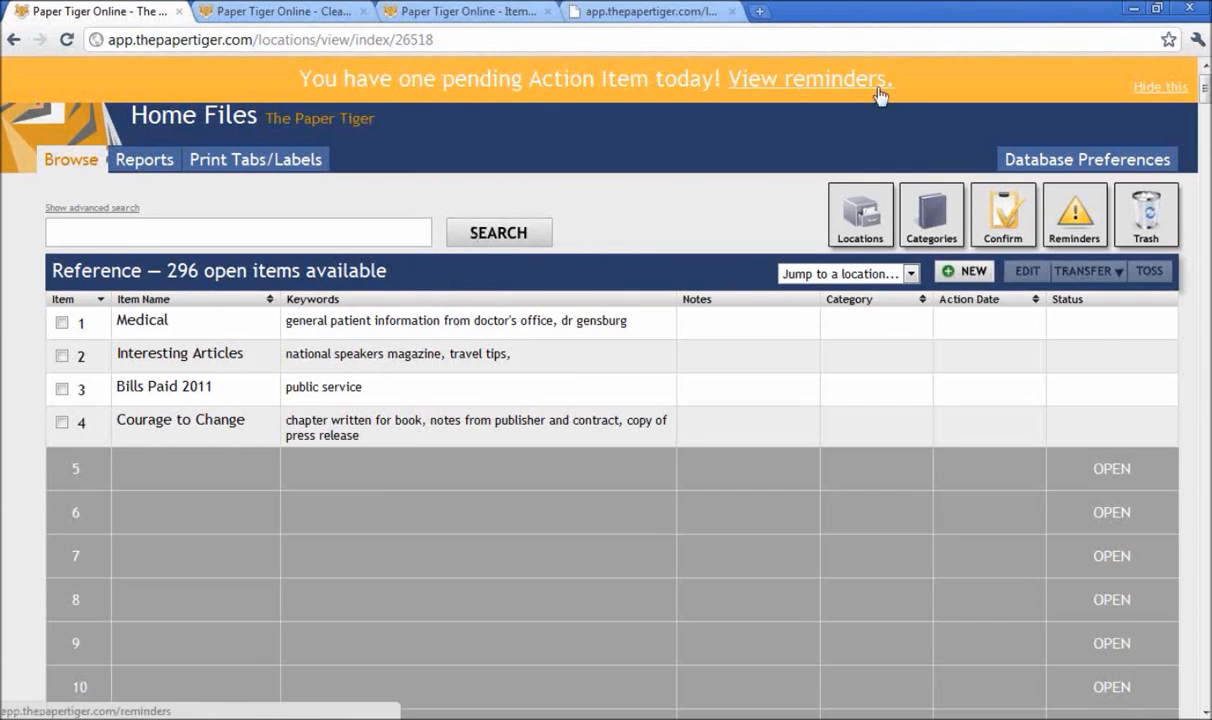
click(779, 88)
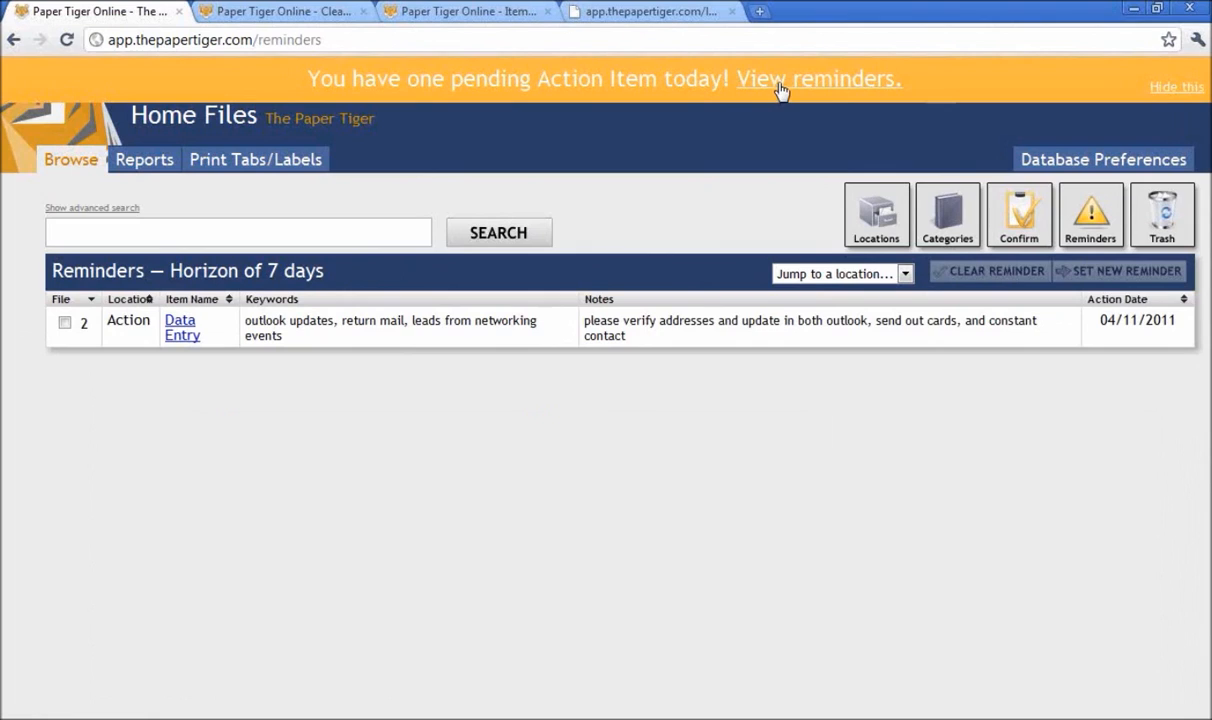
click(779, 88)
click(180, 328)
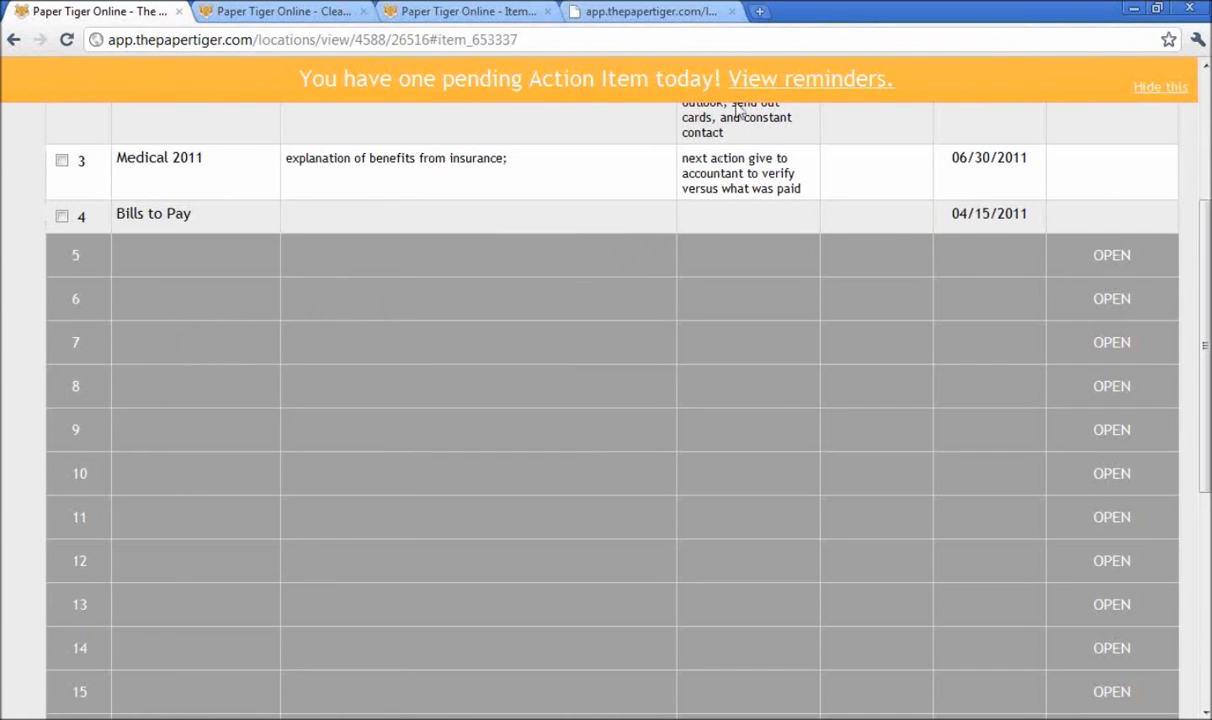
click(773, 88)
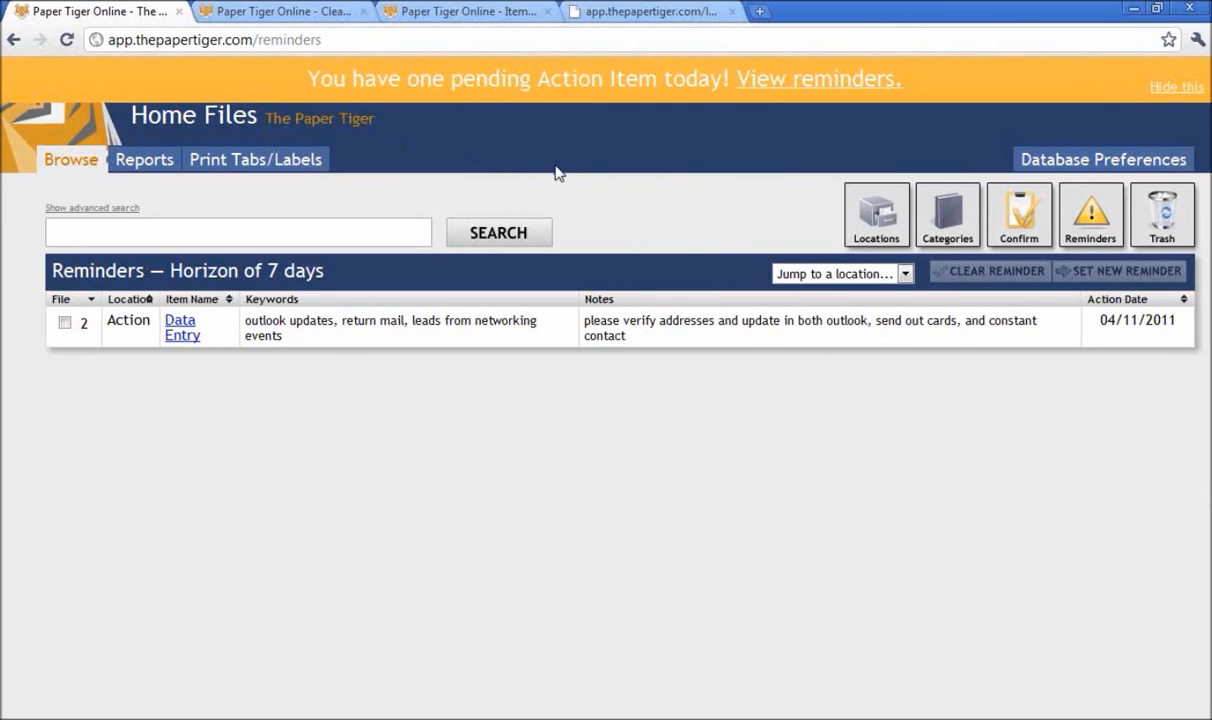
- Rename the Medical 2011 item in the Action location to "2011 Medical", save it and dismiss the notification
click(808, 276)
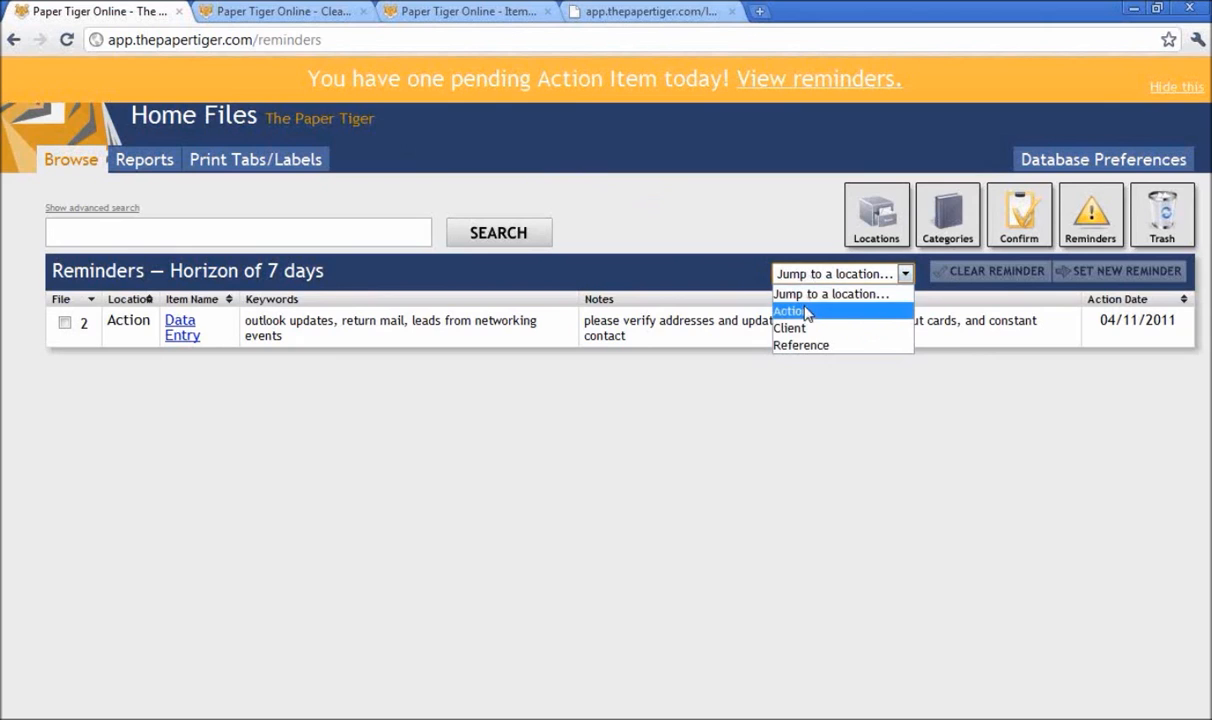
click(808, 312)
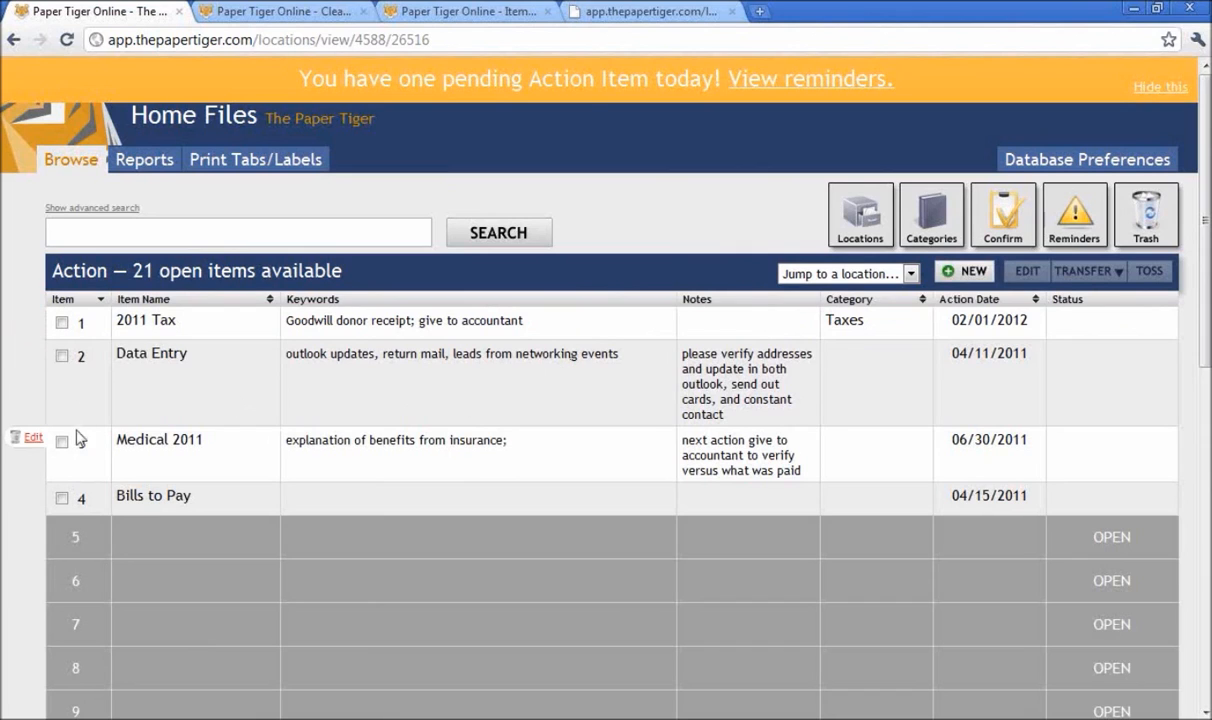
click(34, 438)
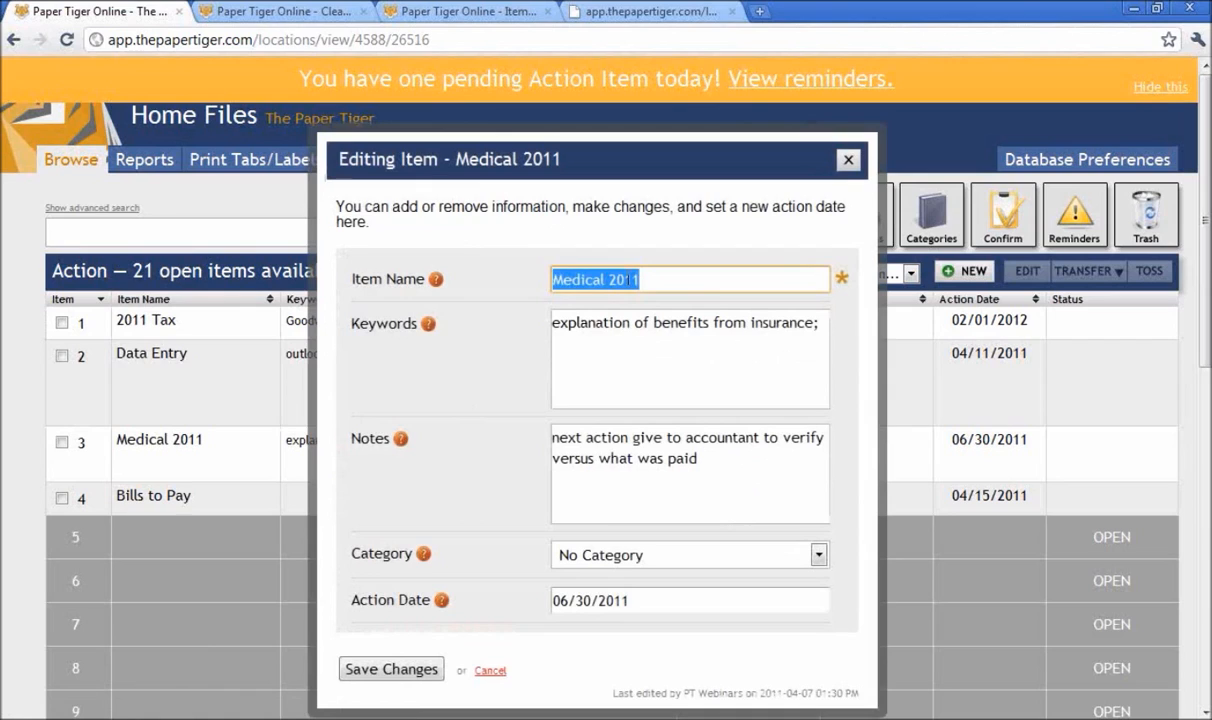
double_click(622, 279)
key(BackSpace)
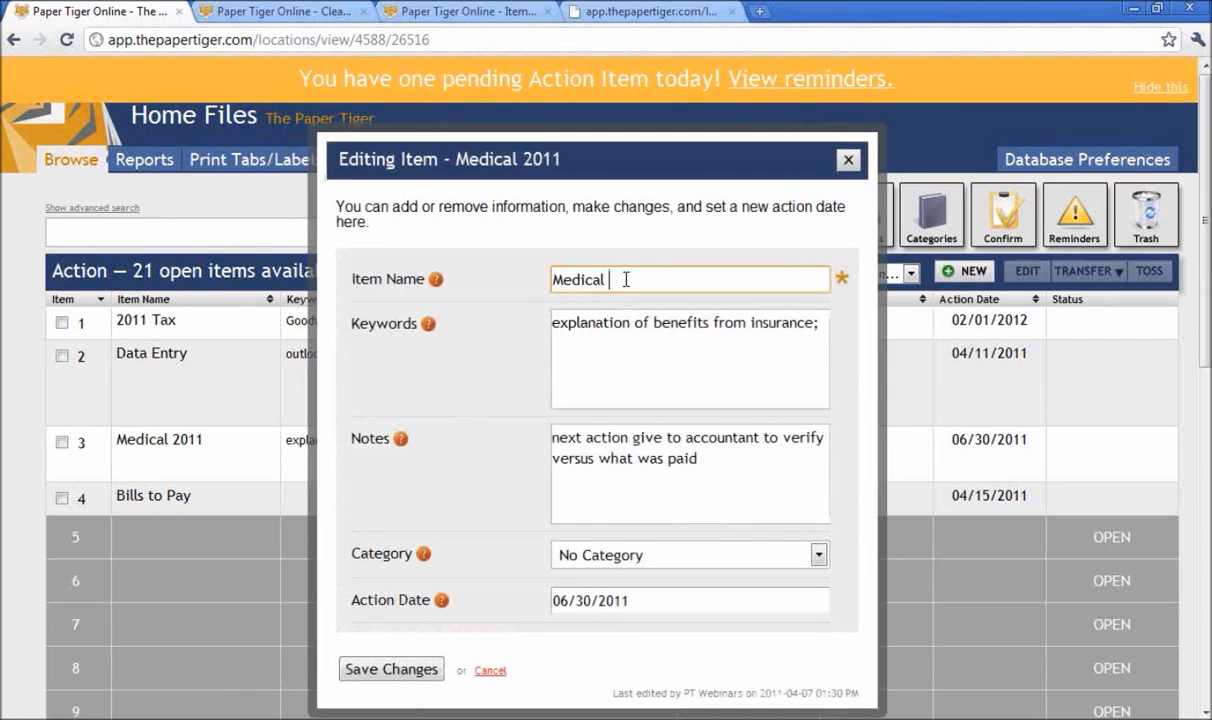
click(554, 280)
text(2011)
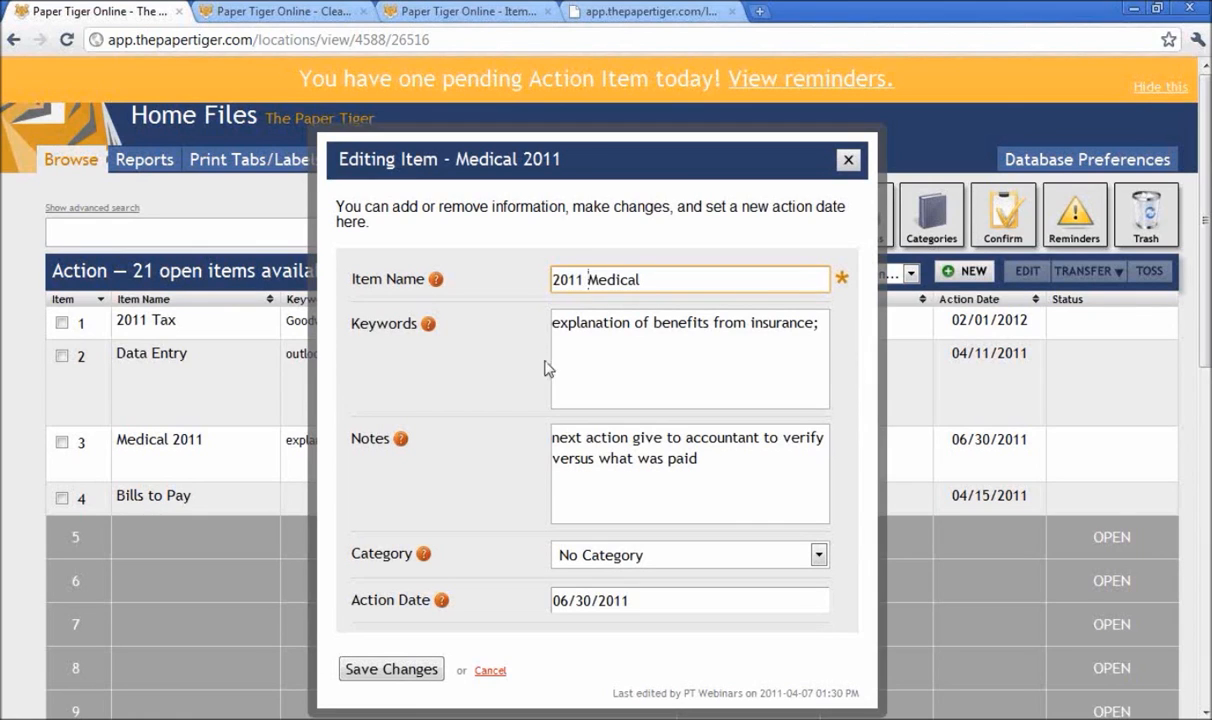
click(410, 671)
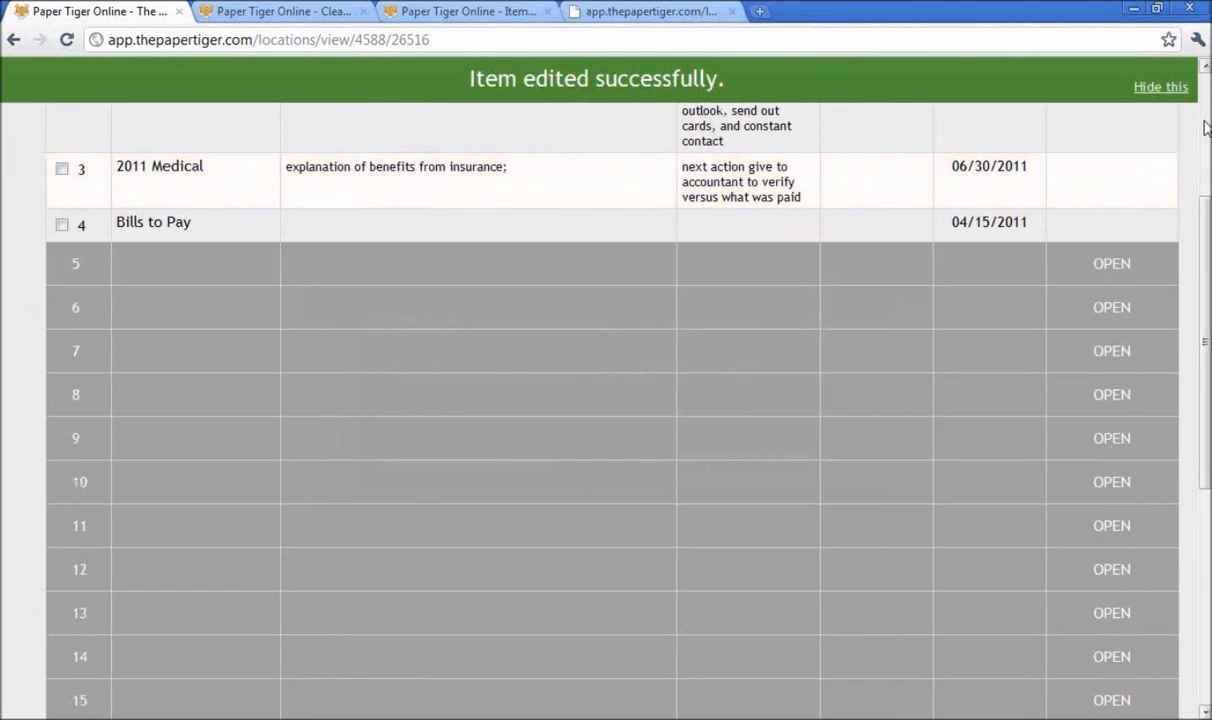
scroll(1205, 127, up, 3)
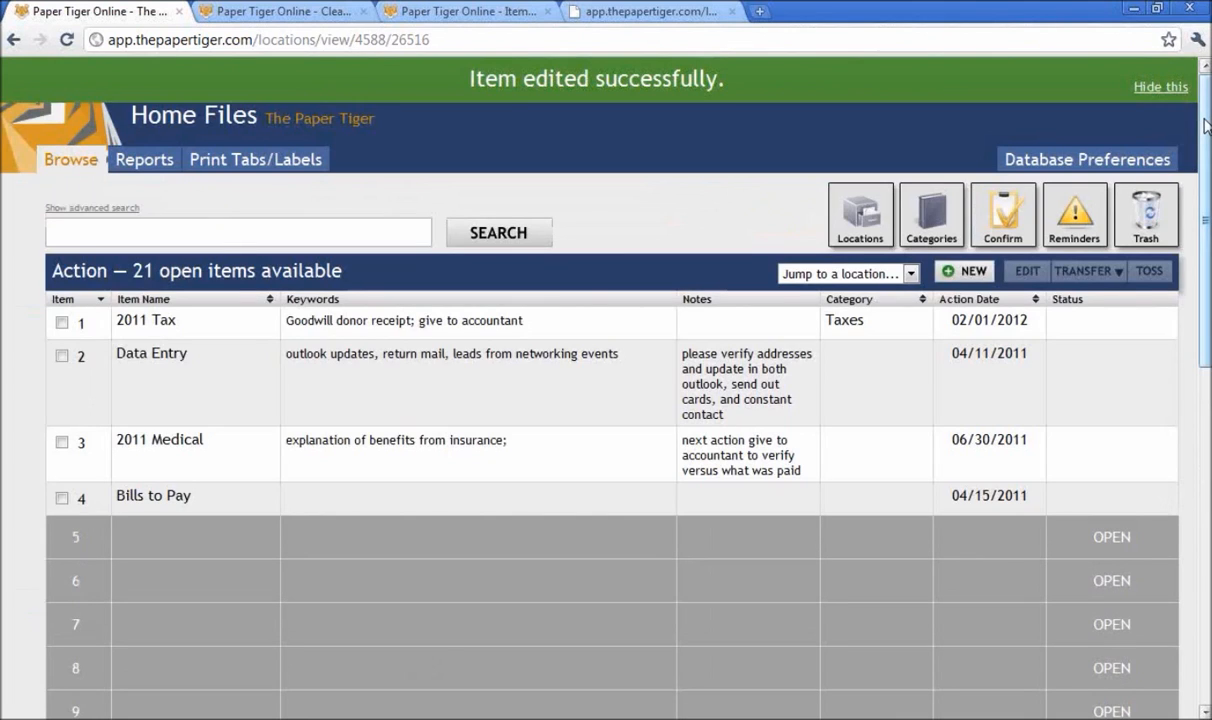
click(1161, 89)
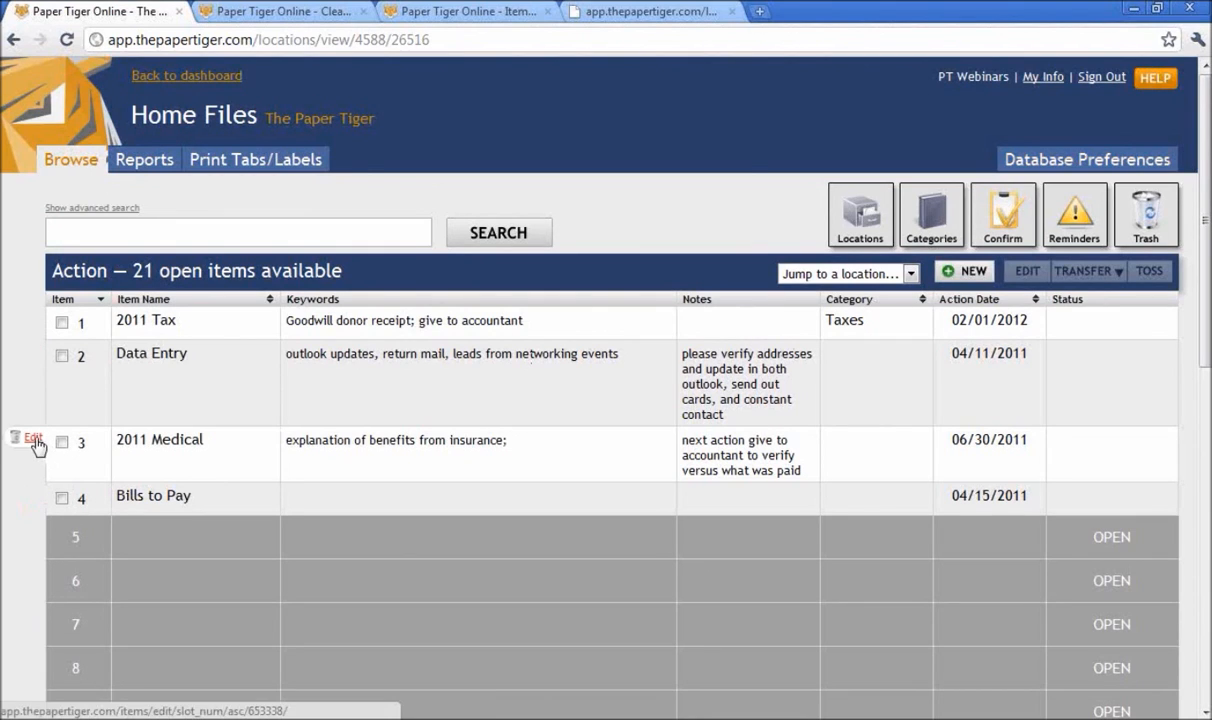
- Append "medical 2011" to the 2011 Medical item's keywords and save the item
click(35, 441)
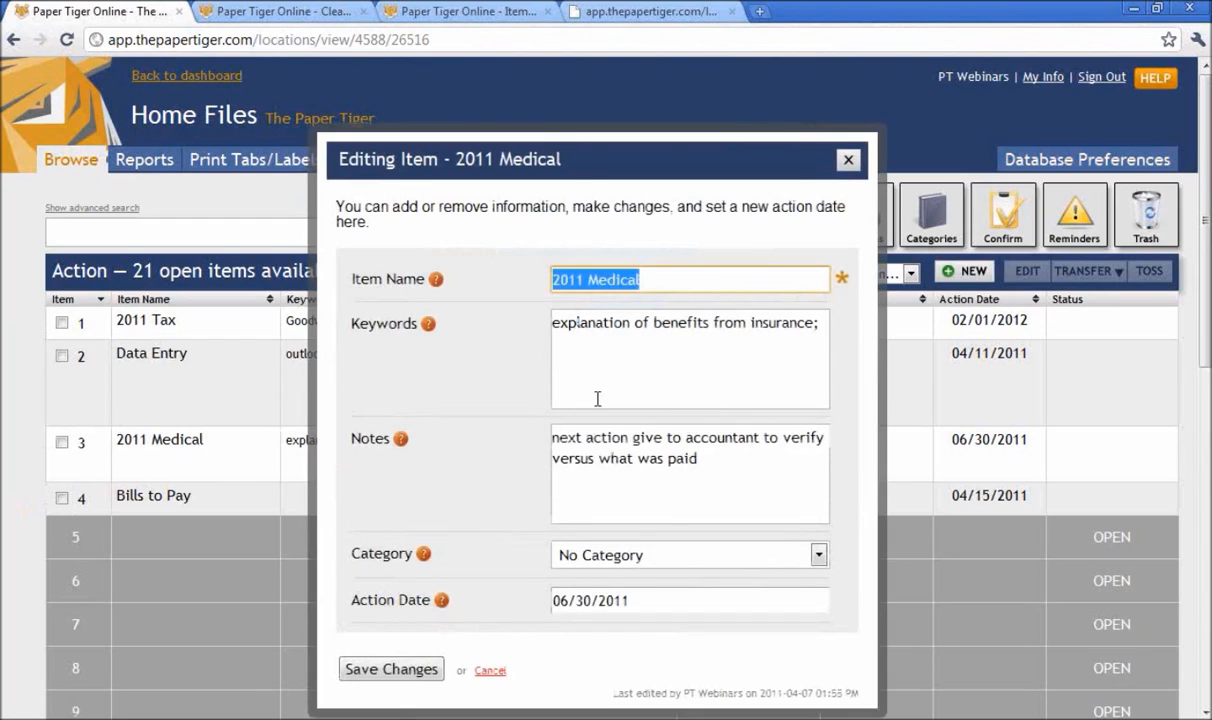
click(605, 347)
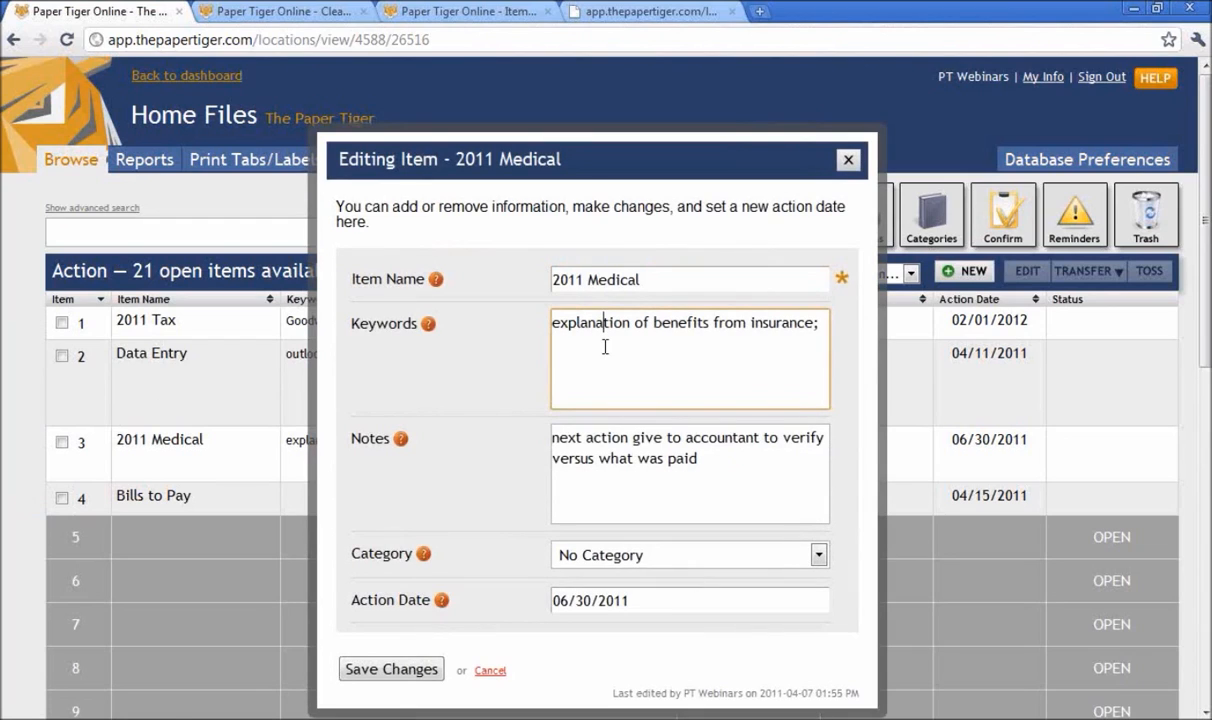
click(828, 323)
text(medial)
key(BackSpace)
key(BackSpace)
text(cal 2011)
click(429, 669)
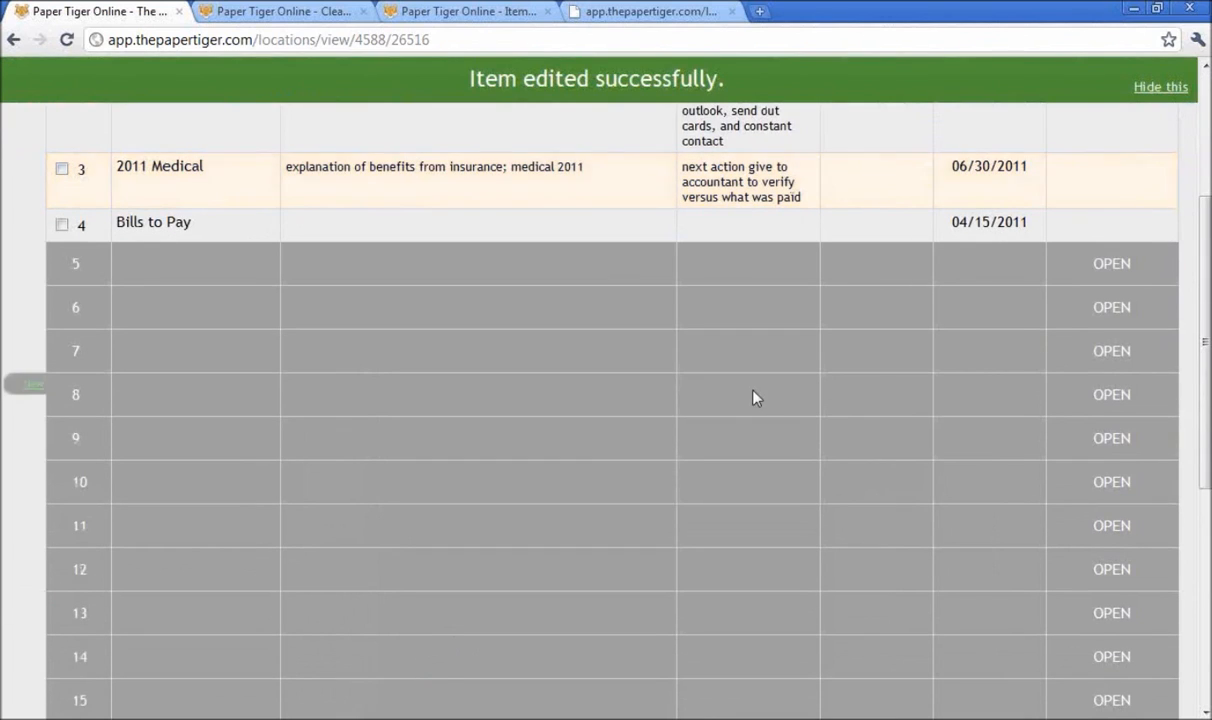
- Append ", tax 2011" to the 2011 Tax item's keywords and save the item
click(1207, 95)
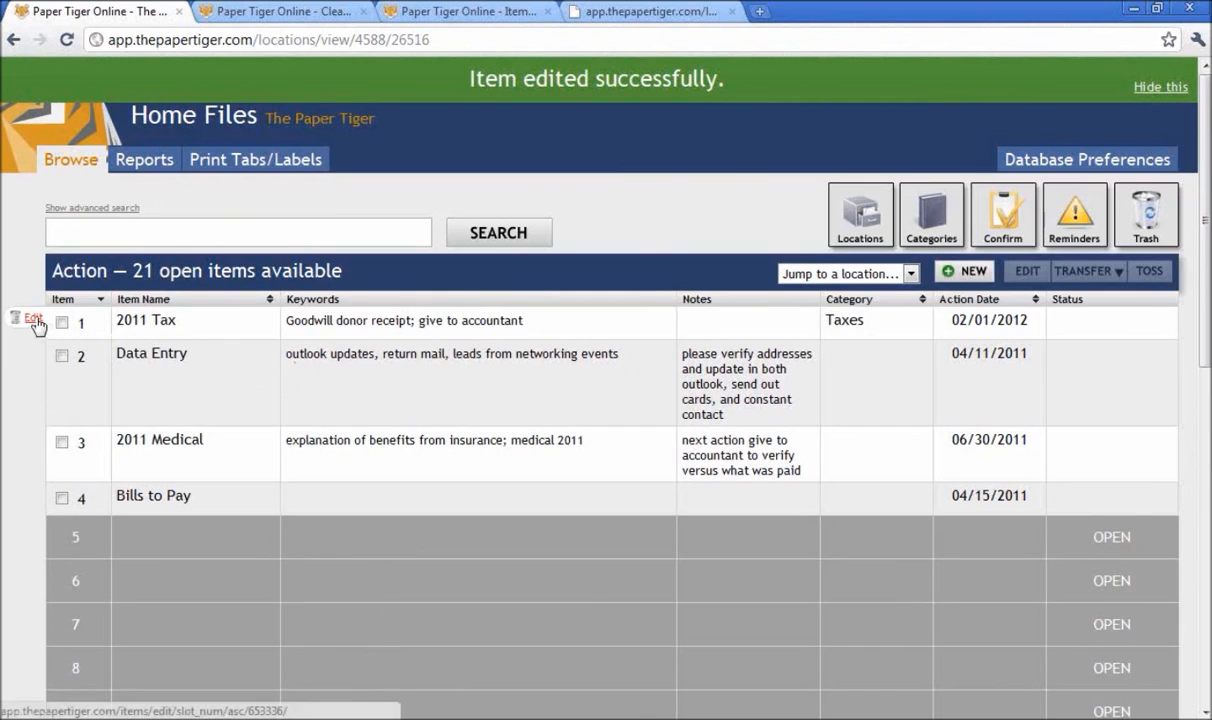
click(33, 319)
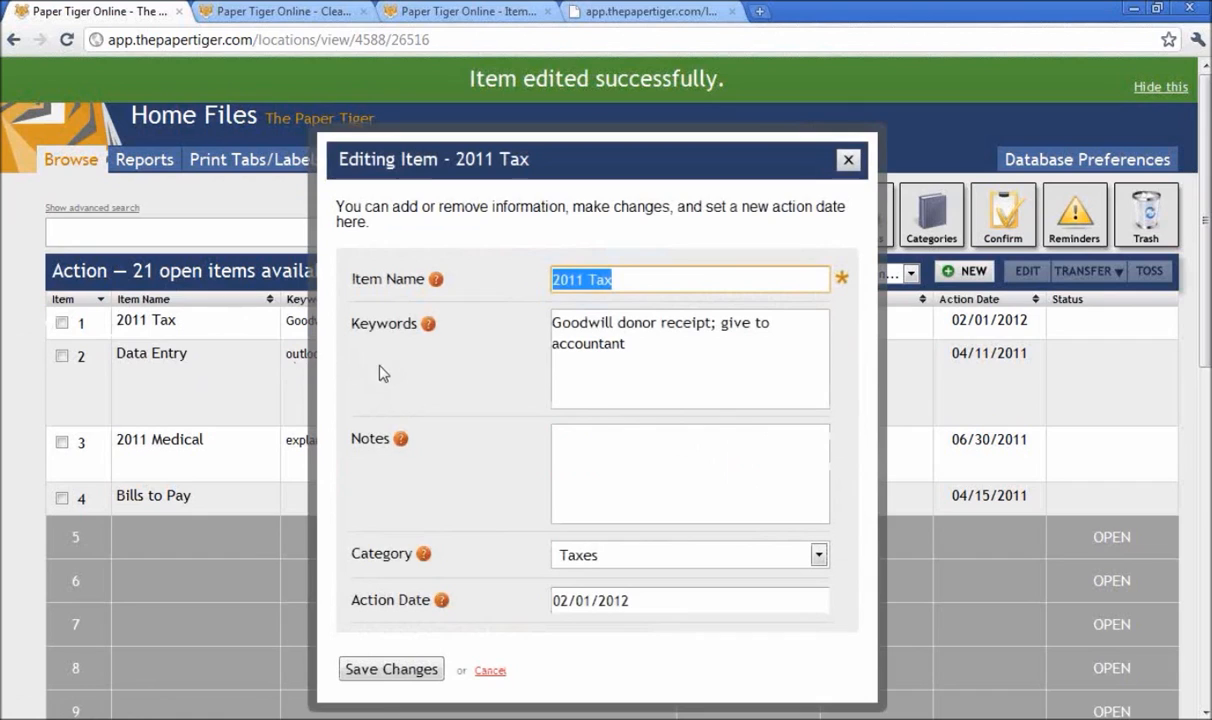
click(712, 355)
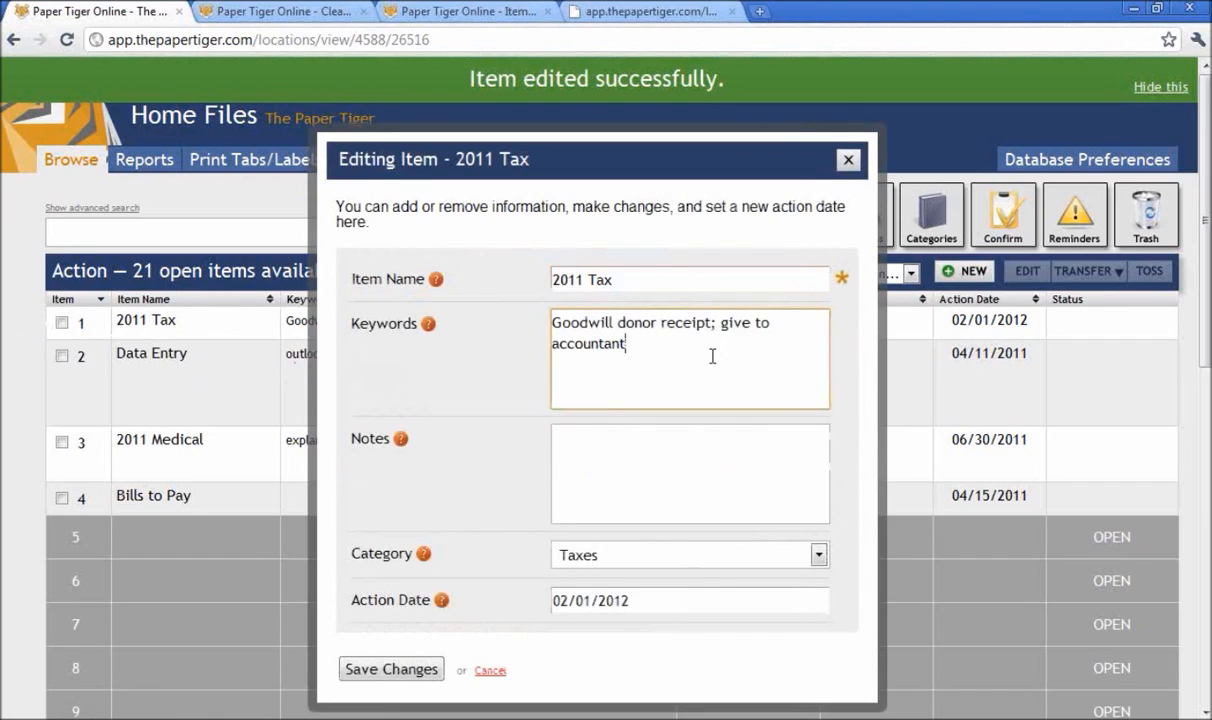
text(, tax 2011)
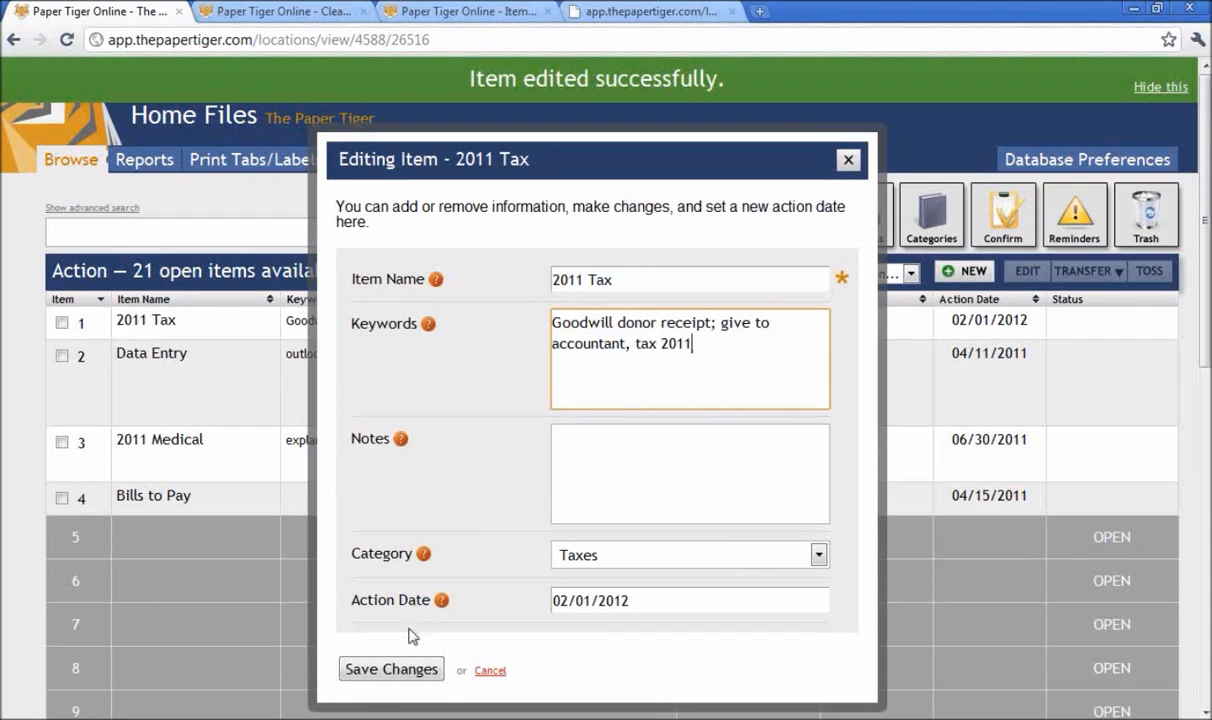
click(401, 669)
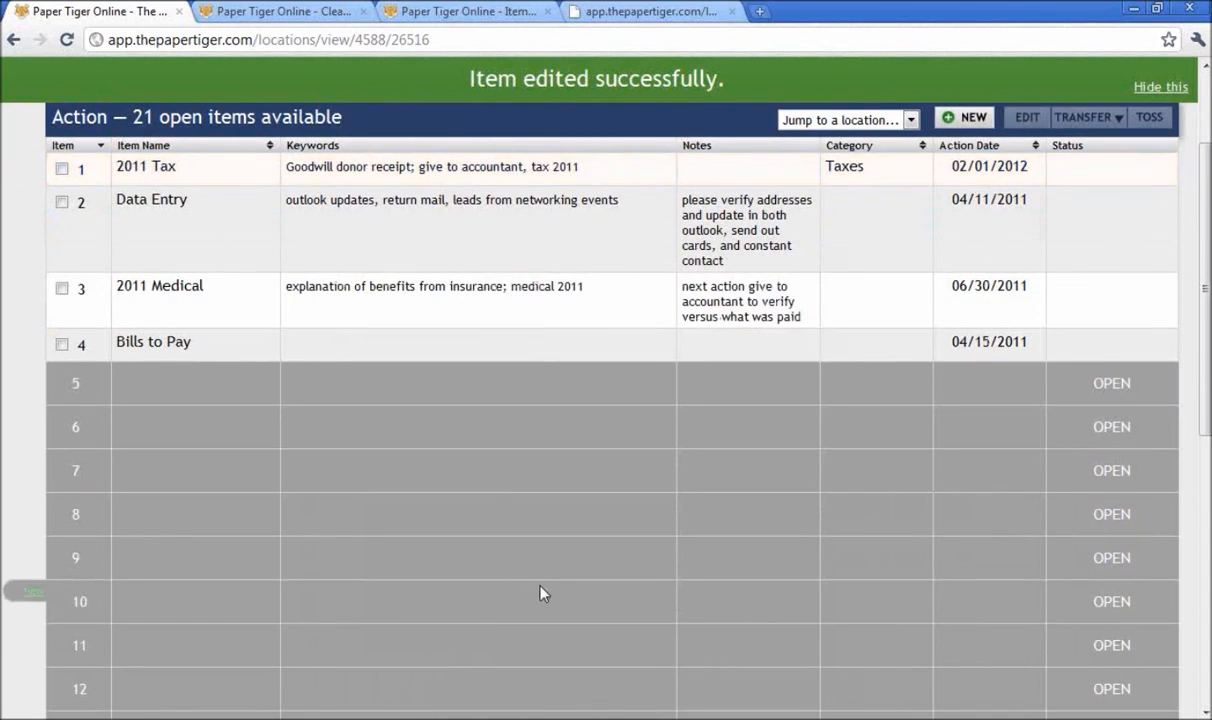
- View the database's list of categories and its list of locations
click(1208, 92)
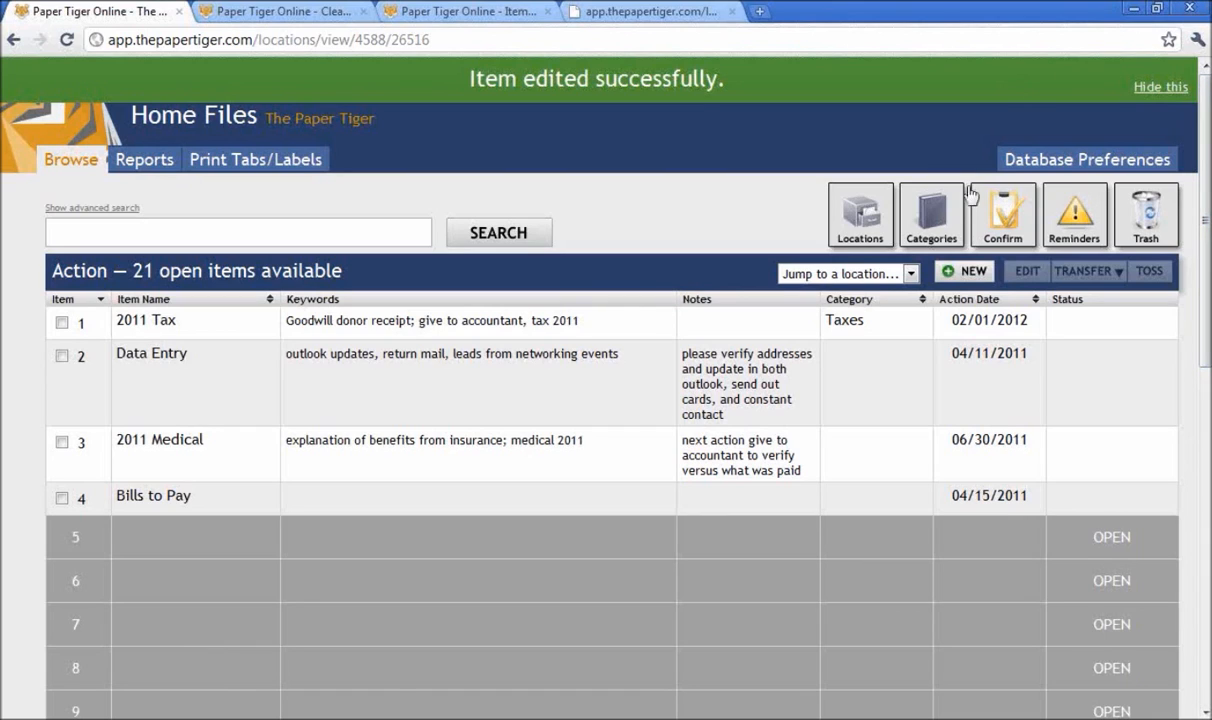
click(948, 219)
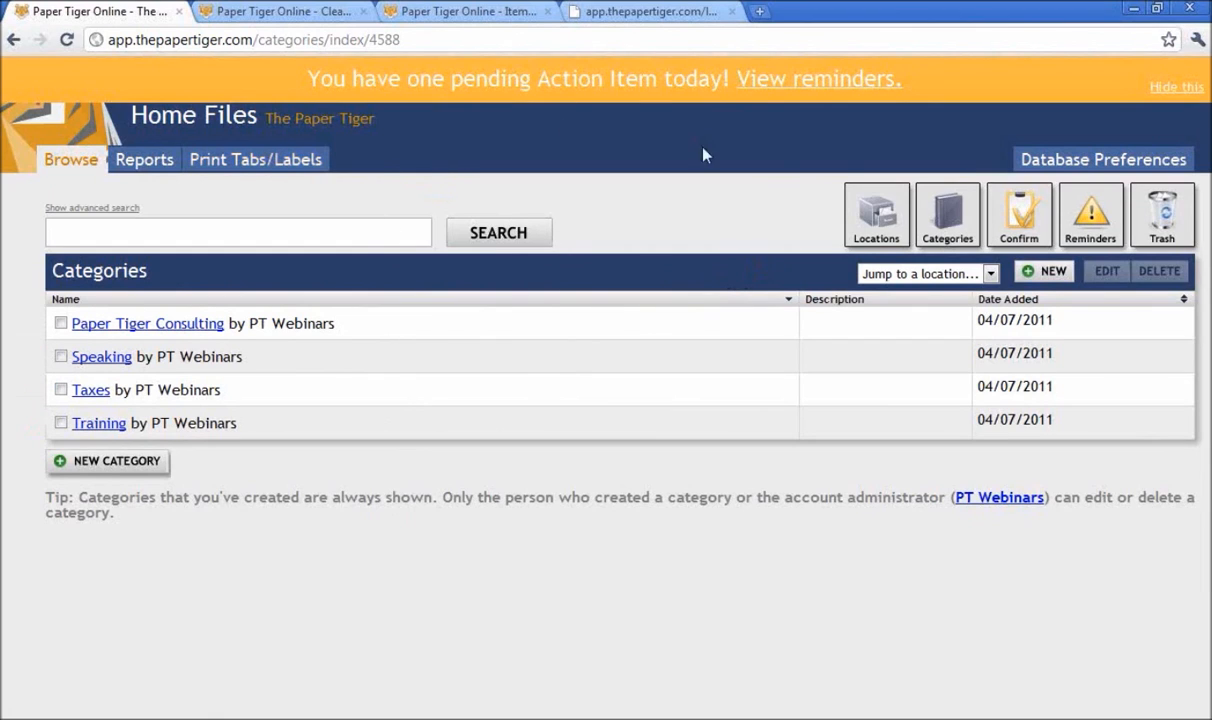
click(872, 232)
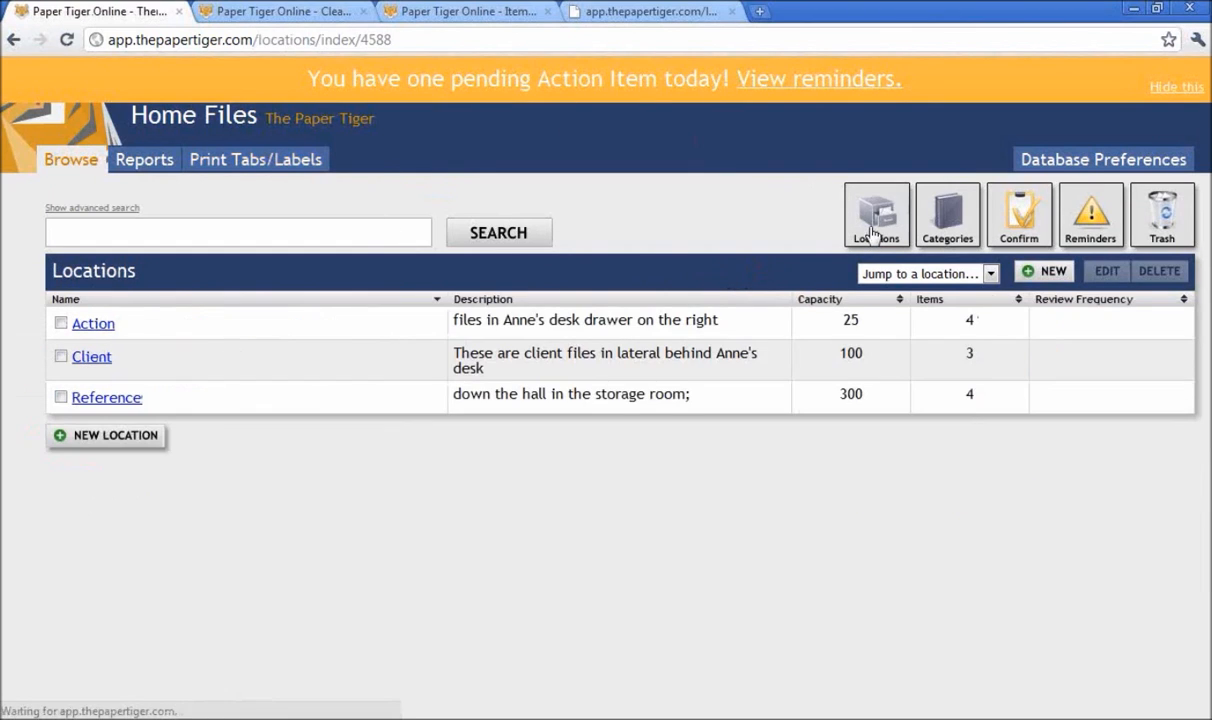